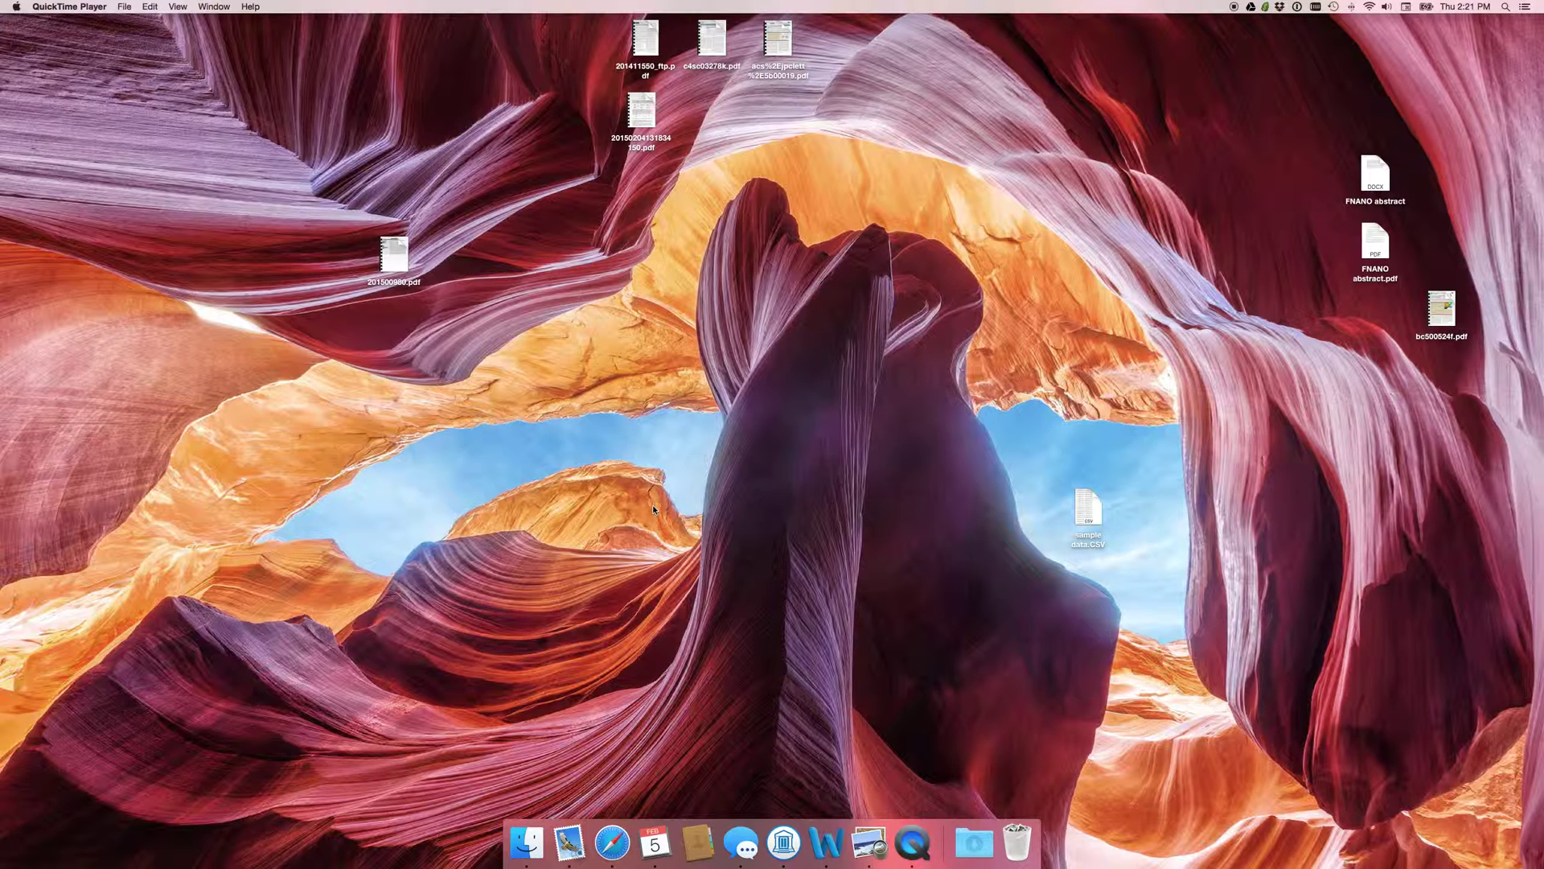
Move the sample data.CSV icon on the desktop and open it in Excel
drag(1087, 506, 669, 416)
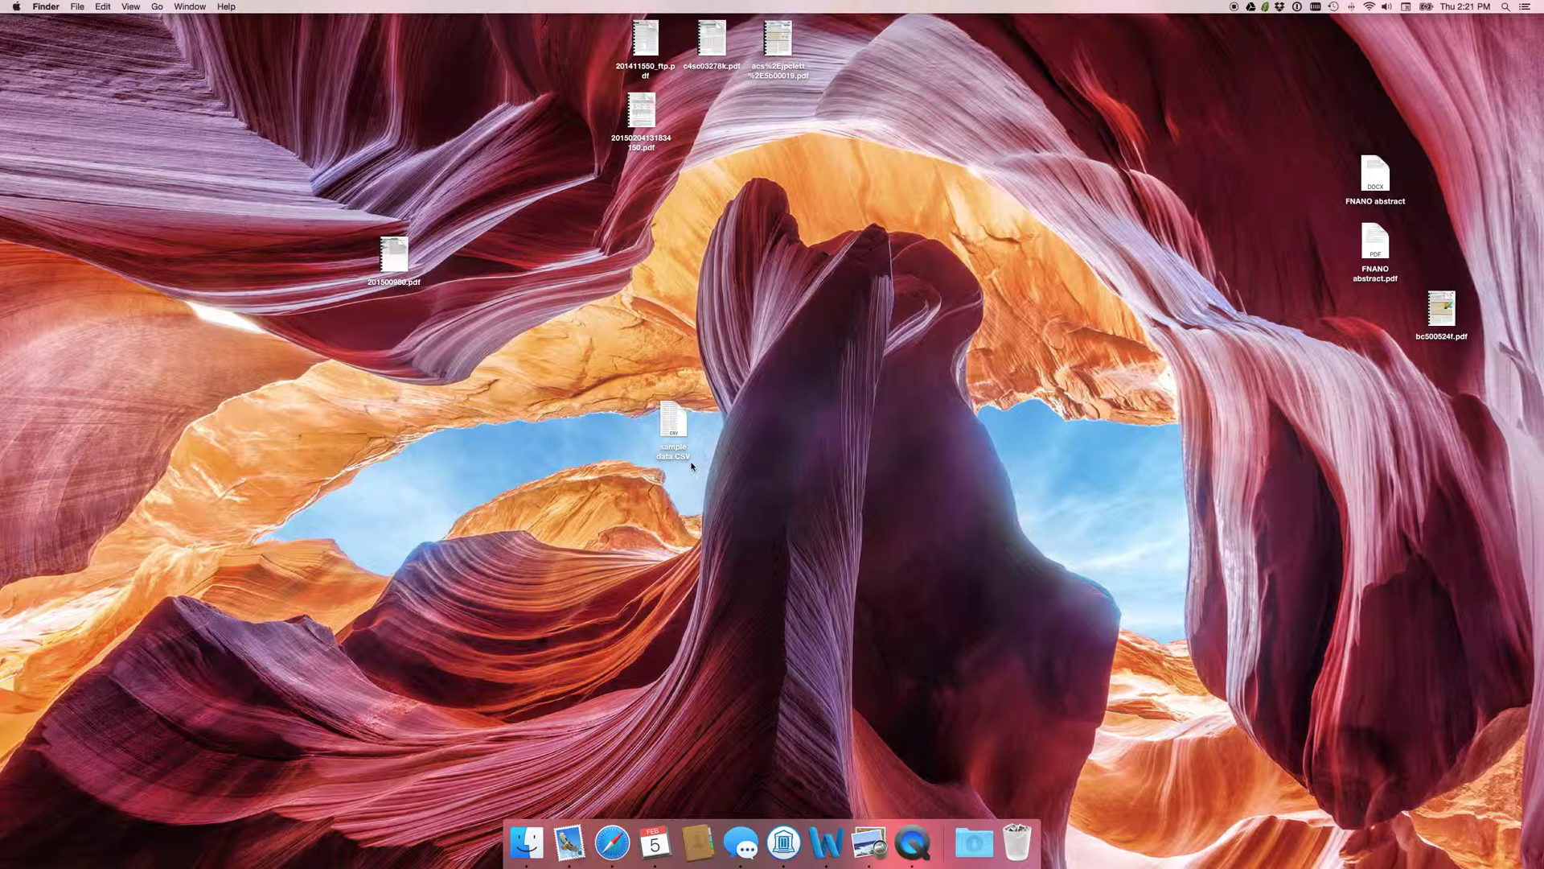
double_click(672, 417)
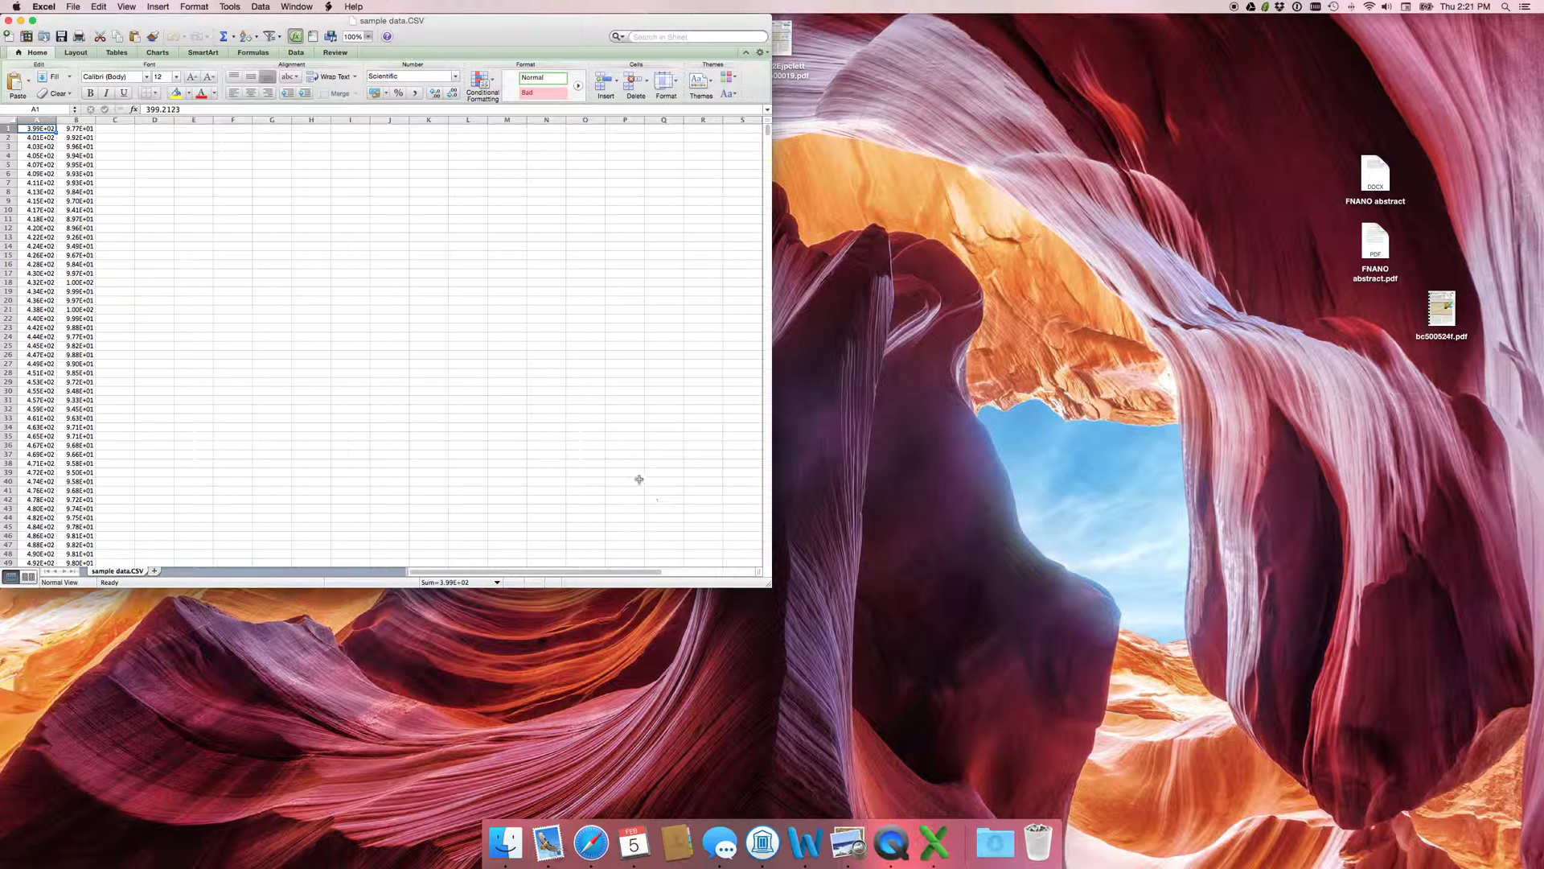
Close sample data.CSV and launch Excel via Spotlight to get a blank Workbook1
click(8, 20)
key(super+Tab)
key(super+space)
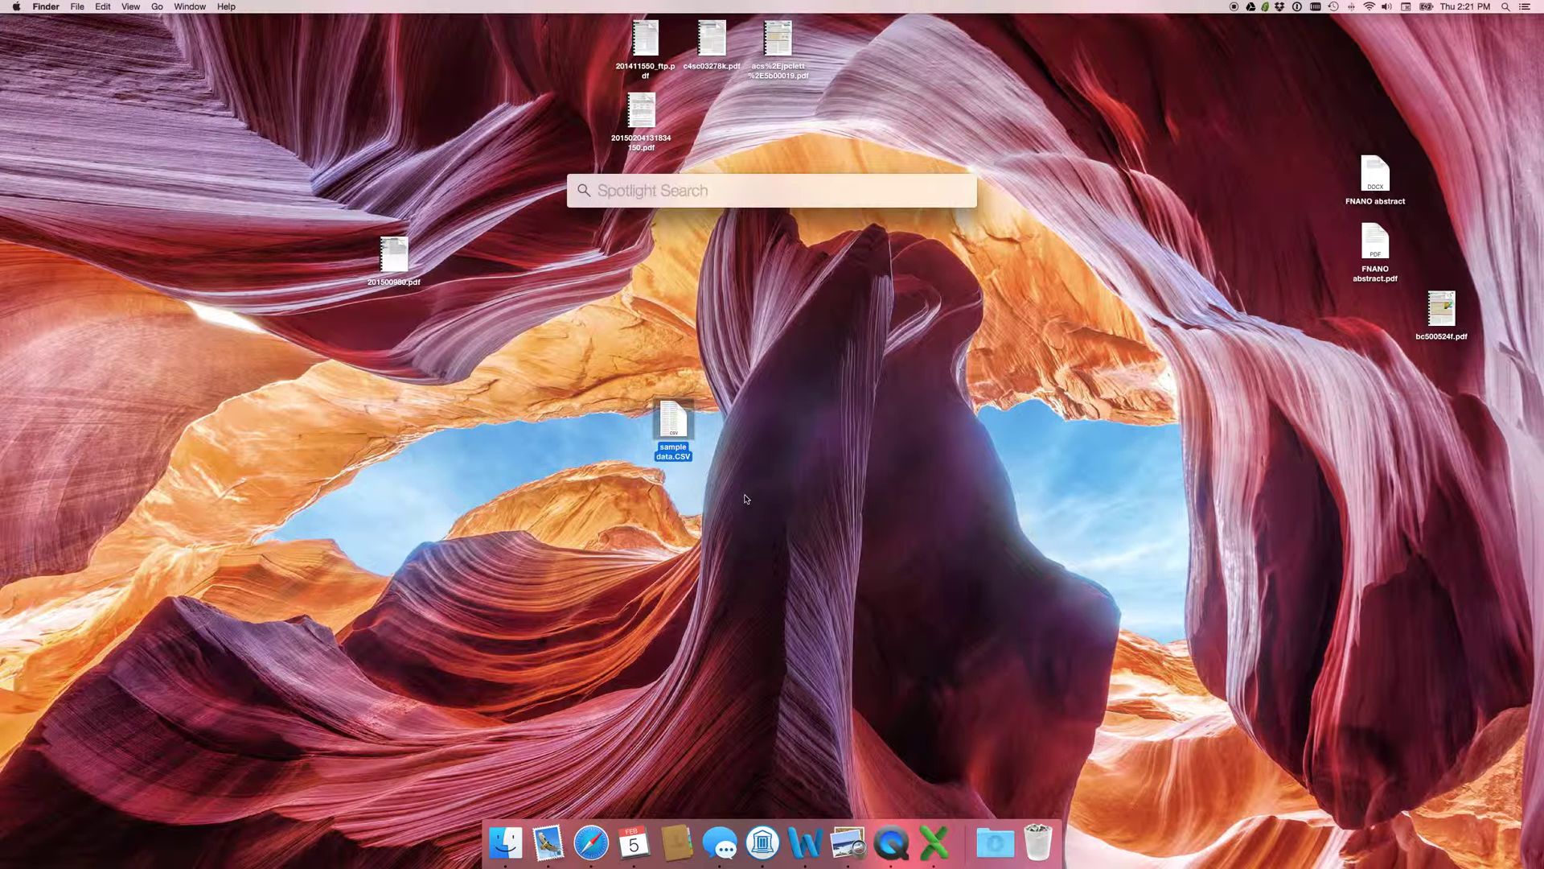
text(excel)
key(Return)
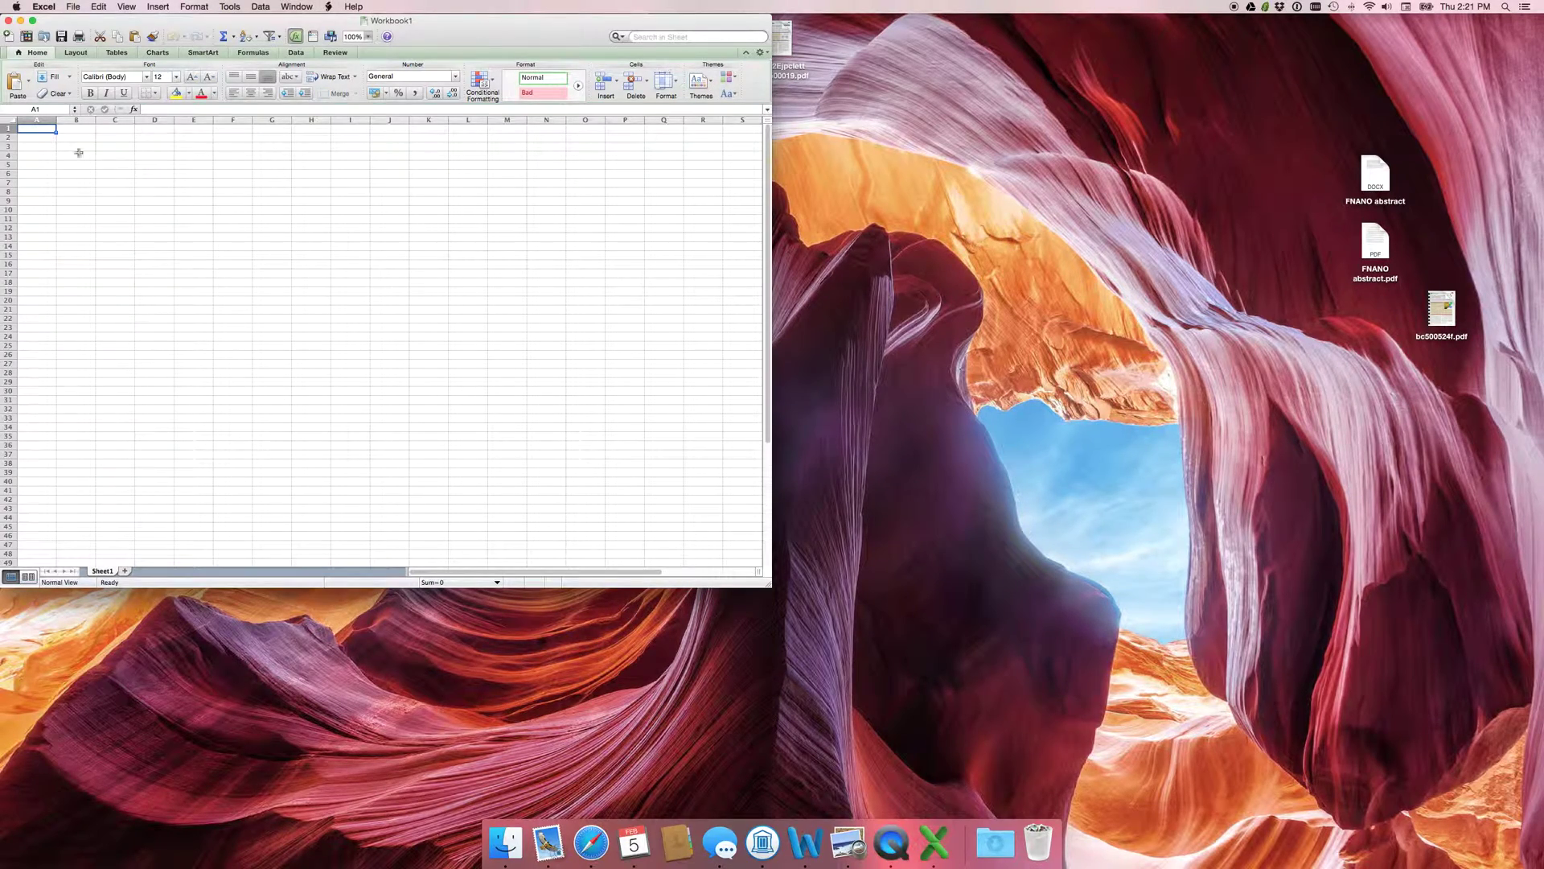
drag(76, 20, 108, 70)
click(73, 6)
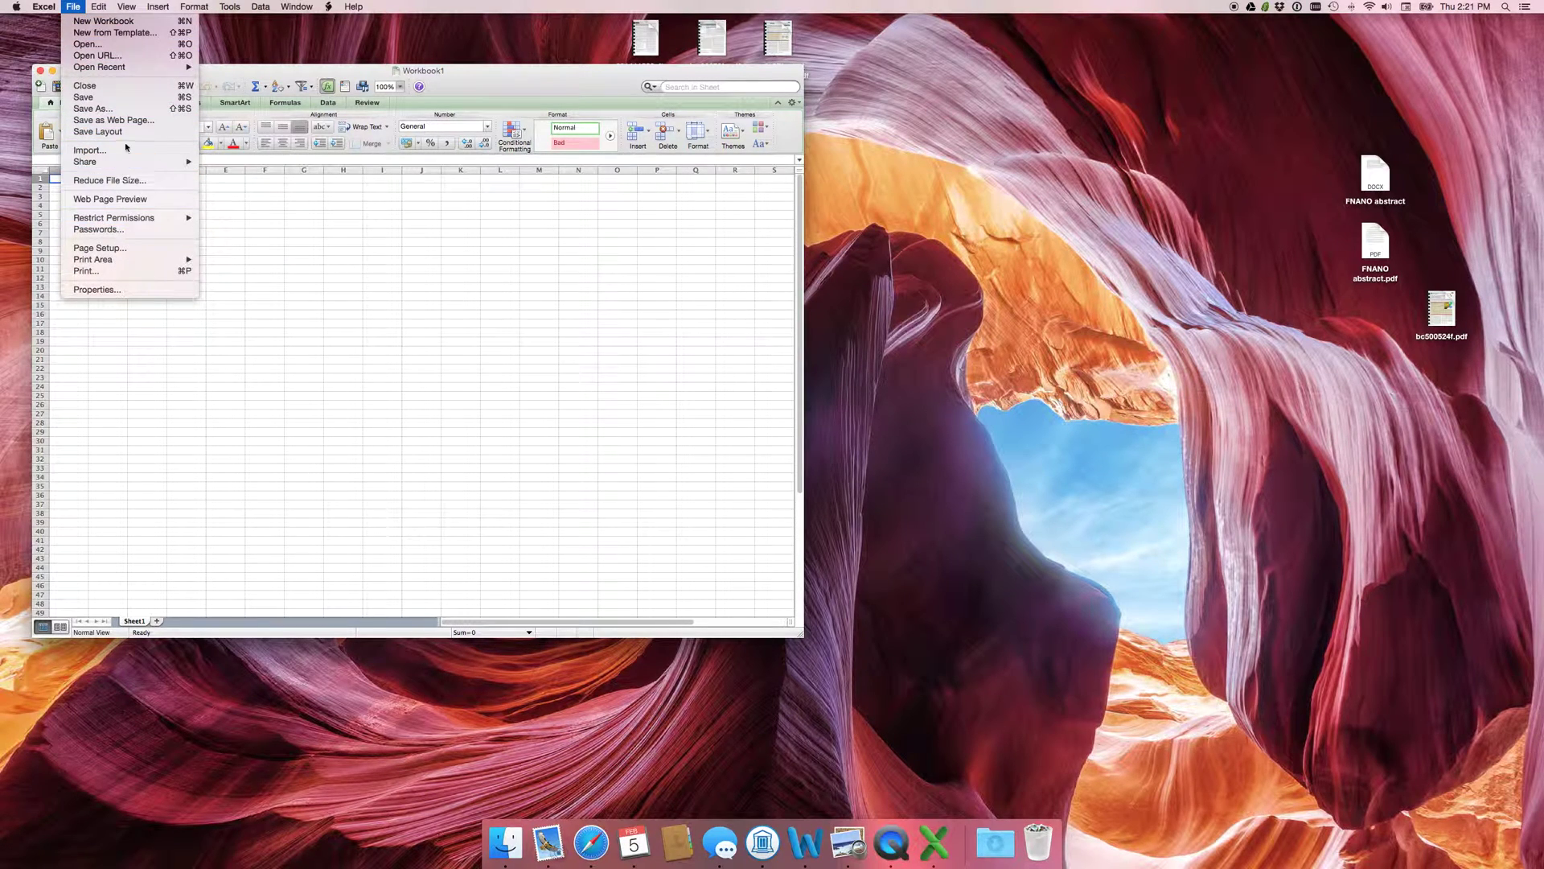
Import sample data.CSV as a CSV file into the Text Import Wizard
click(90, 149)
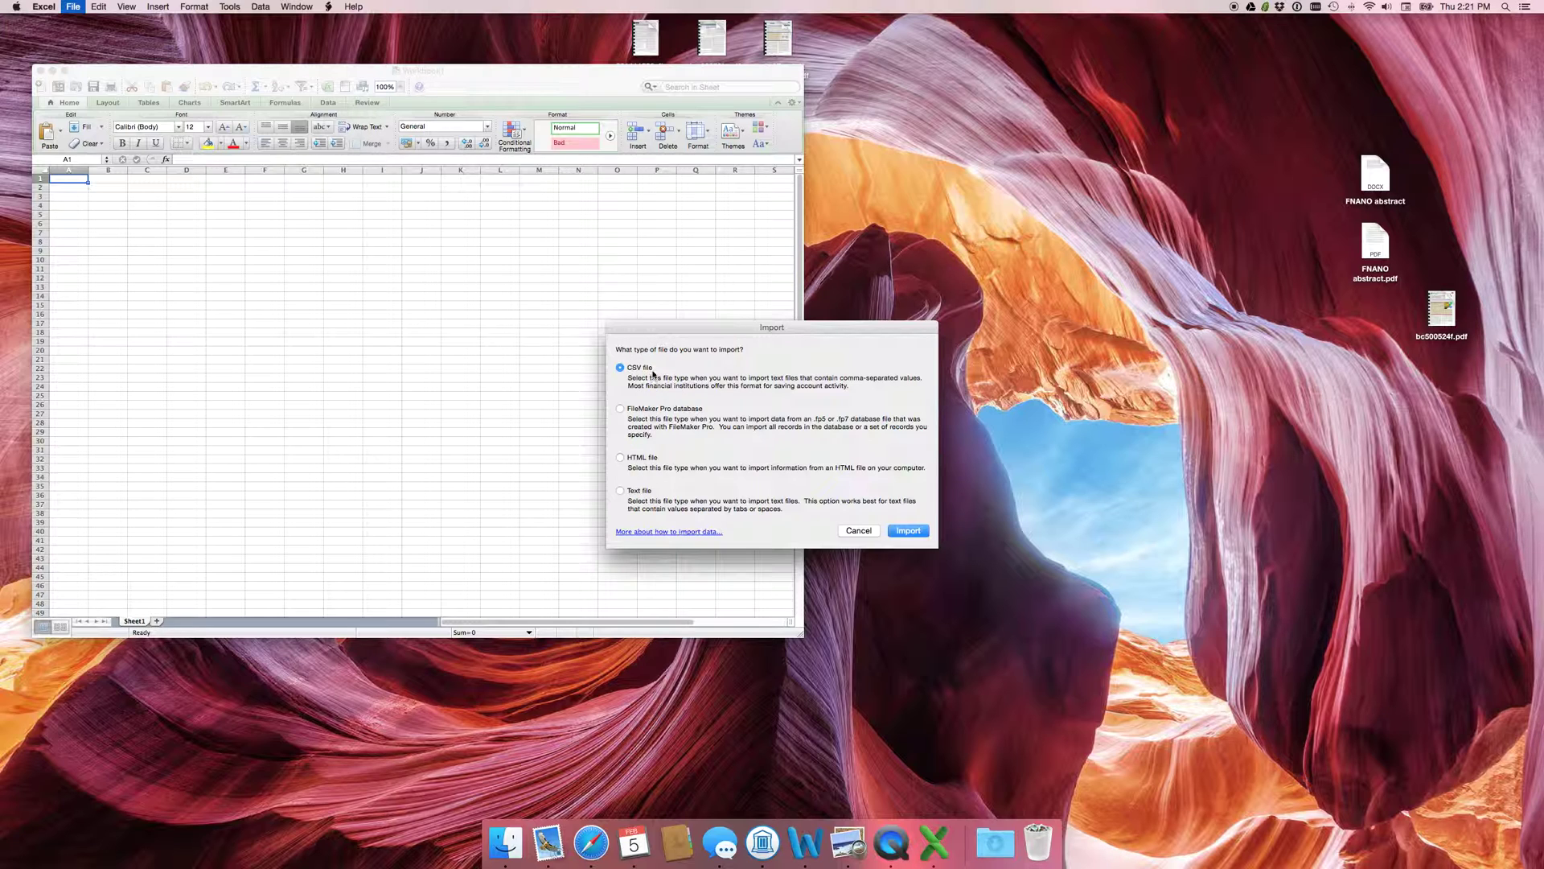
click(908, 531)
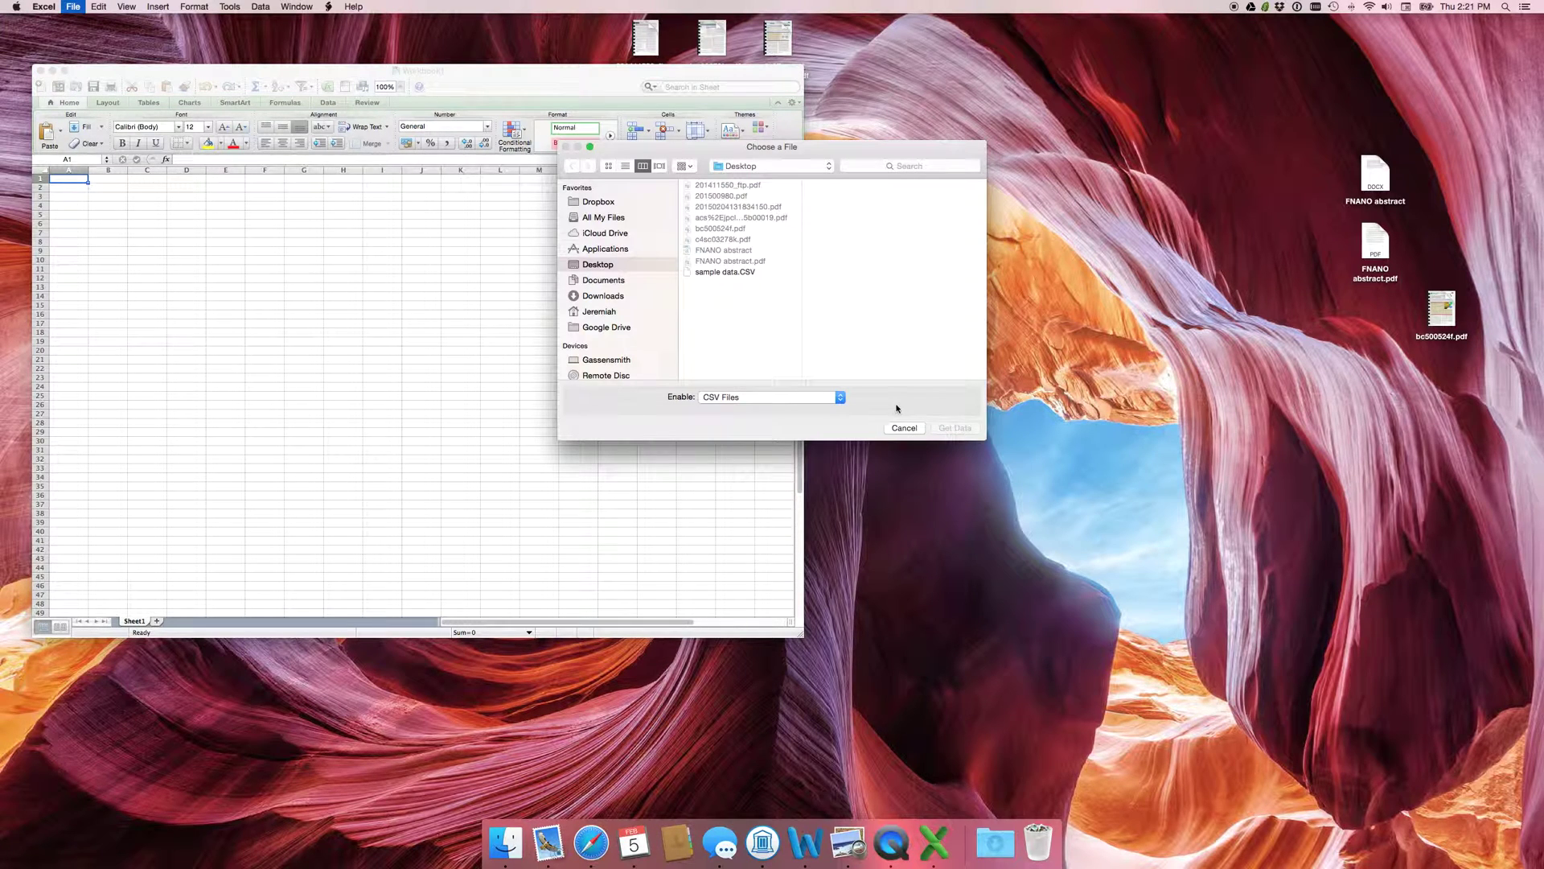
click(722, 273)
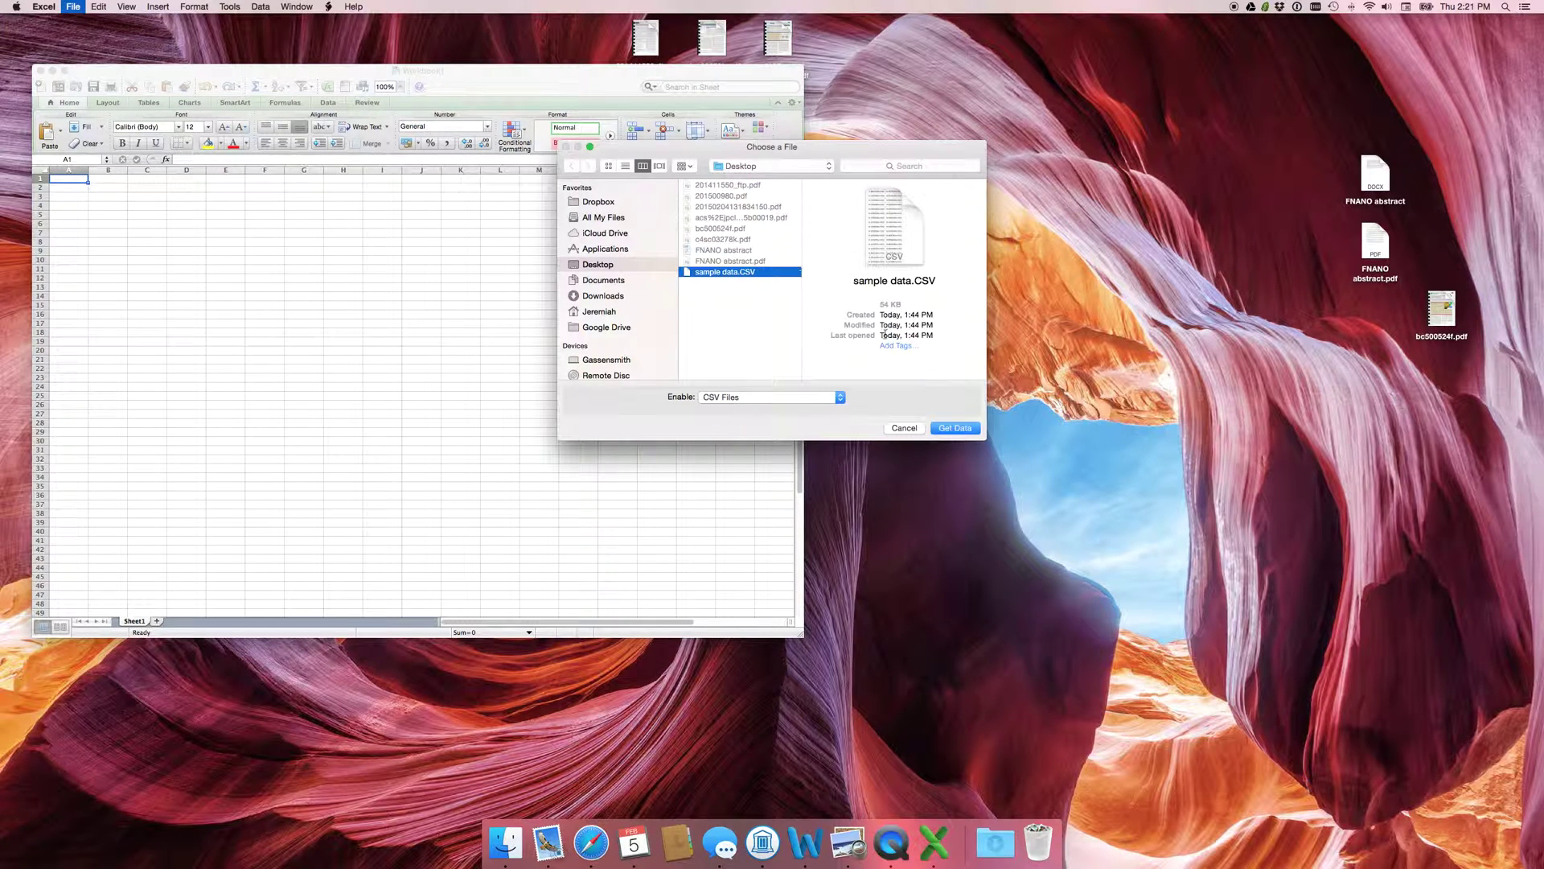
click(964, 430)
drag(701, 305, 538, 138)
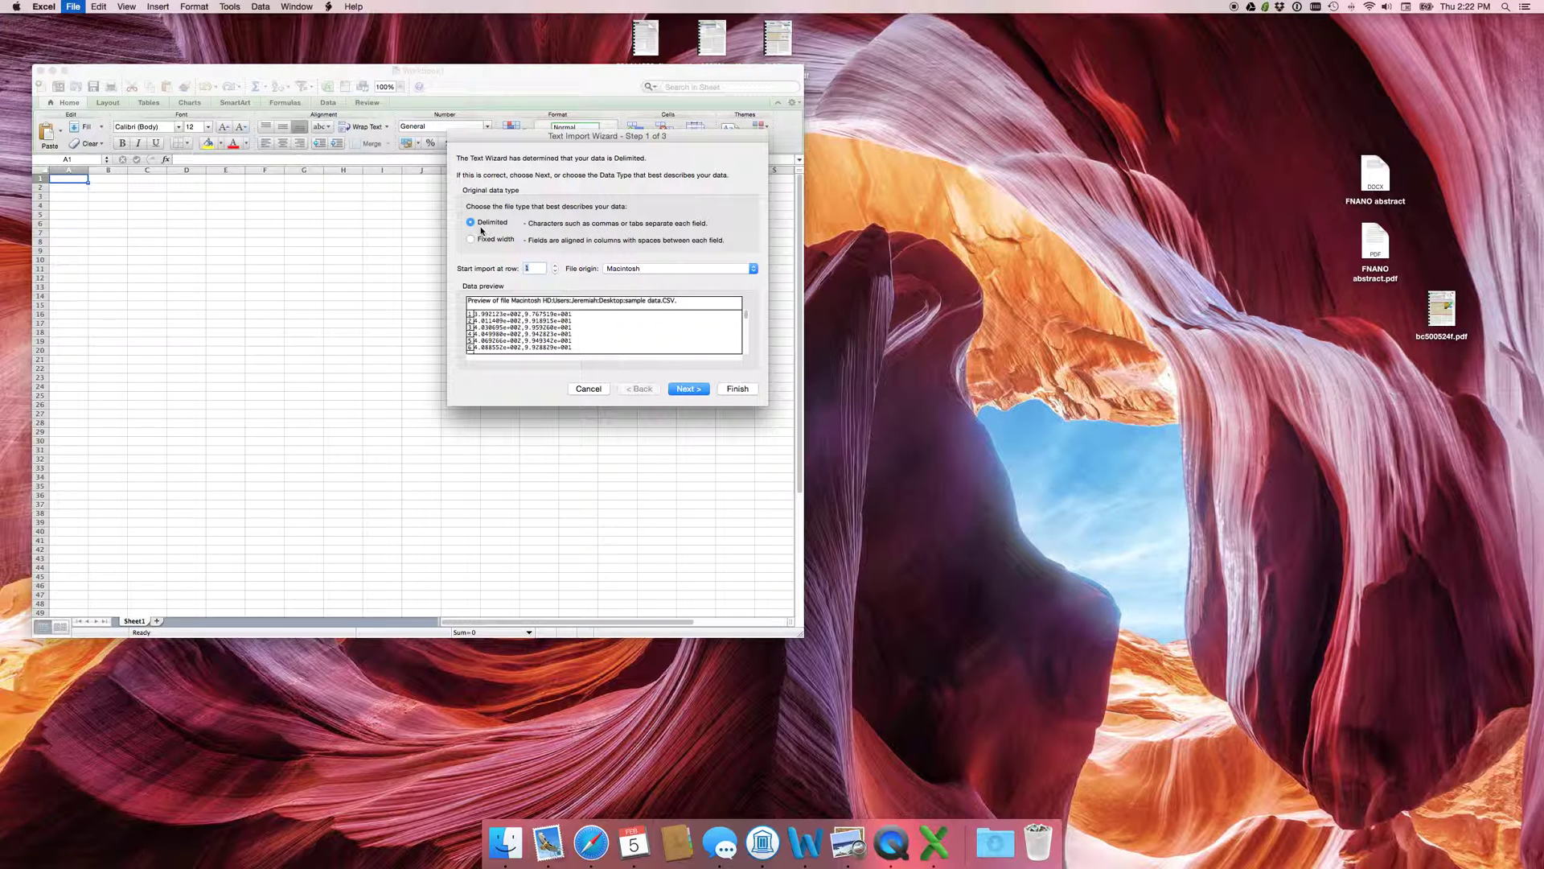
Split the data at commas and place it in Workbook1 starting at cell $A$1
click(691, 391)
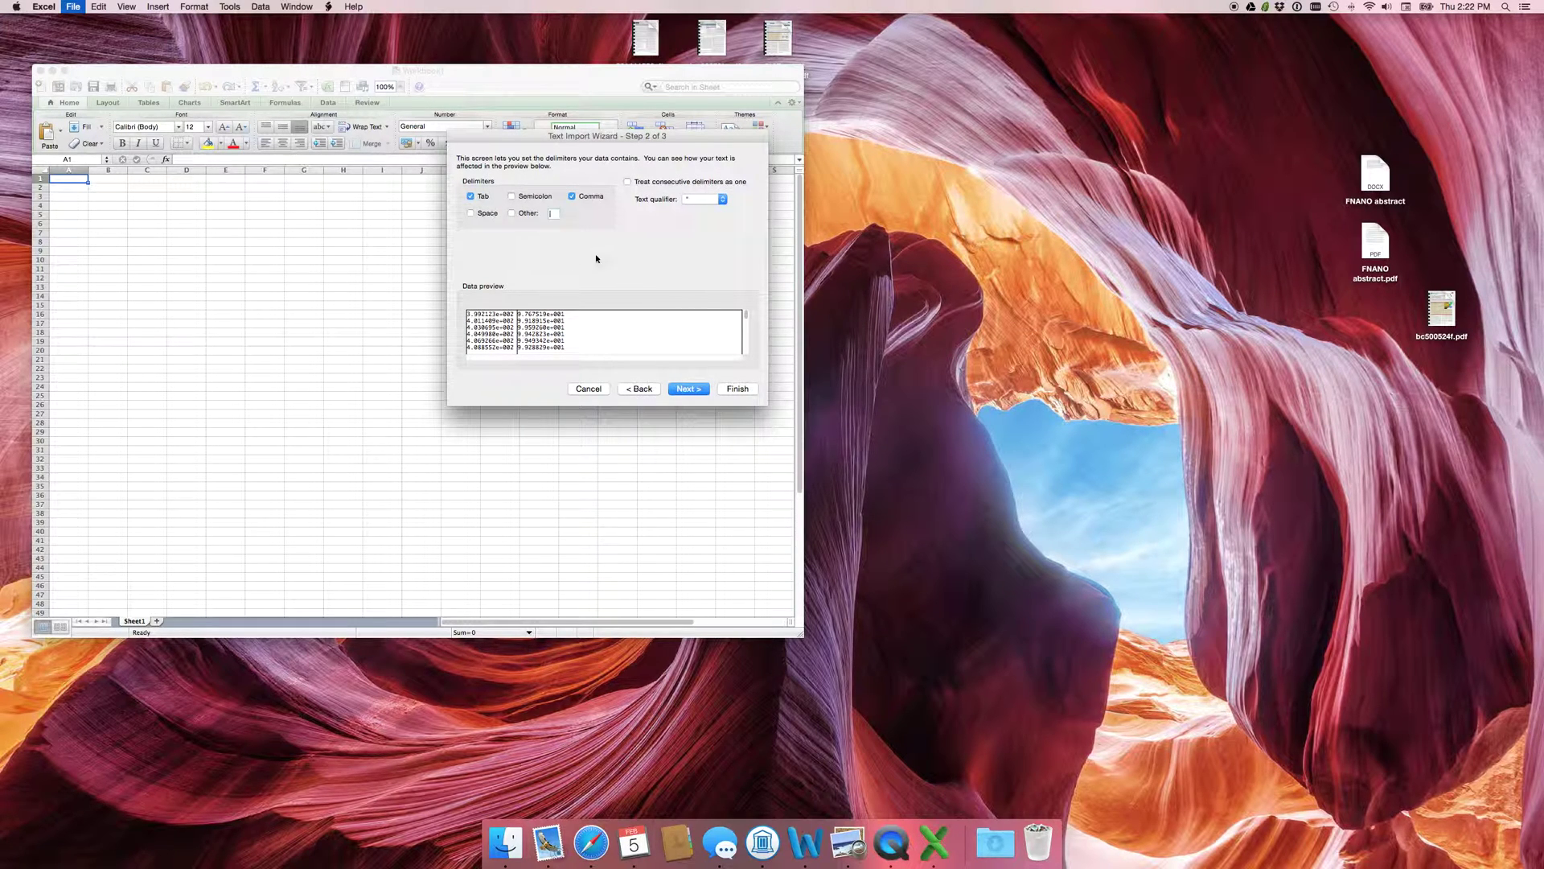
click(572, 197)
click(574, 199)
click(571, 196)
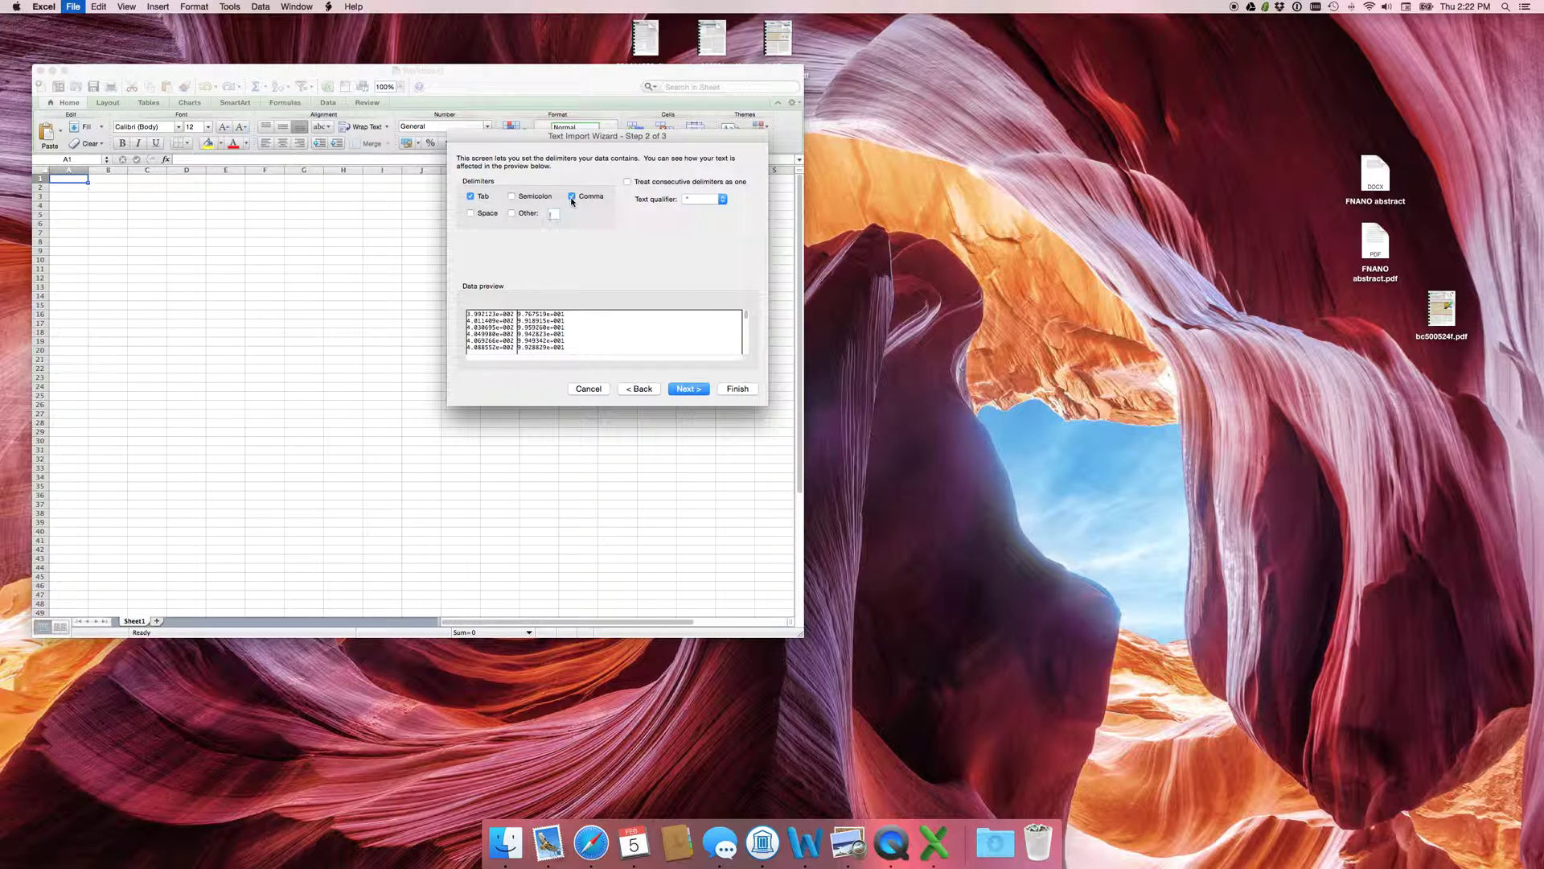
click(690, 389)
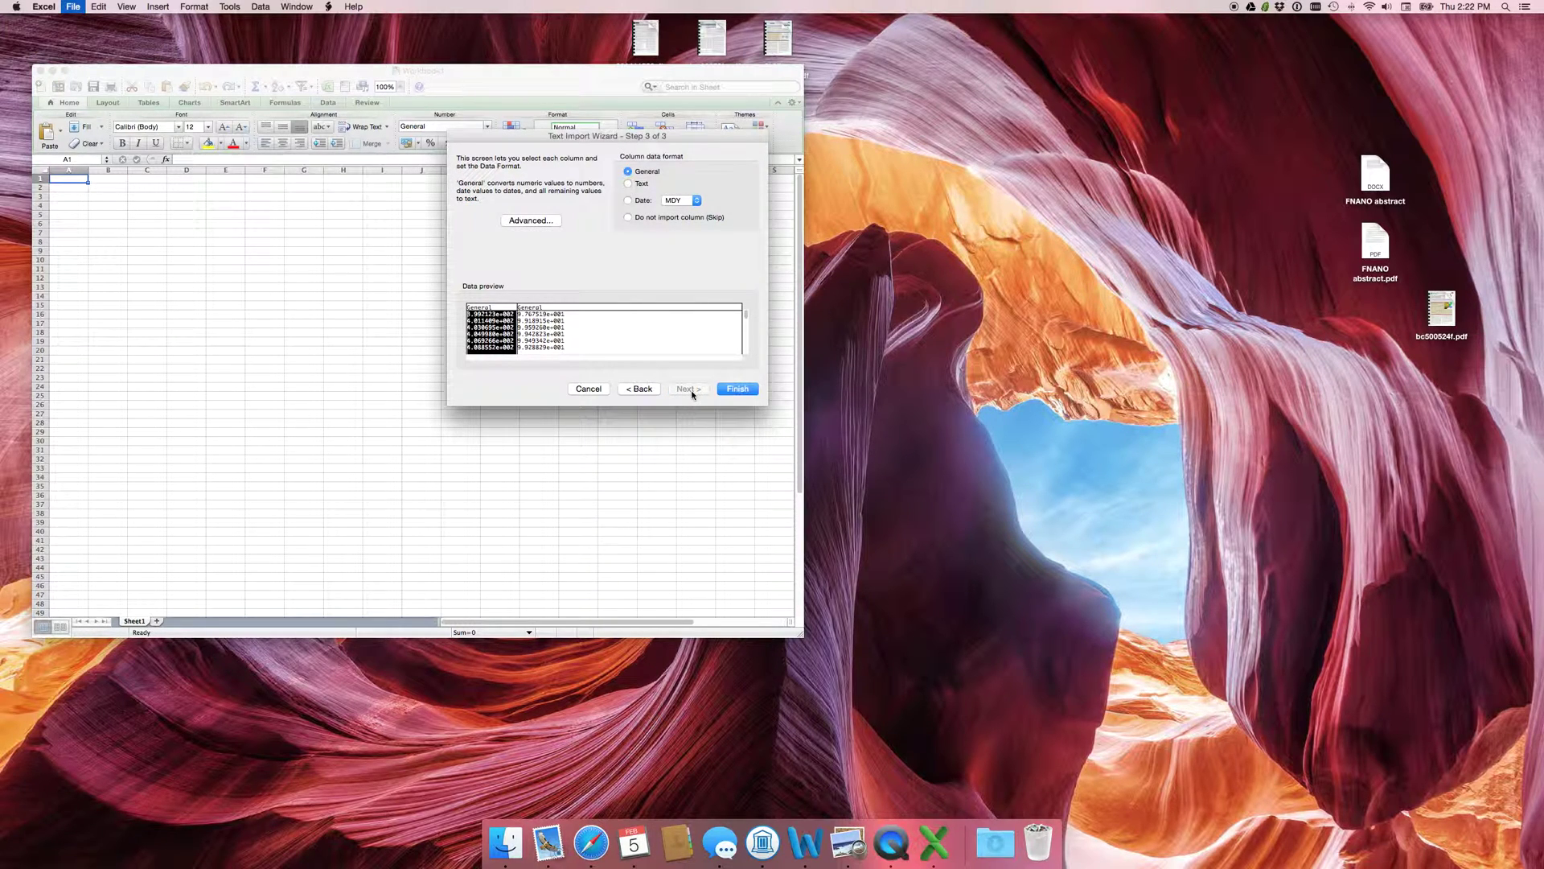
click(737, 389)
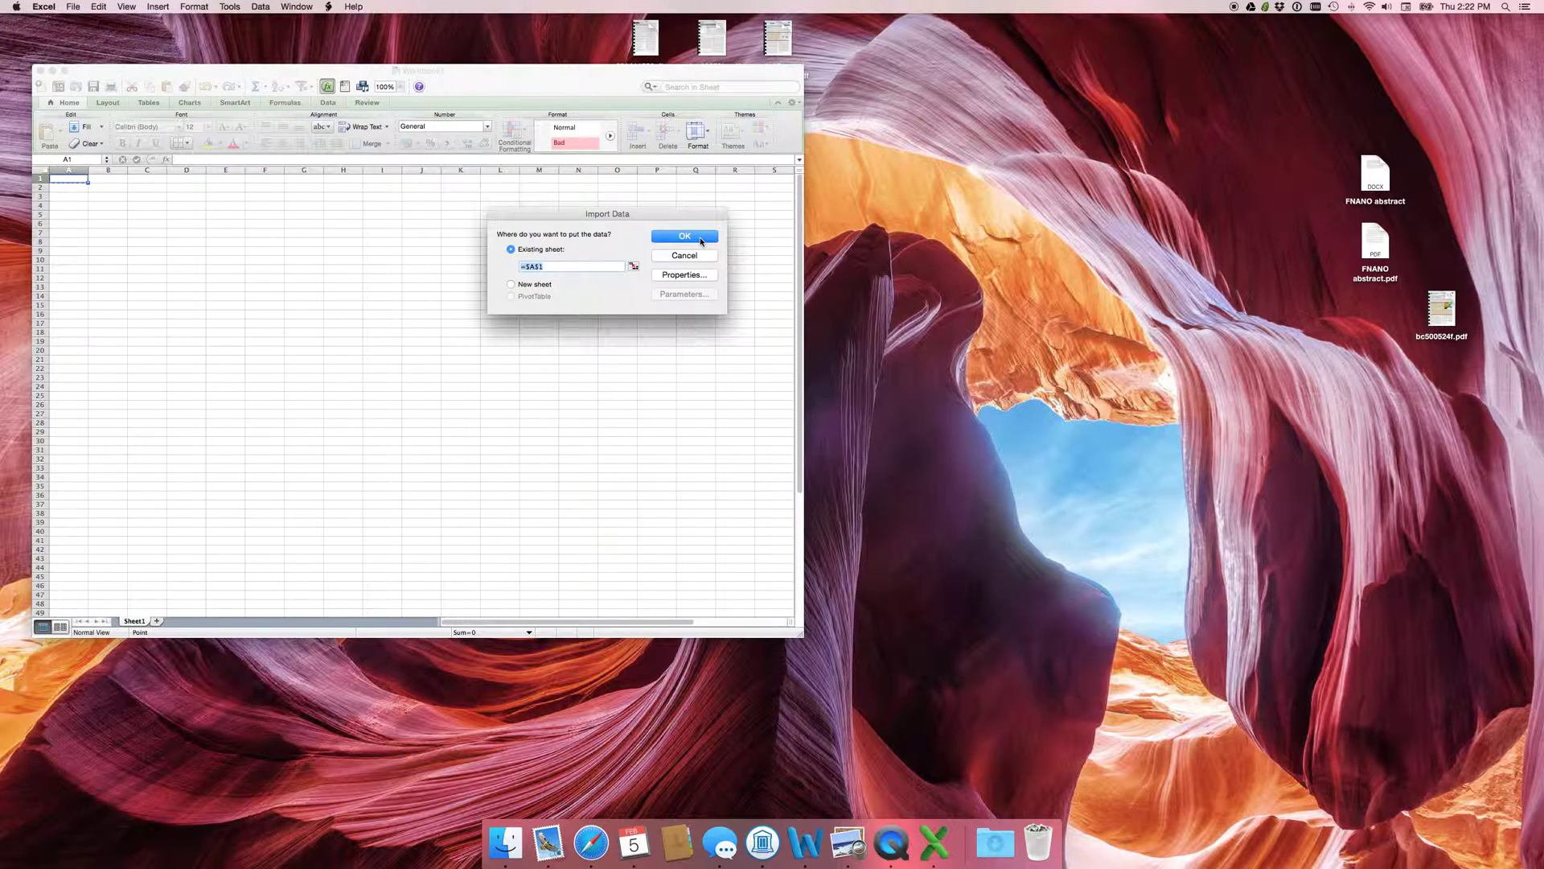
click(701, 238)
click(157, 234)
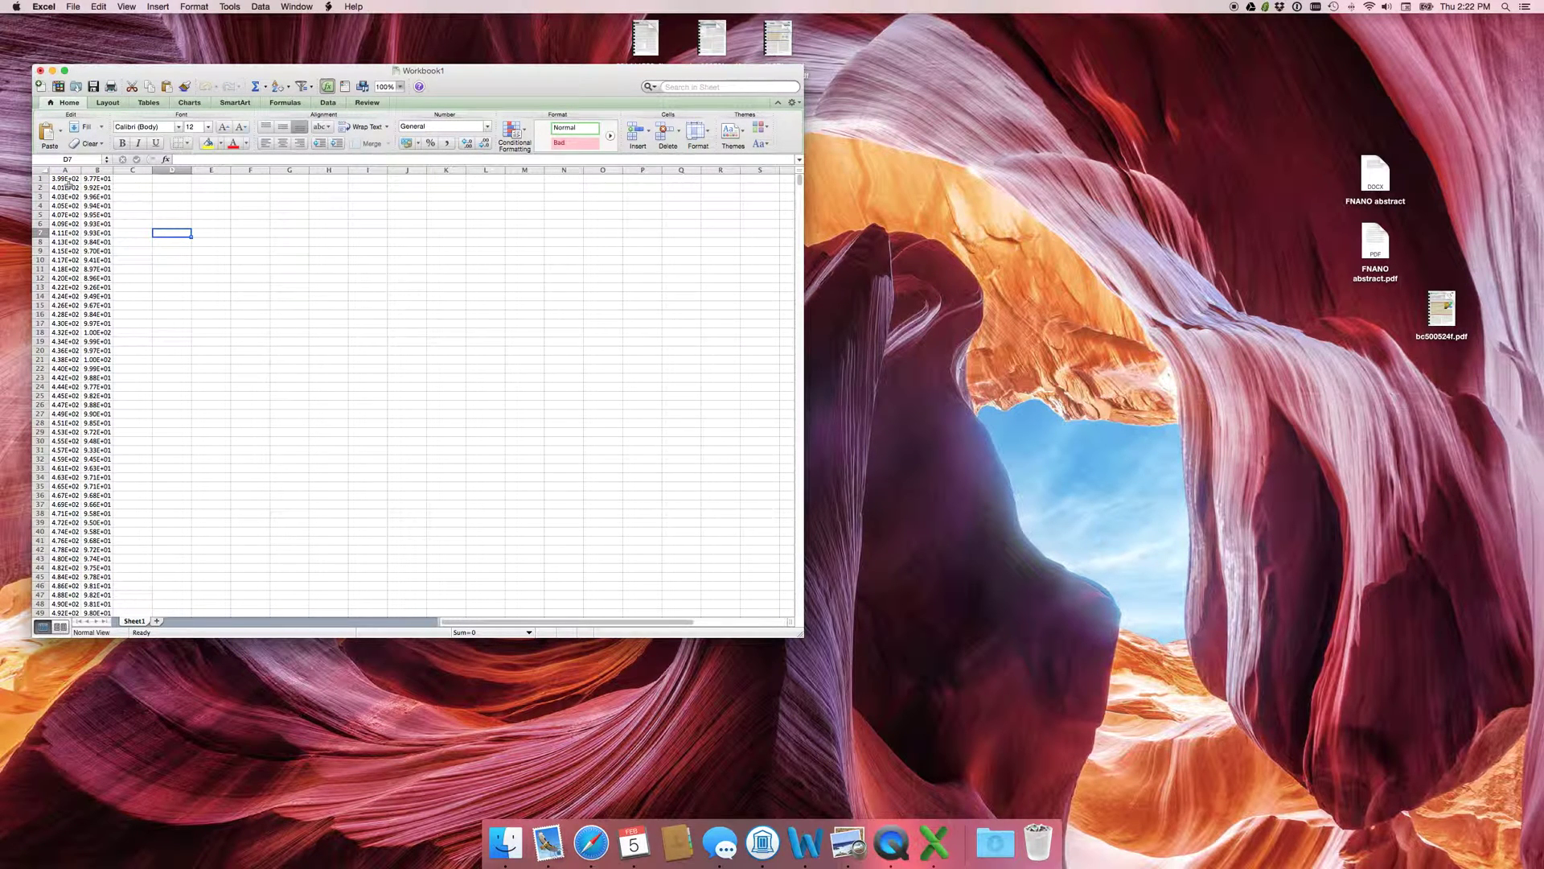
drag(60, 171, 88, 170)
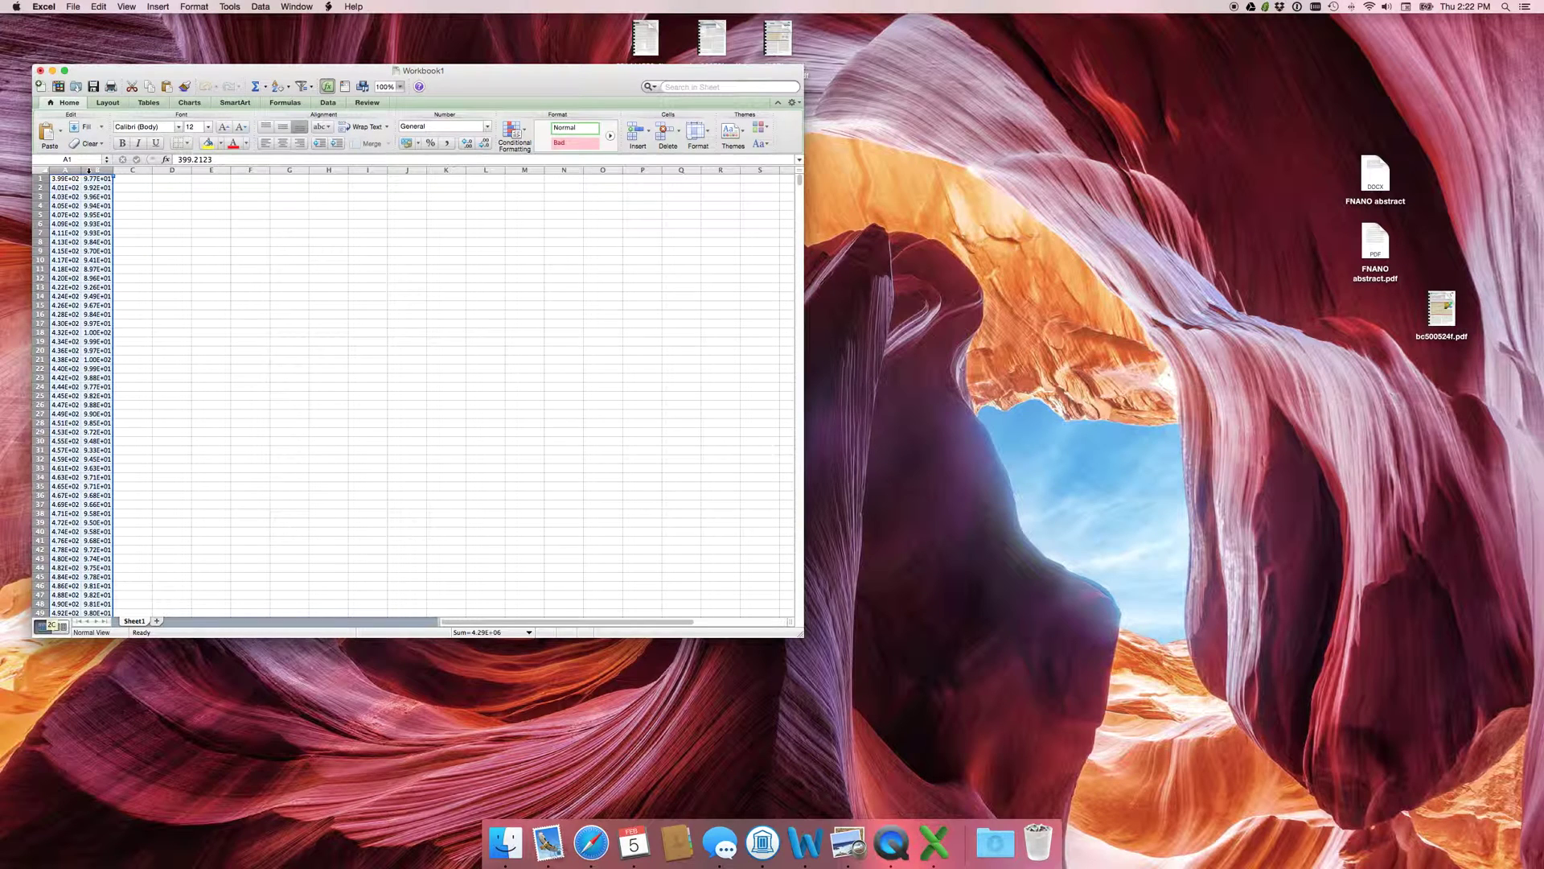
click(191, 104)
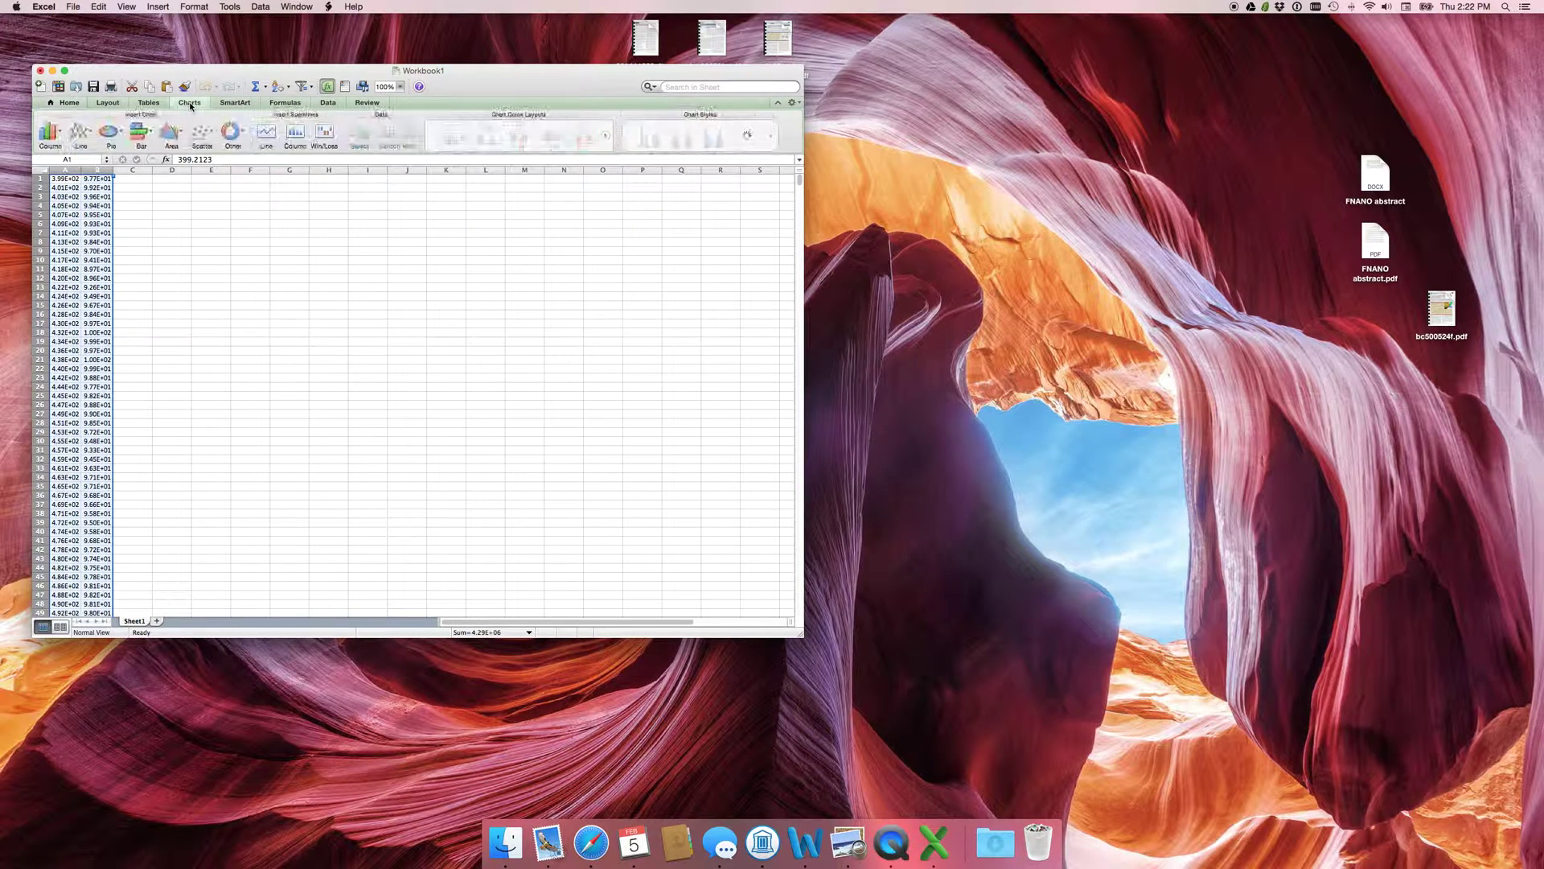
click(202, 133)
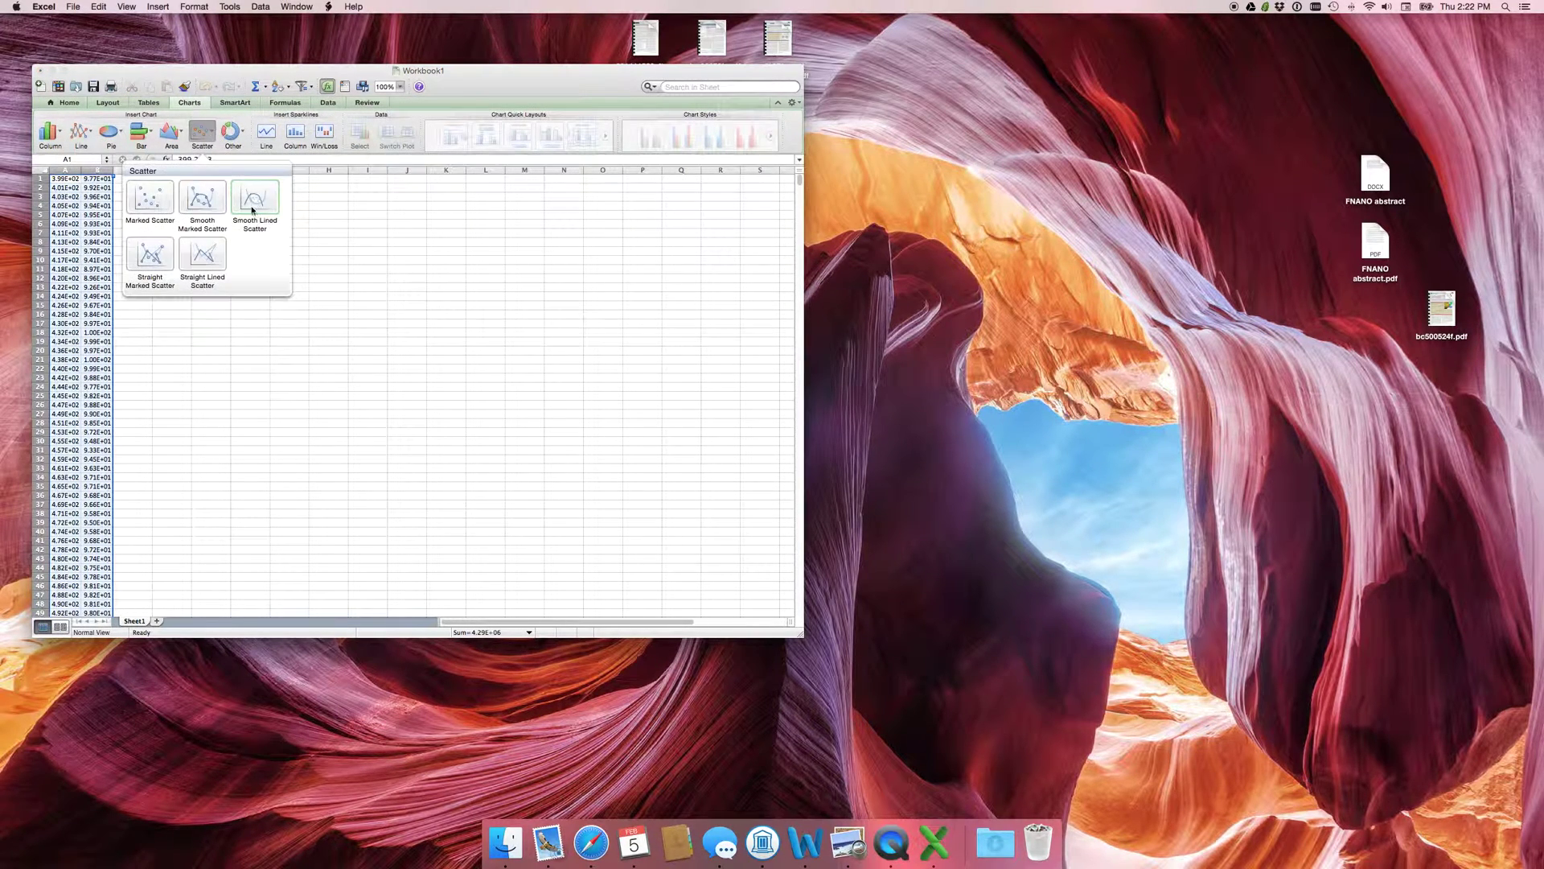
click(252, 210)
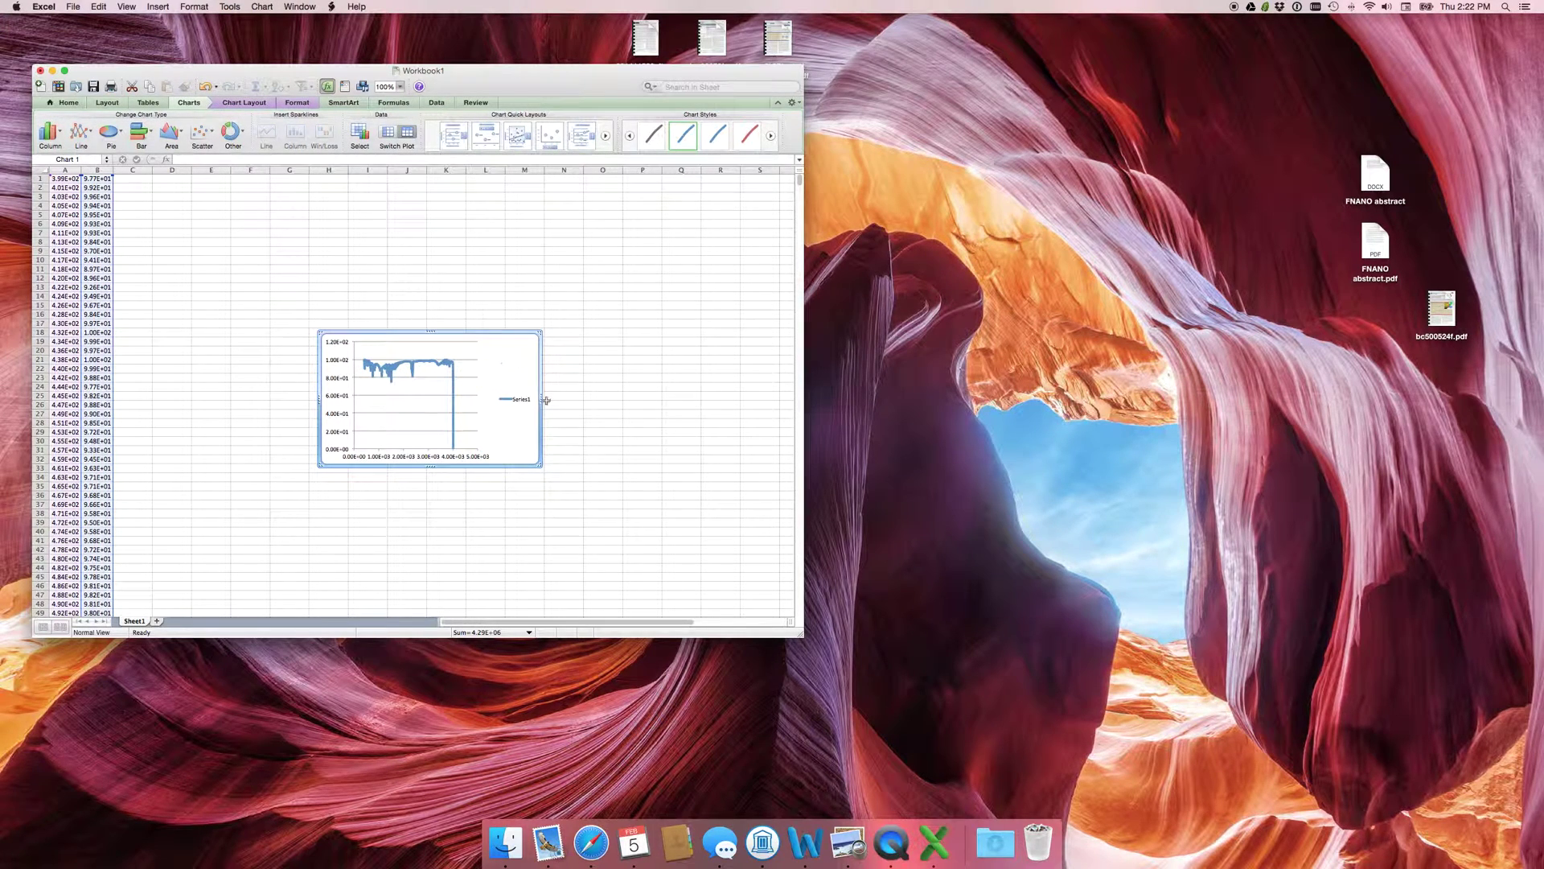
key(Delete)
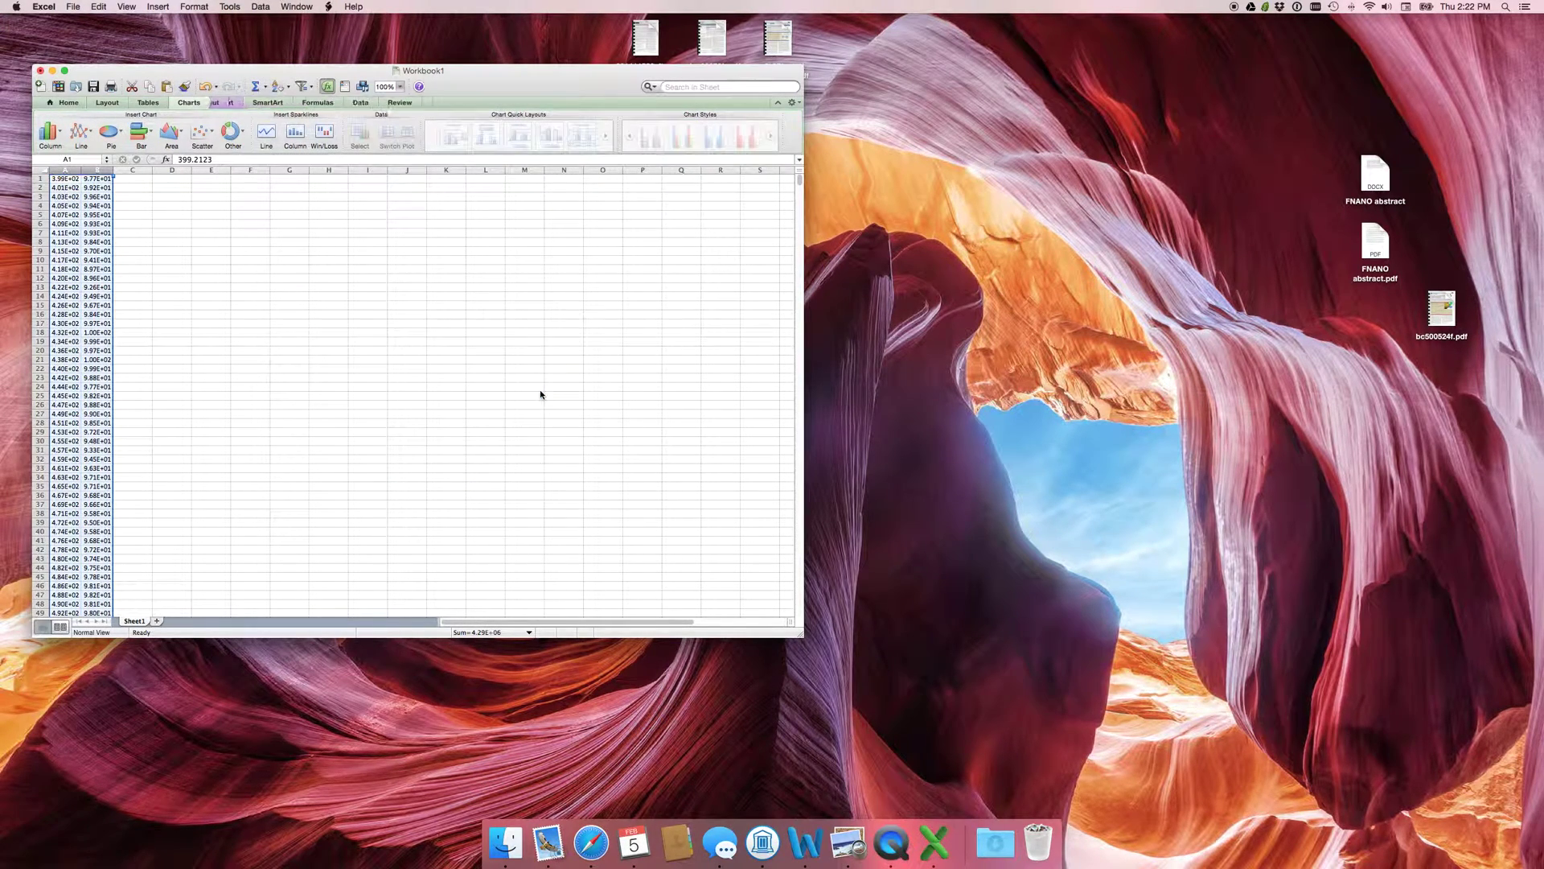
click(291, 331)
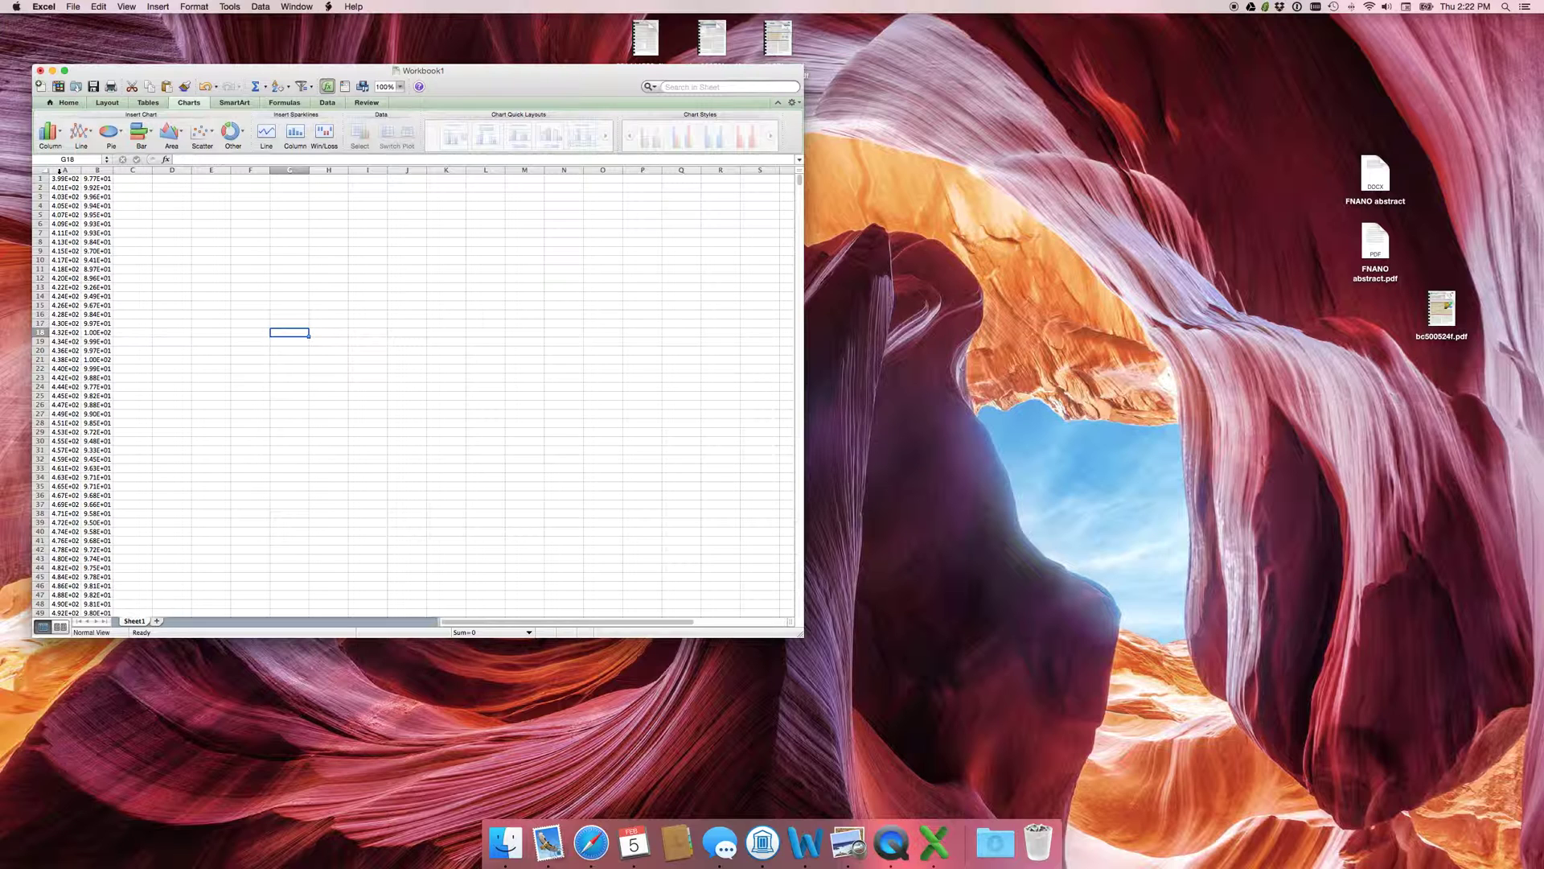
drag(67, 170, 99, 171)
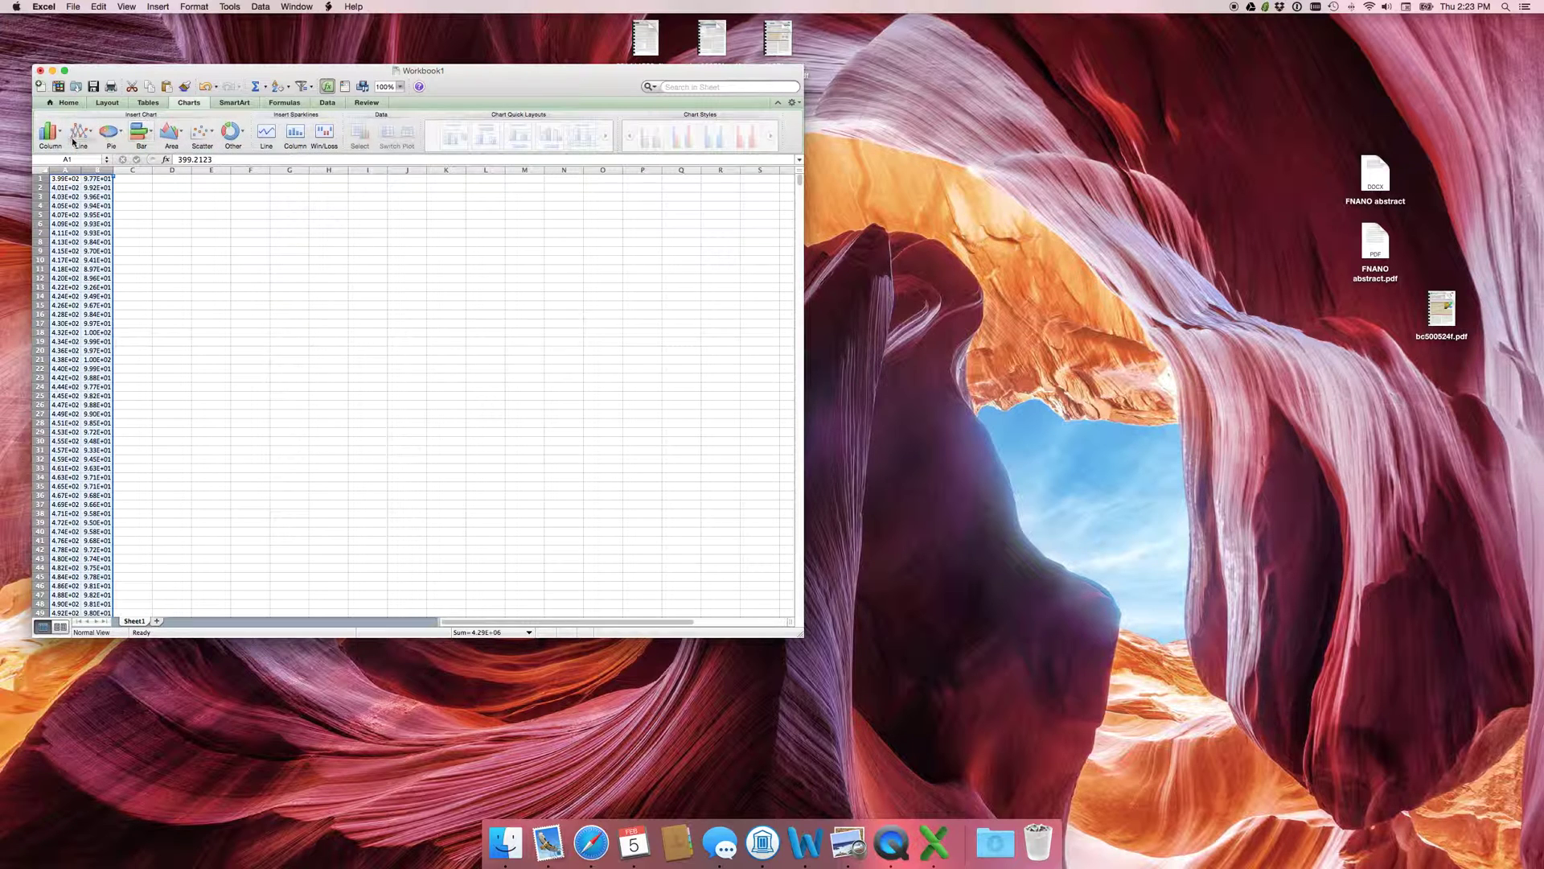
Insert a Smooth Lined Scatter chart of columns A and B and enlarge it toward the top-left
click(213, 132)
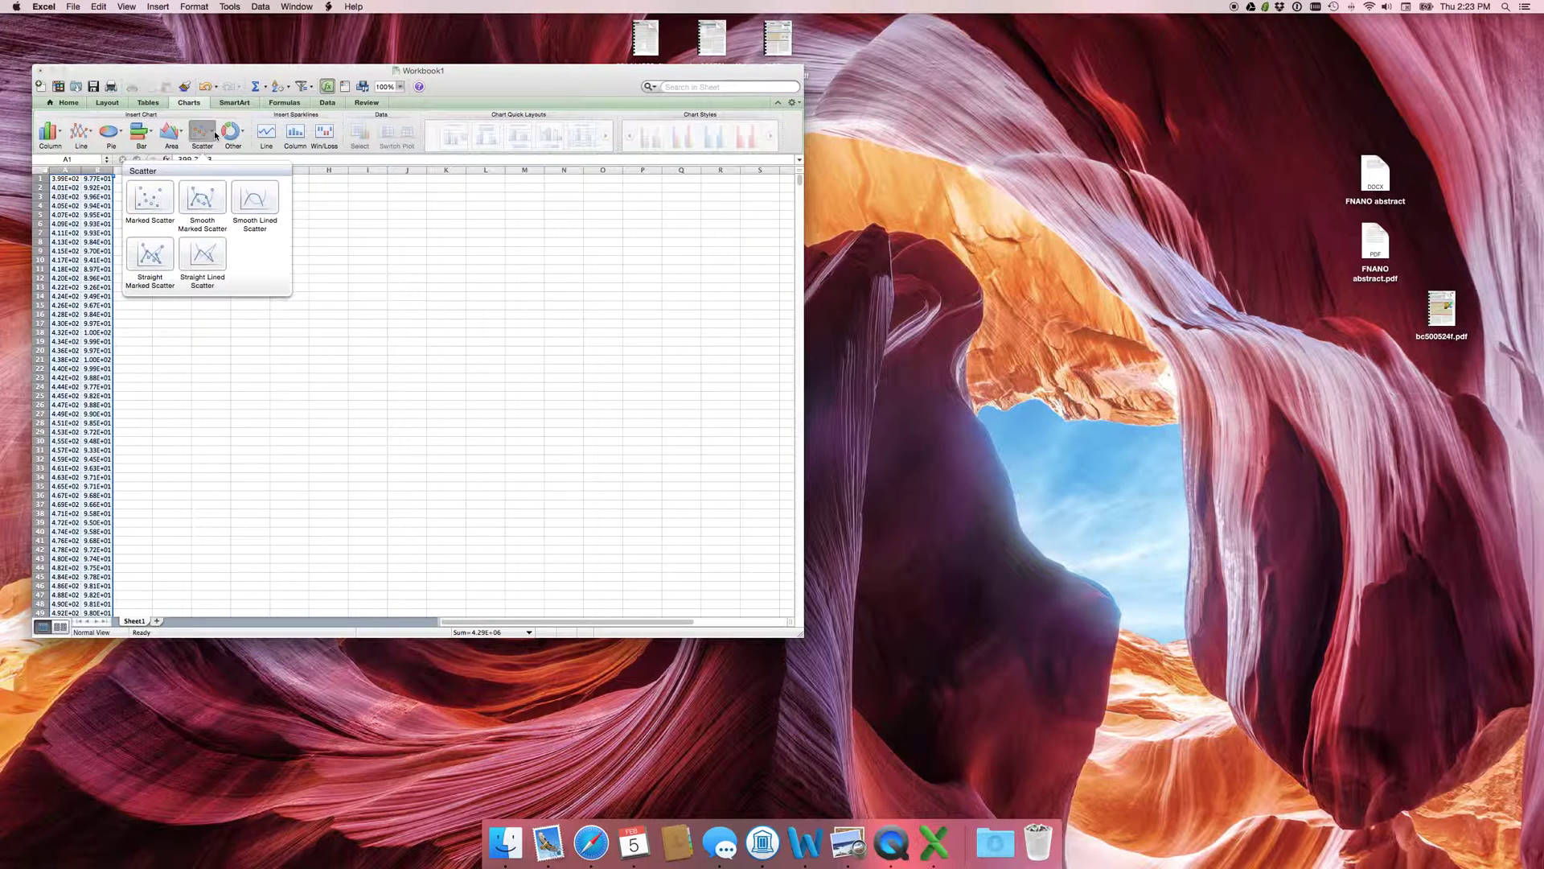
click(254, 203)
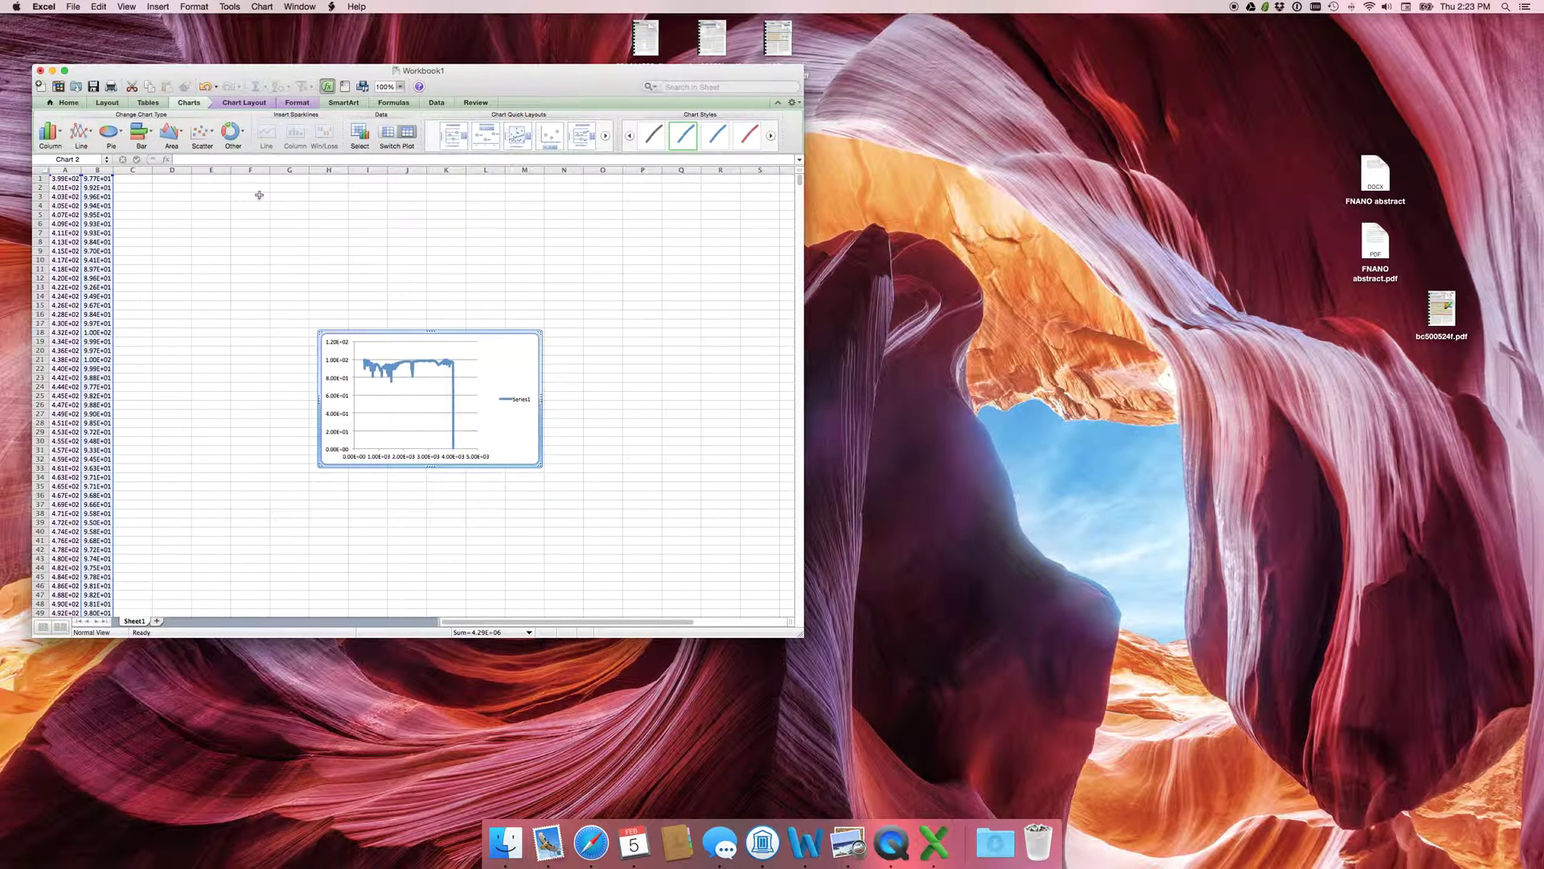
drag(319, 332, 163, 201)
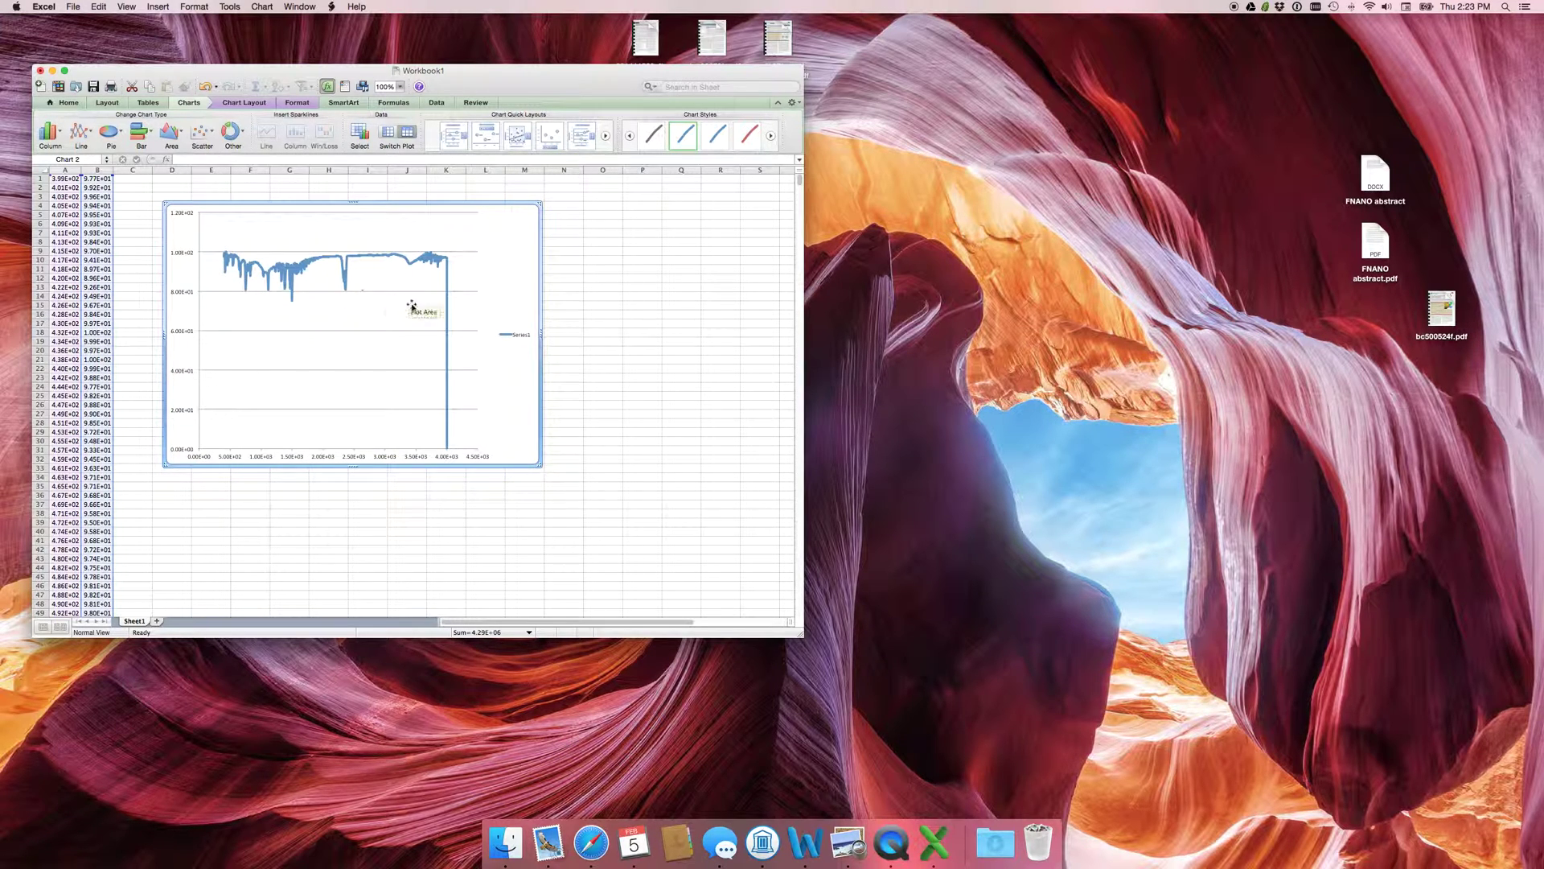
click(448, 443)
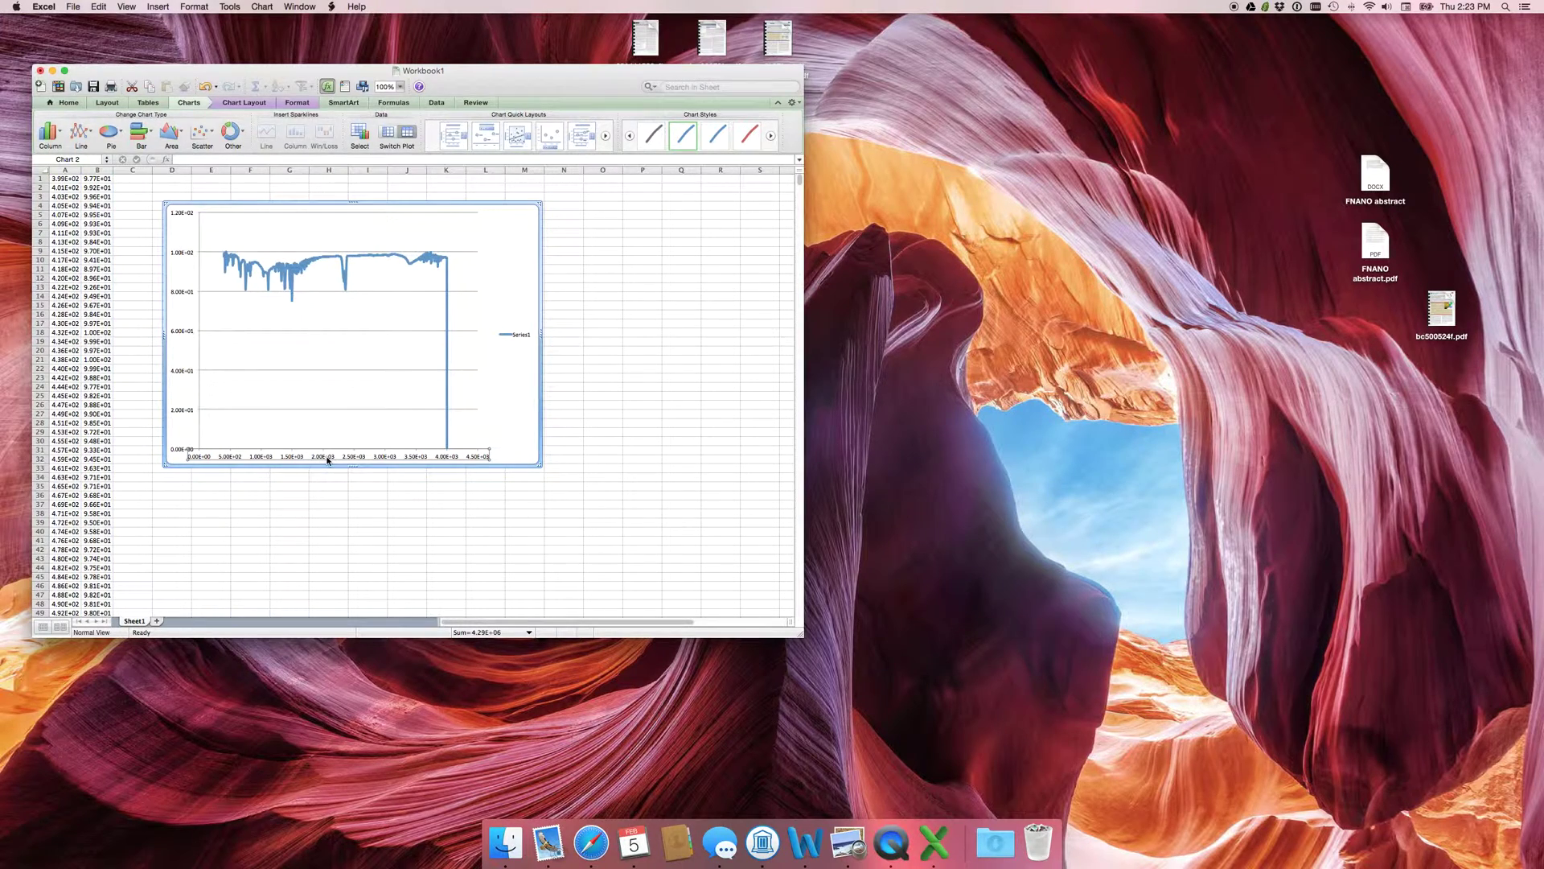
Set the horizontal axis scale to minimum 400 and maximum 3800, with values in reverse order
double_click(325, 458)
drag(102, 26, 651, 176)
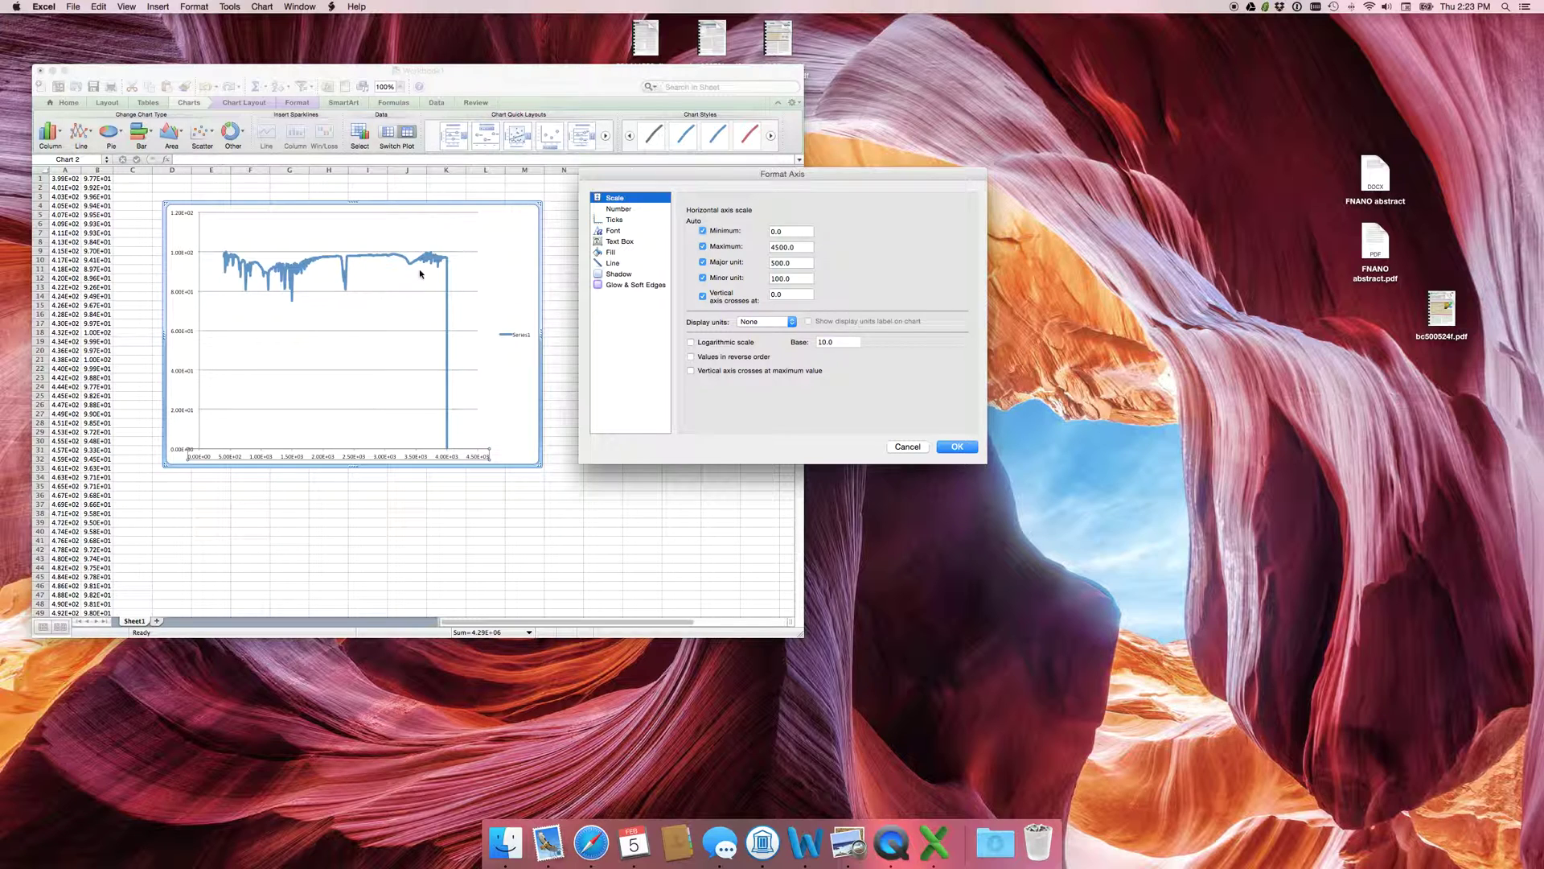
double_click(777, 249)
text(4000)
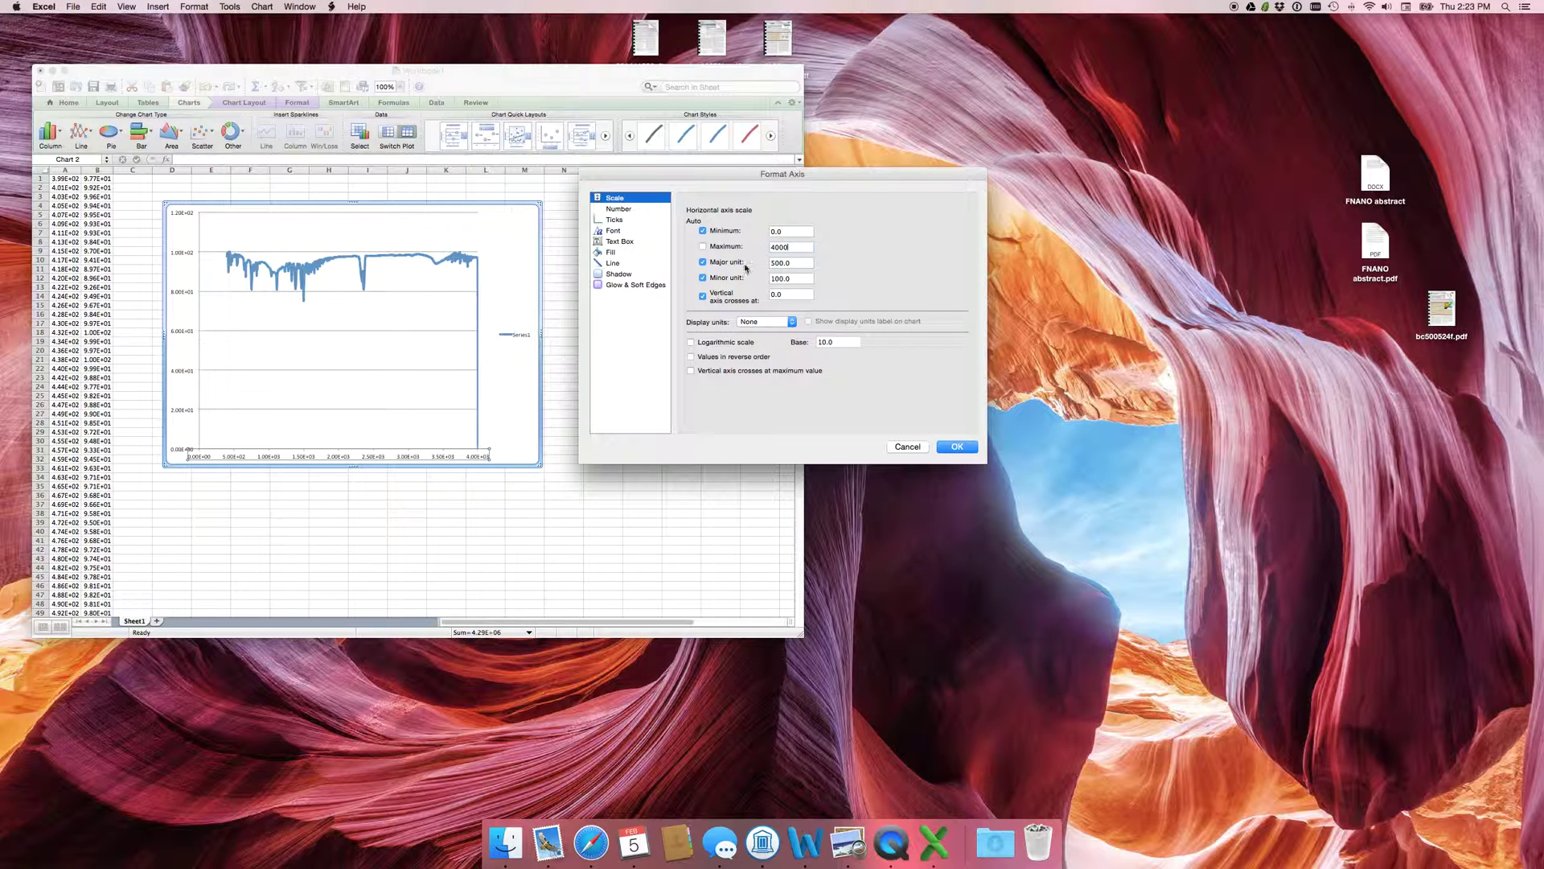
drag(772, 248, 808, 248)
text(38)
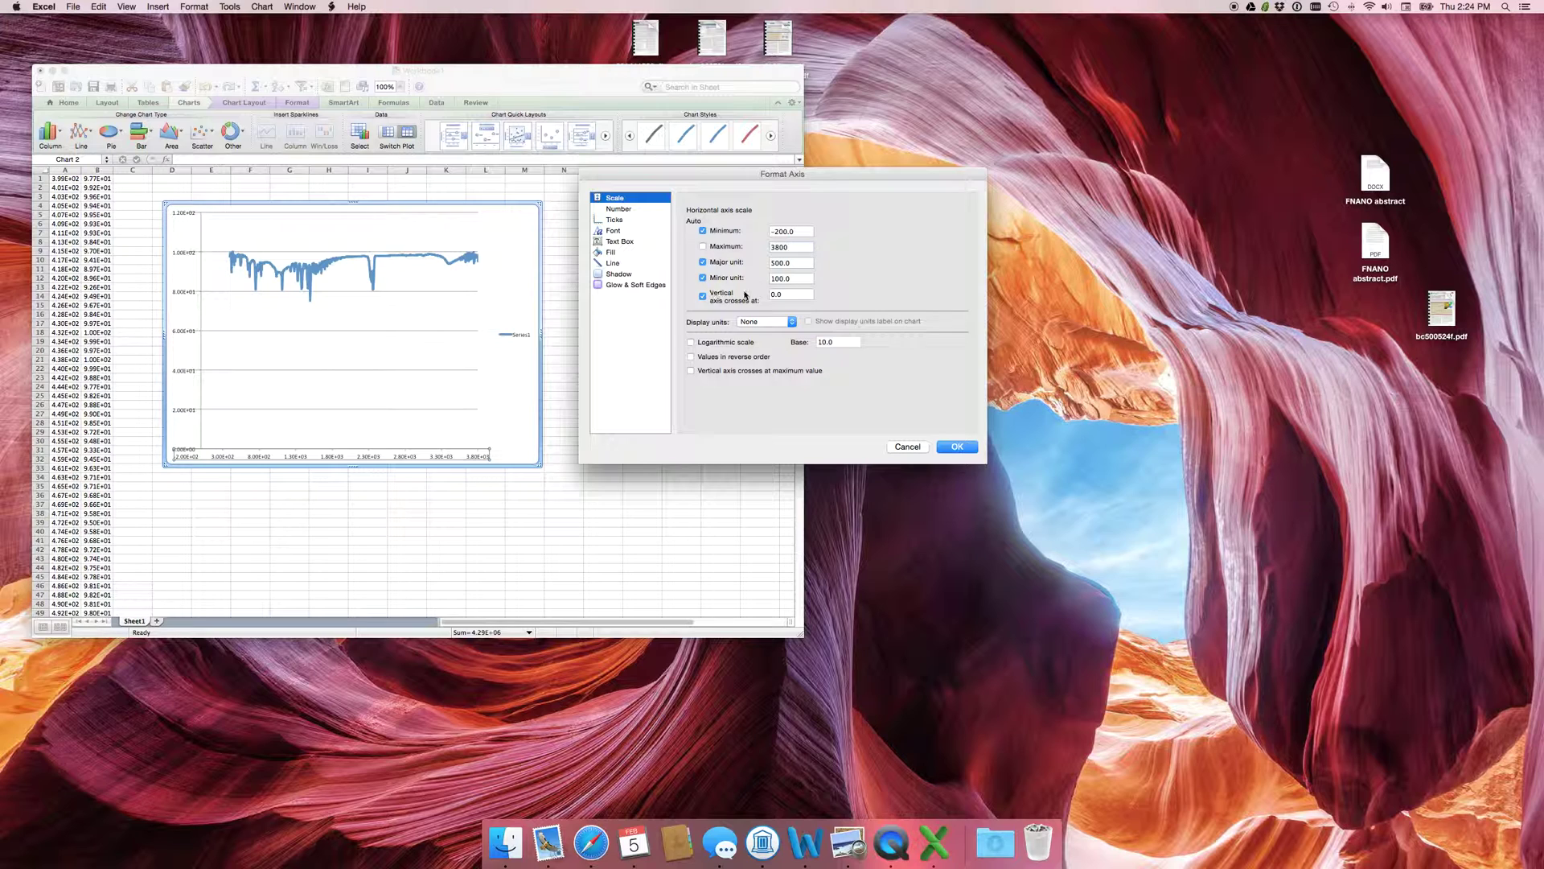
drag(800, 231, 767, 230)
text(400)
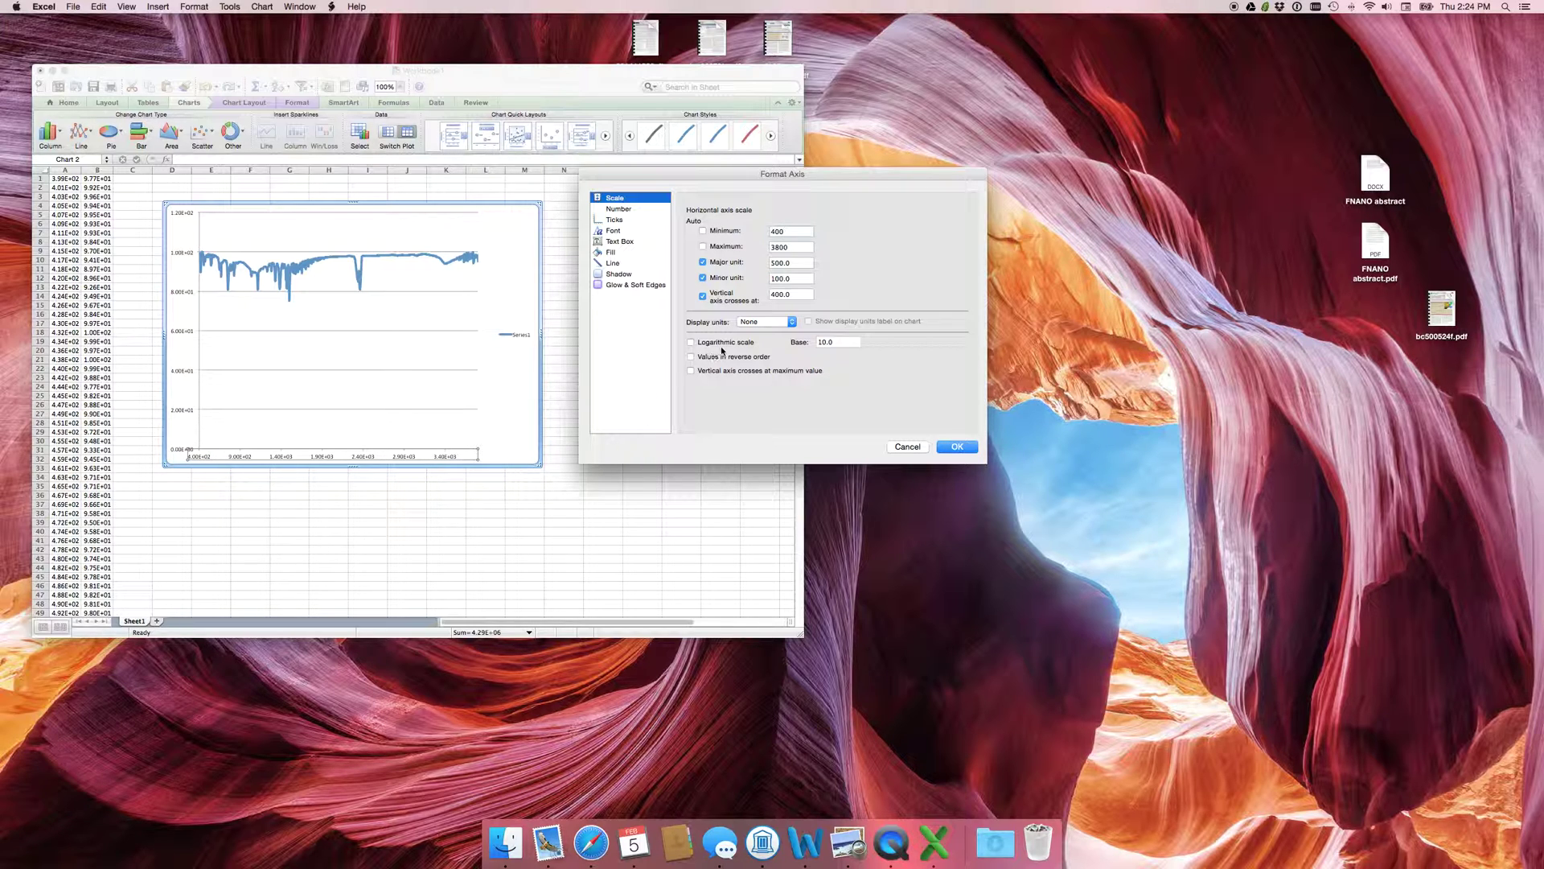
click(747, 360)
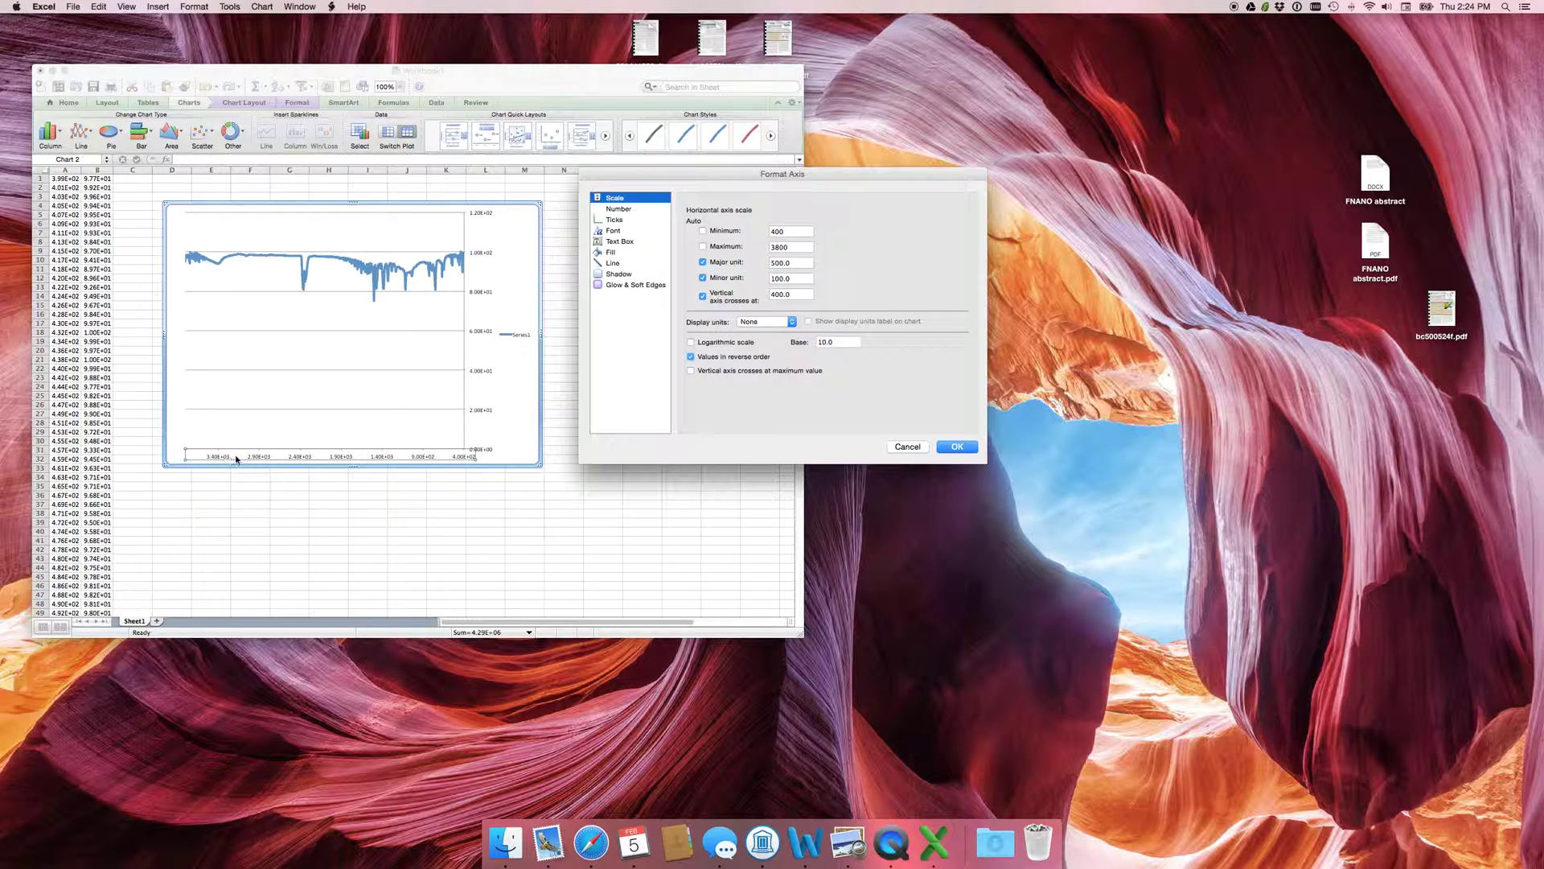
click(620, 210)
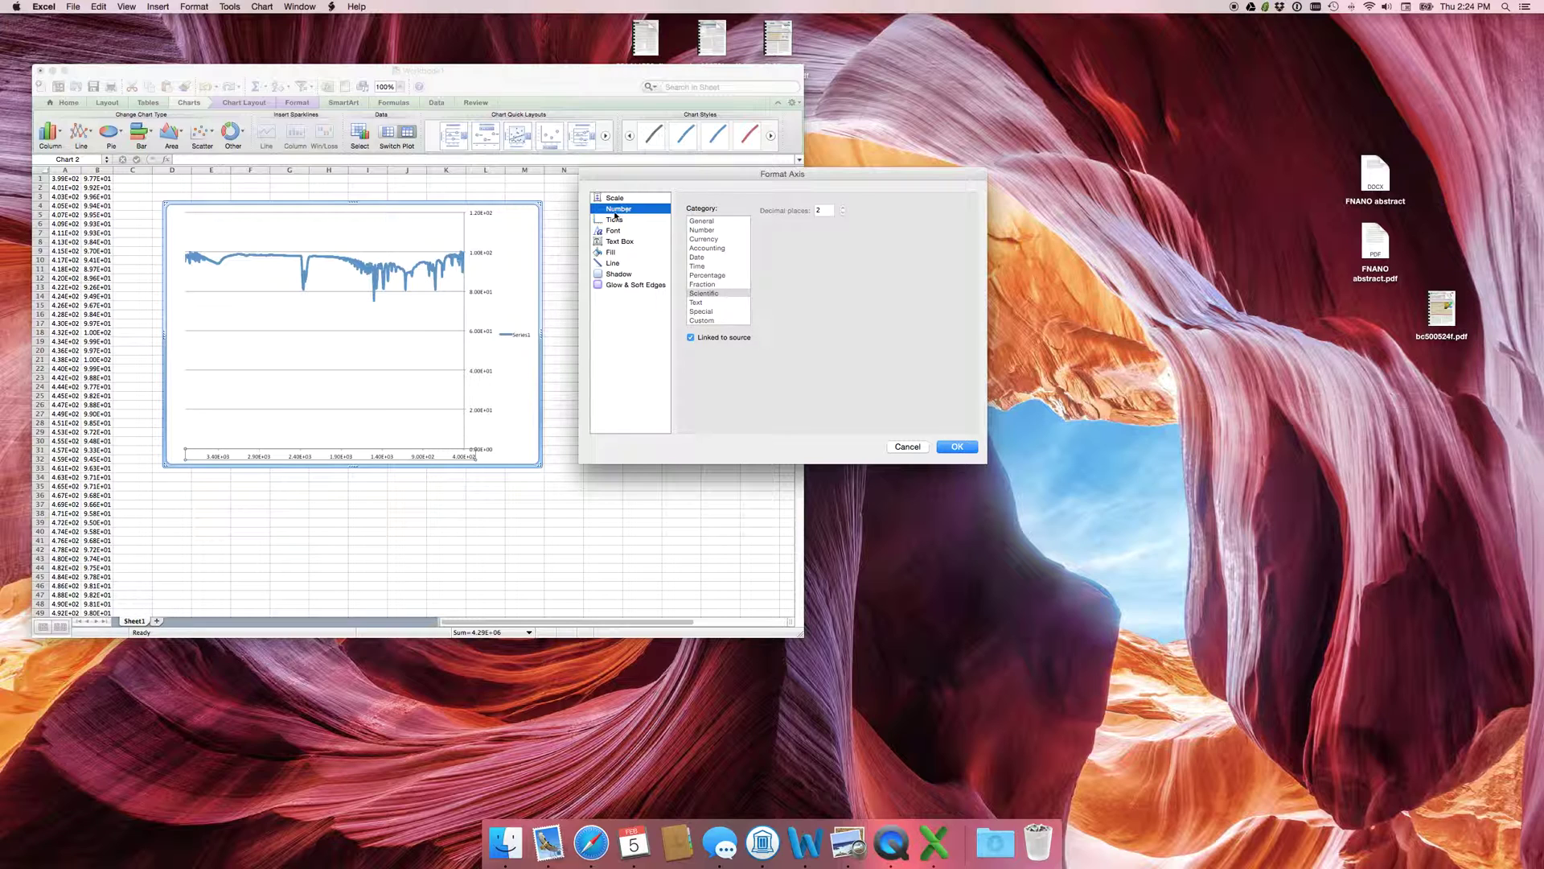
Format the horizontal axis labels as Number with 0 decimal places and no 1000 separator
click(714, 341)
click(717, 231)
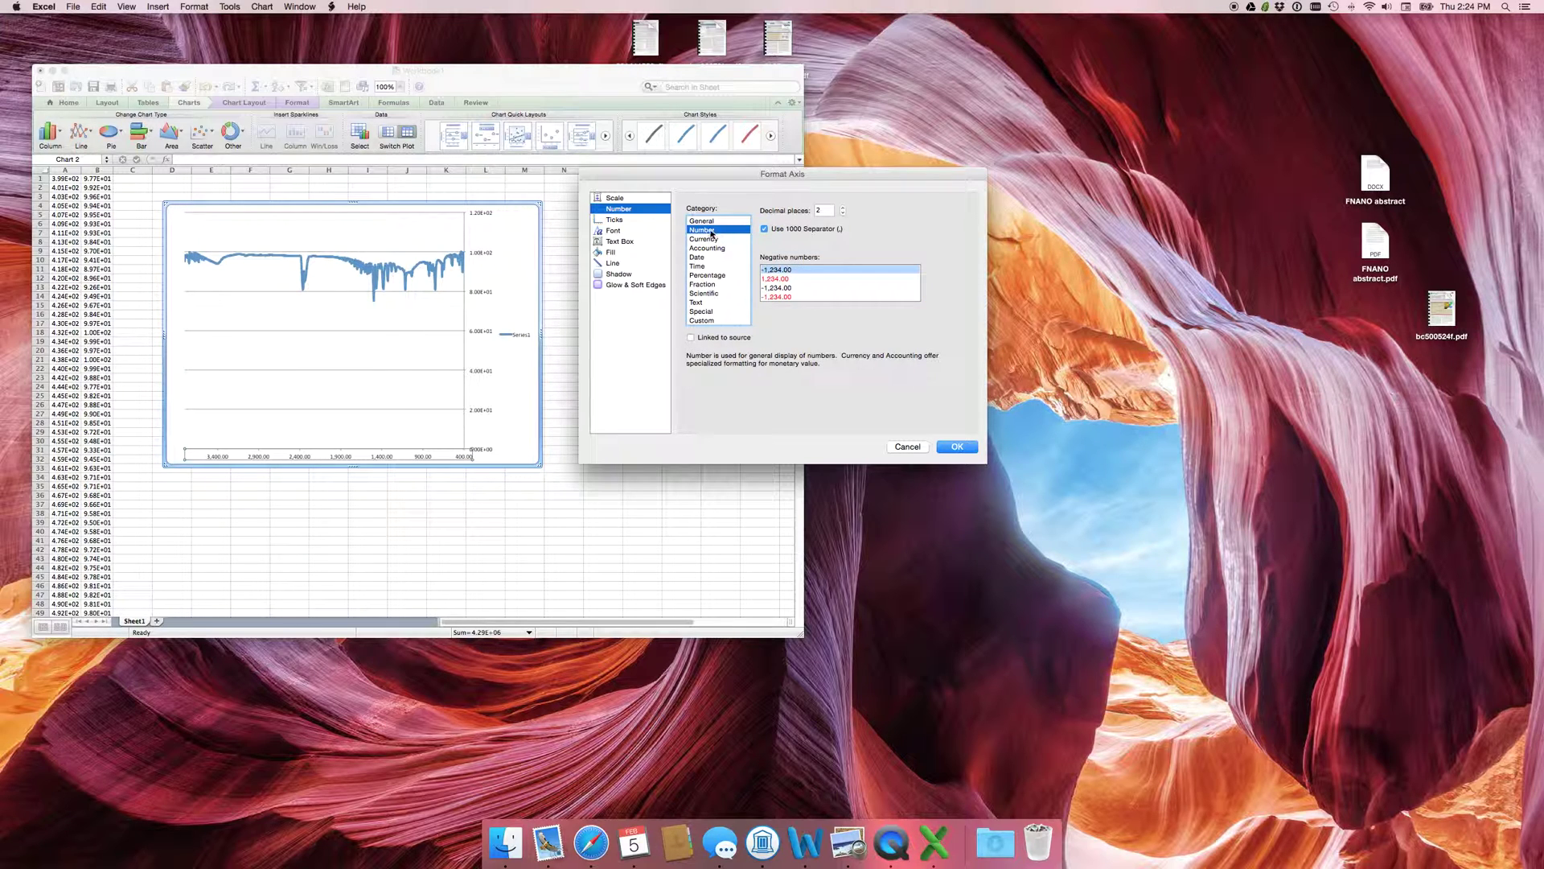
click(765, 228)
click(843, 215)
click(843, 215)
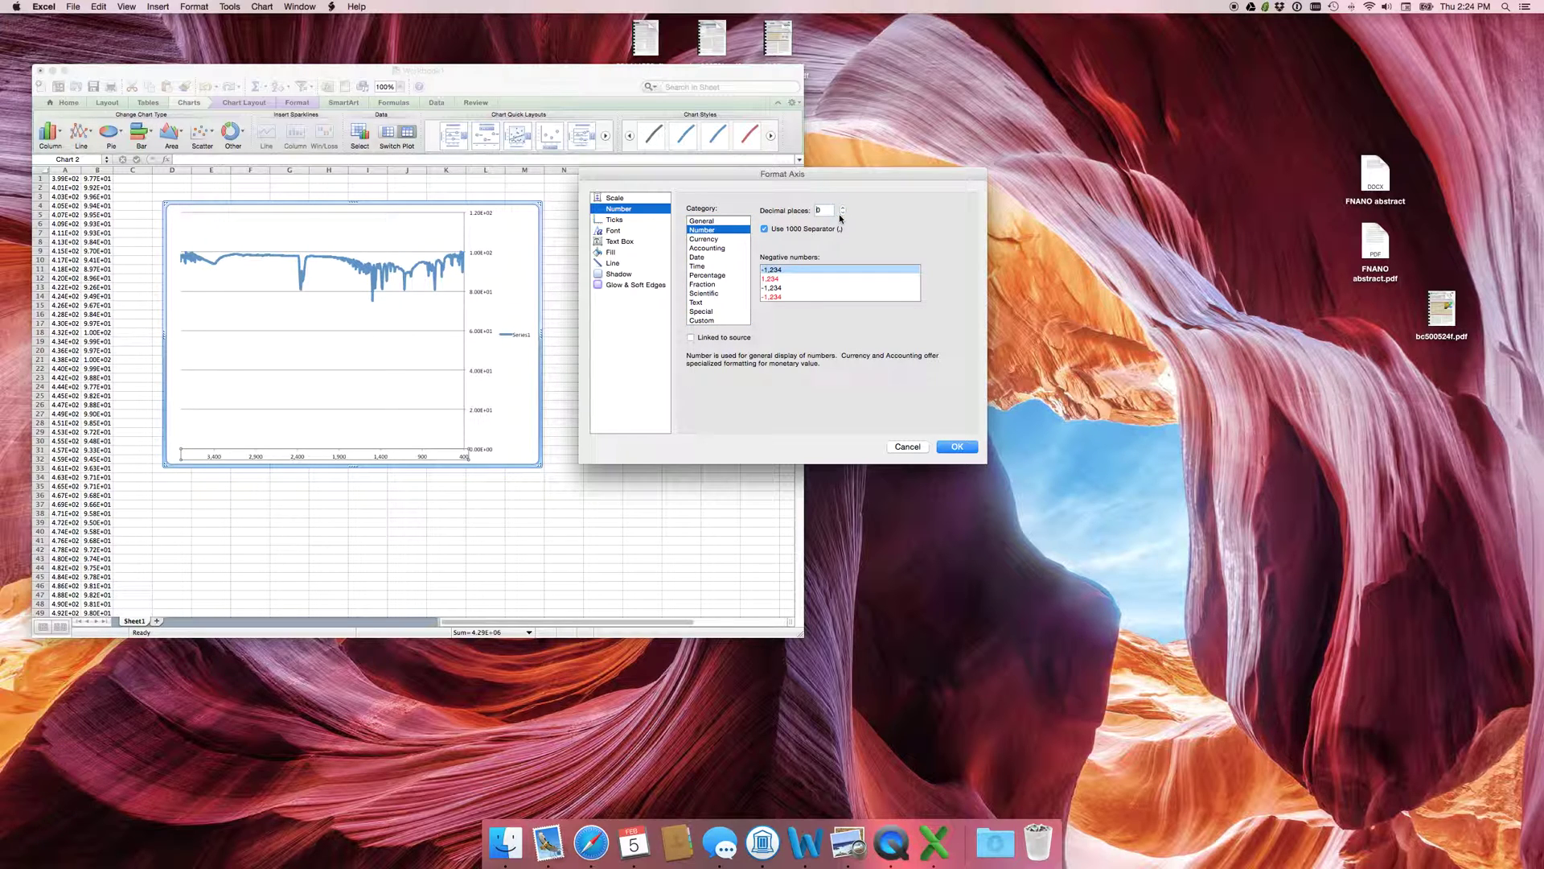
click(788, 234)
click(971, 446)
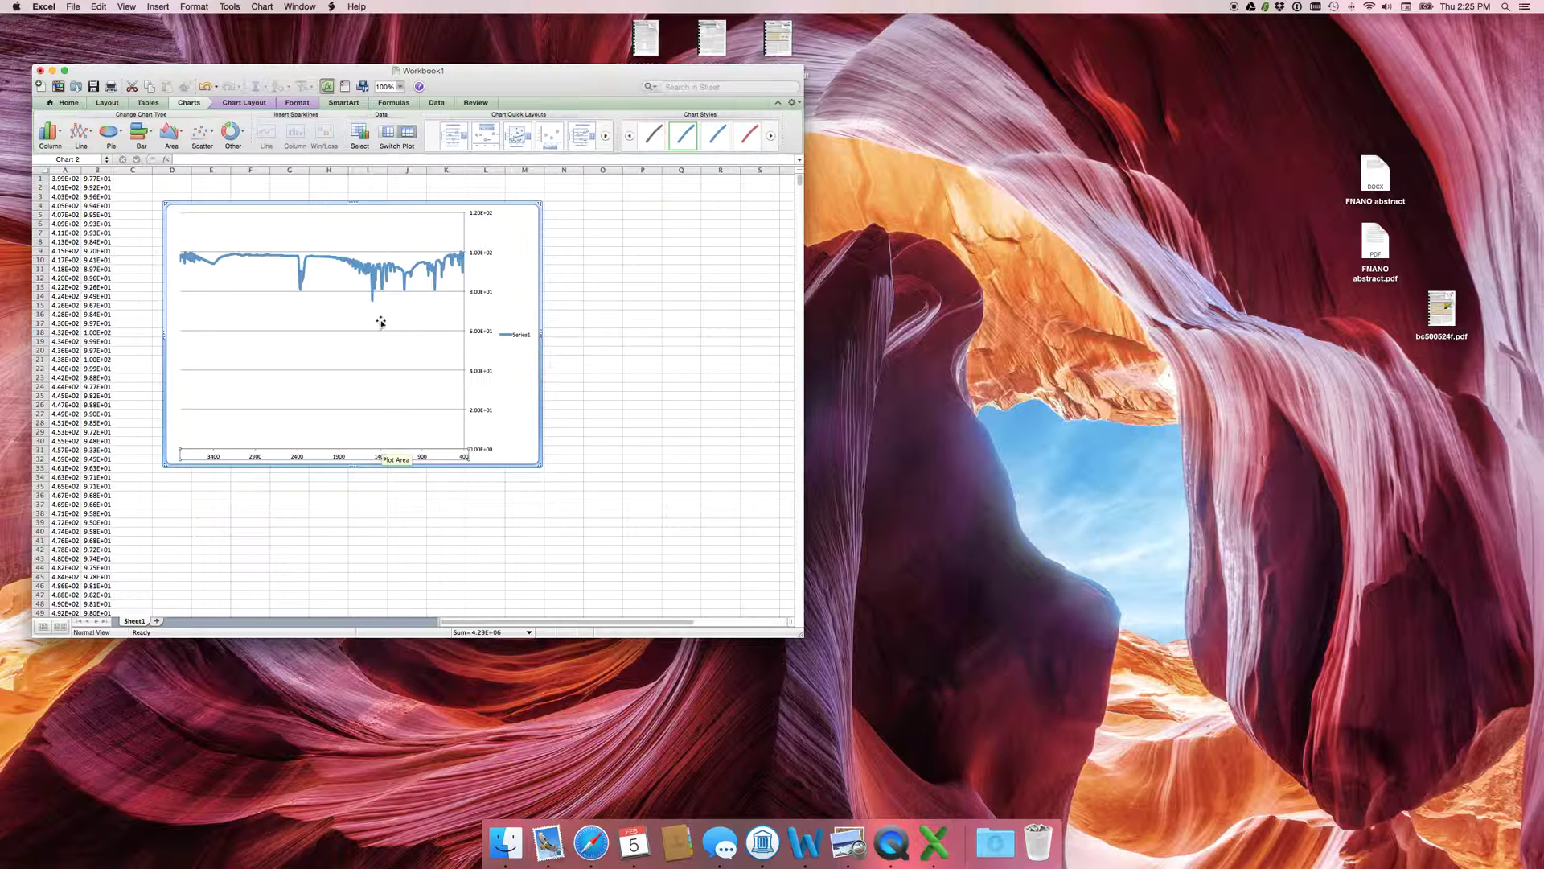
Fix the vertical axis scale at minimum 70 and maximum 100, dismissing the range warning
double_click(480, 333)
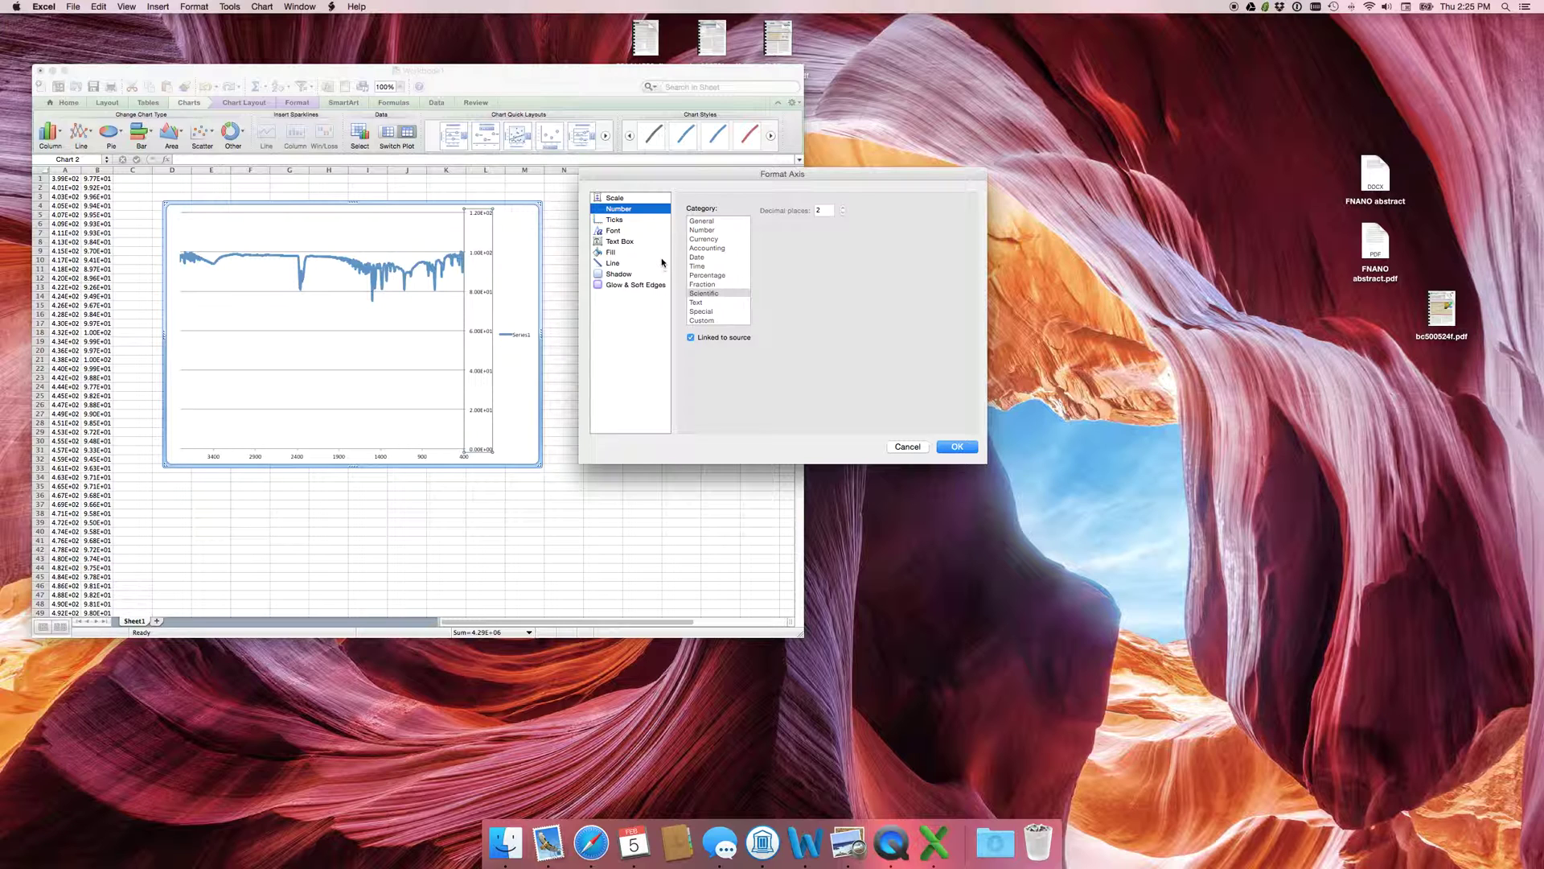
click(630, 198)
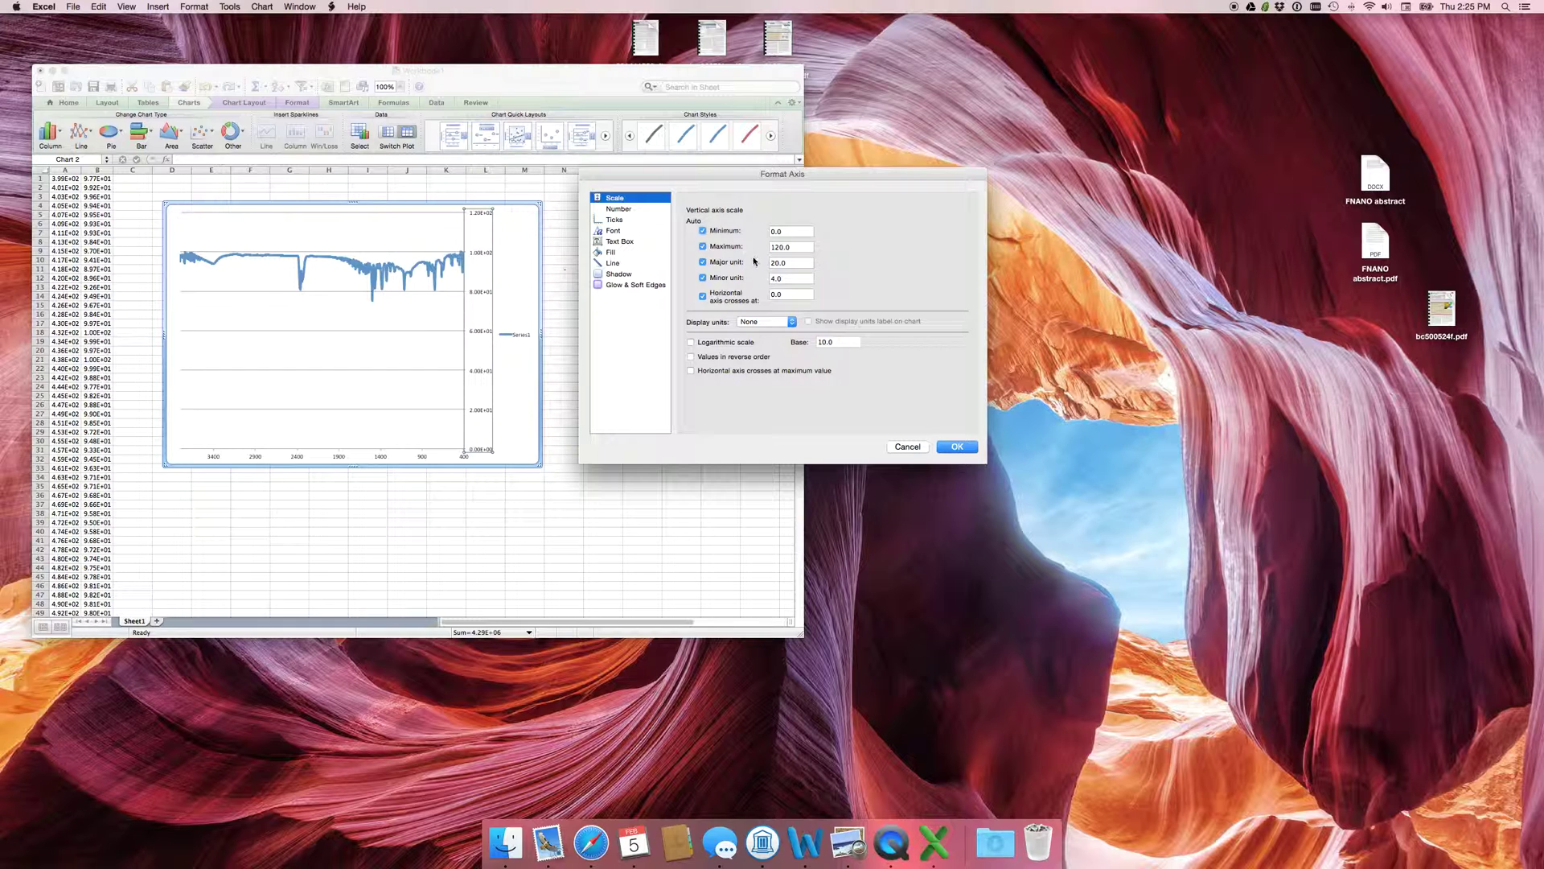
drag(788, 232, 751, 231)
text(70)
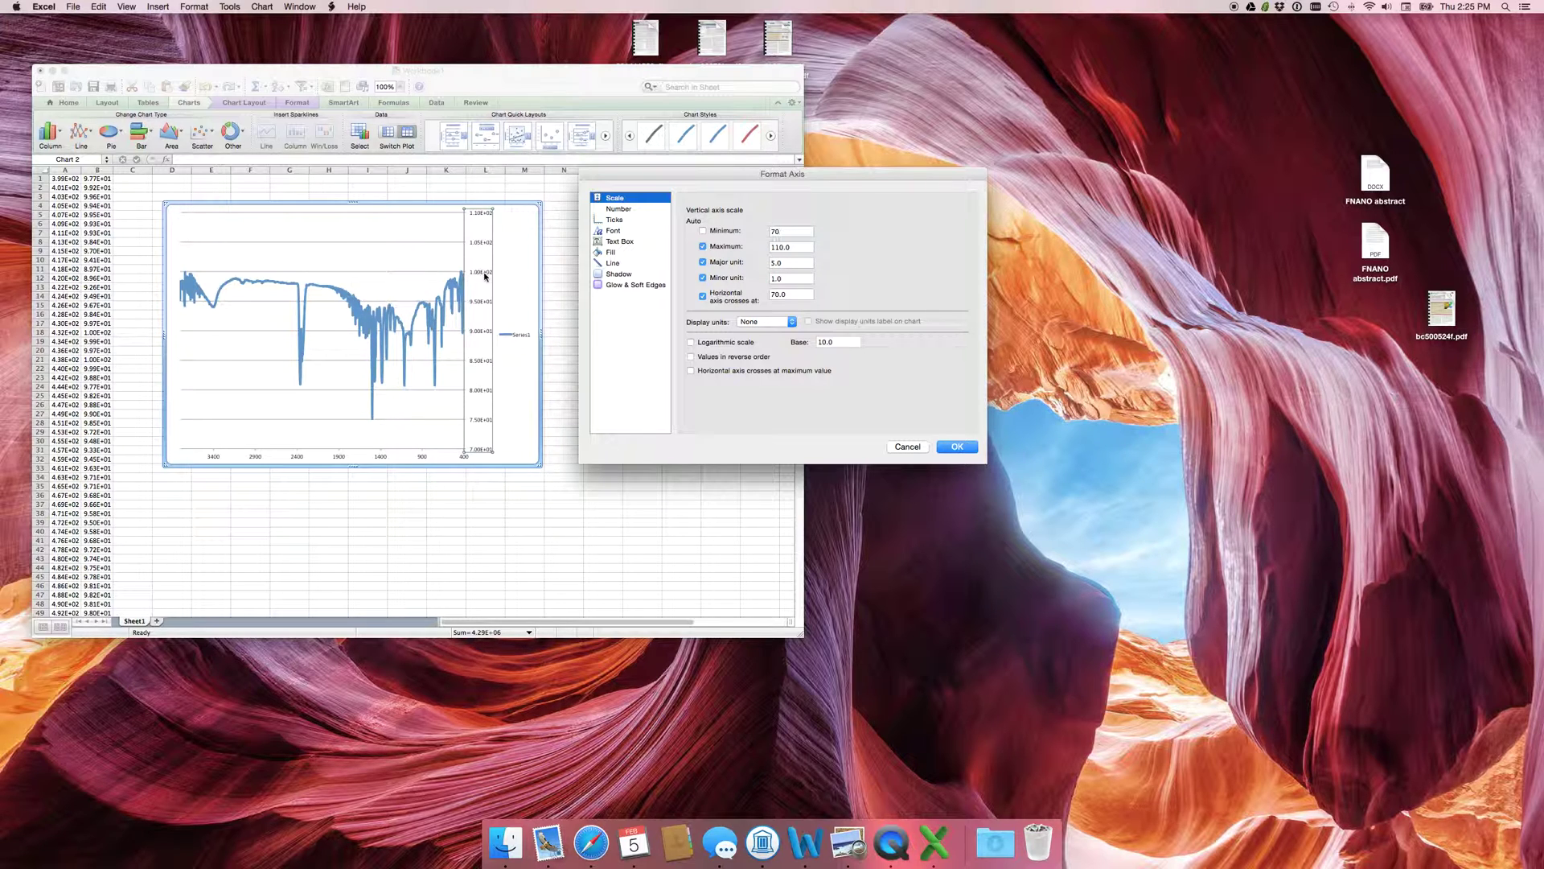
key(Tab)
text(100)
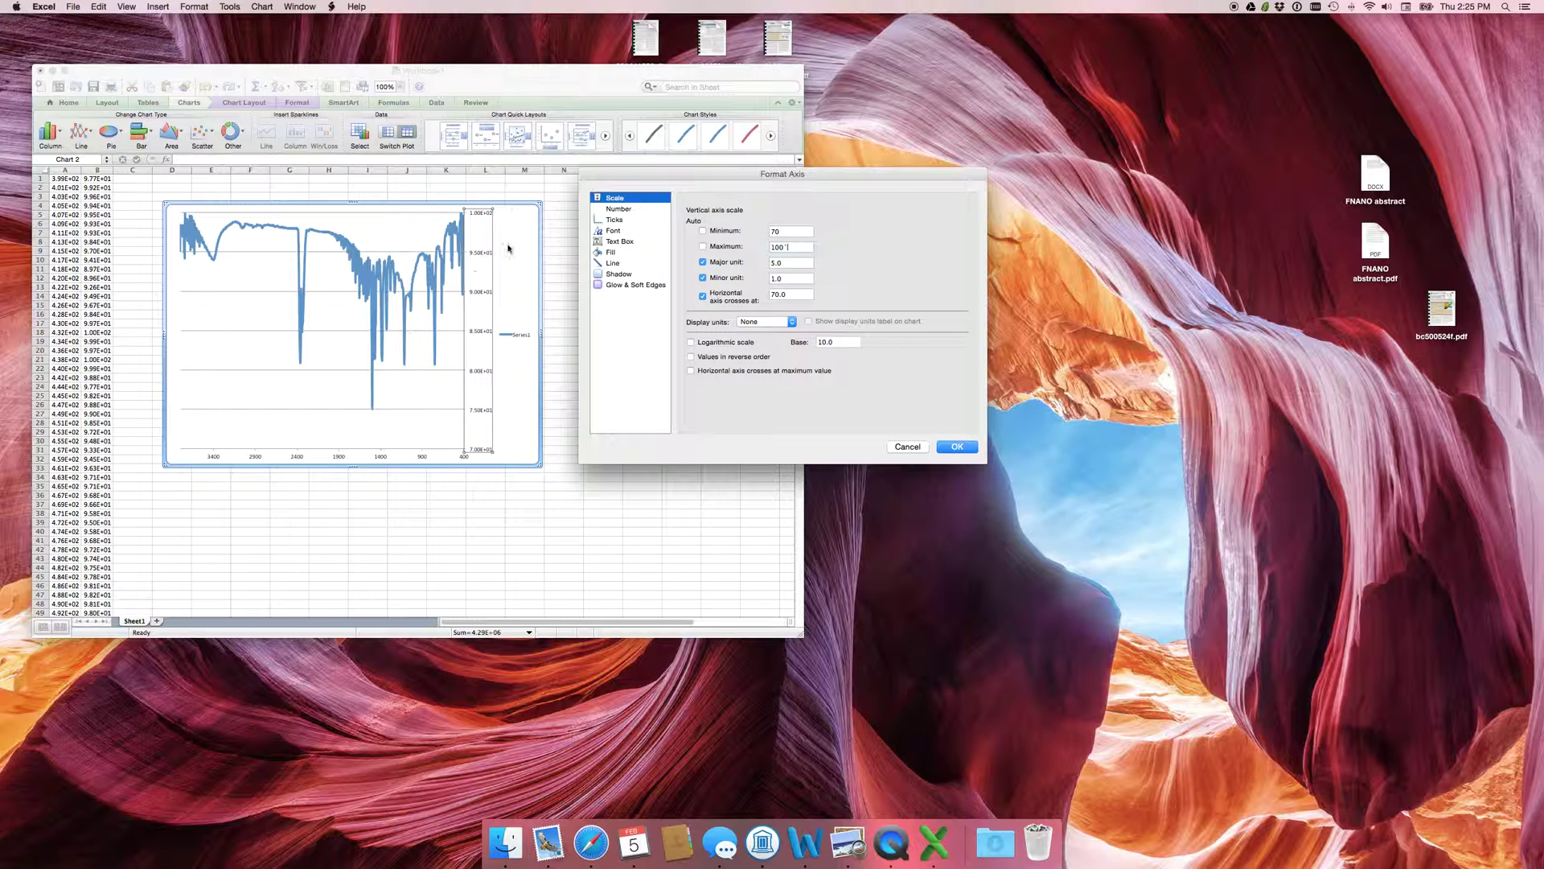
click(617, 259)
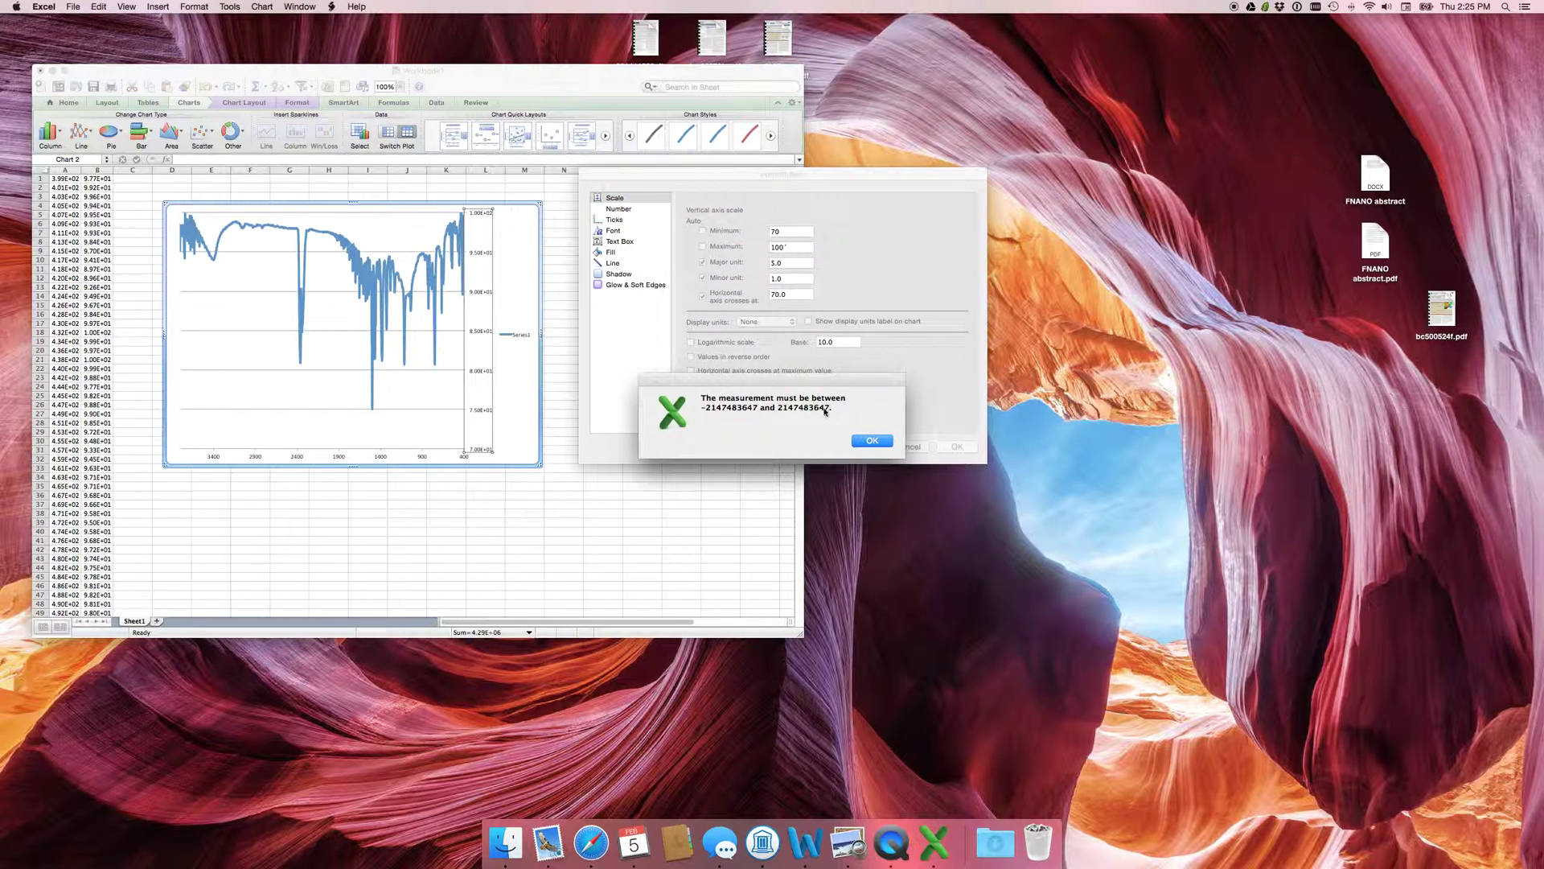
click(867, 441)
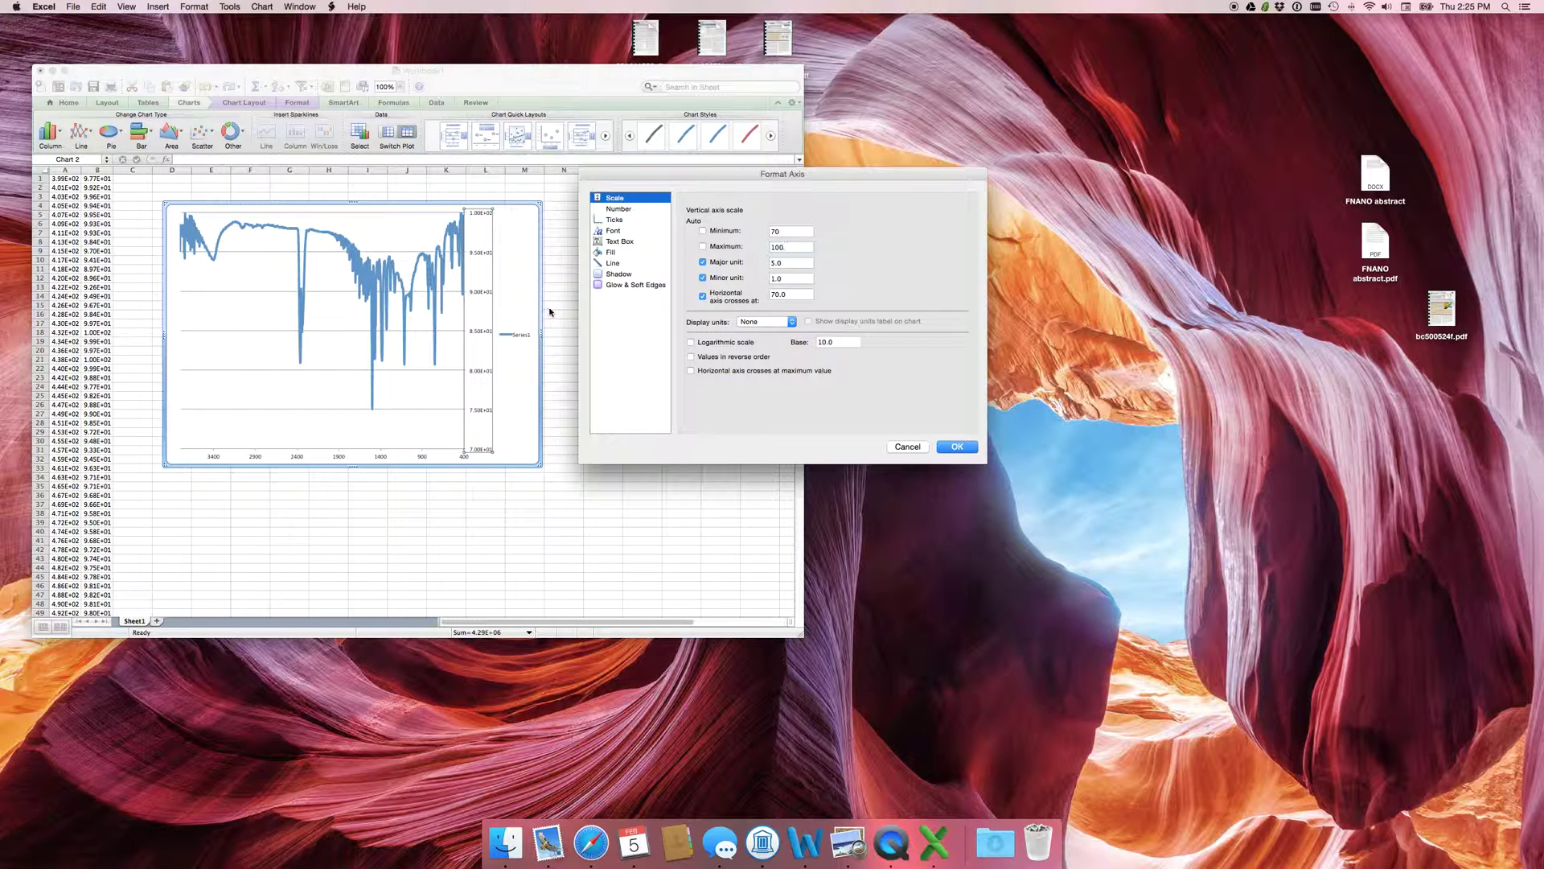
click(972, 452)
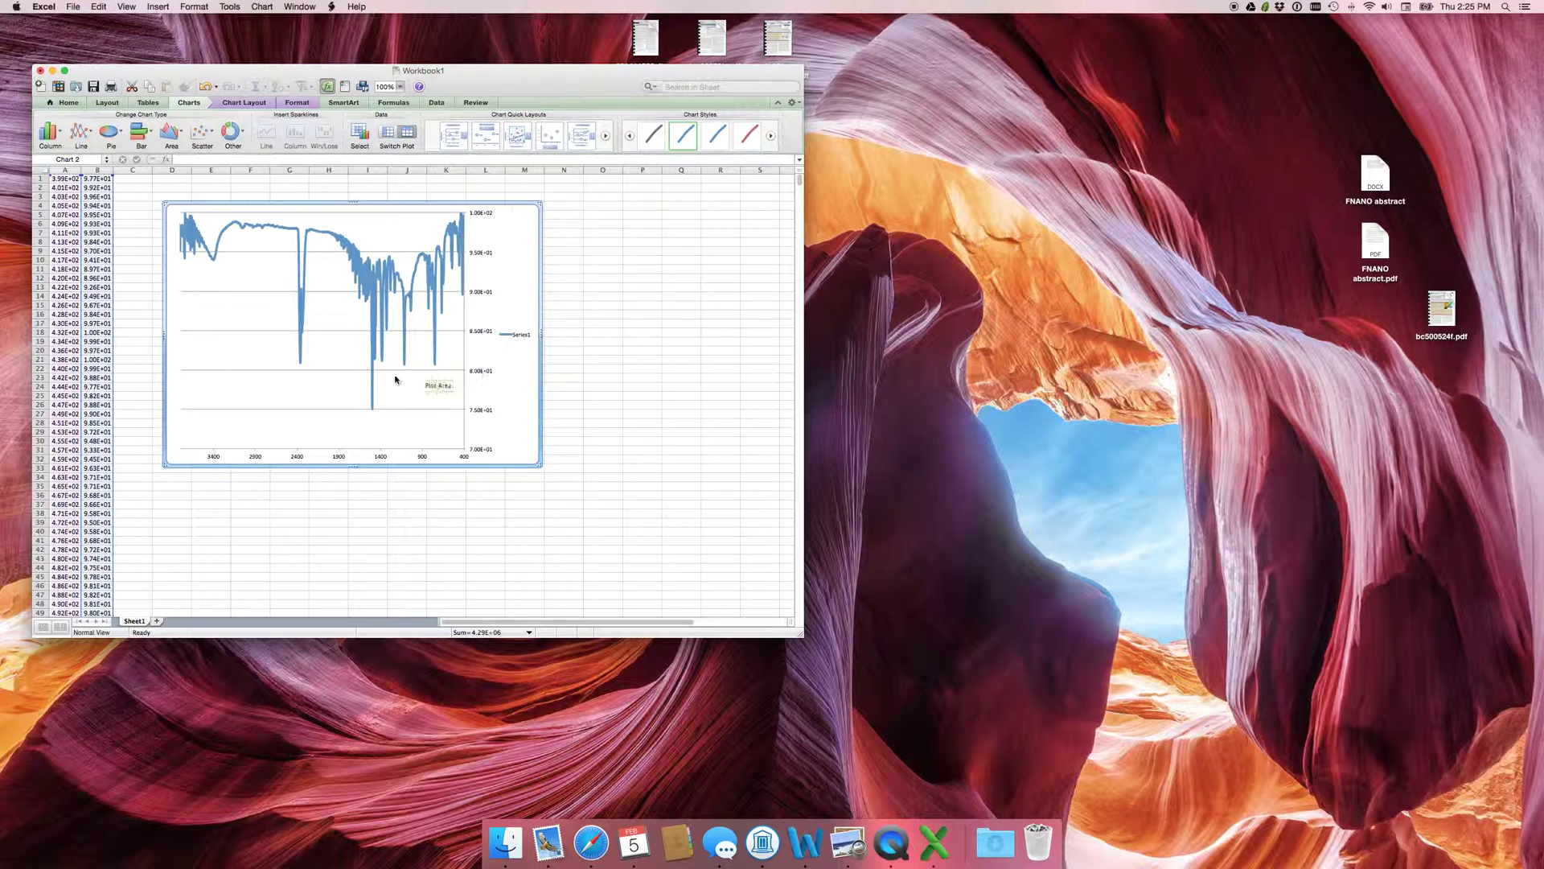
Delete the vertical axis, the Series1 legend and the horizontal gridlines from the chart
click(480, 376)
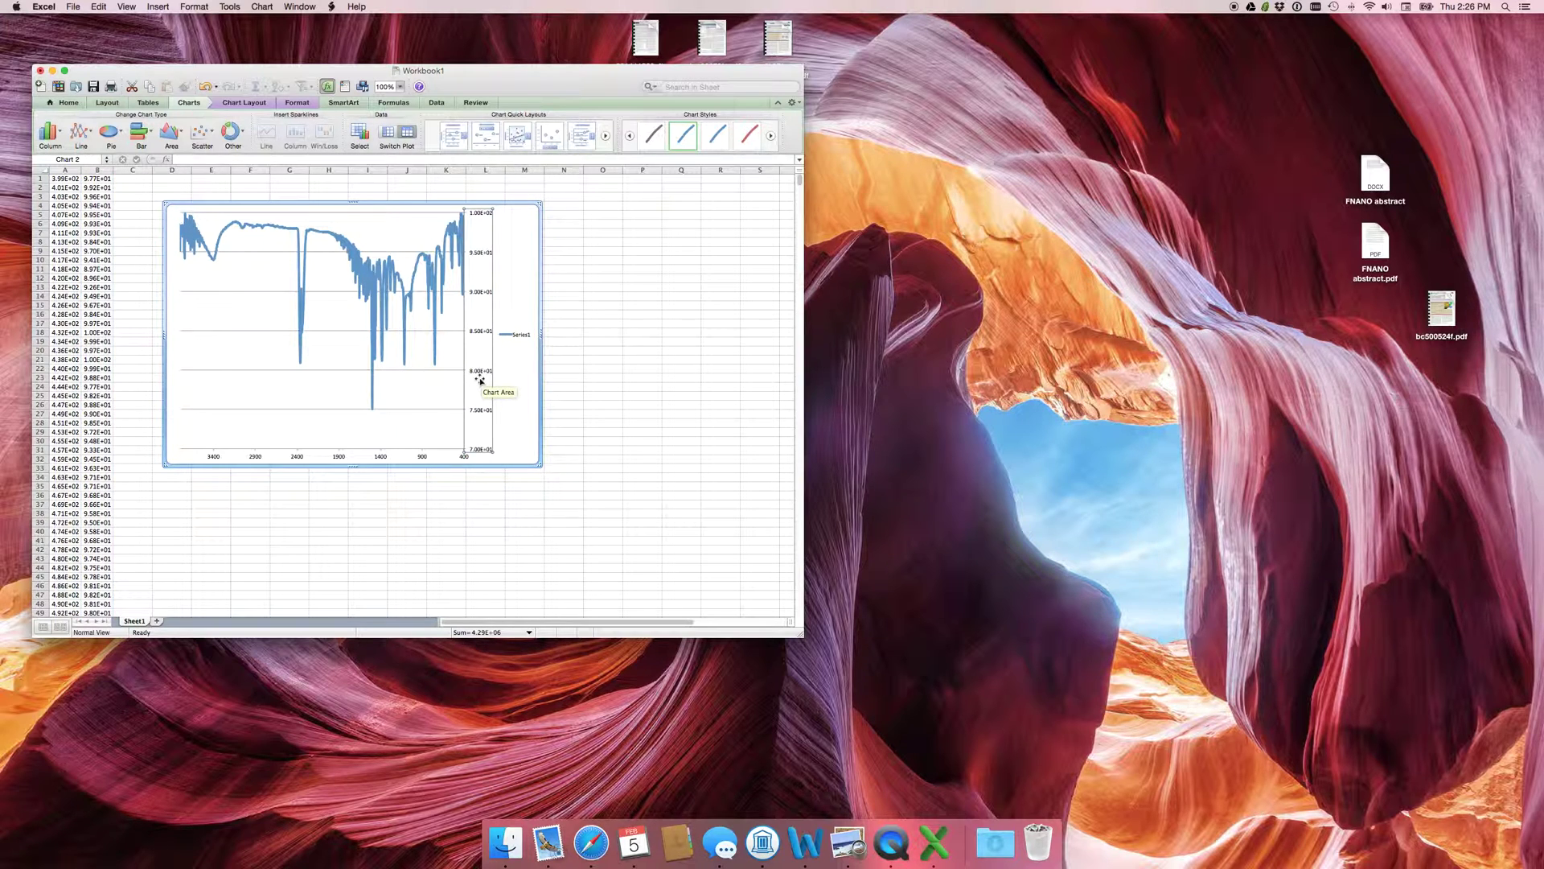
key(Delete)
click(520, 337)
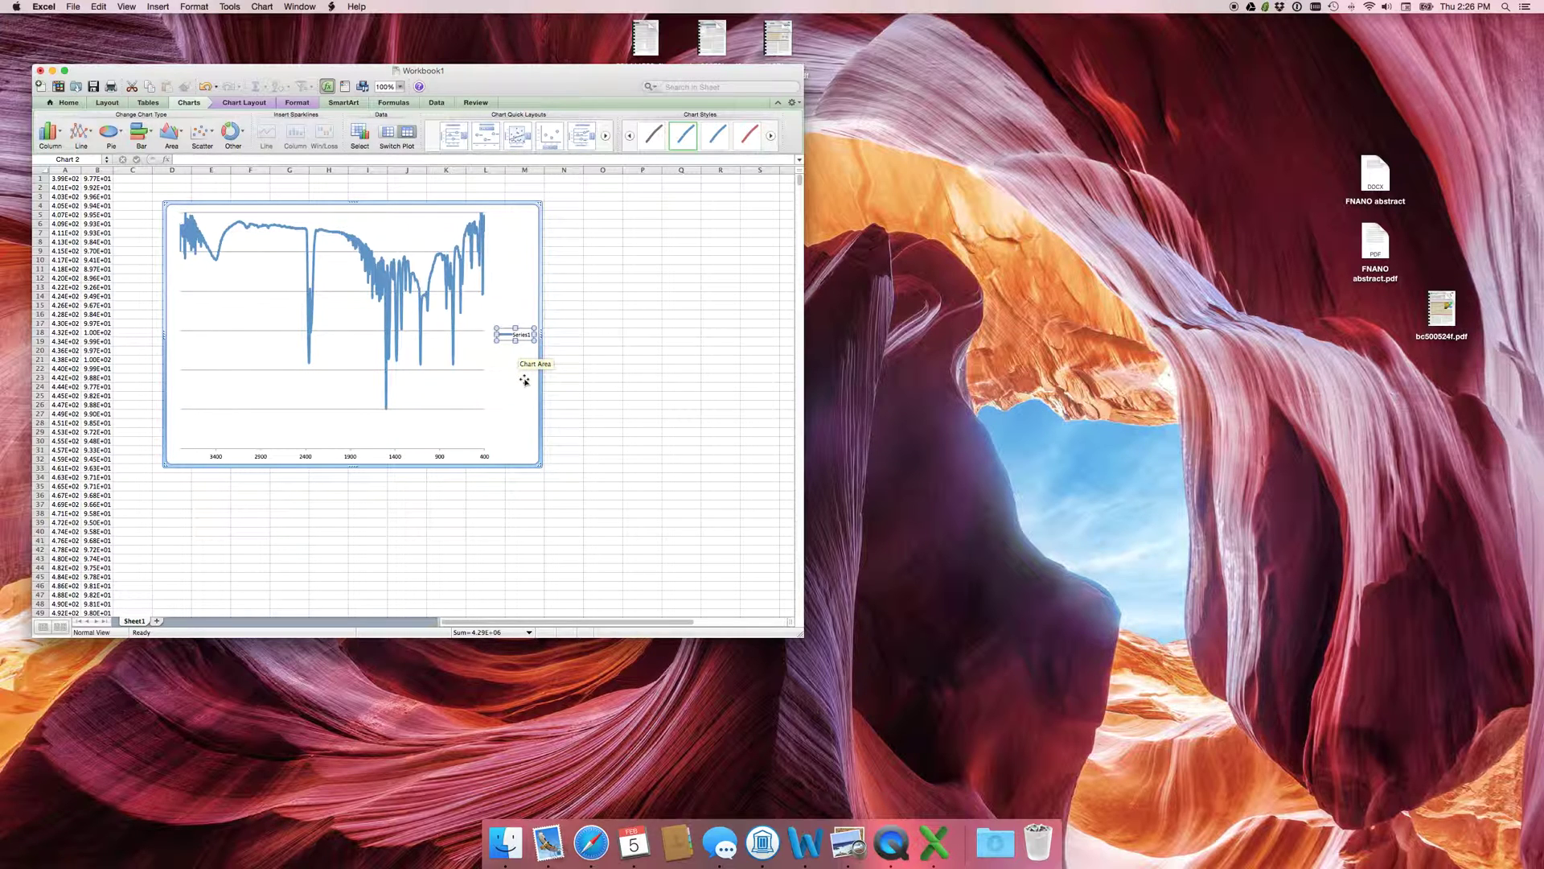
key(Delete)
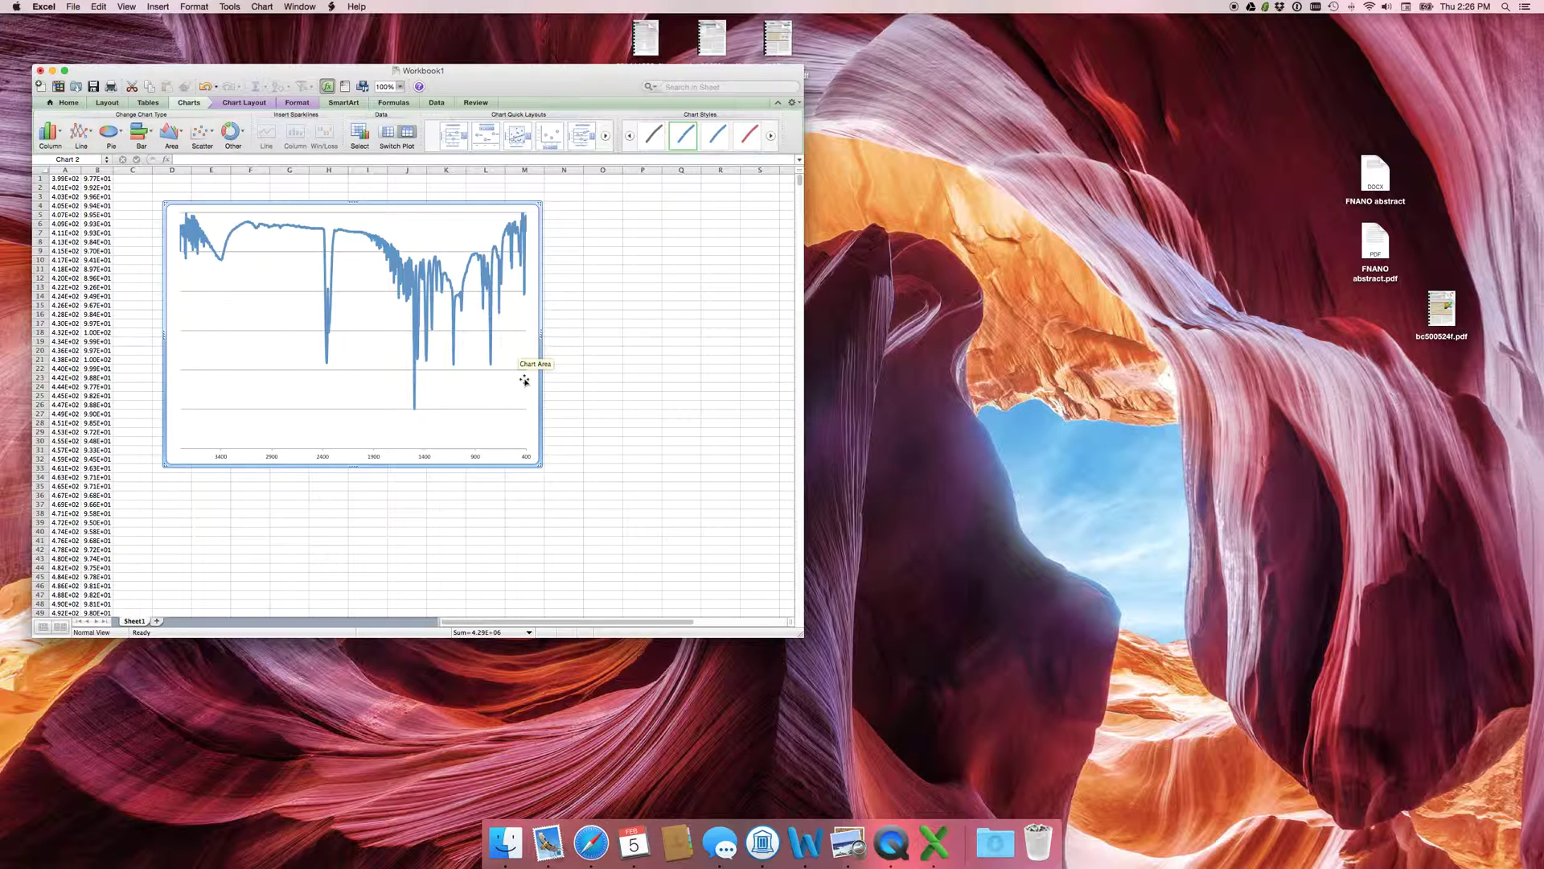
click(226, 370)
key(Delete)
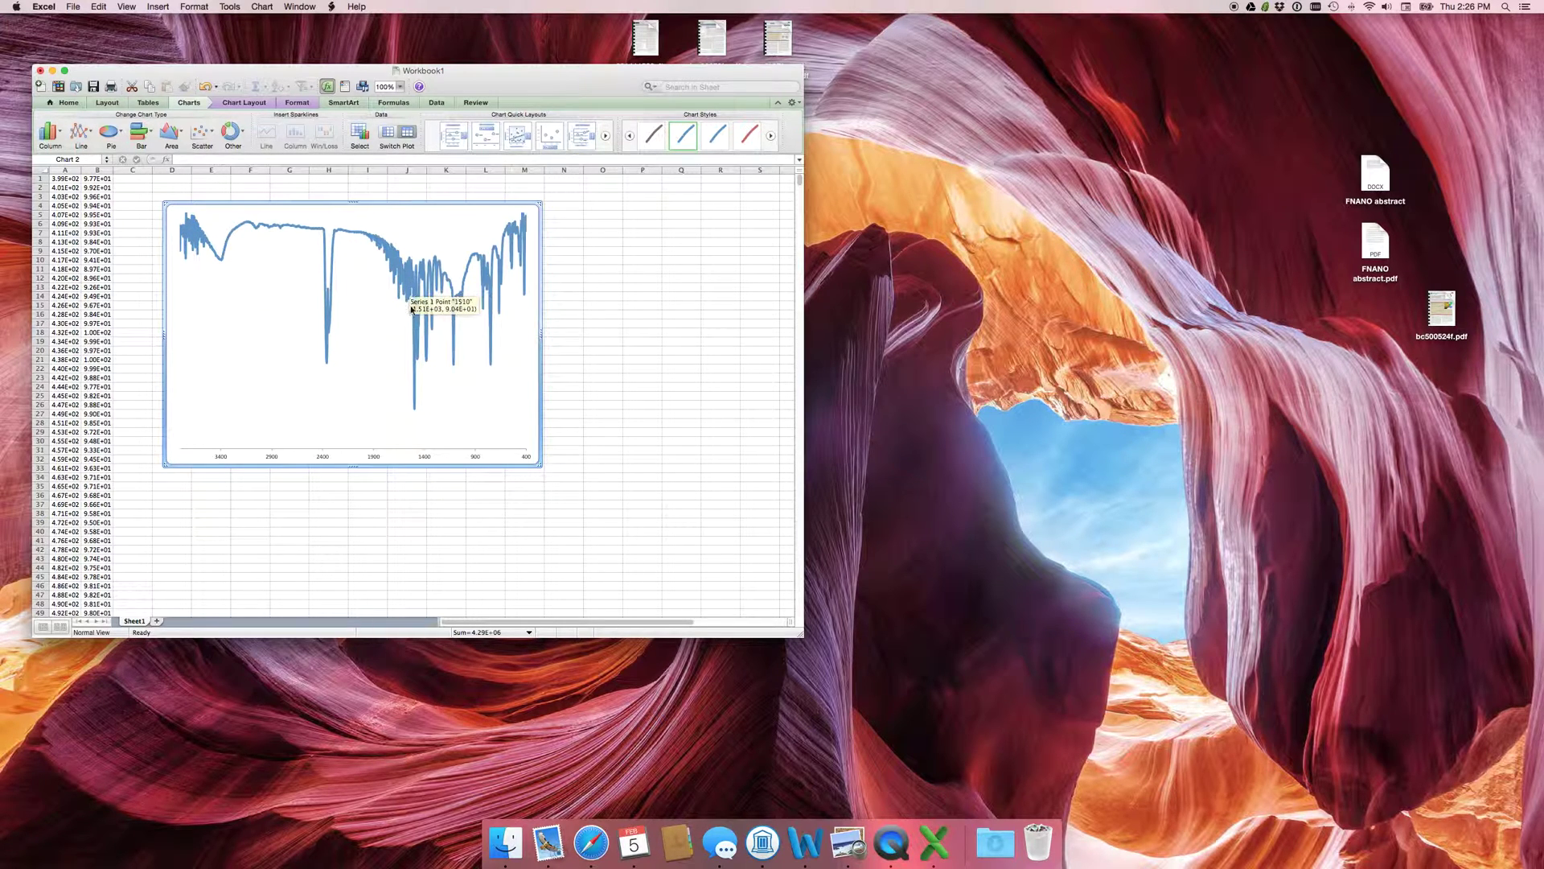
click(410, 282)
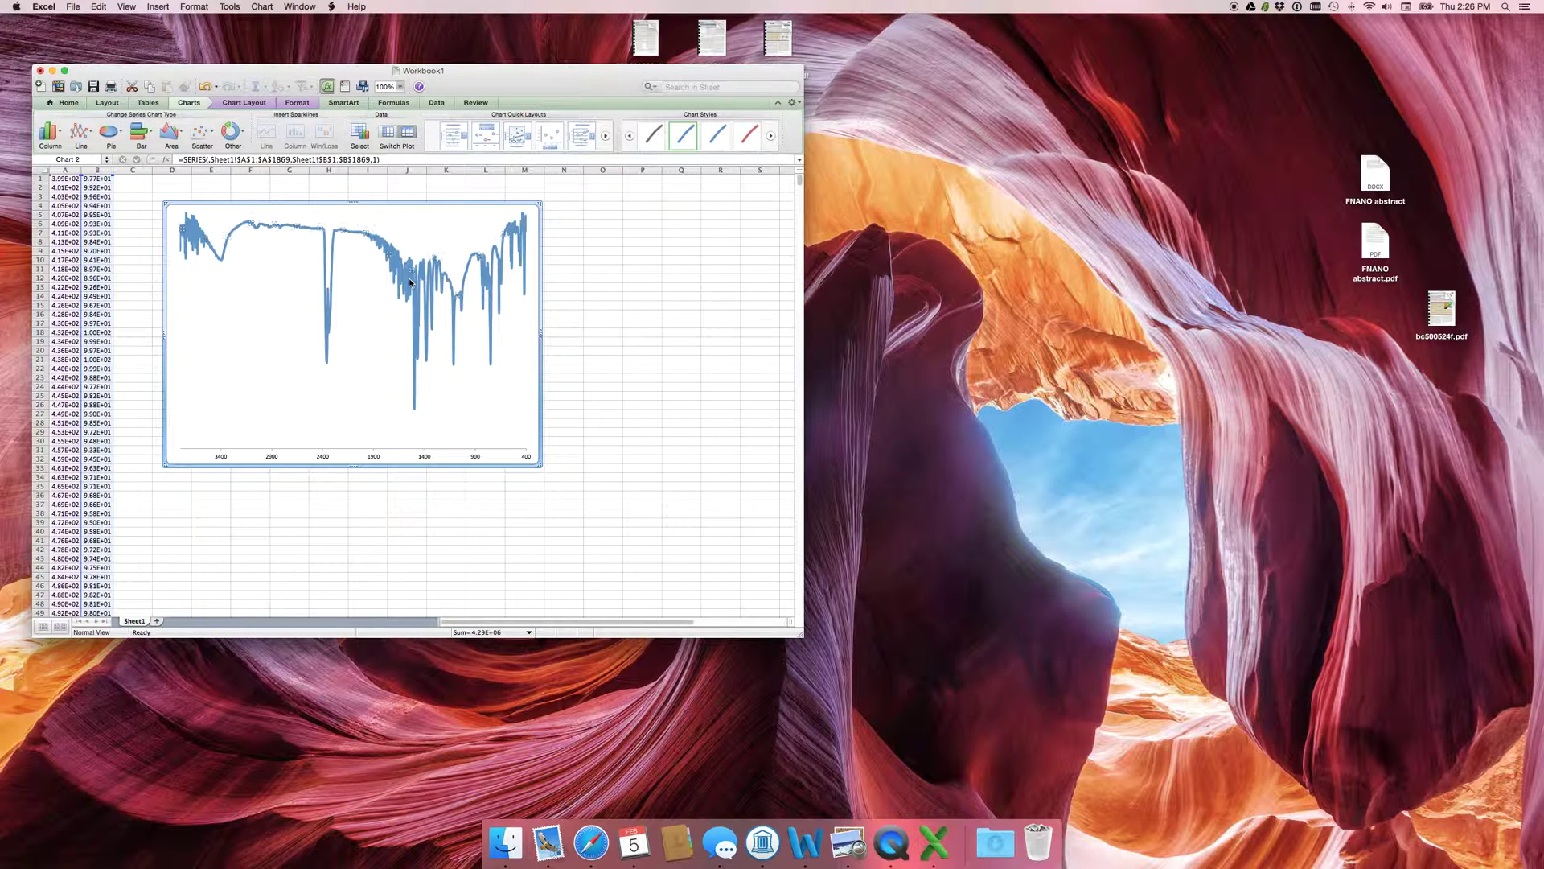
Give the spectrum series a 0.25 pt solid black line
double_click(411, 281)
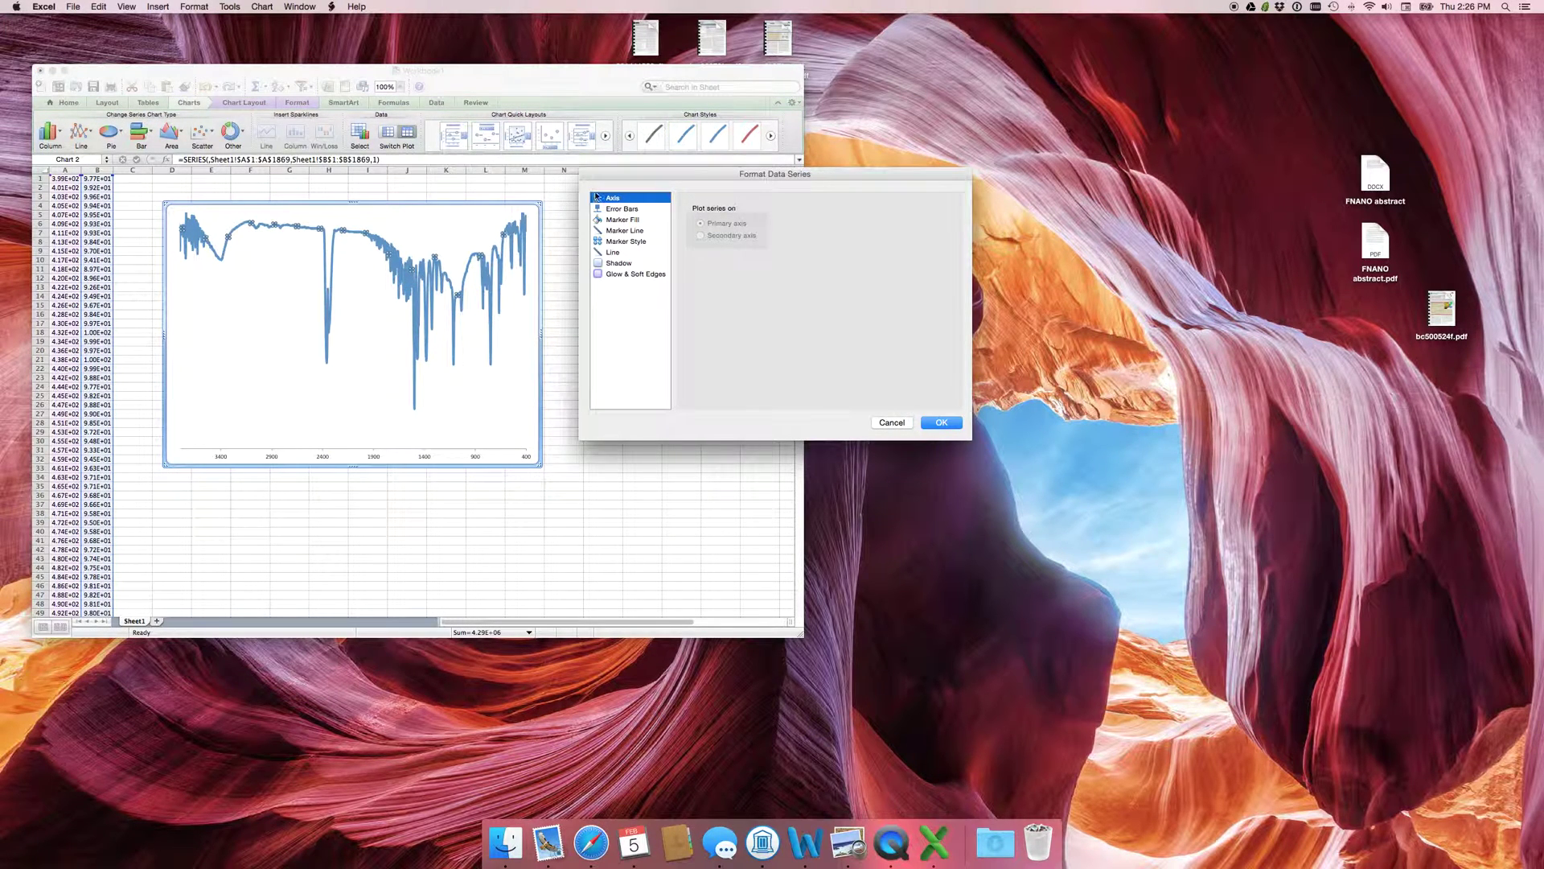
click(621, 254)
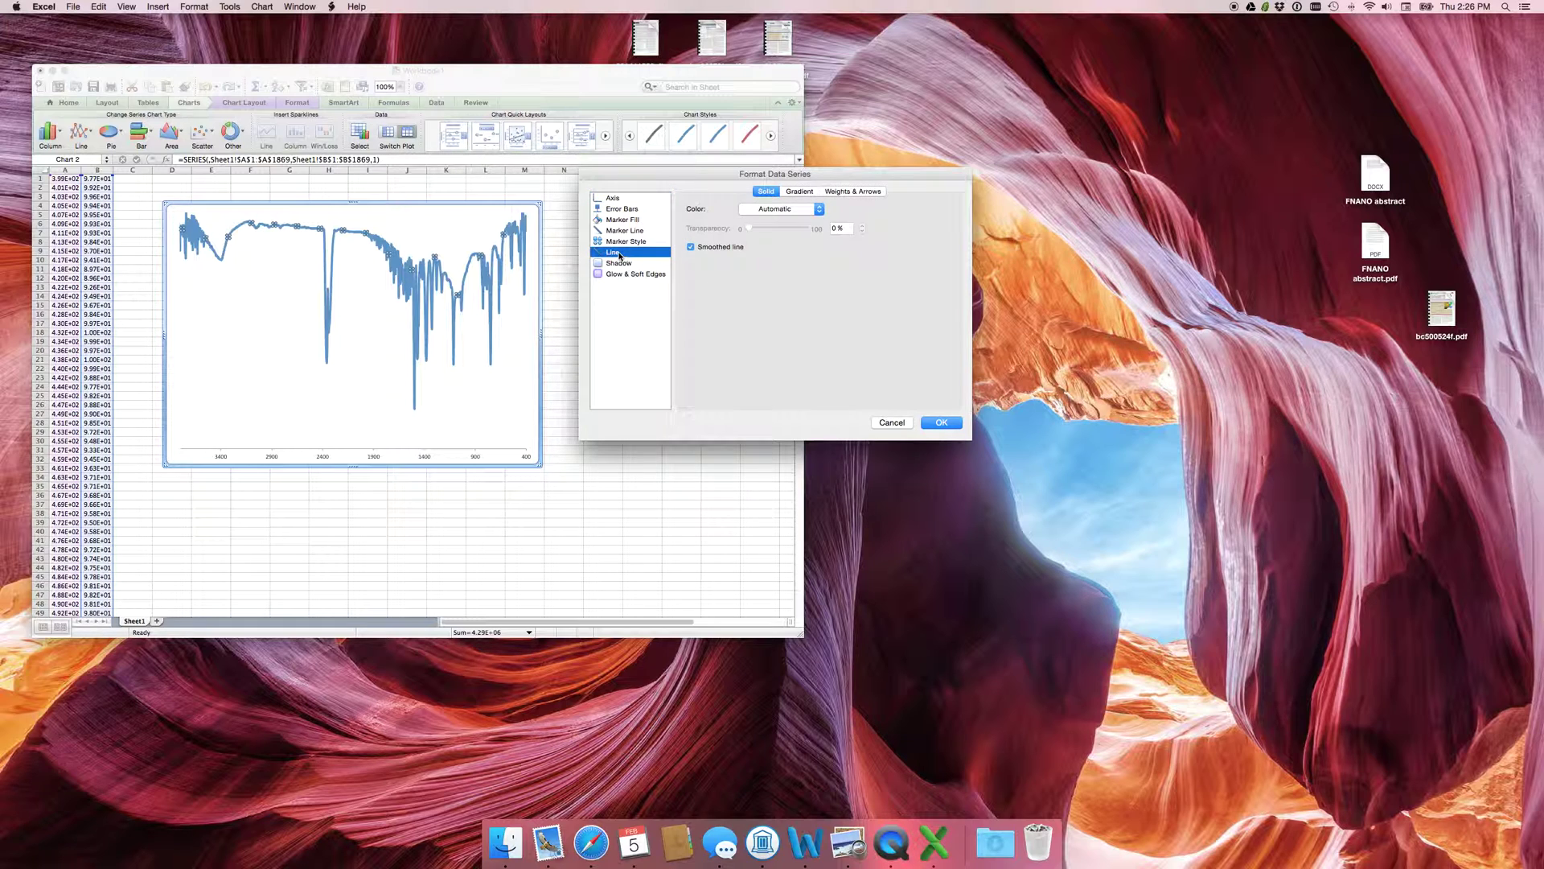
click(859, 193)
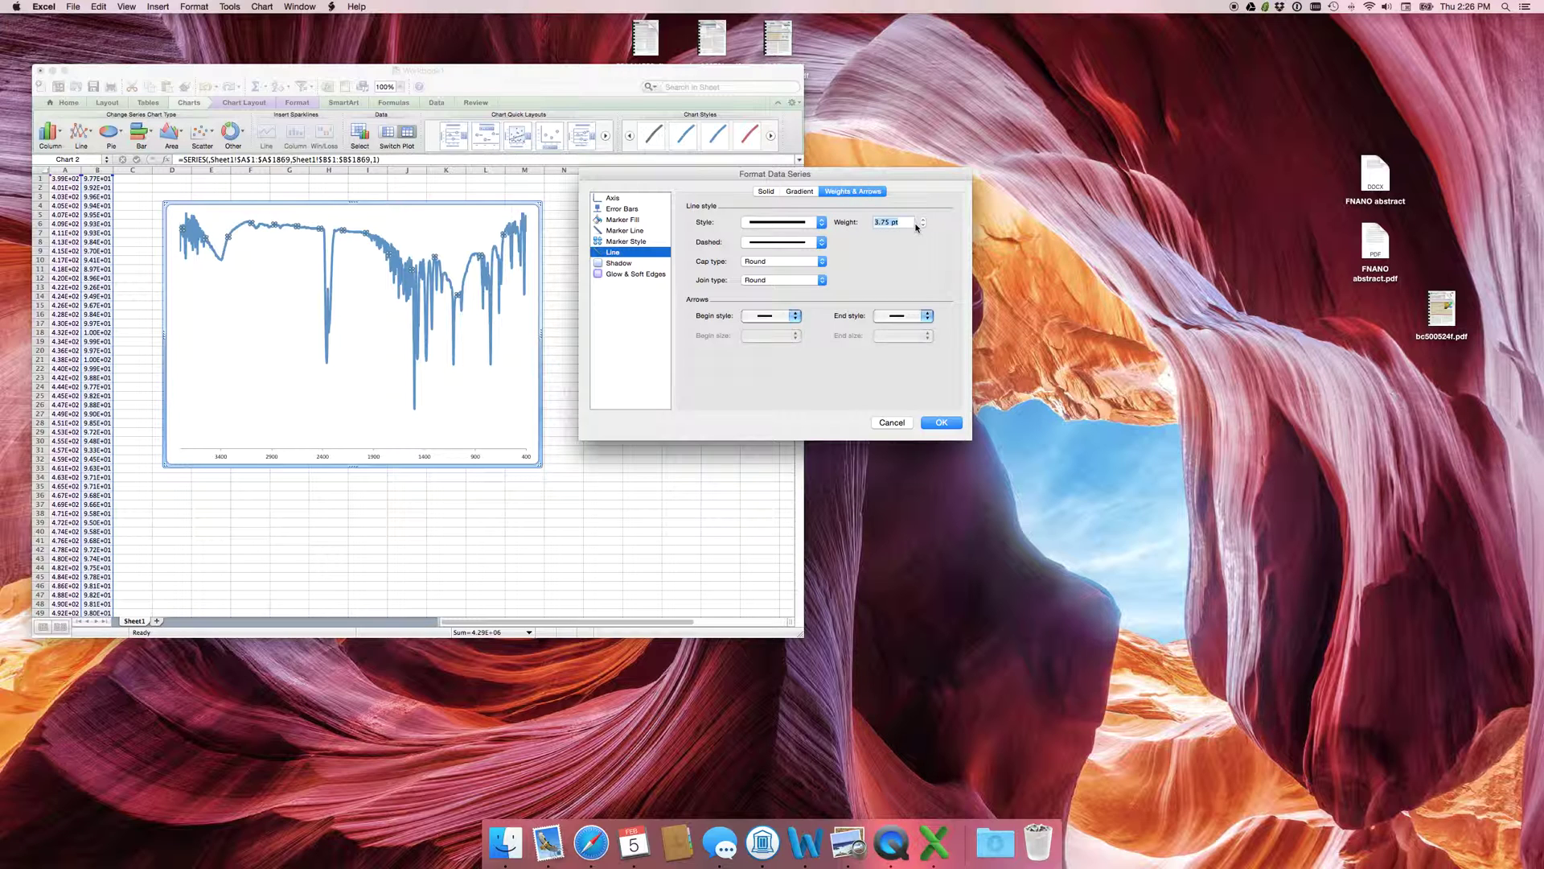
click(796, 242)
click(801, 248)
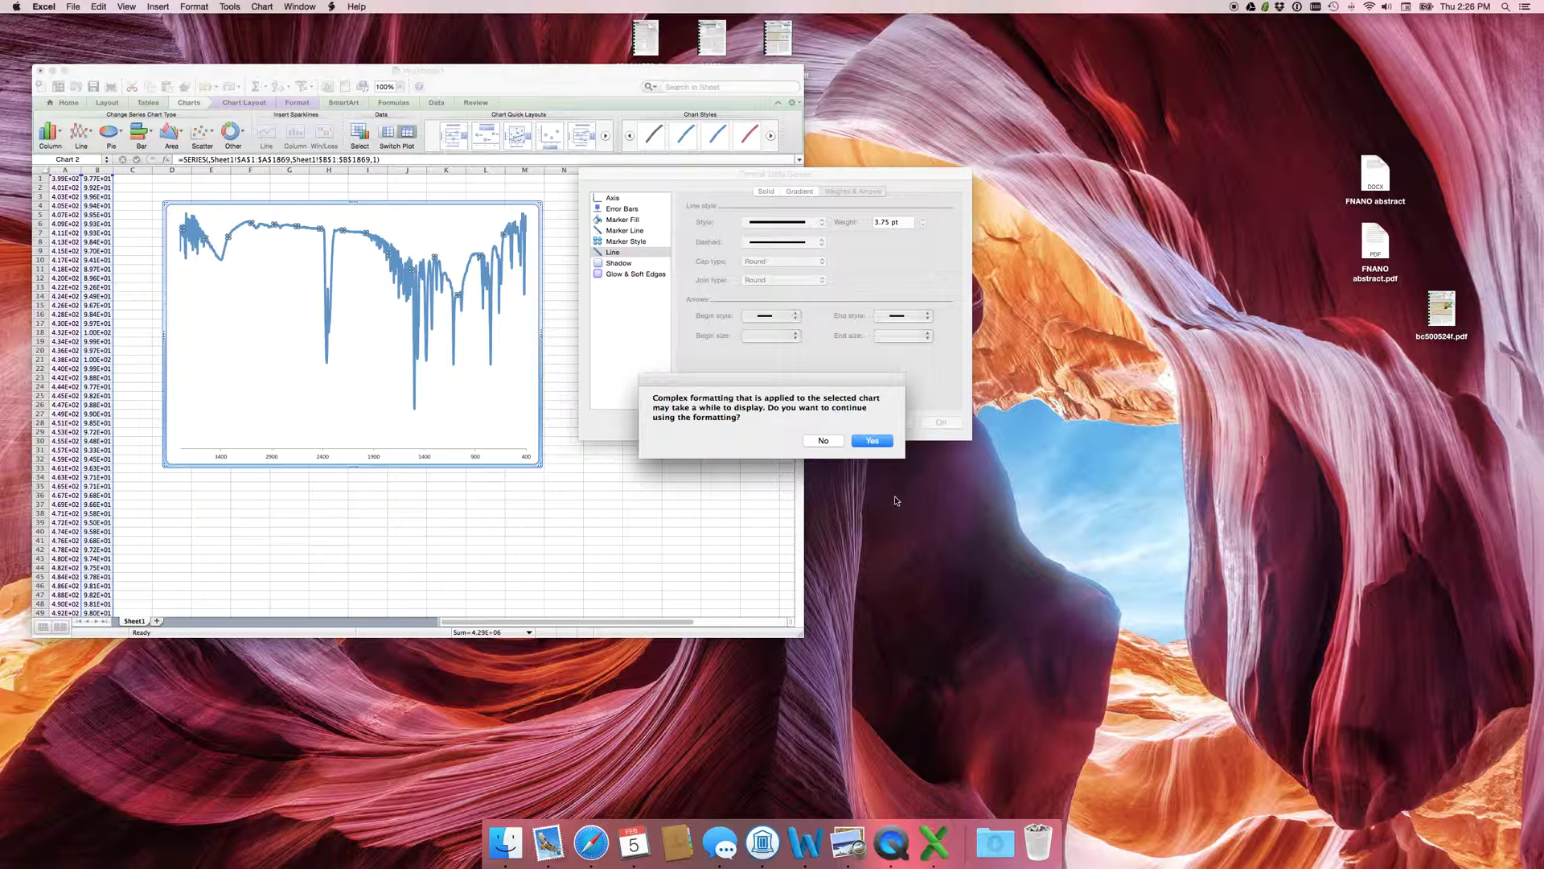
click(875, 440)
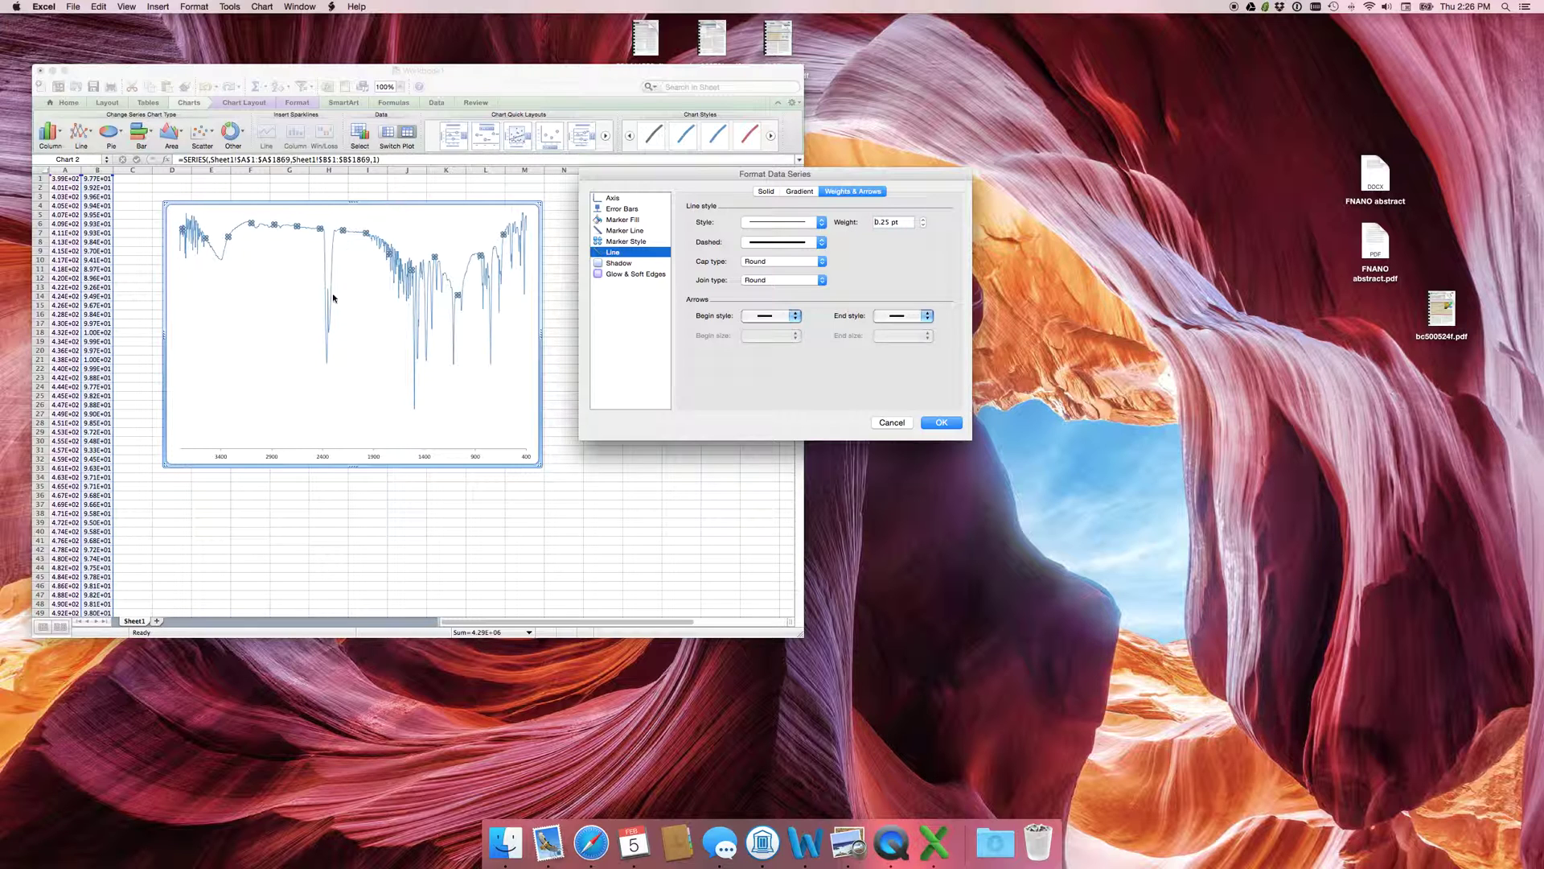
click(765, 192)
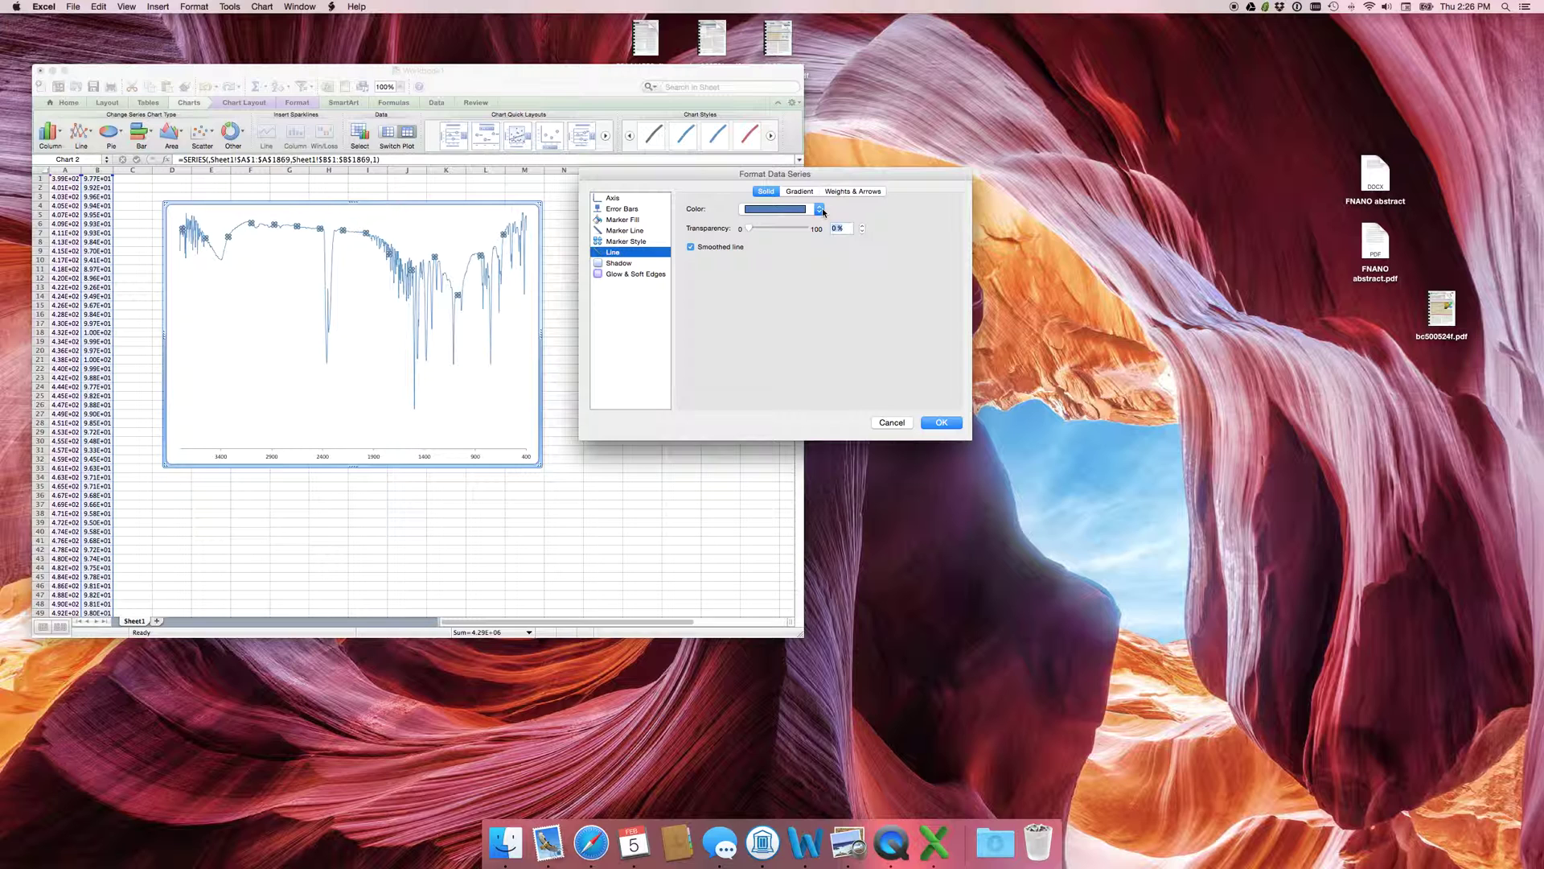
click(819, 209)
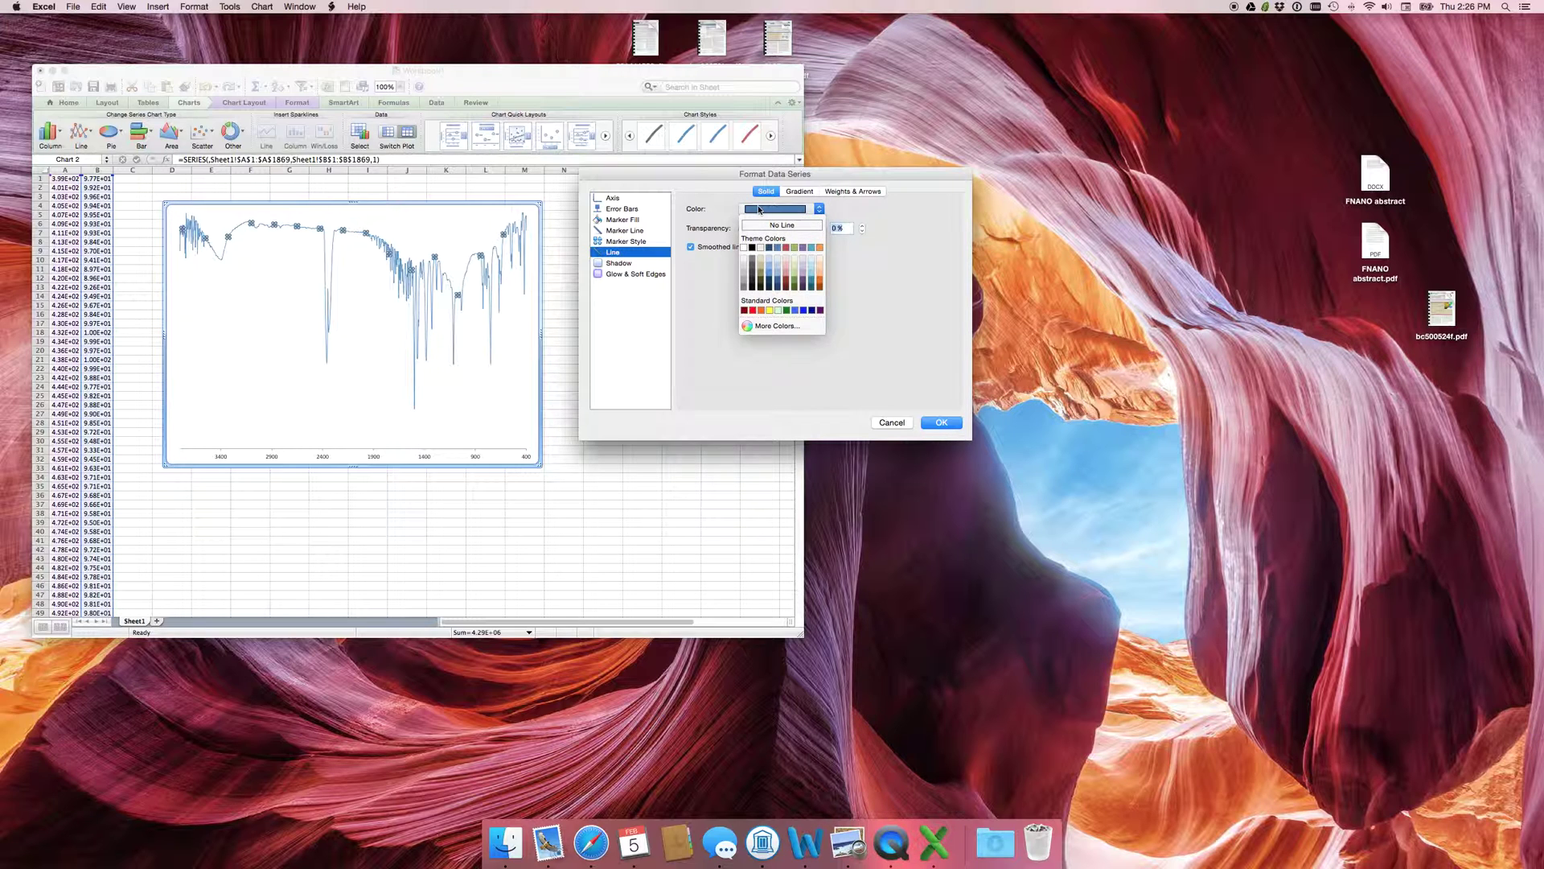
click(752, 247)
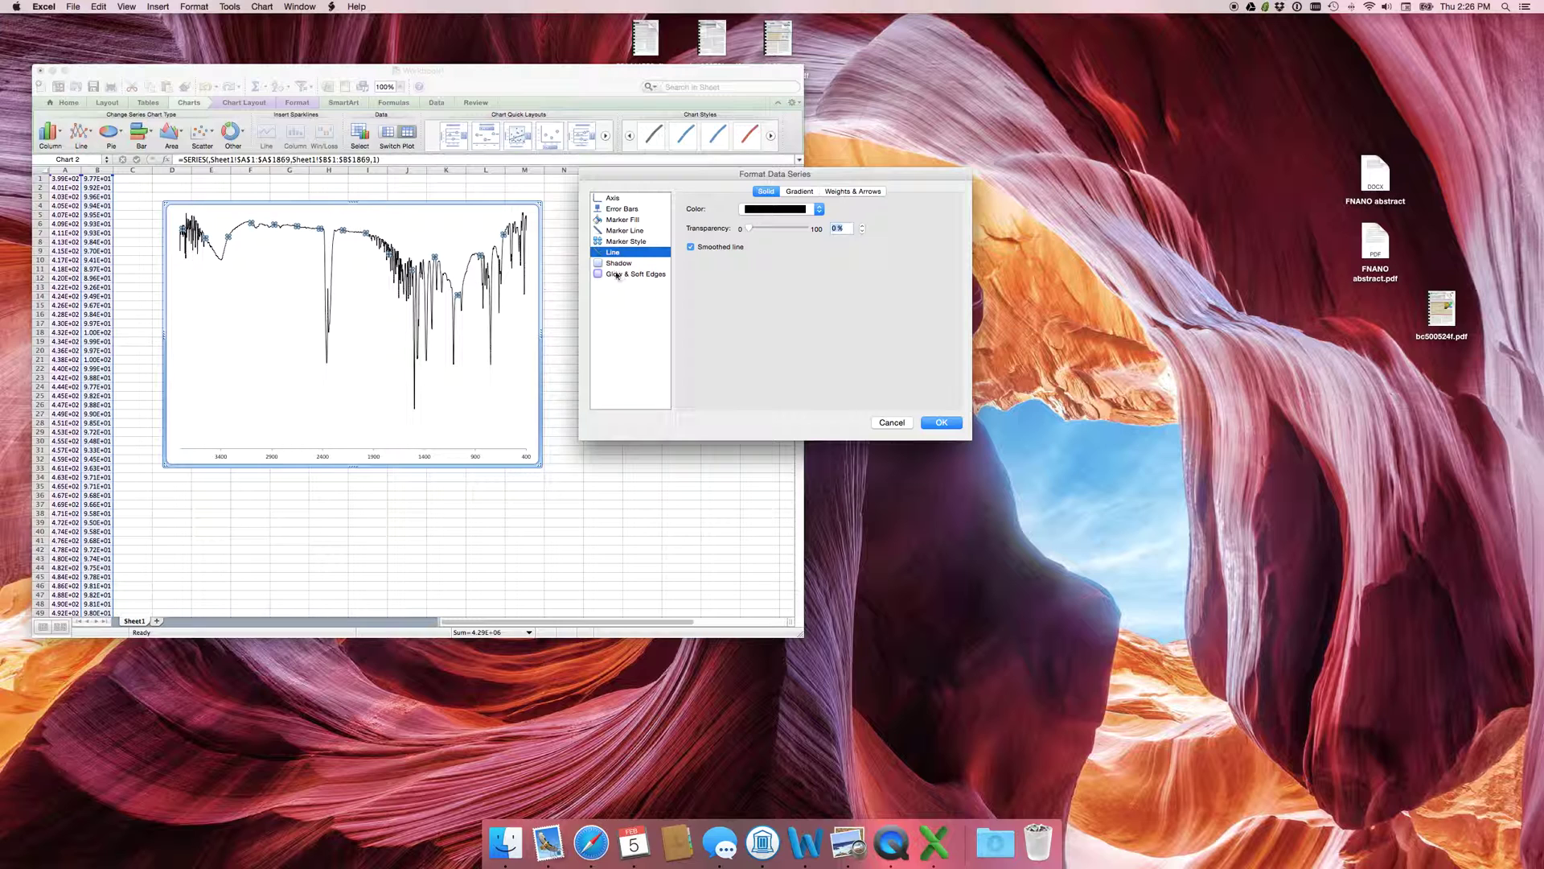
click(614, 198)
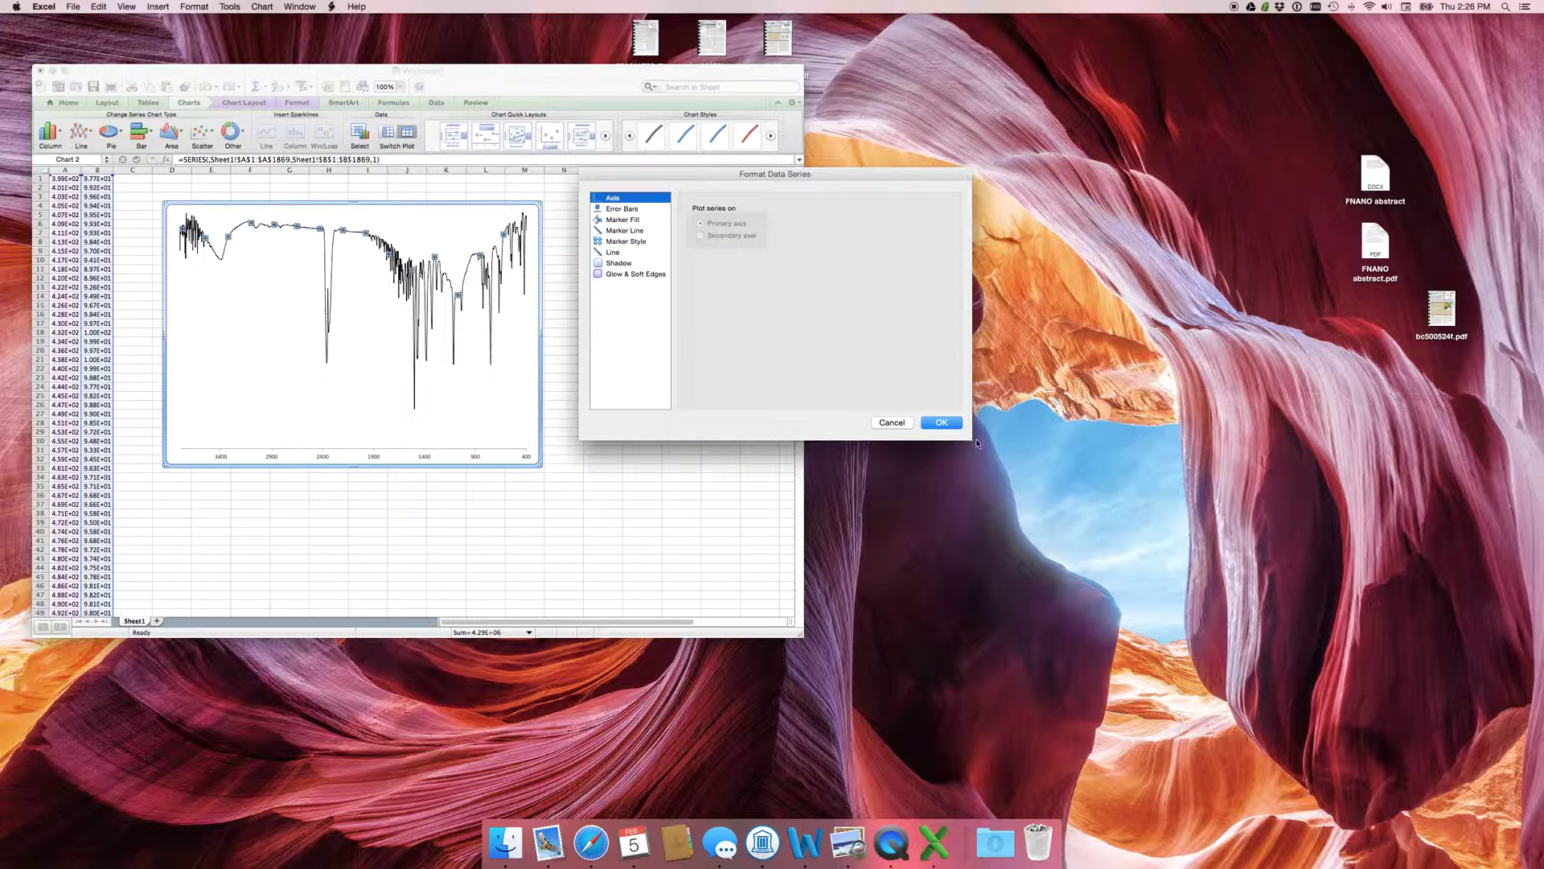
click(941, 423)
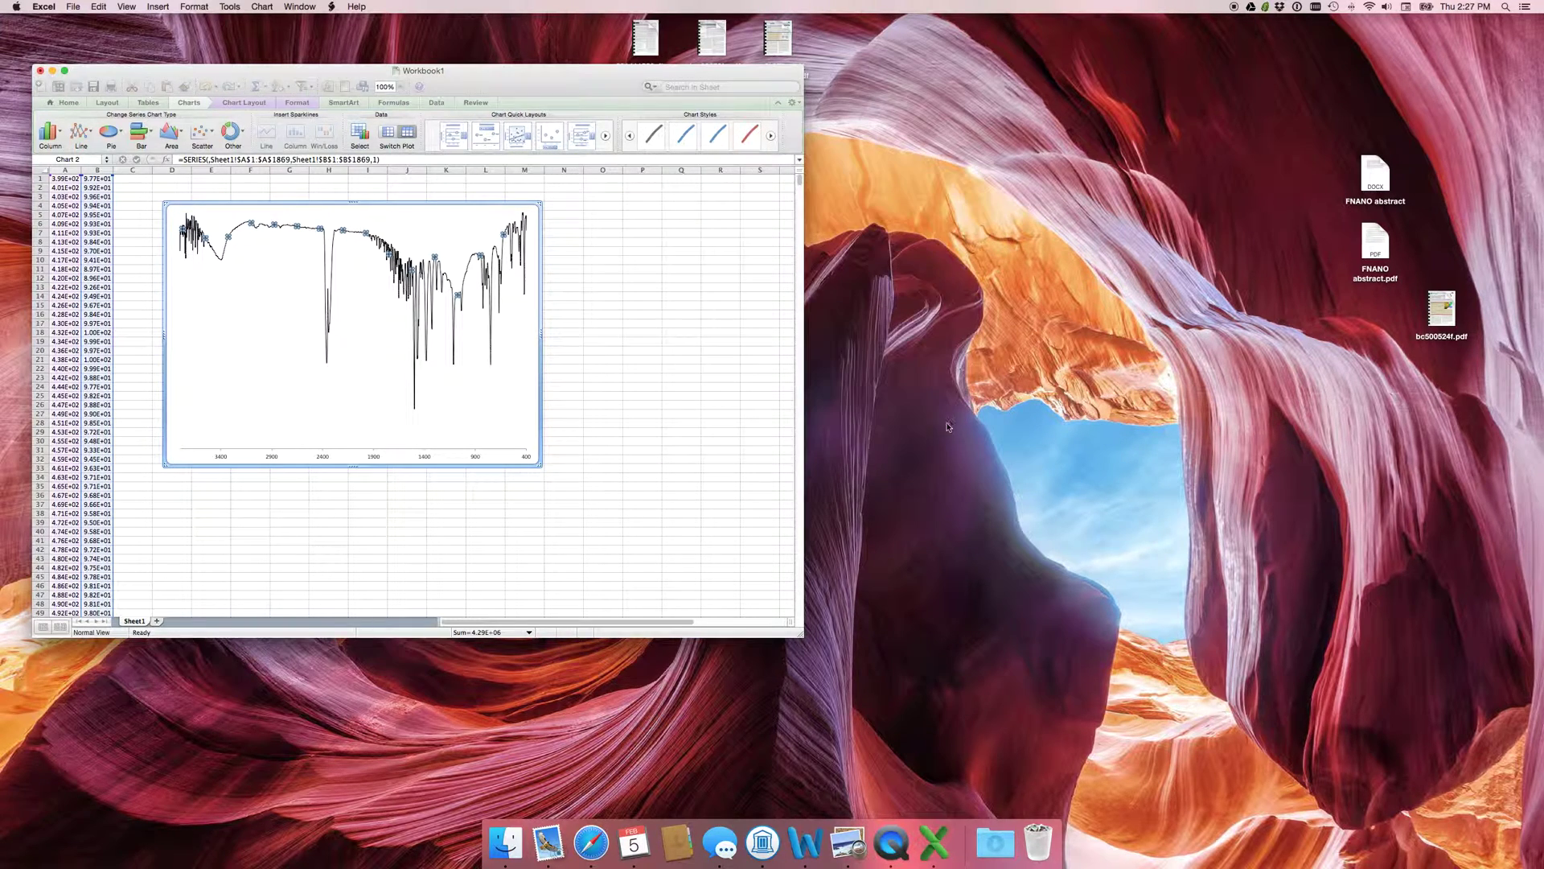
Set the horizontal axis labels to Arial, size 14, then select the plot area
click(327, 457)
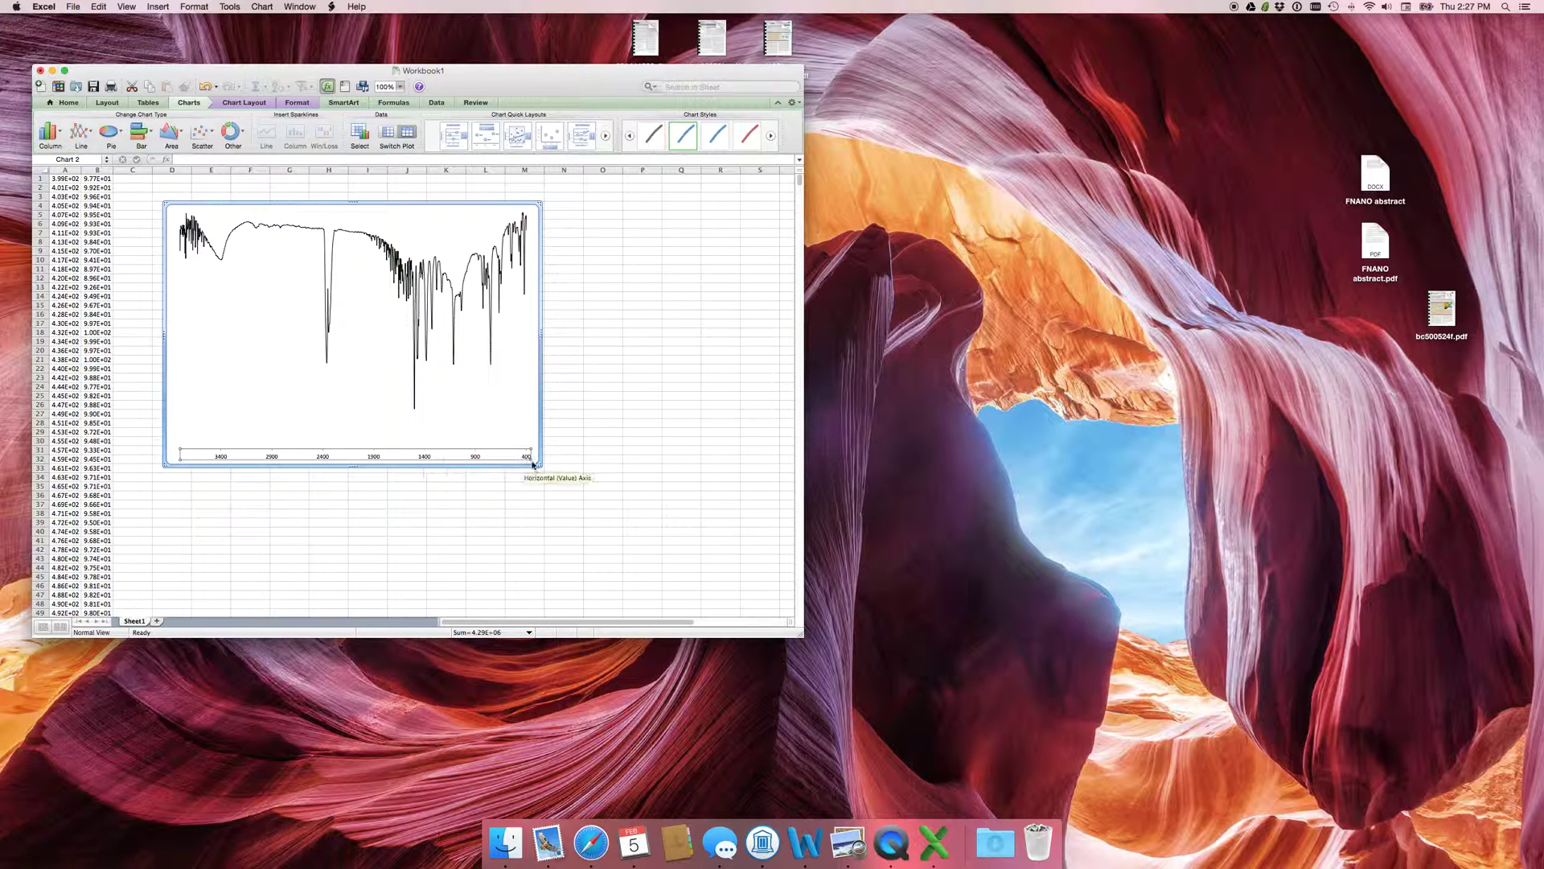
click(66, 103)
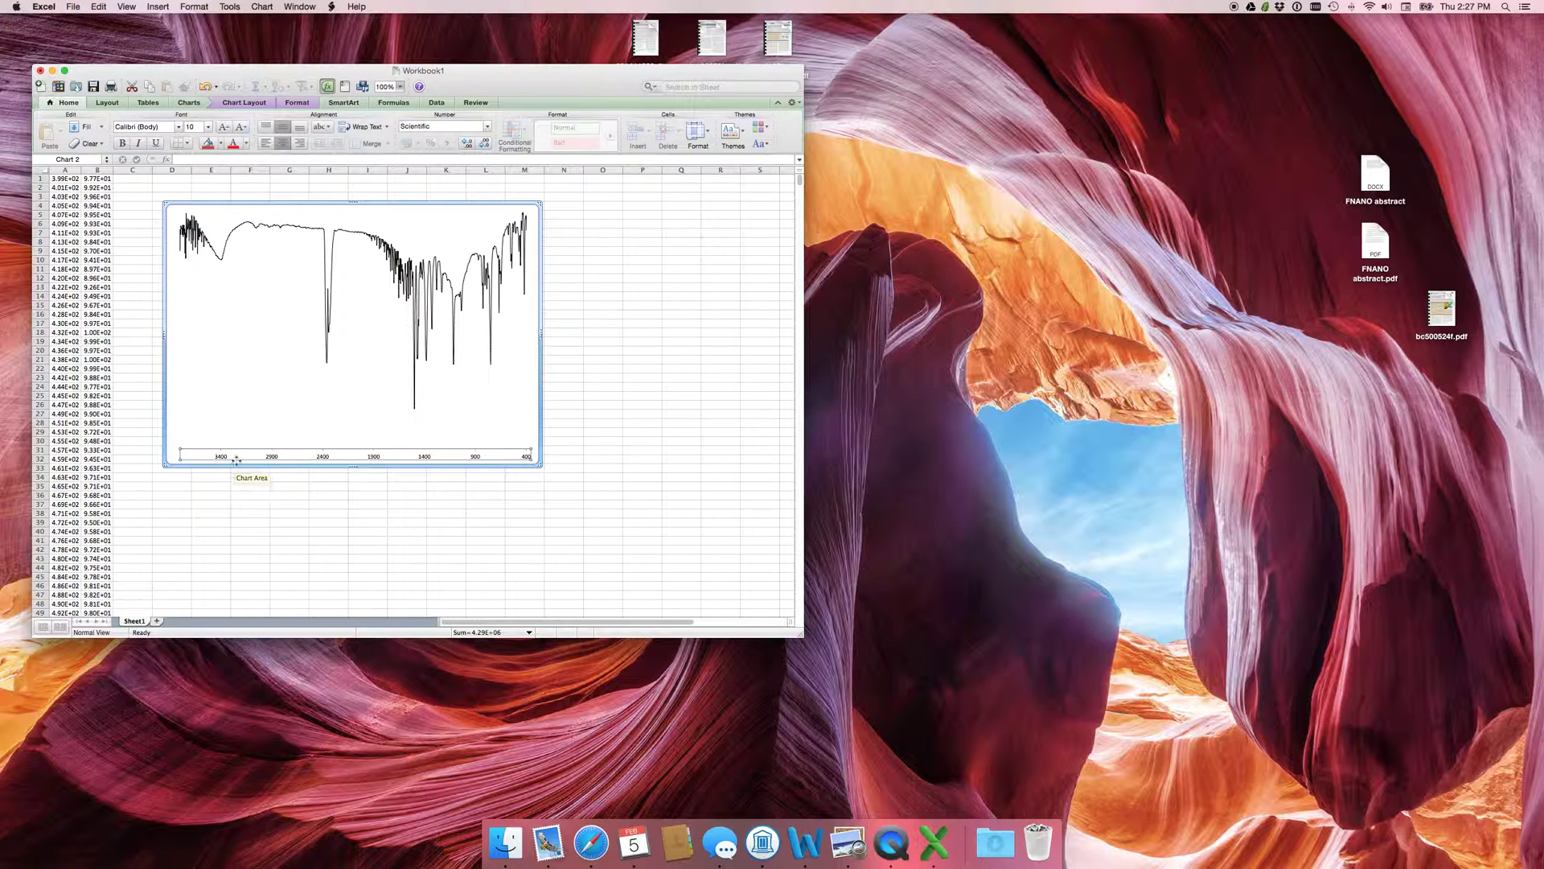
click(139, 126)
text(Arial)
key(Return)
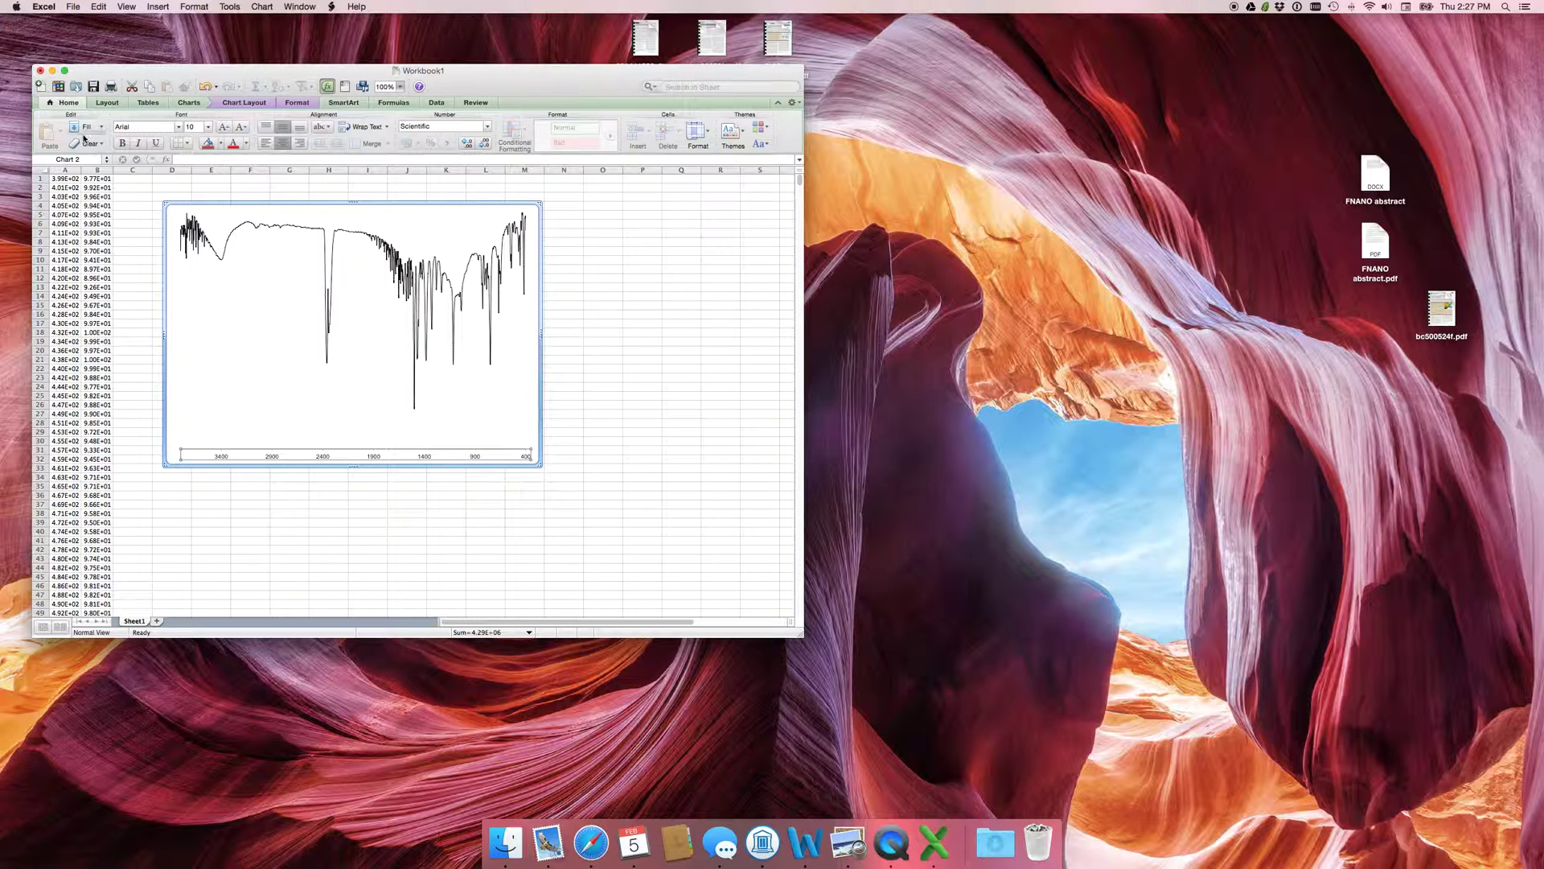
click(207, 127)
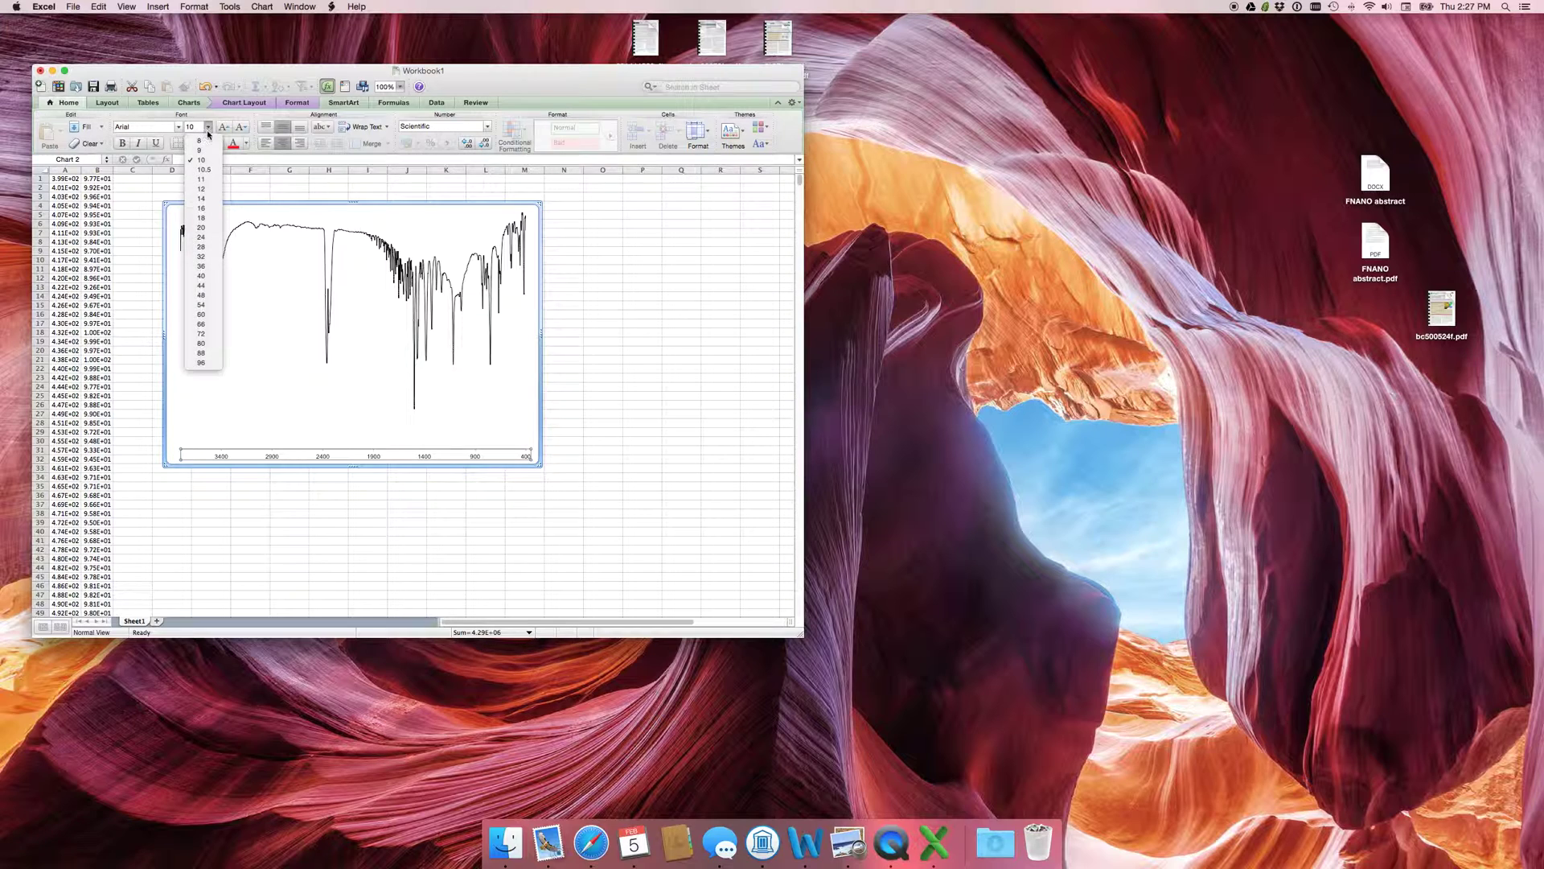
click(205, 199)
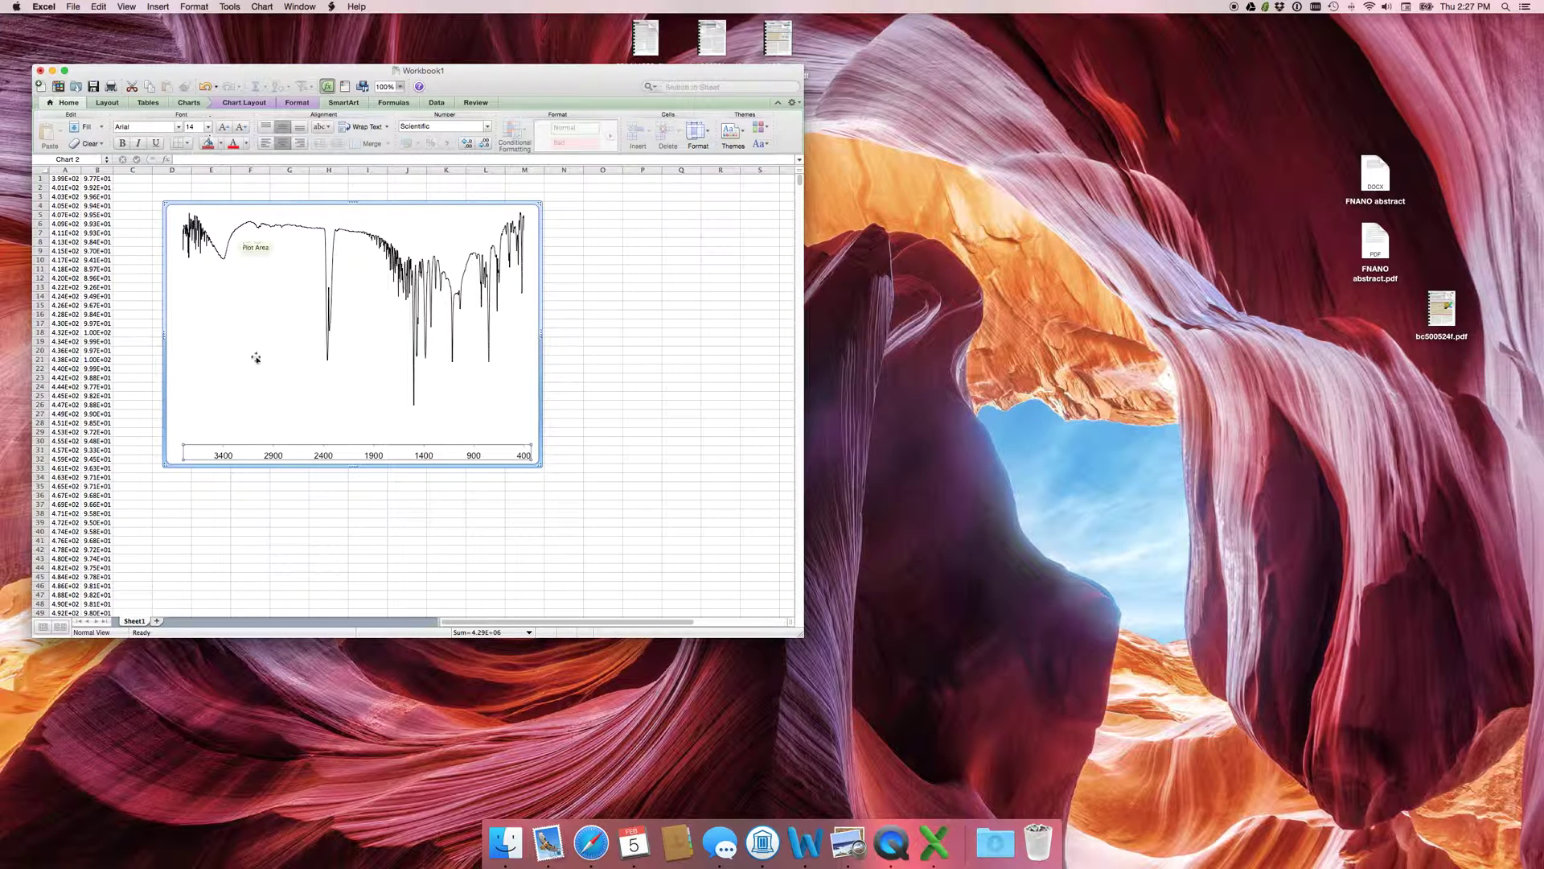
click(170, 463)
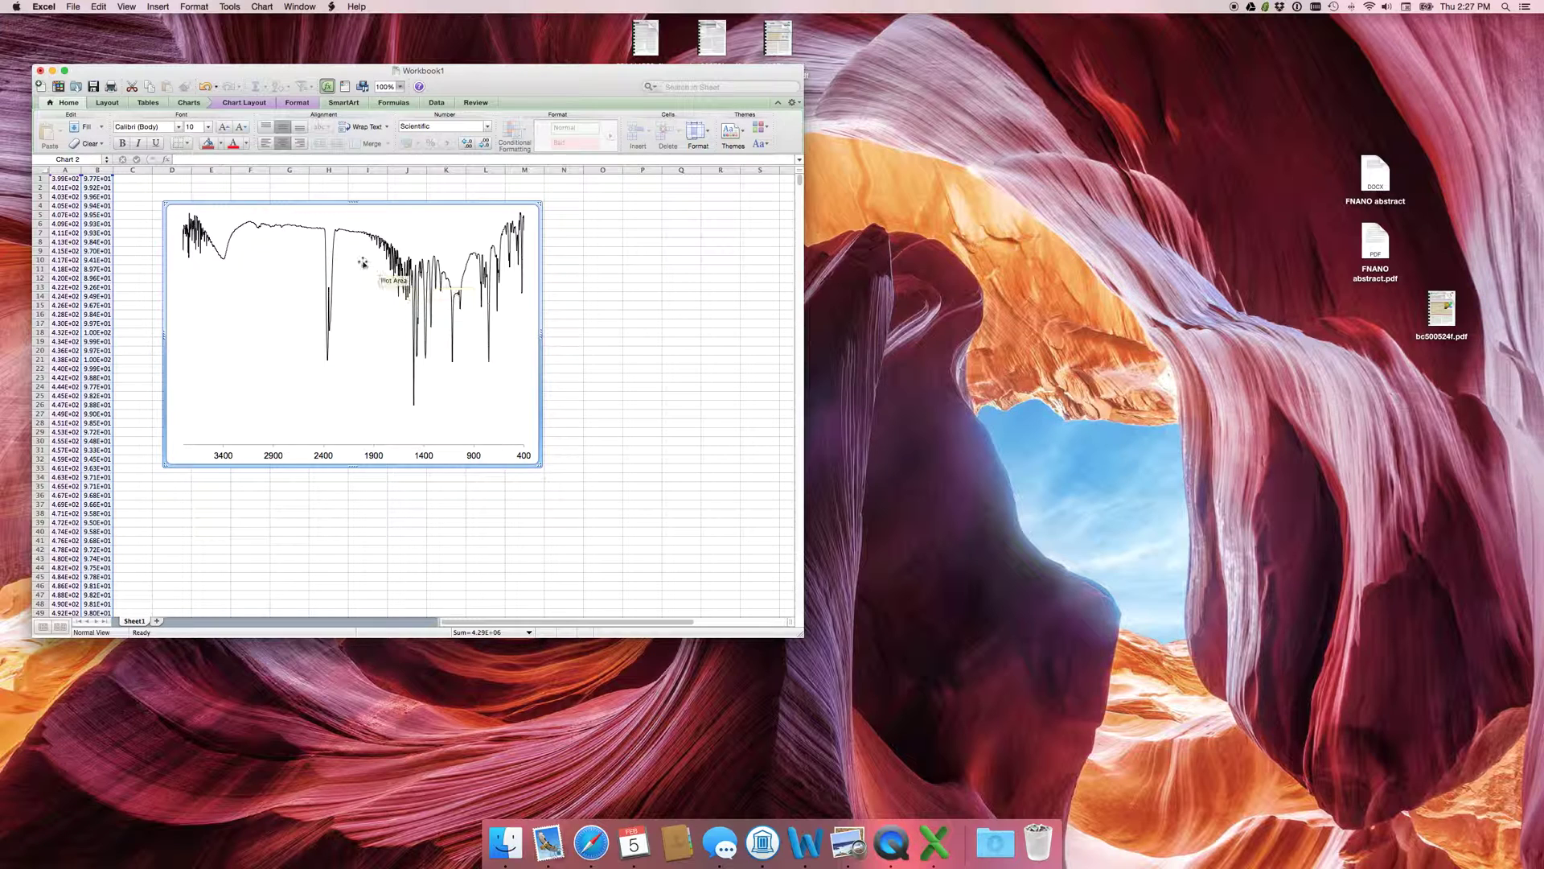
click(201, 447)
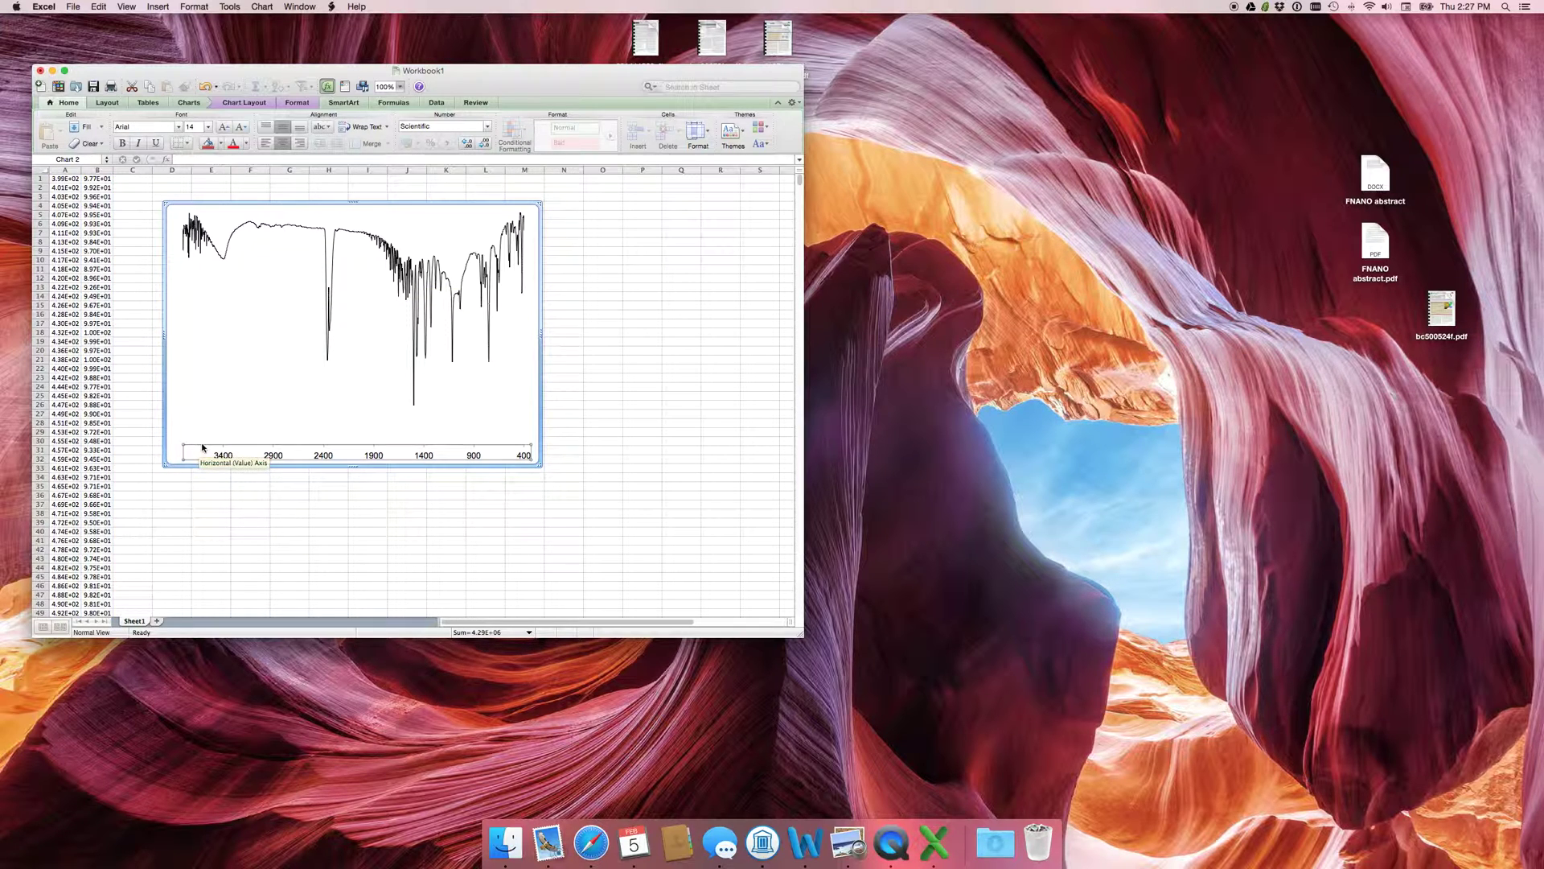
click(290, 412)
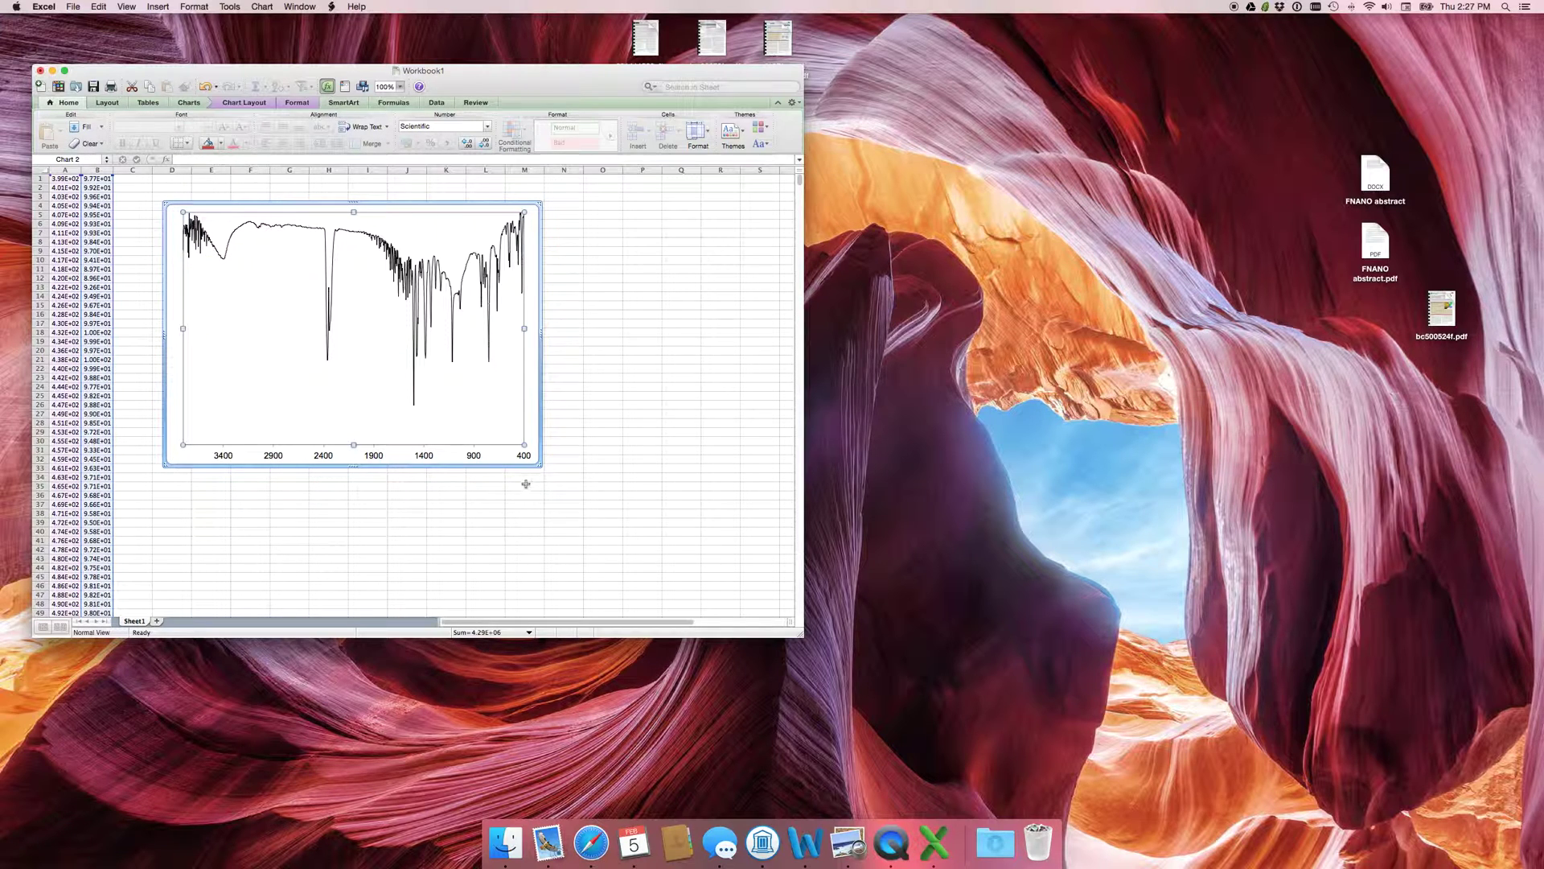
Give the plot area a solid black border line 1/4 pt thick
double_click(277, 441)
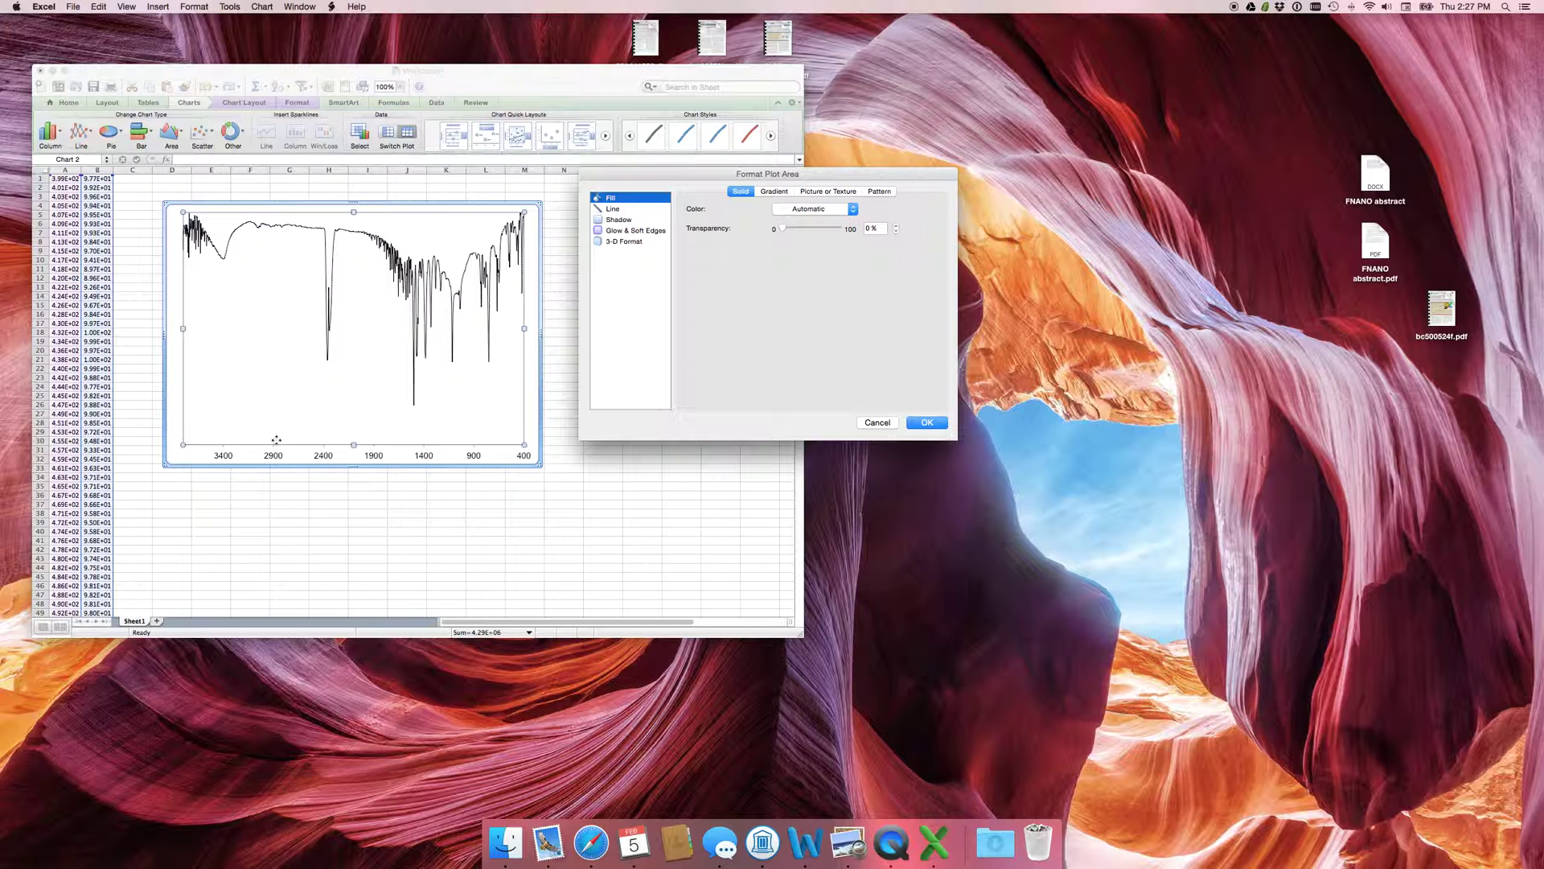
click(874, 424)
click(334, 402)
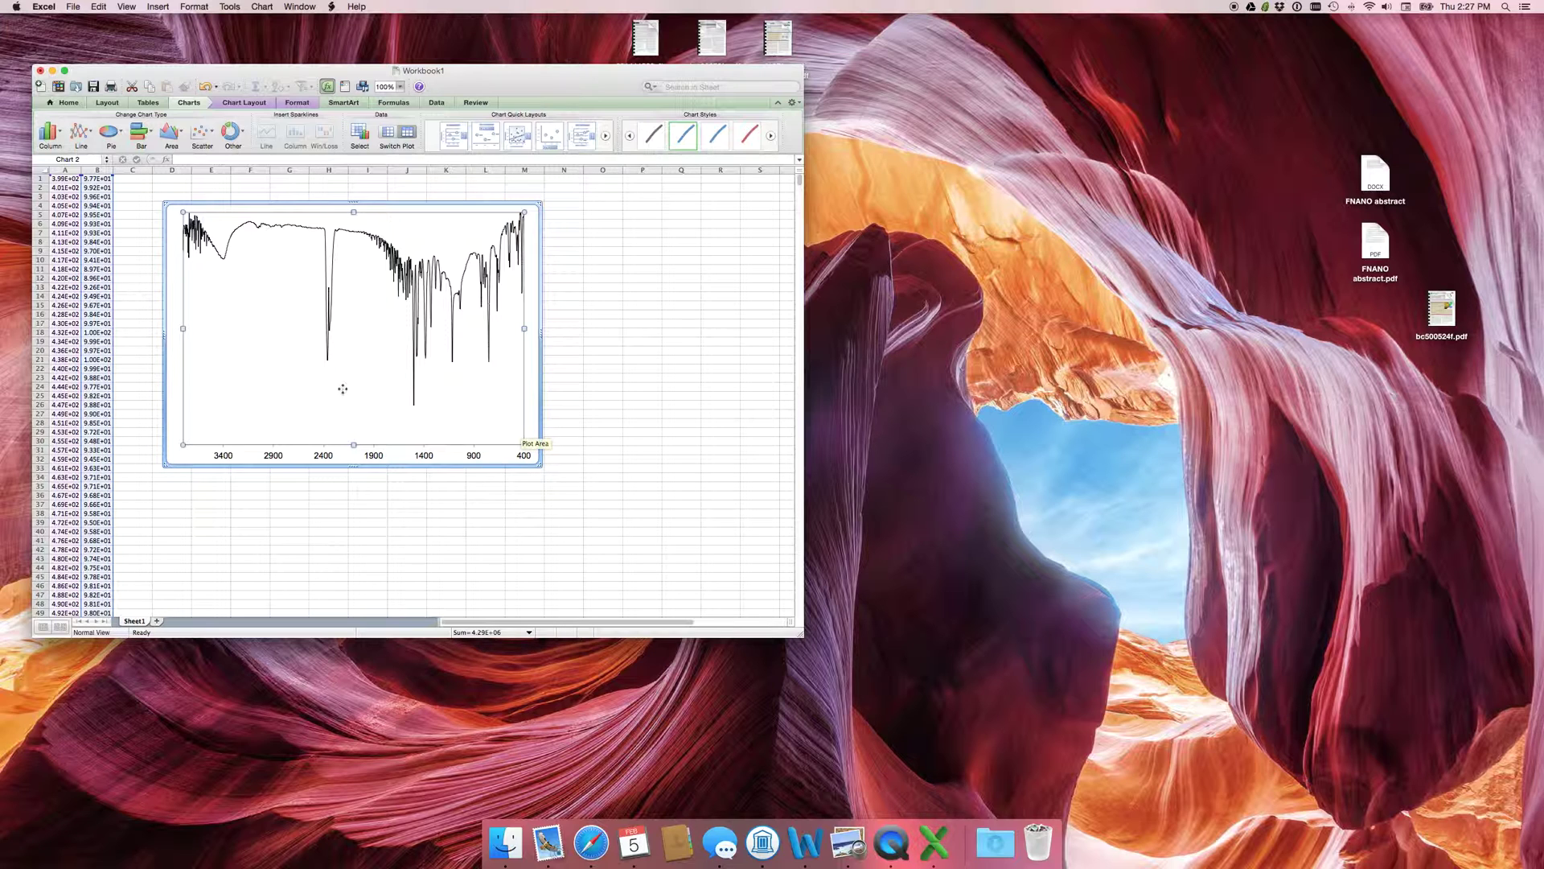
double_click(343, 389)
click(607, 209)
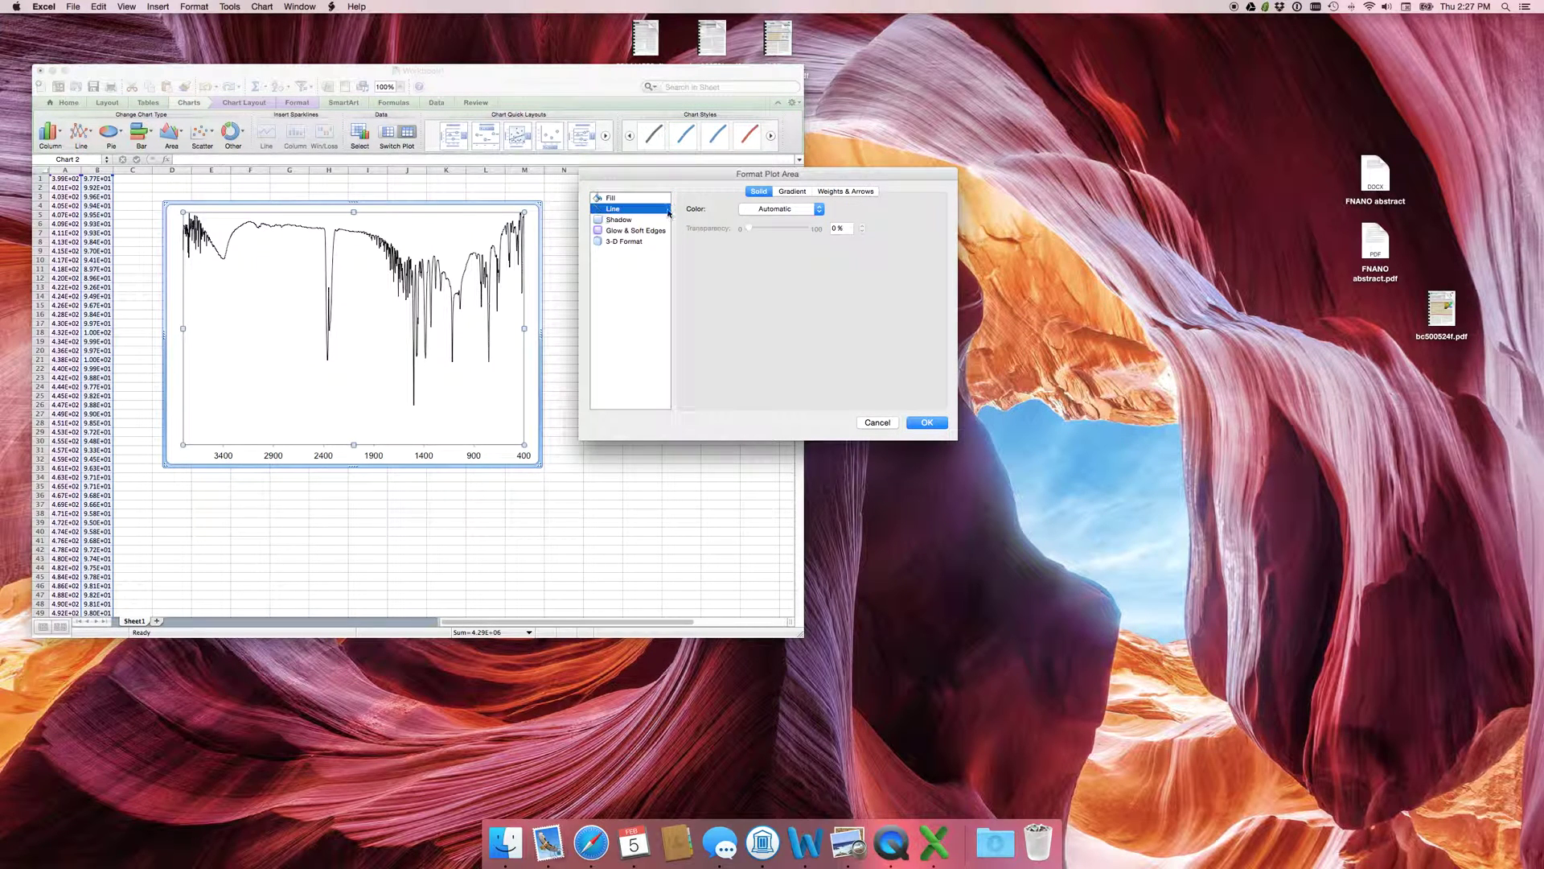
click(845, 192)
click(816, 223)
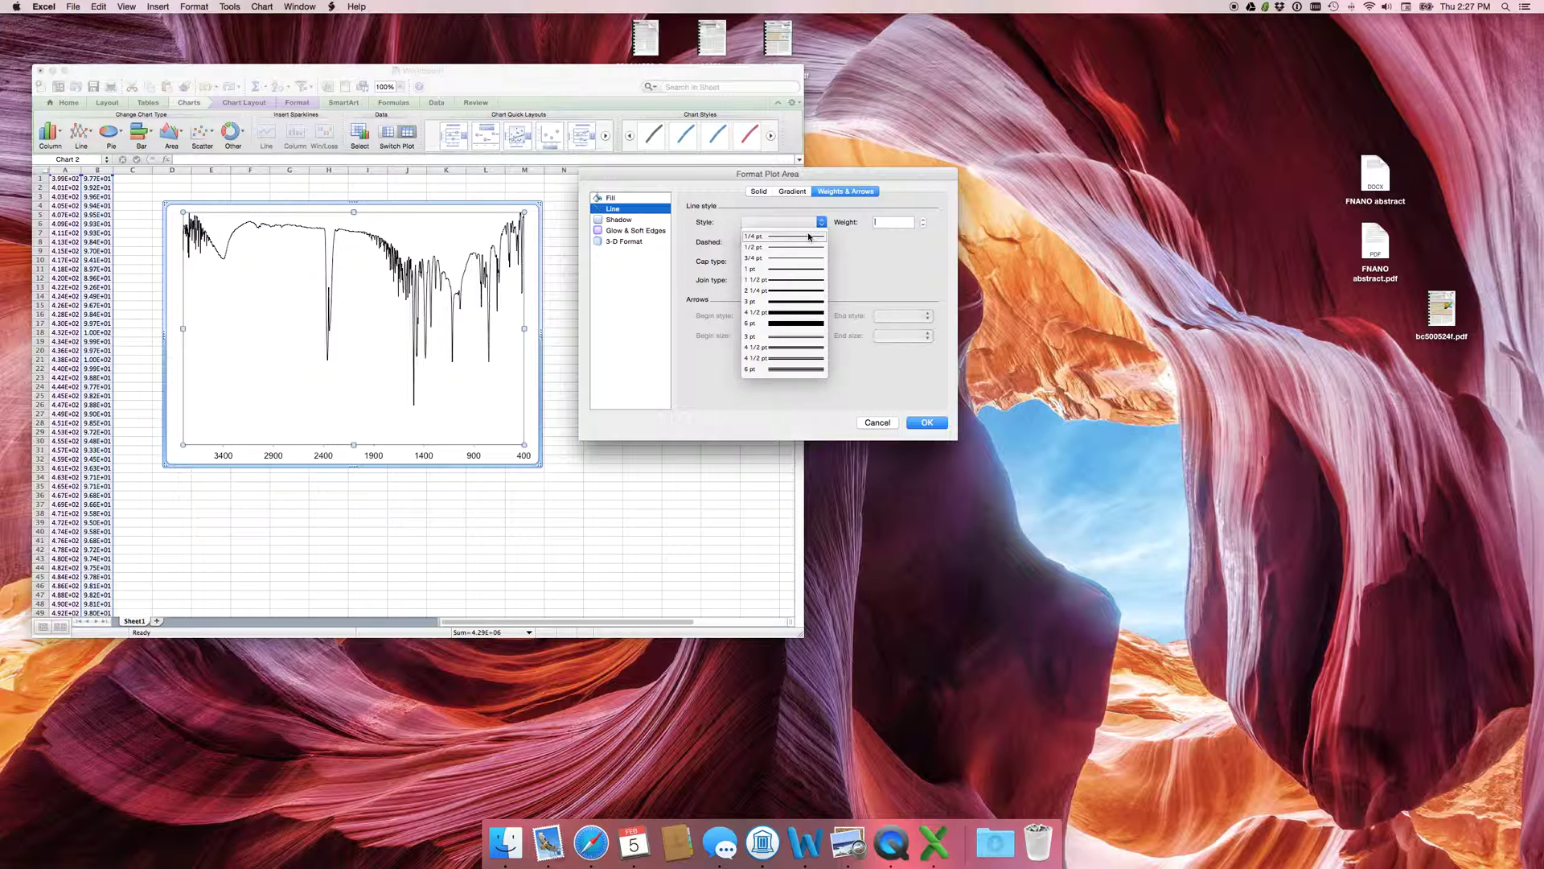
click(811, 237)
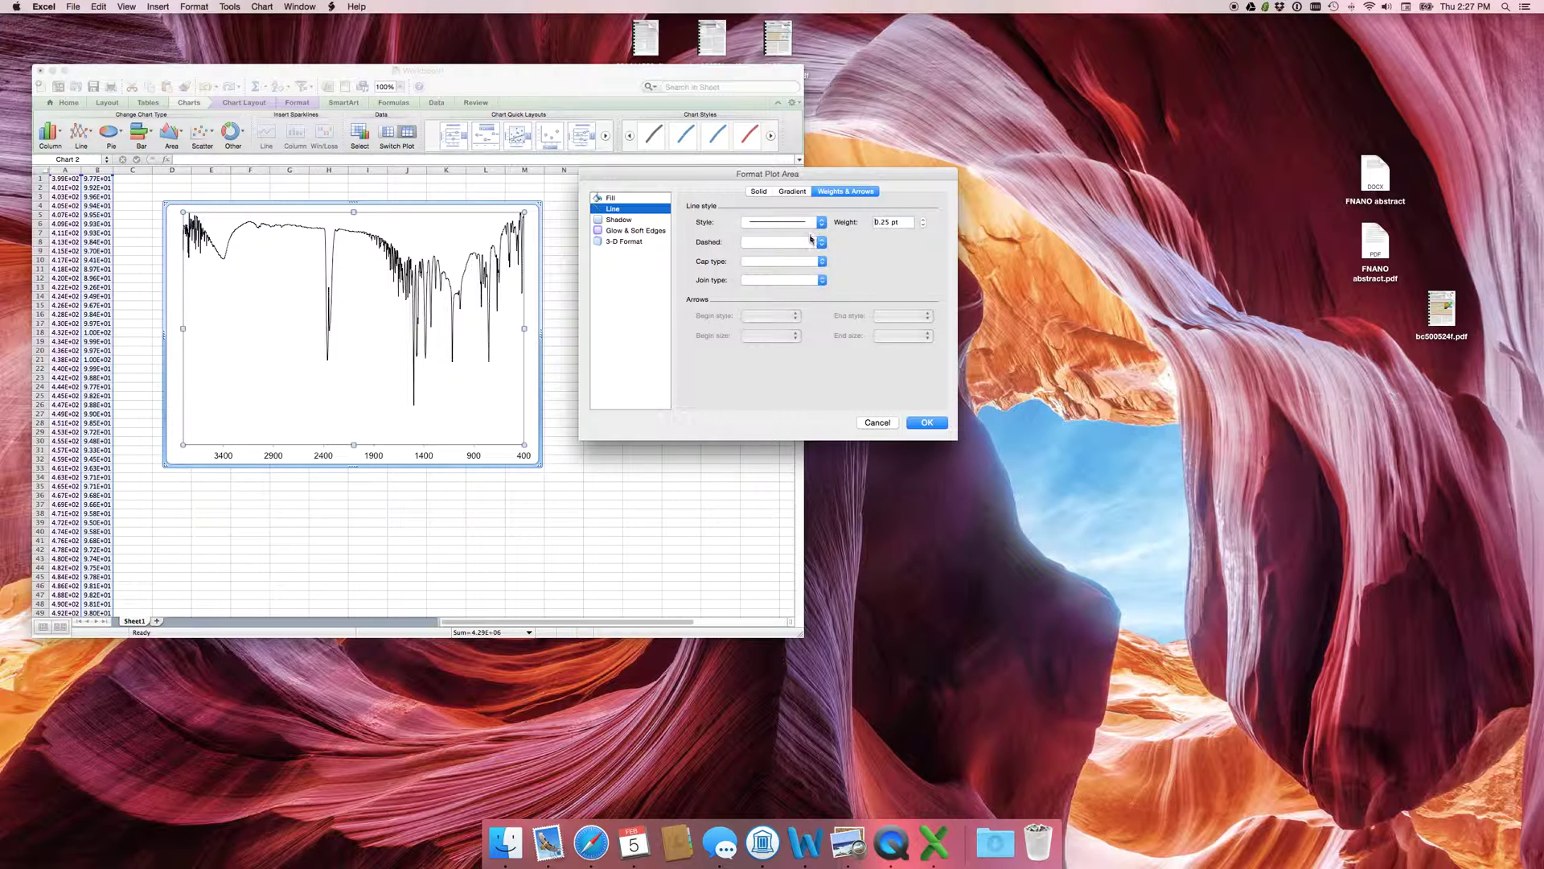
click(760, 192)
click(779, 210)
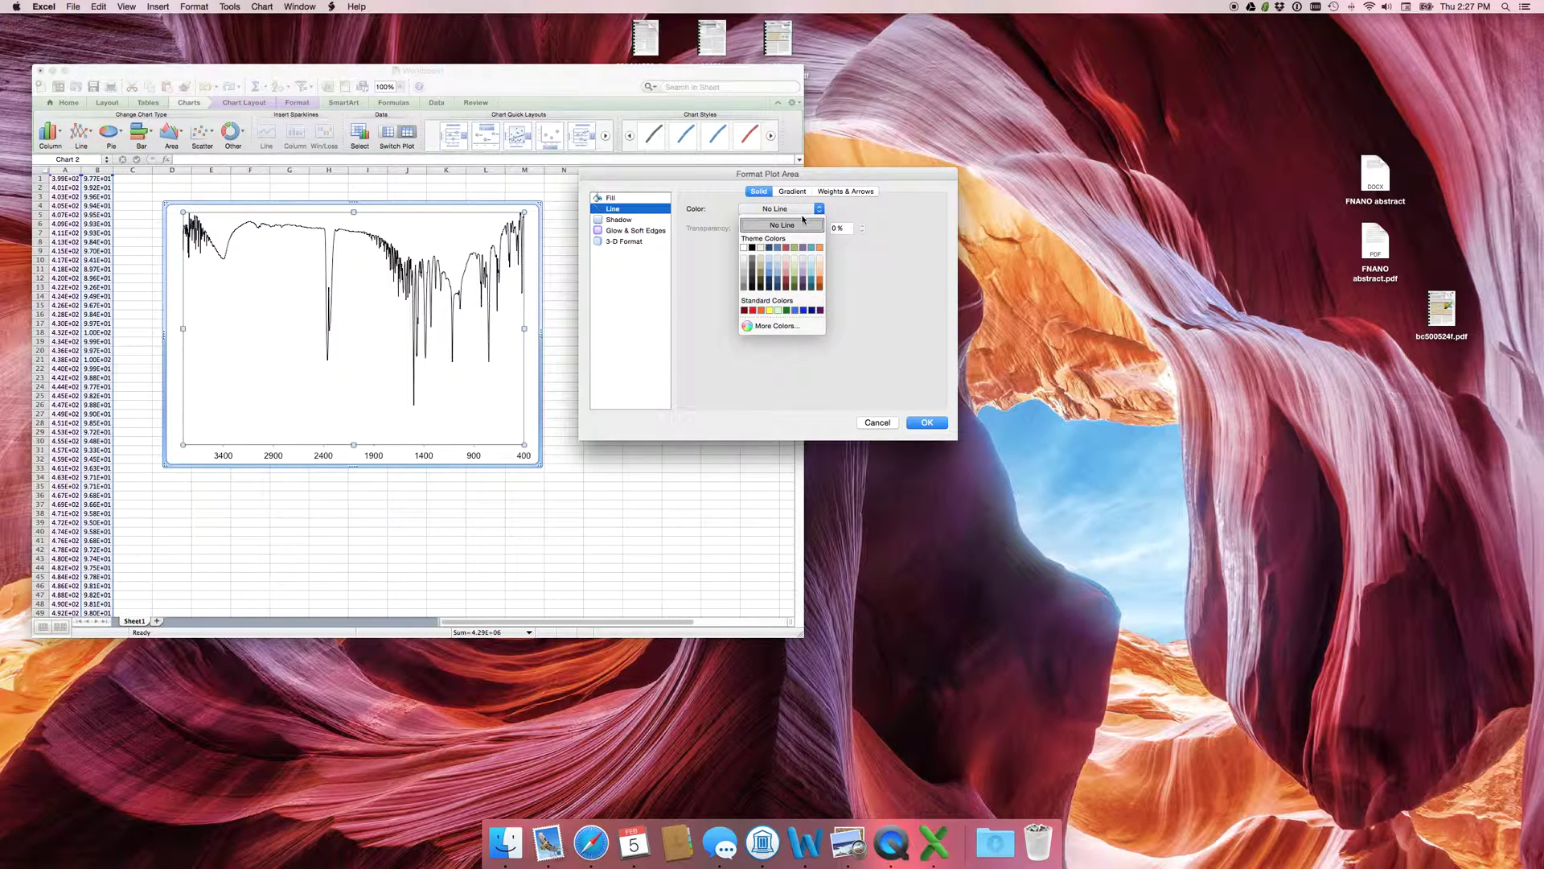
click(750, 246)
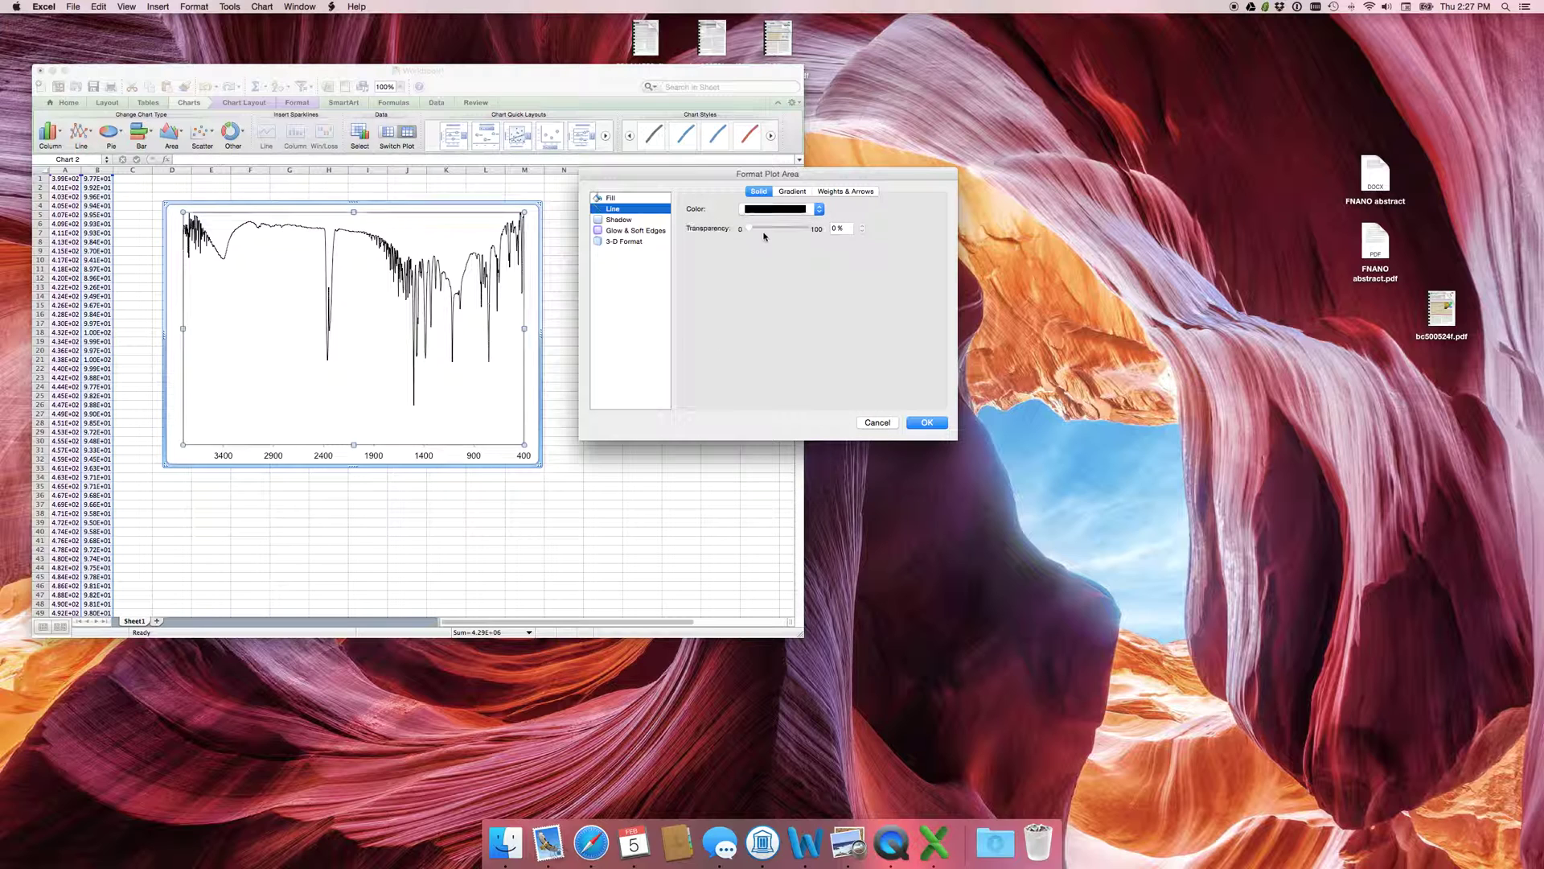
click(928, 423)
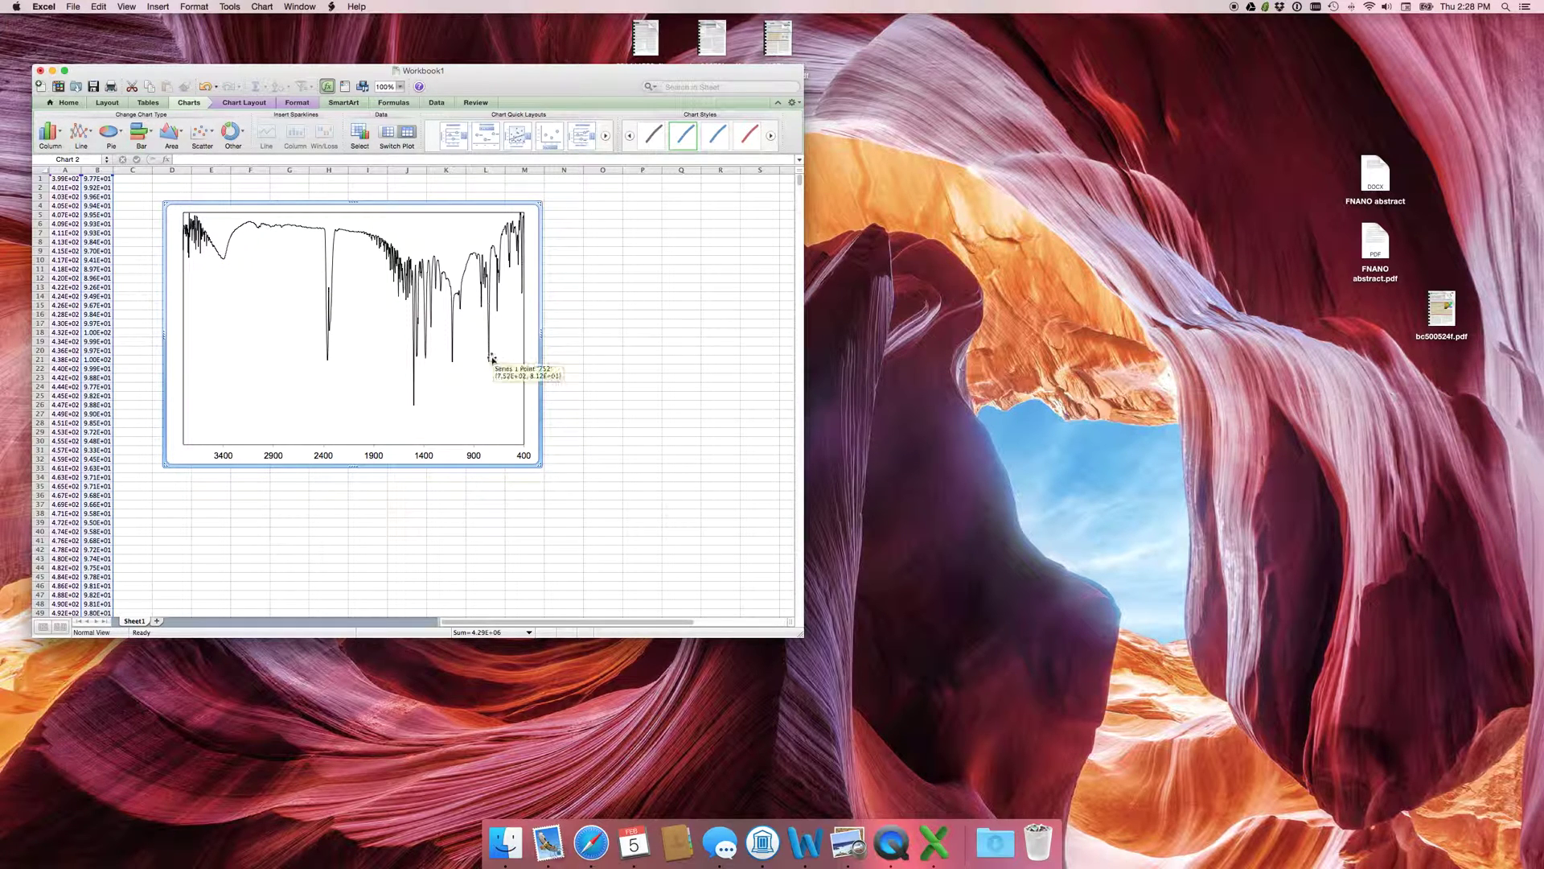
mouse_move(225, 263)
click(225, 262)
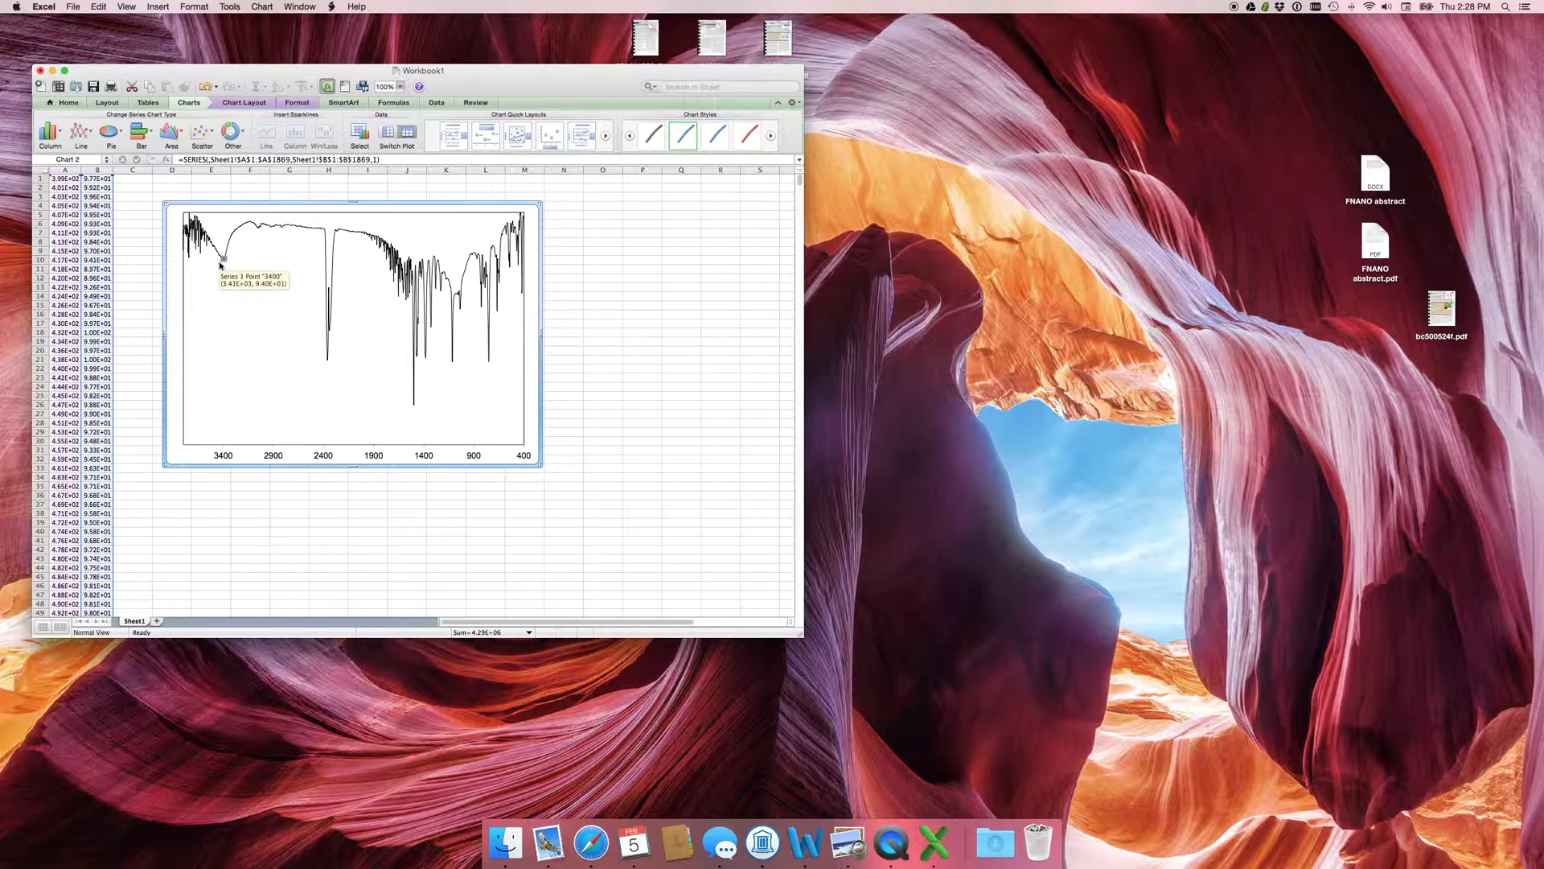
mouse_move(223, 259)
click(223, 263)
double_click(224, 264)
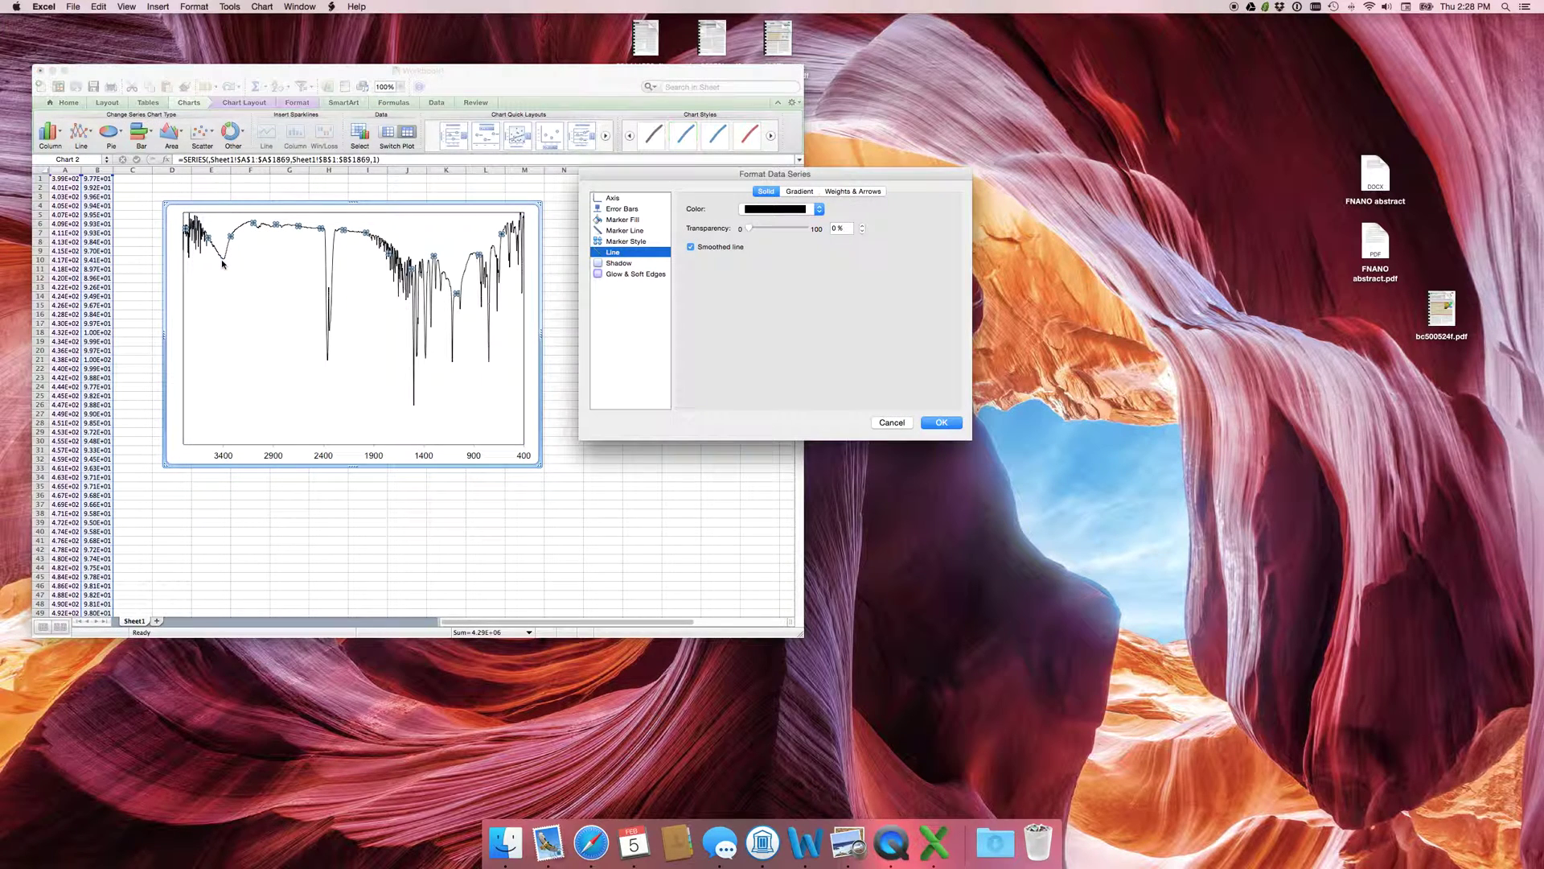
click(894, 422)
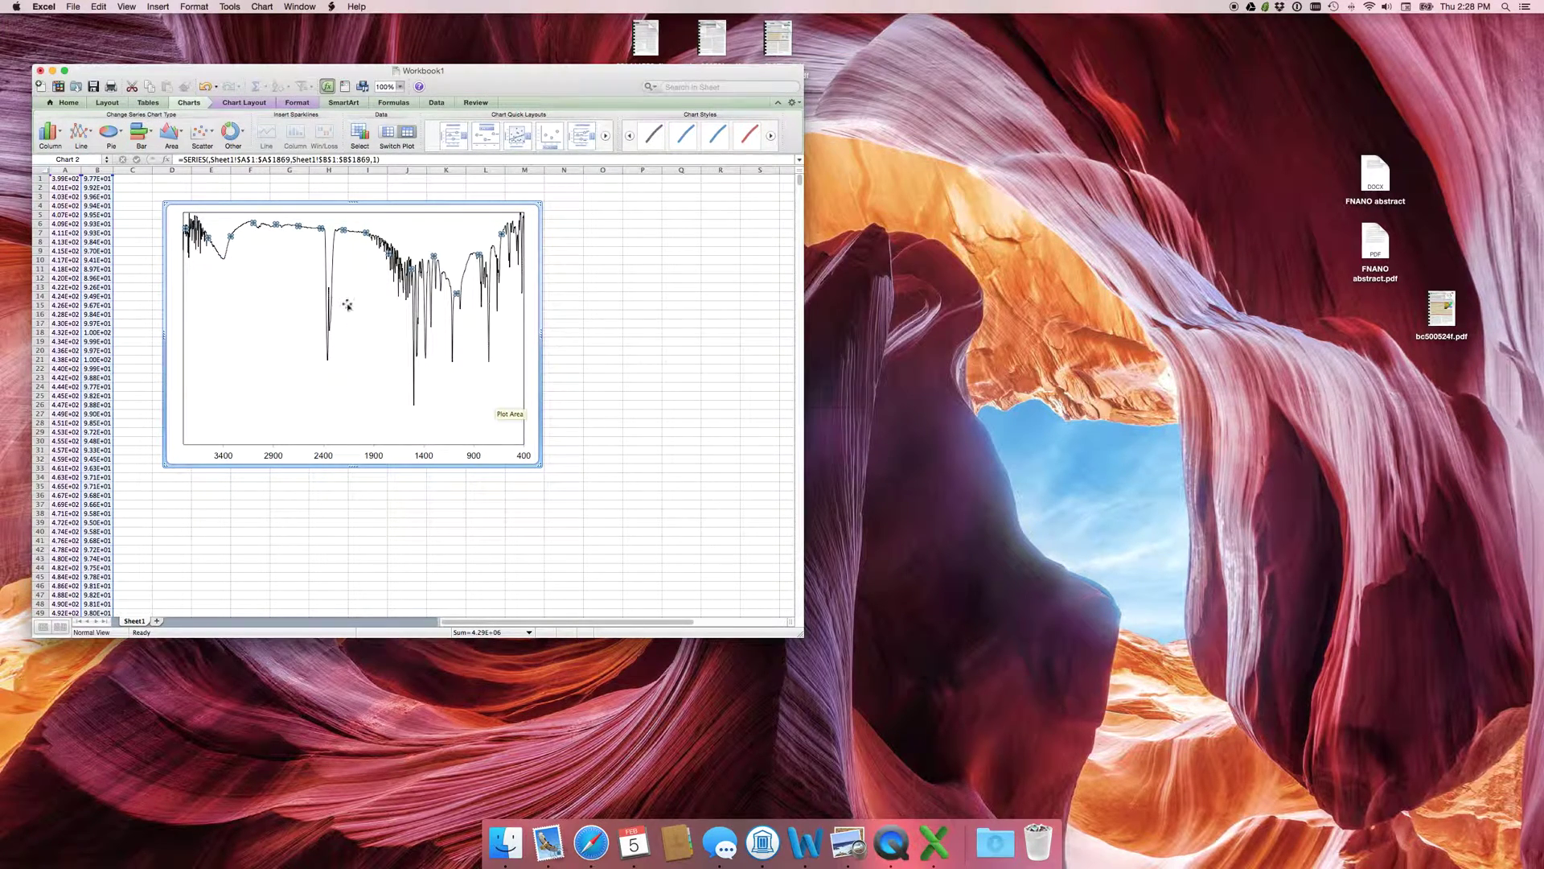
click(217, 260)
click(224, 259)
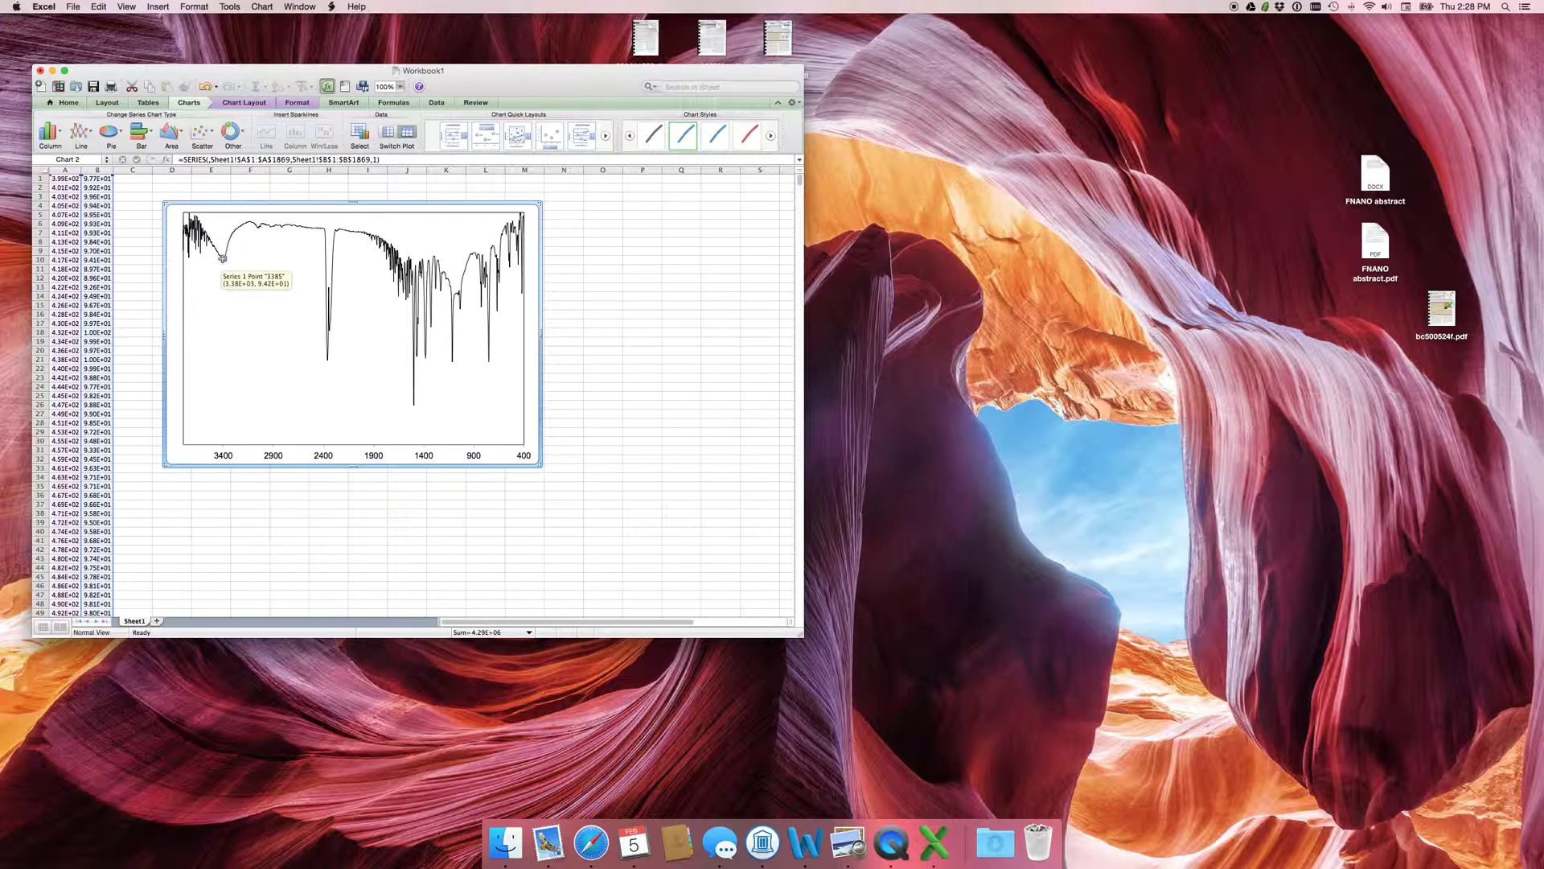
right_click(223, 261)
key(Escape)
right_click(223, 263)
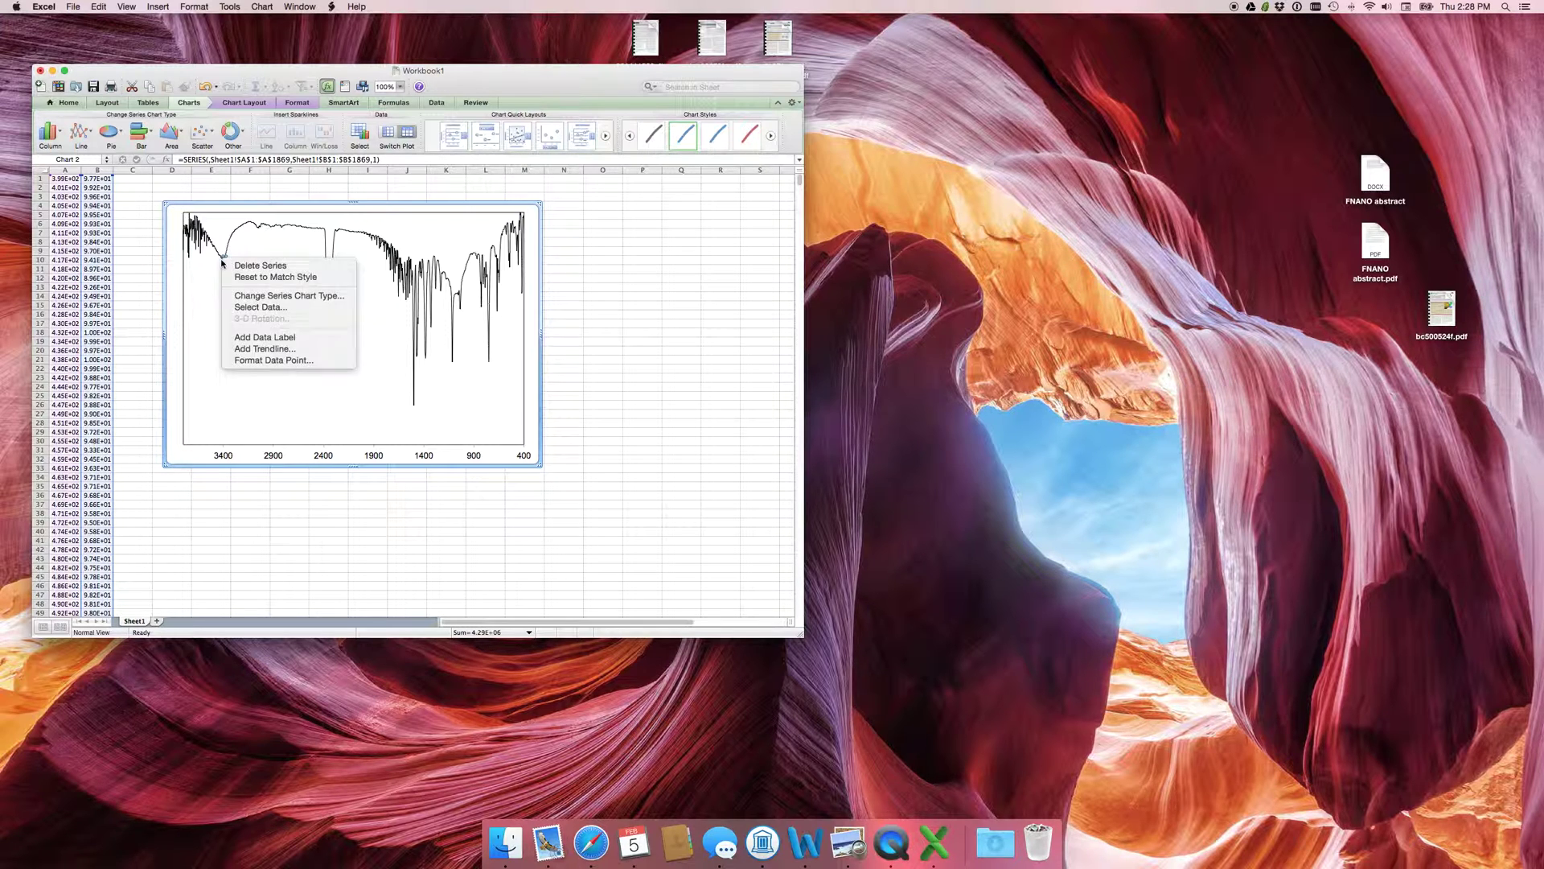
click(290, 341)
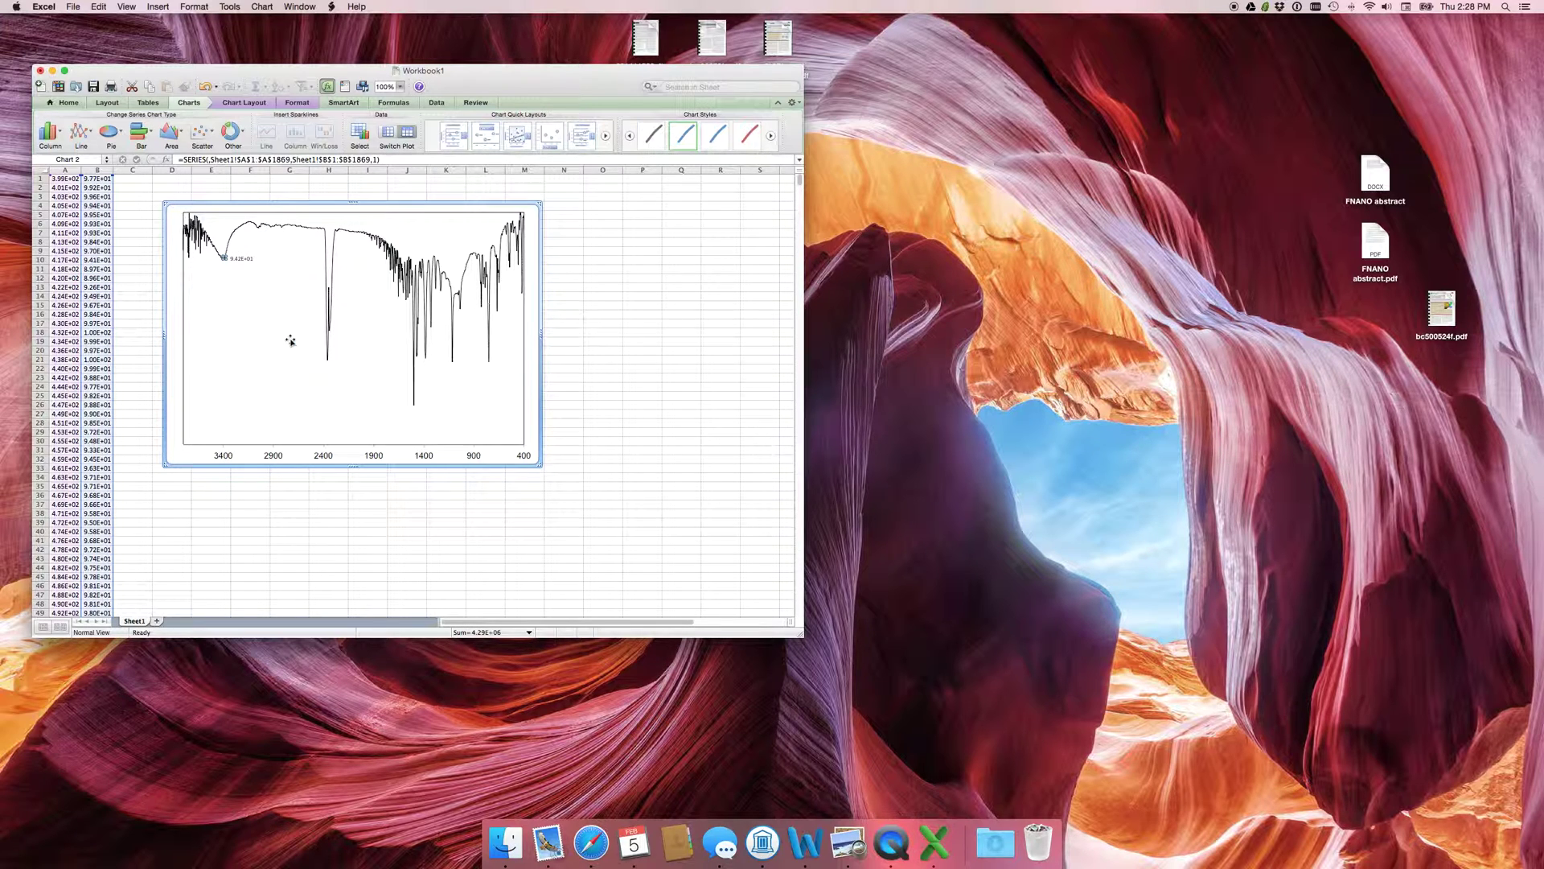
click(245, 261)
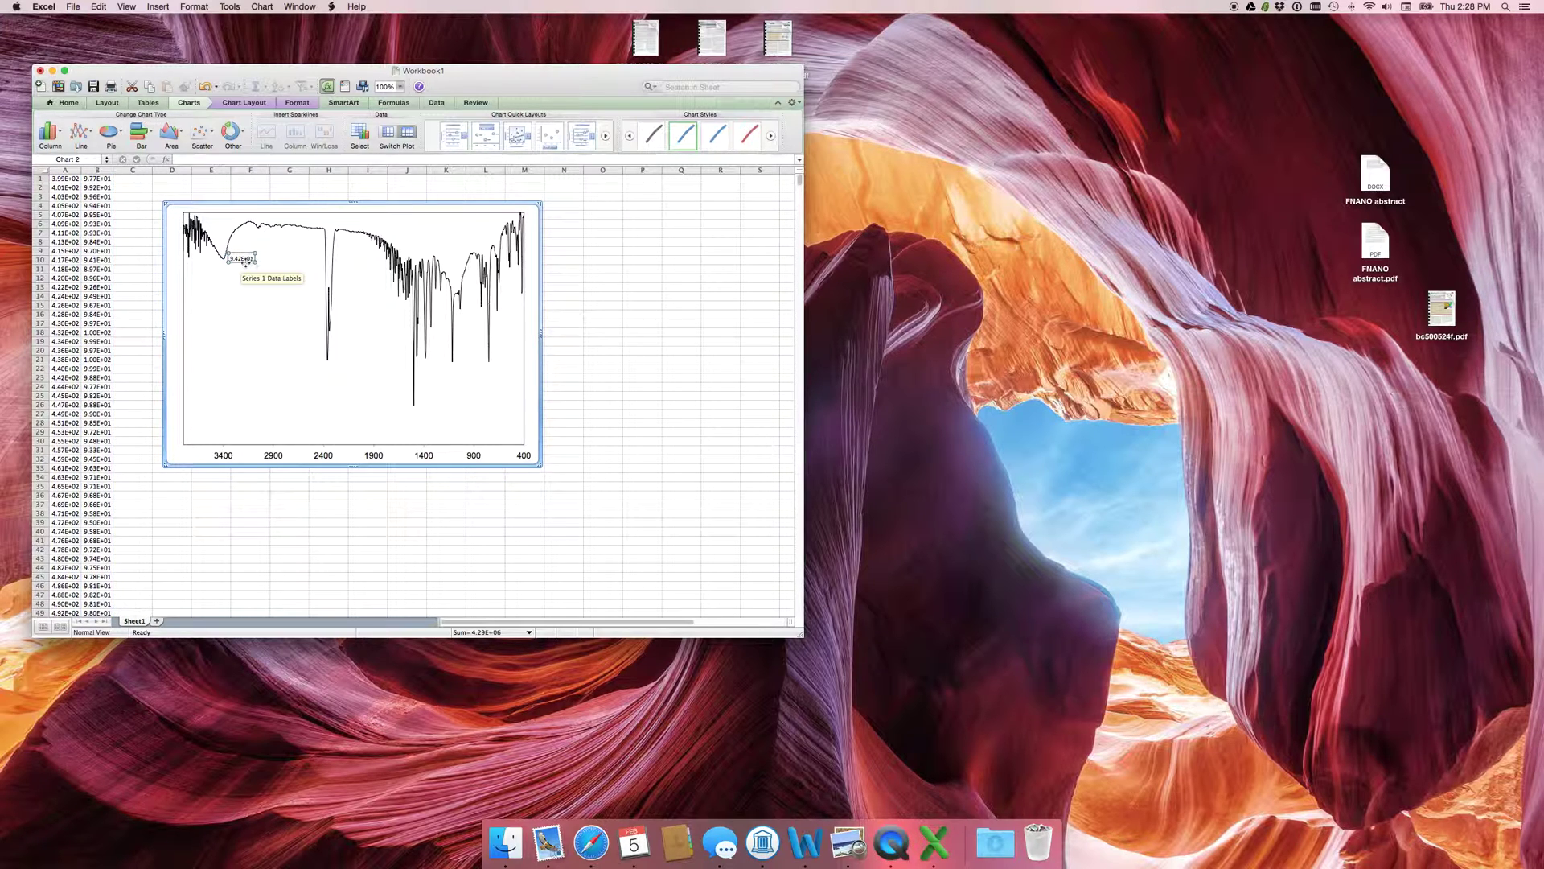
double_click(243, 261)
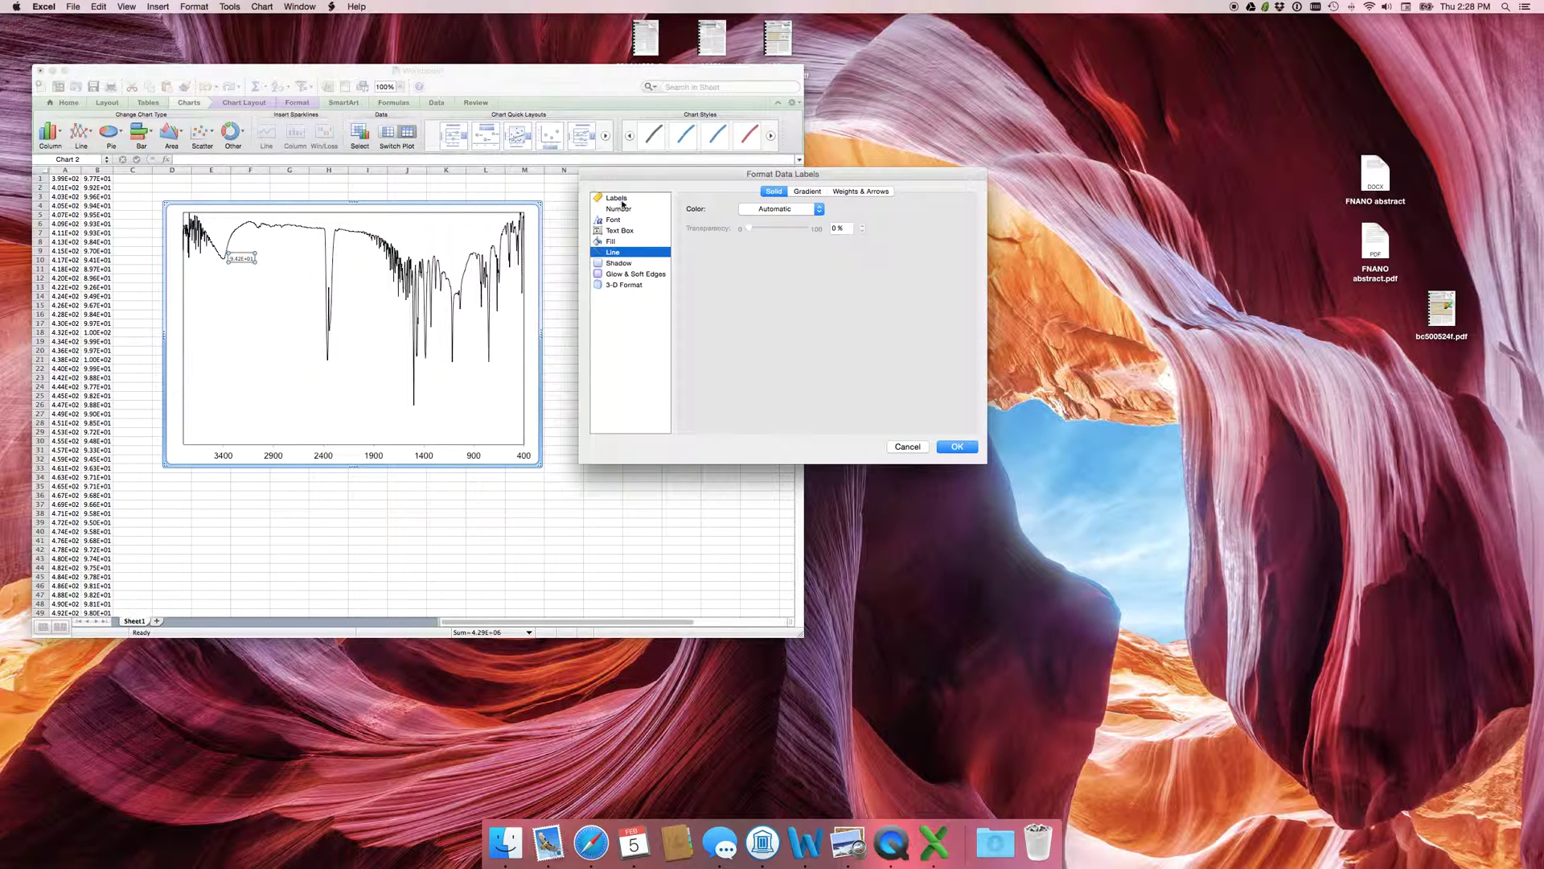
click(624, 200)
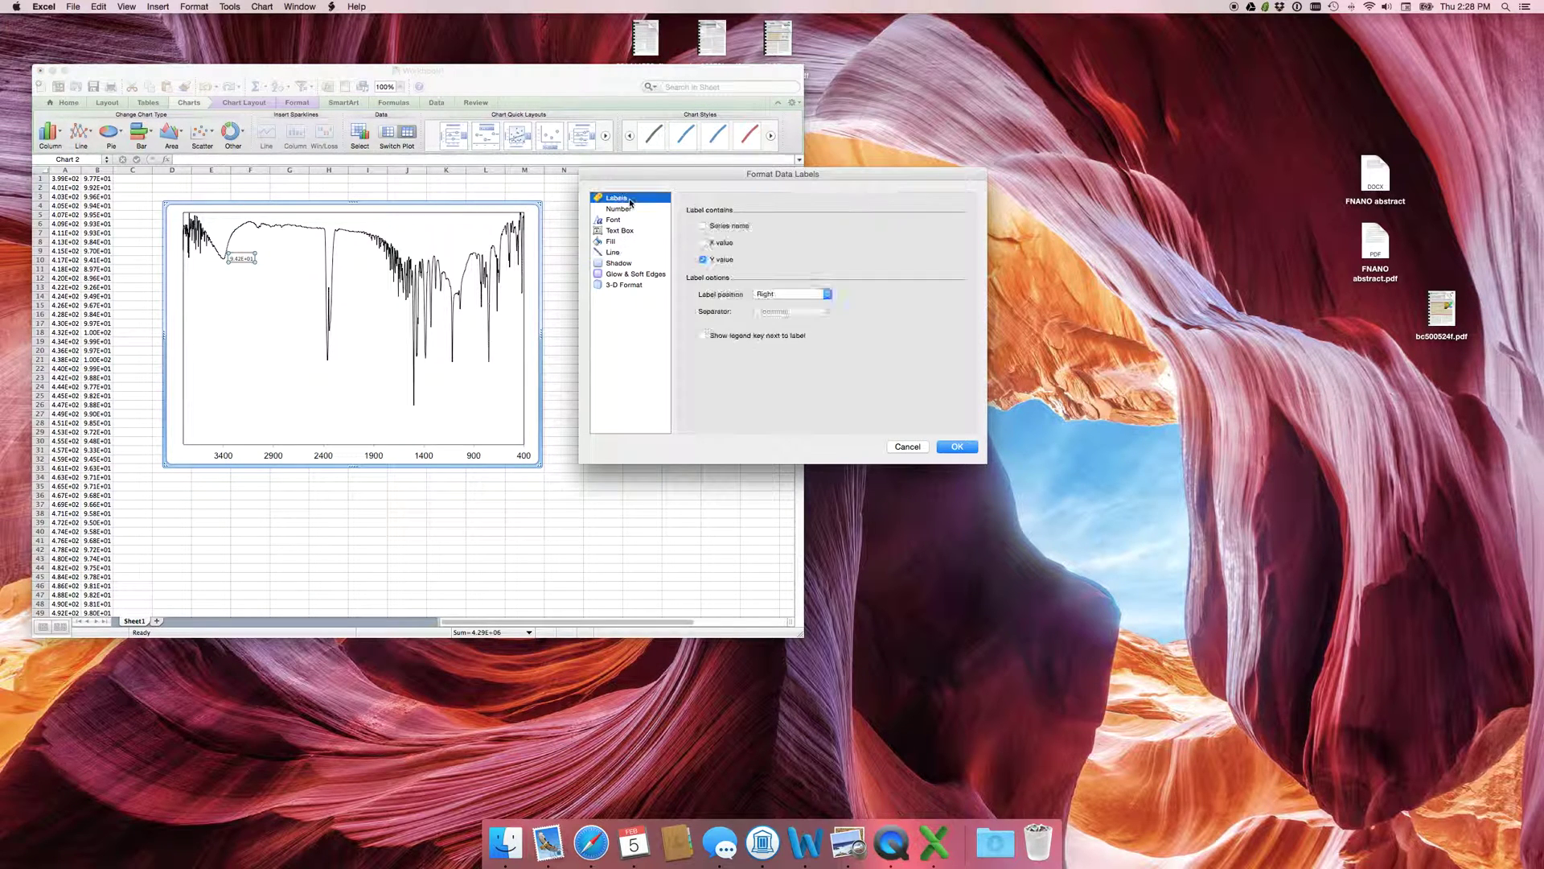
click(703, 242)
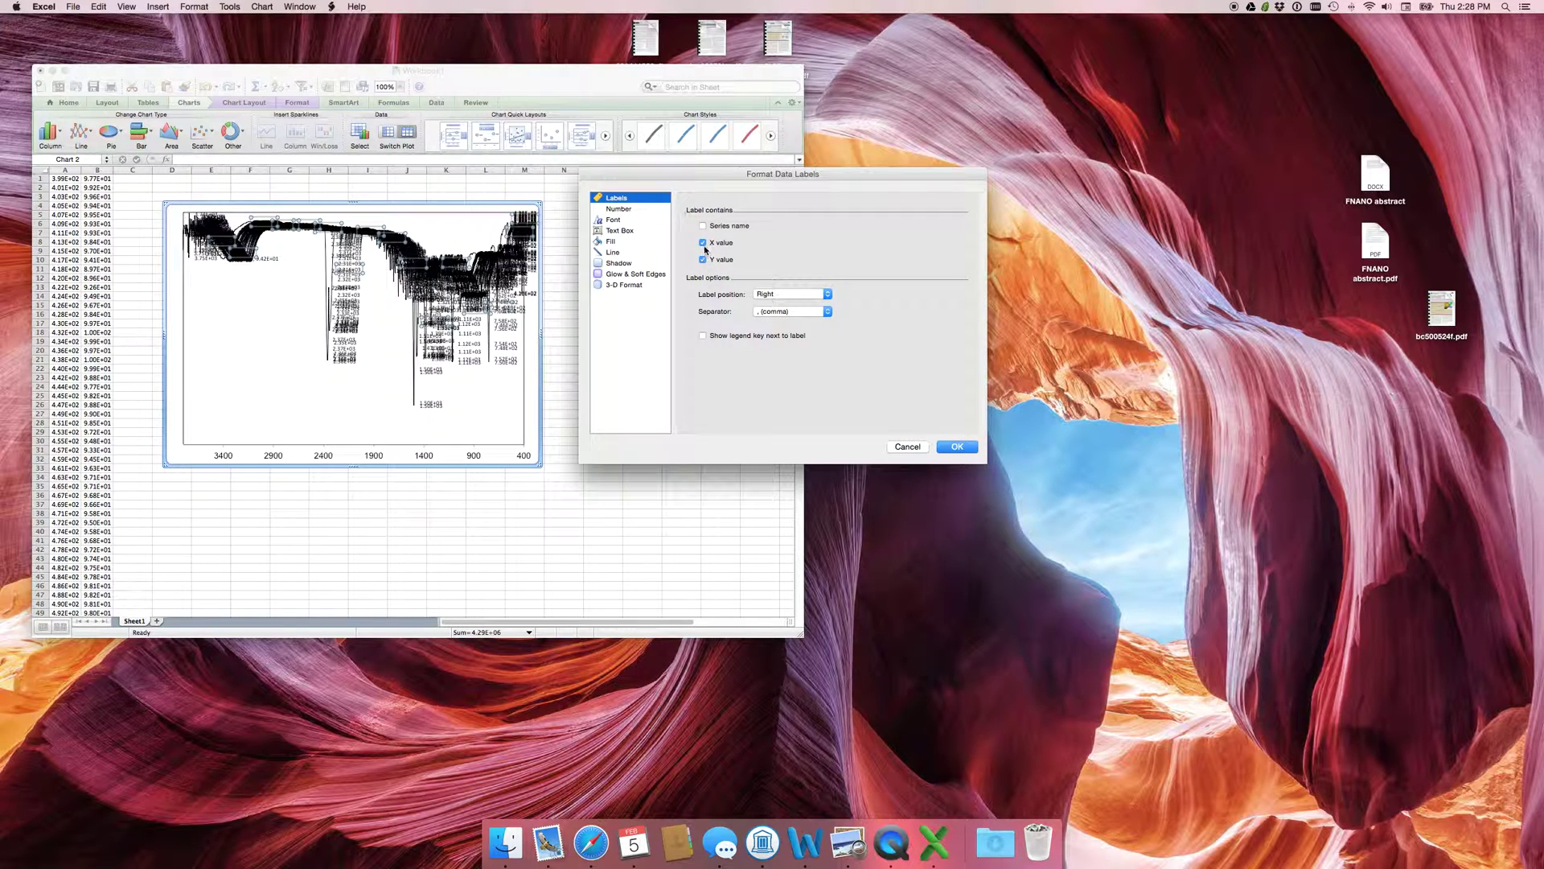
click(703, 243)
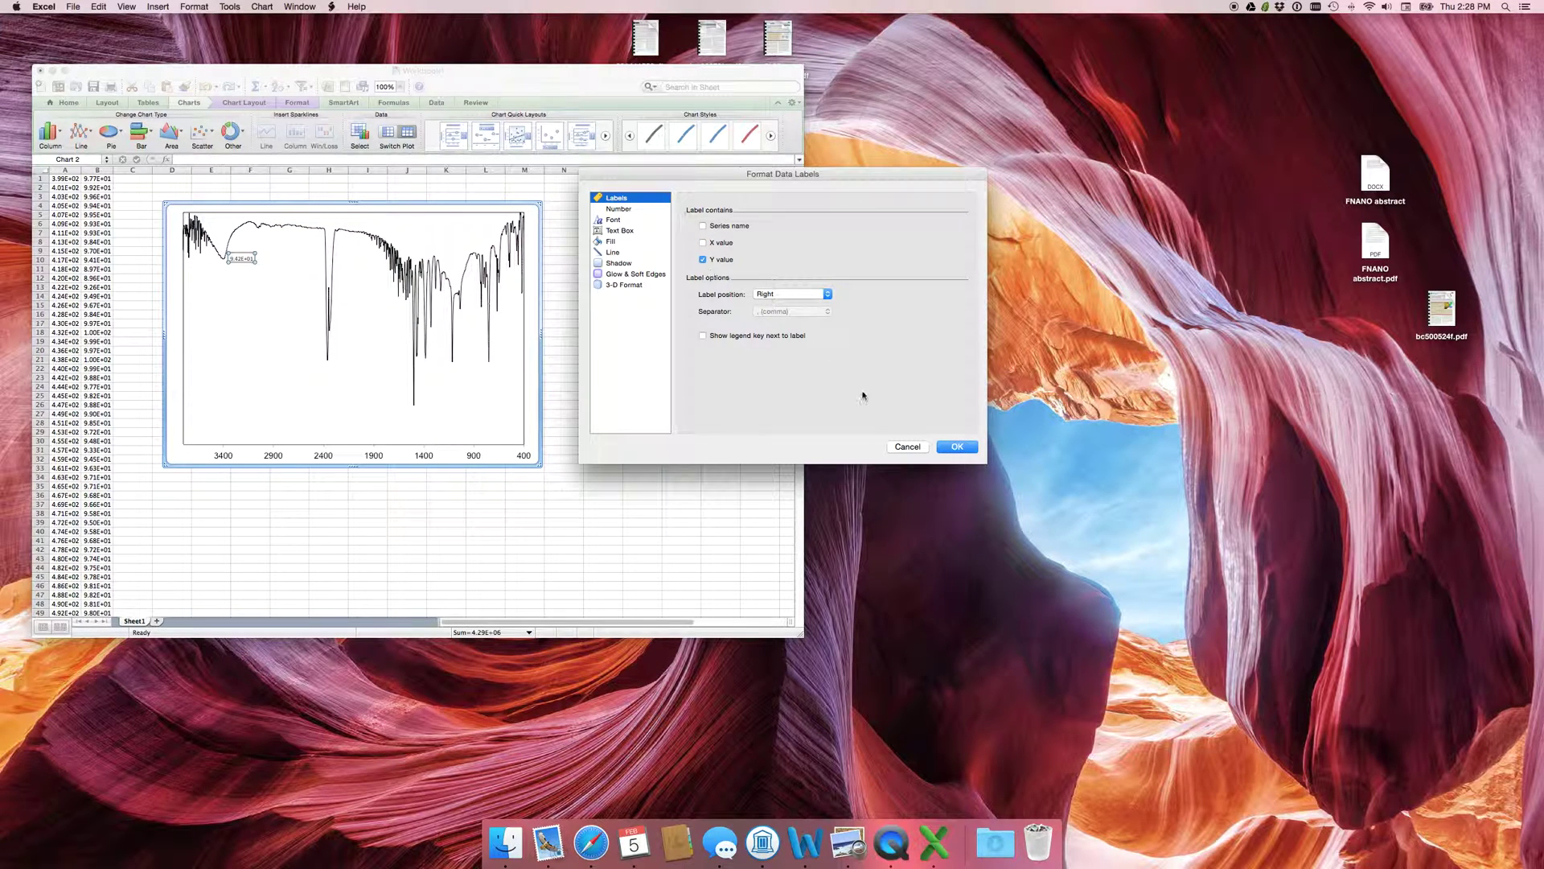
click(907, 447)
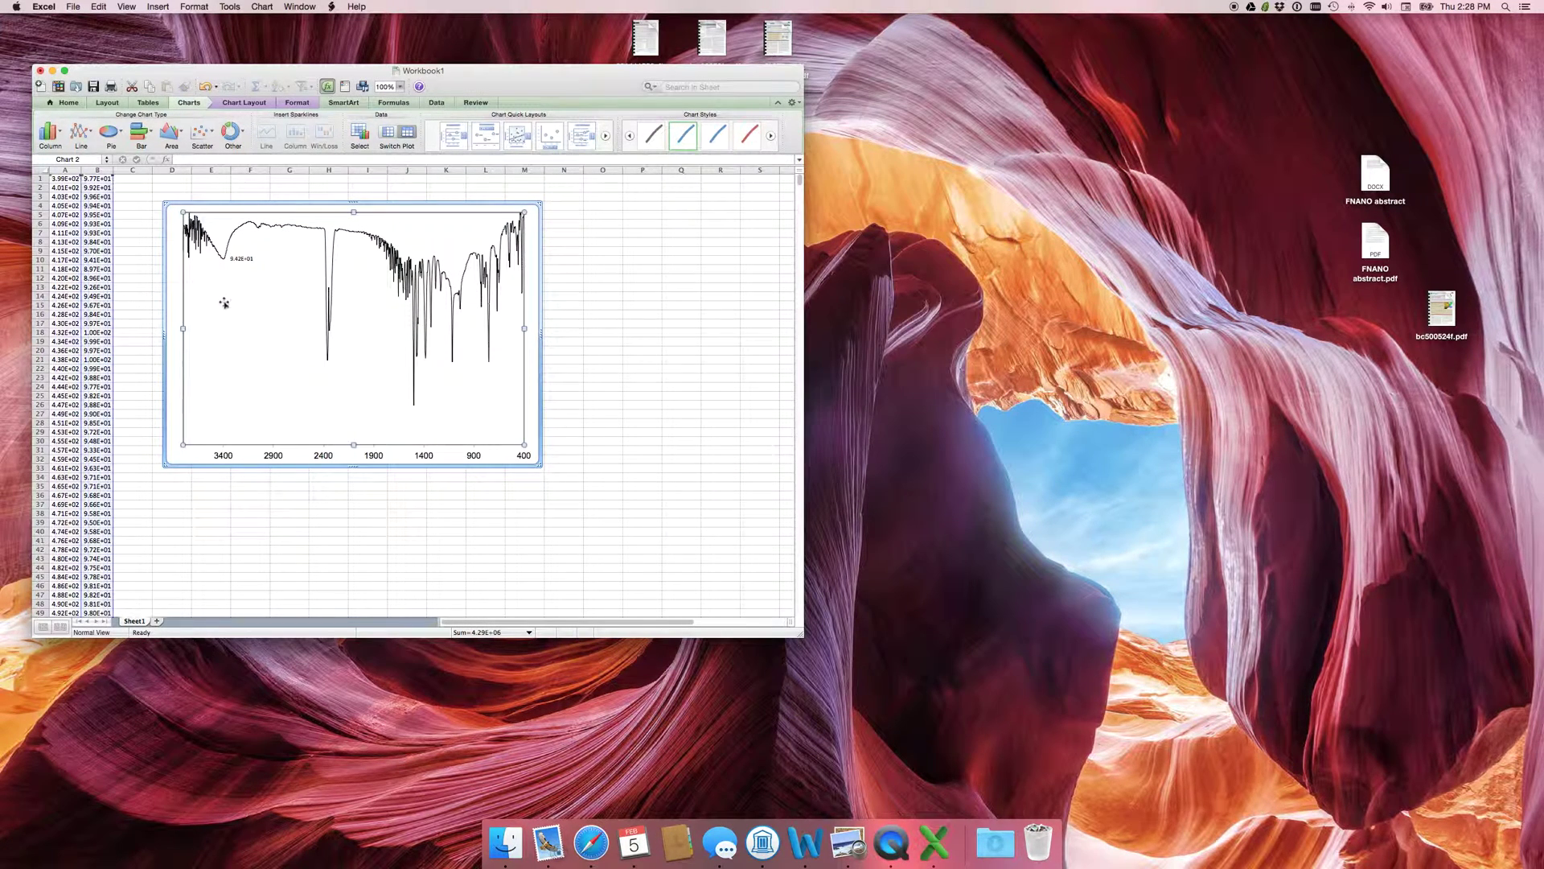
click(234, 258)
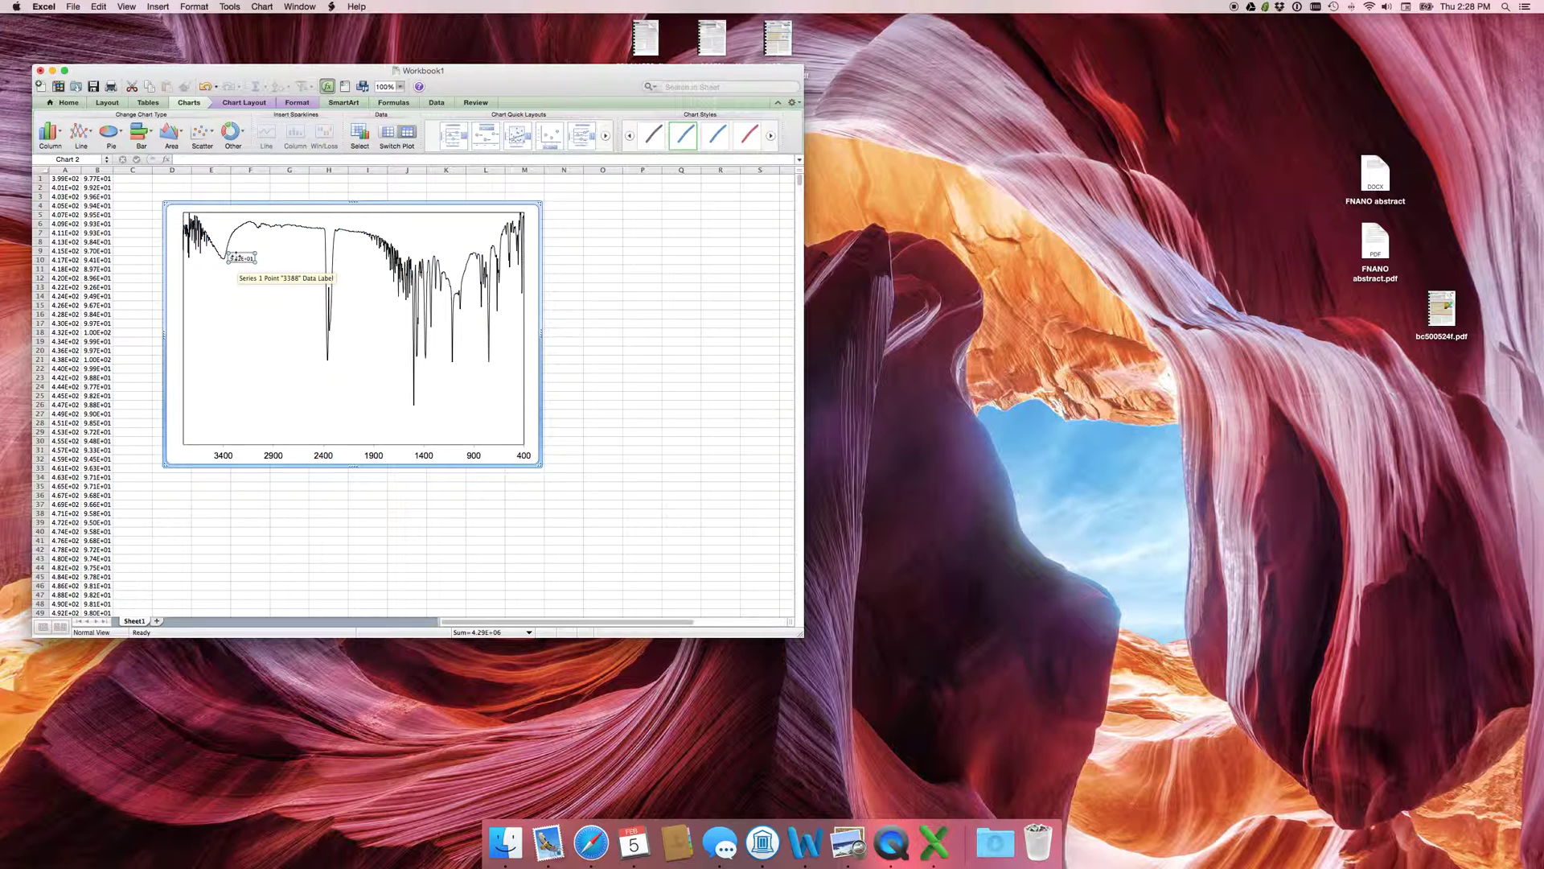
double_click(235, 259)
click(704, 260)
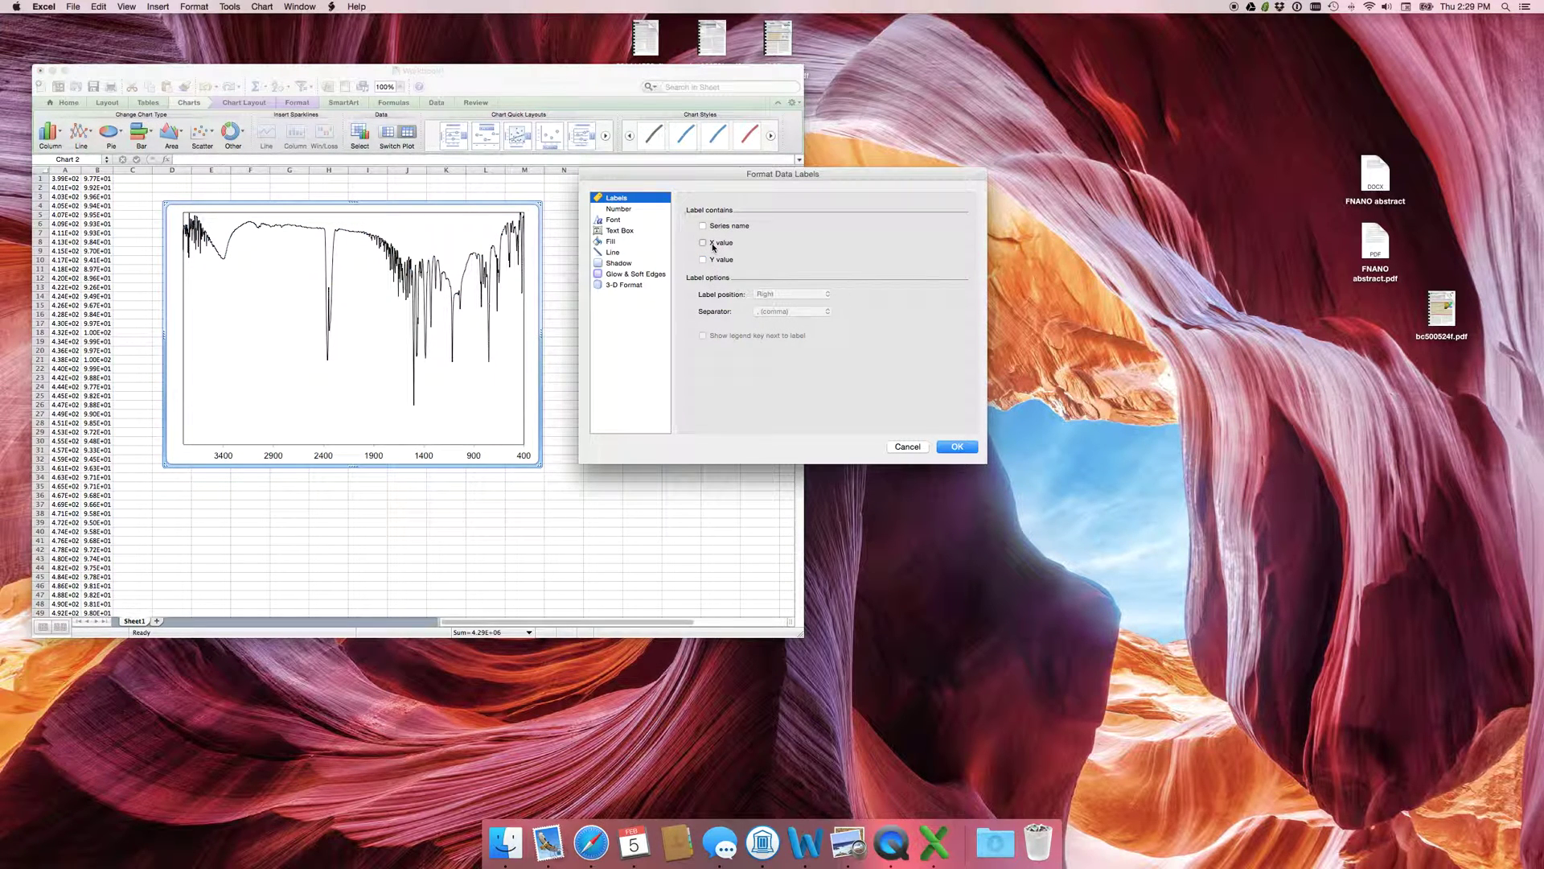
click(703, 243)
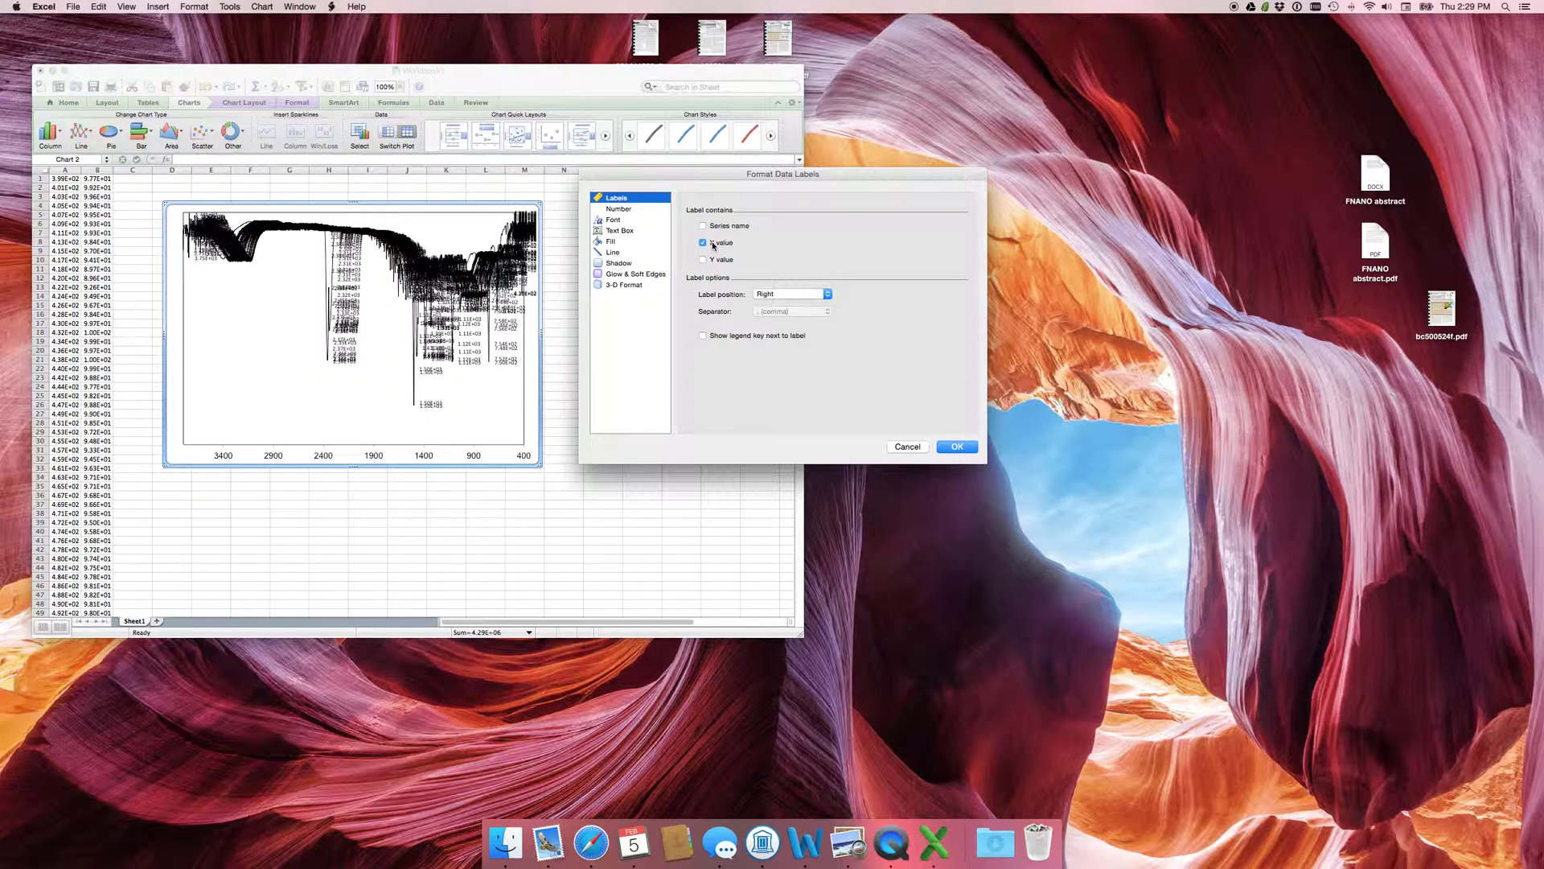
click(703, 243)
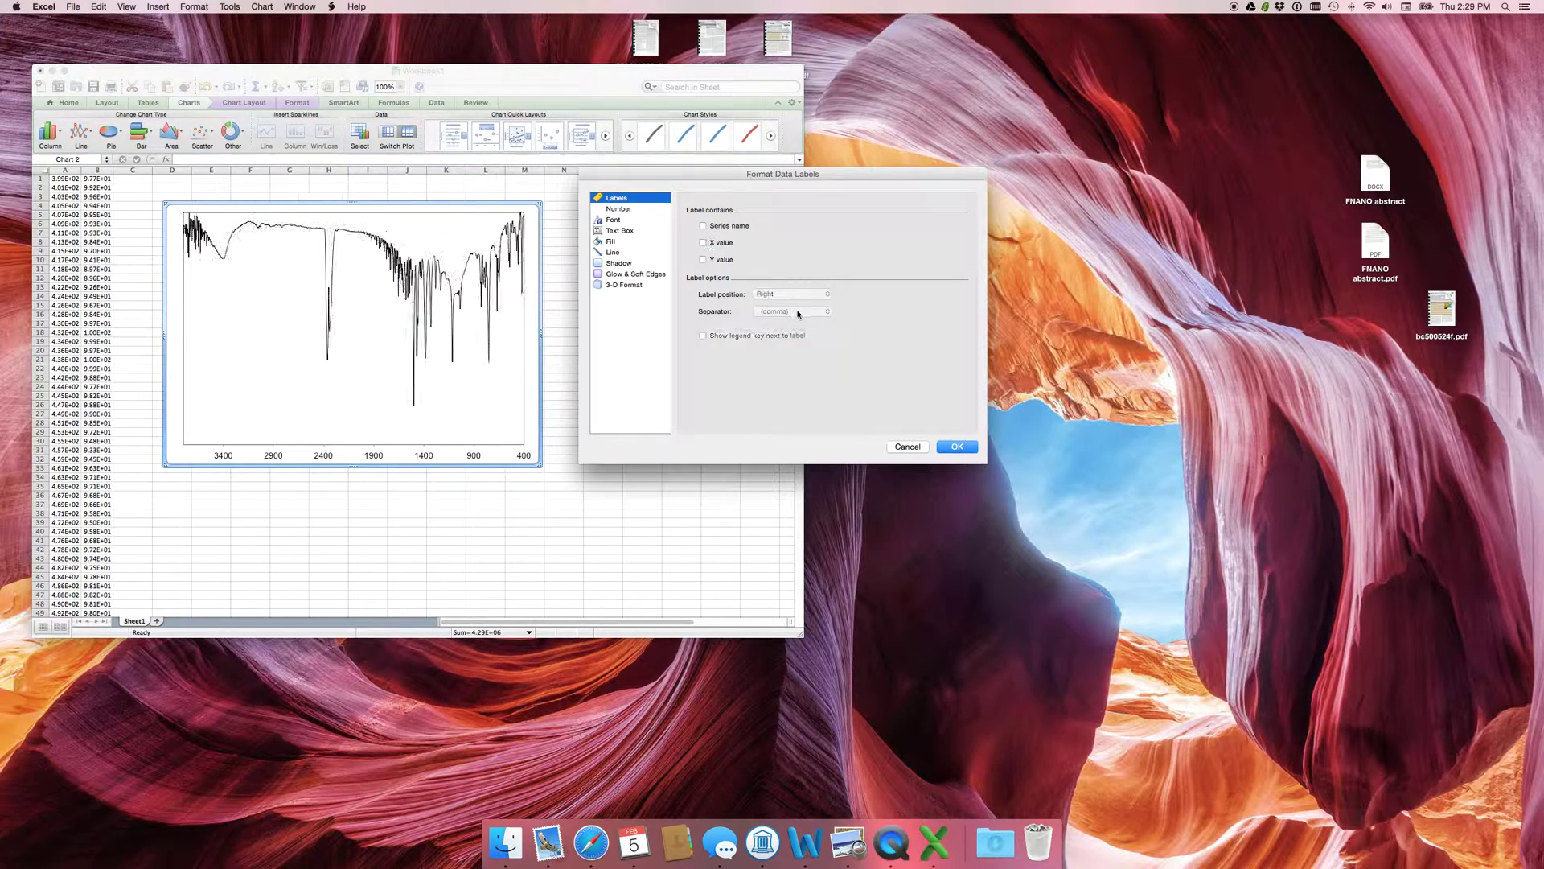
click(907, 447)
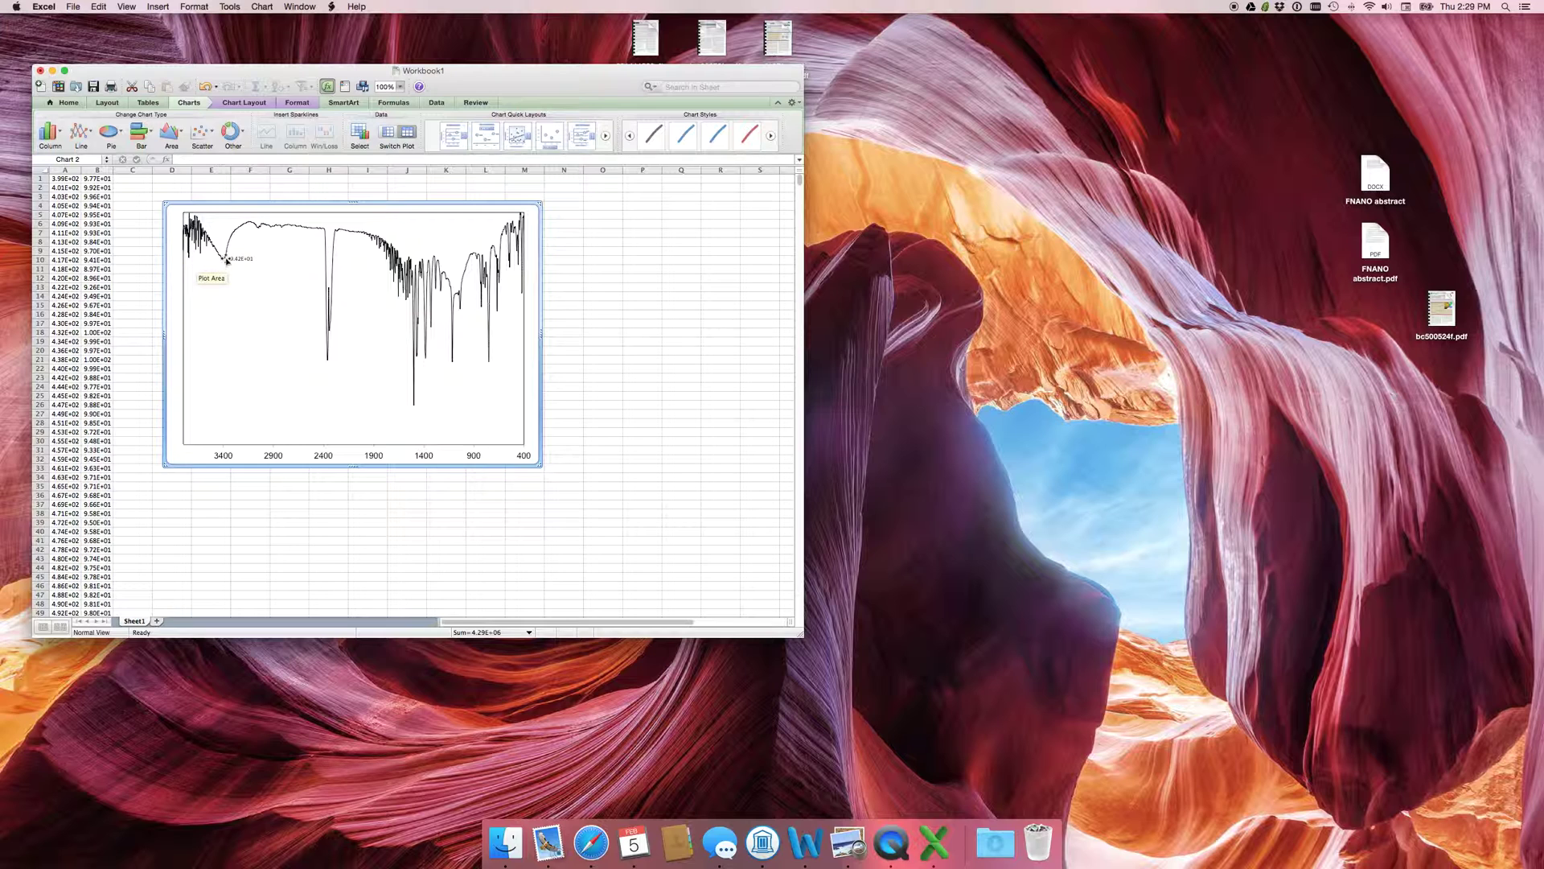
key(Delete)
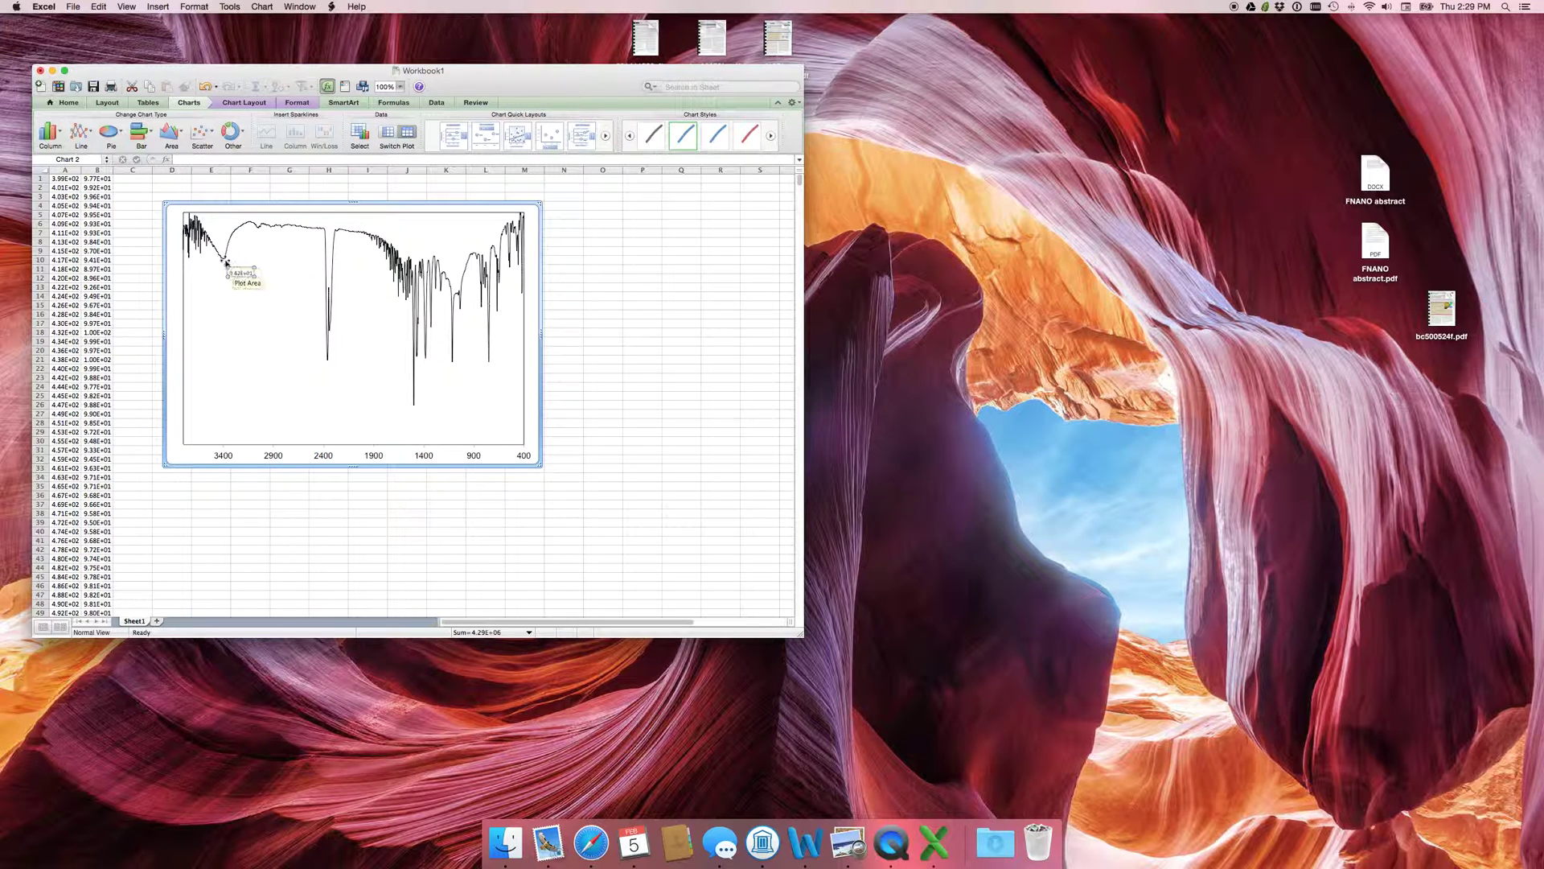
click(224, 261)
click(226, 261)
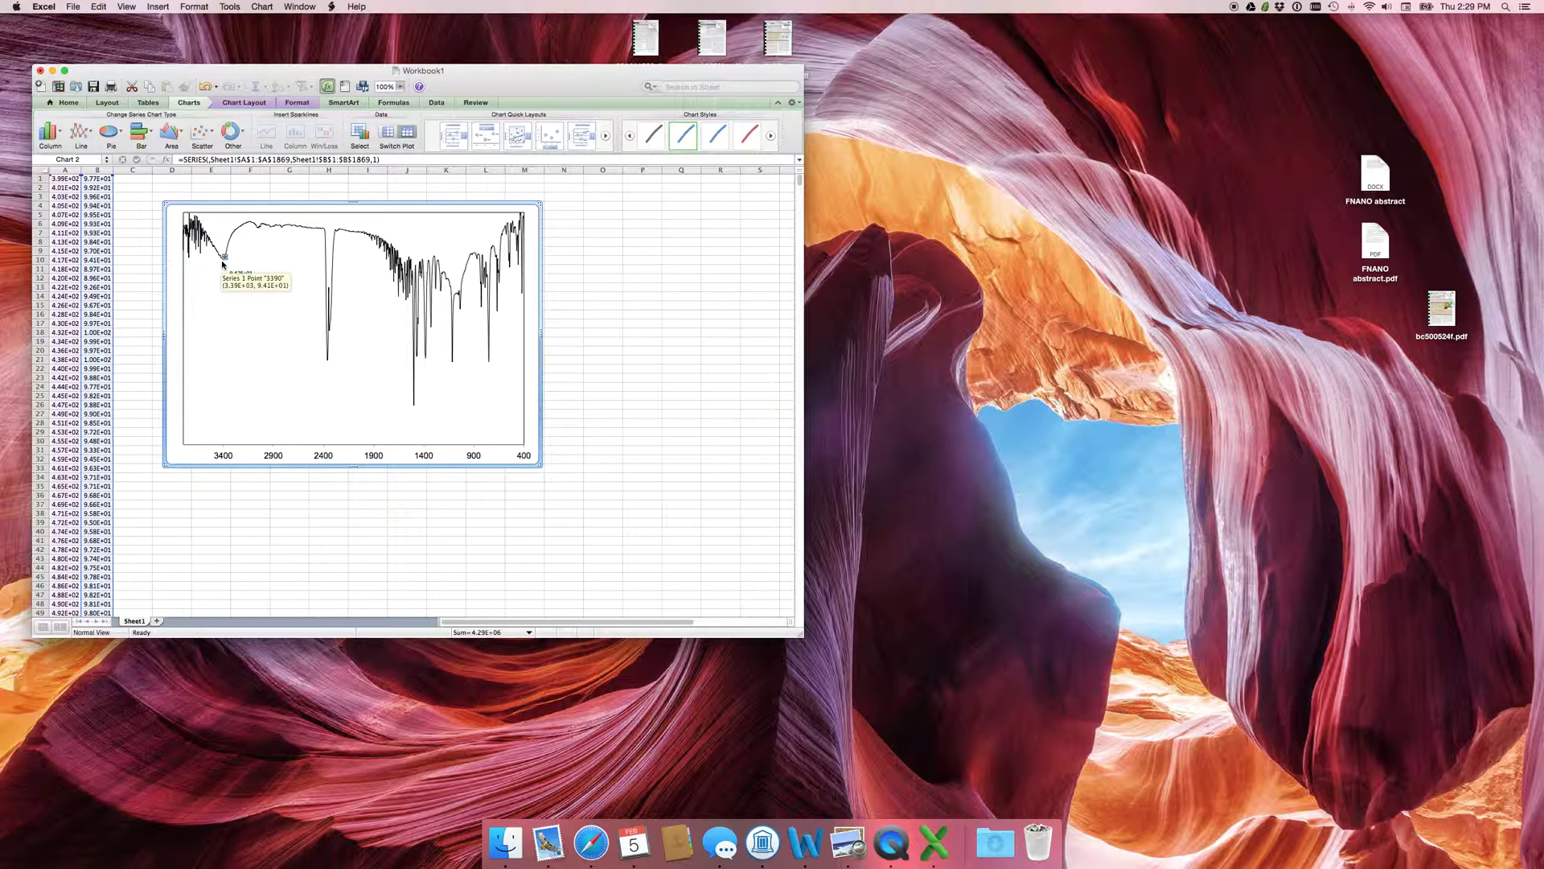
Add a data label to the broad 3380 dip and drag it up-left beside the dip
right_click(225, 262)
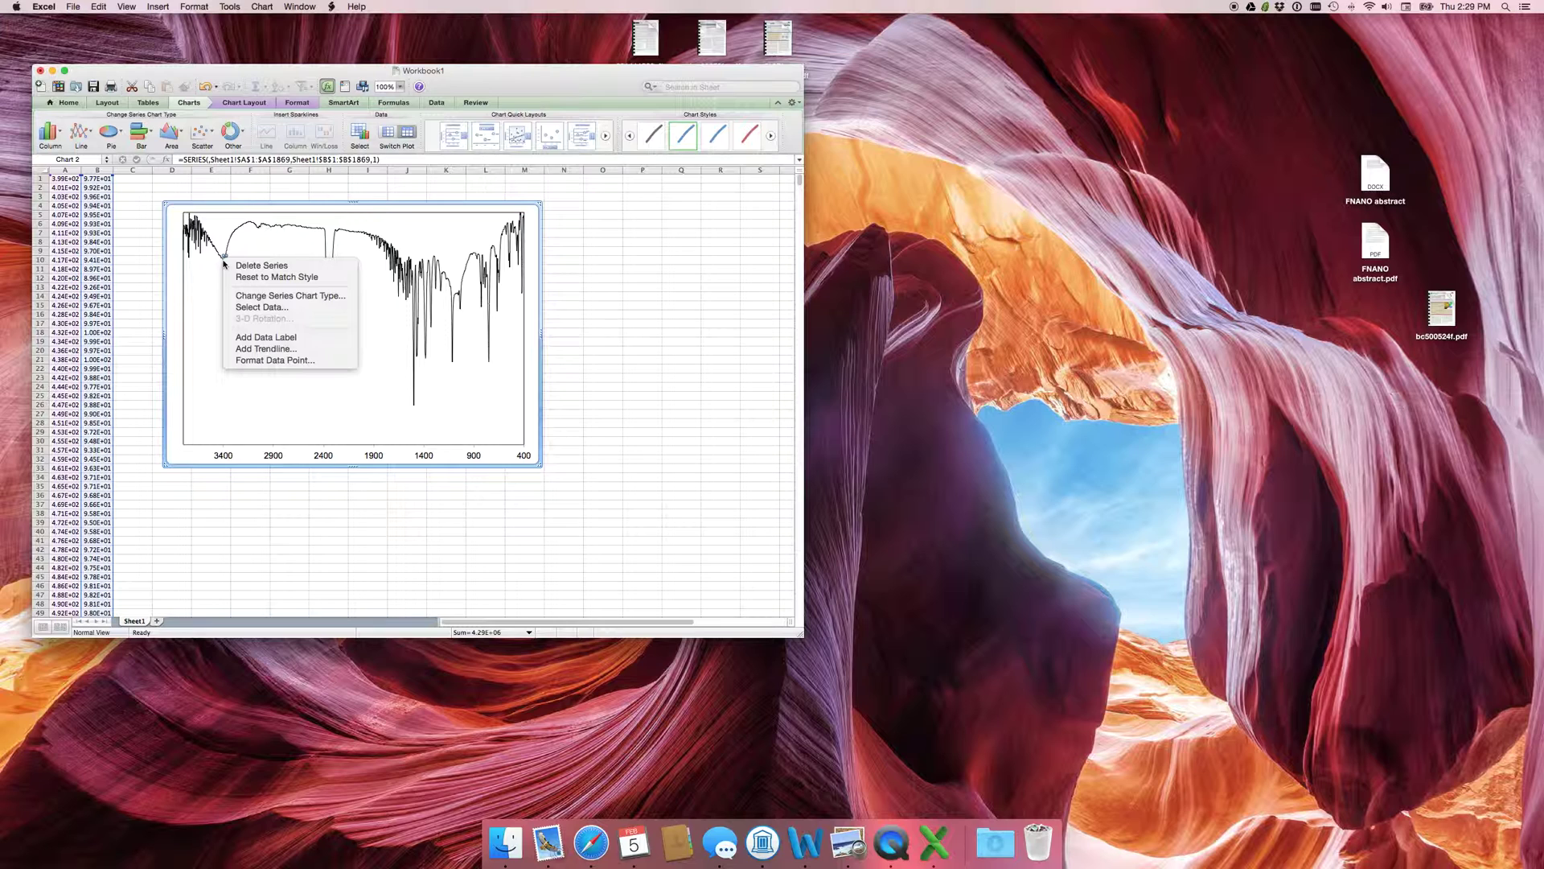
click(266, 337)
drag(263, 300, 221, 264)
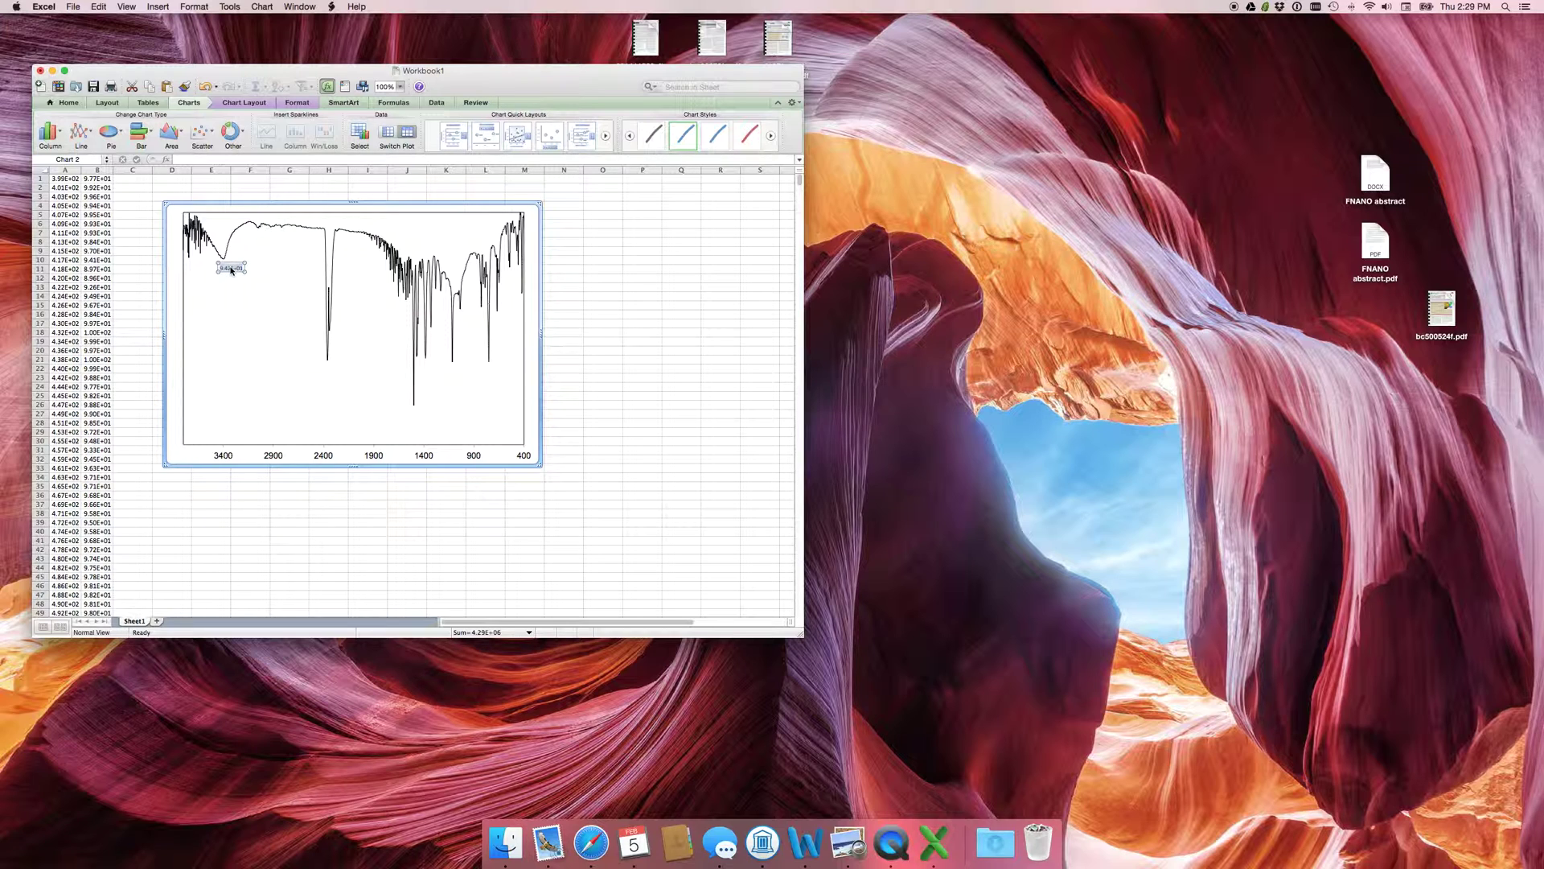
Select the 3380 label, then single out the data point at the sharp dip near 2400
mouse_move(228, 265)
click(226, 266)
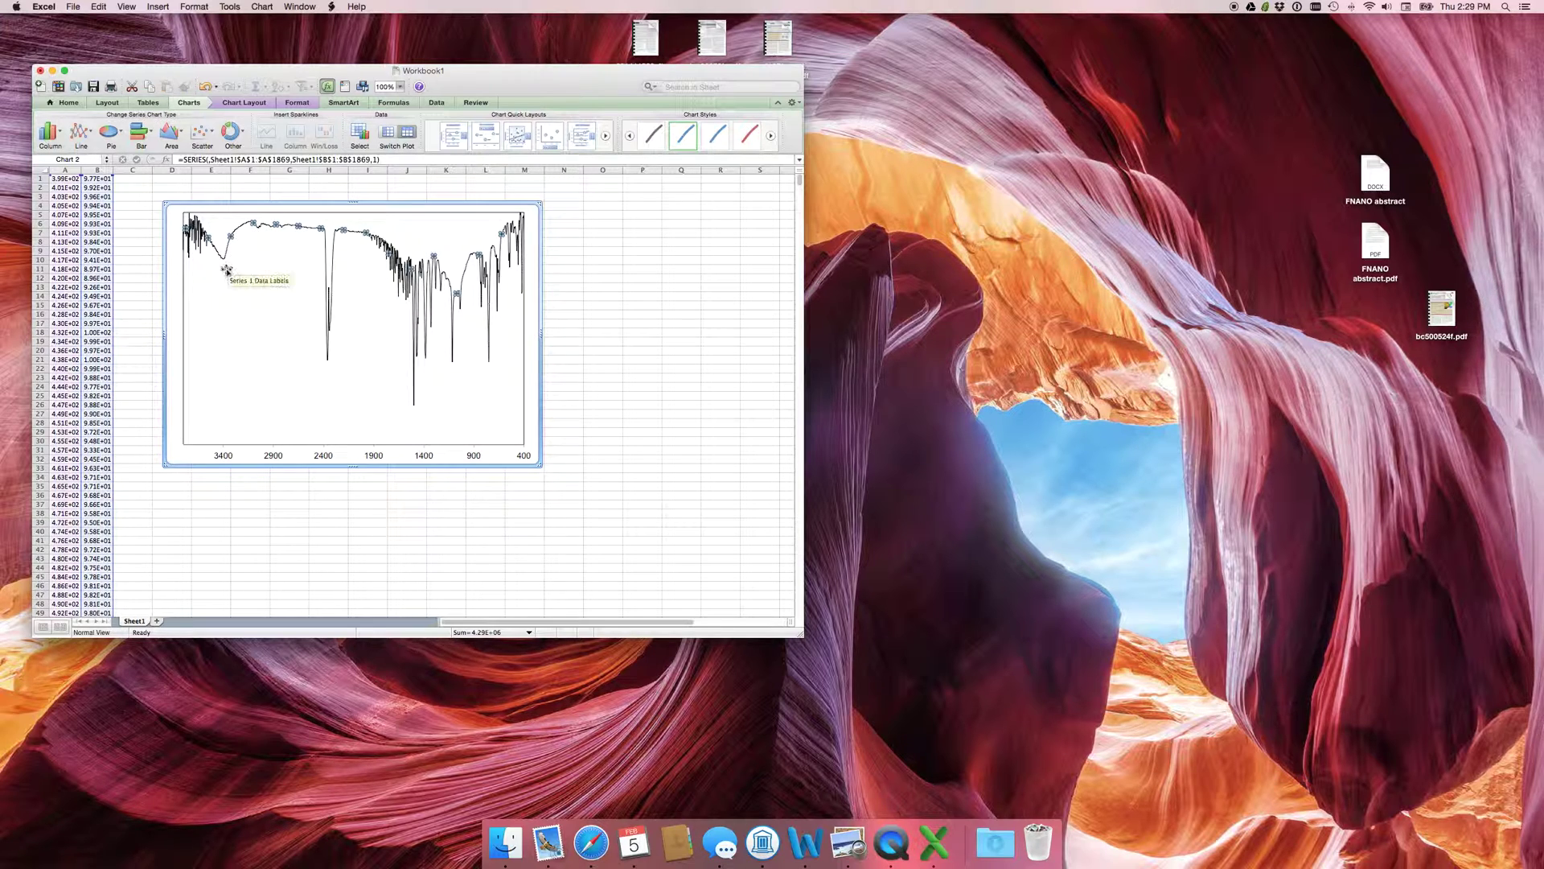
click(225, 269)
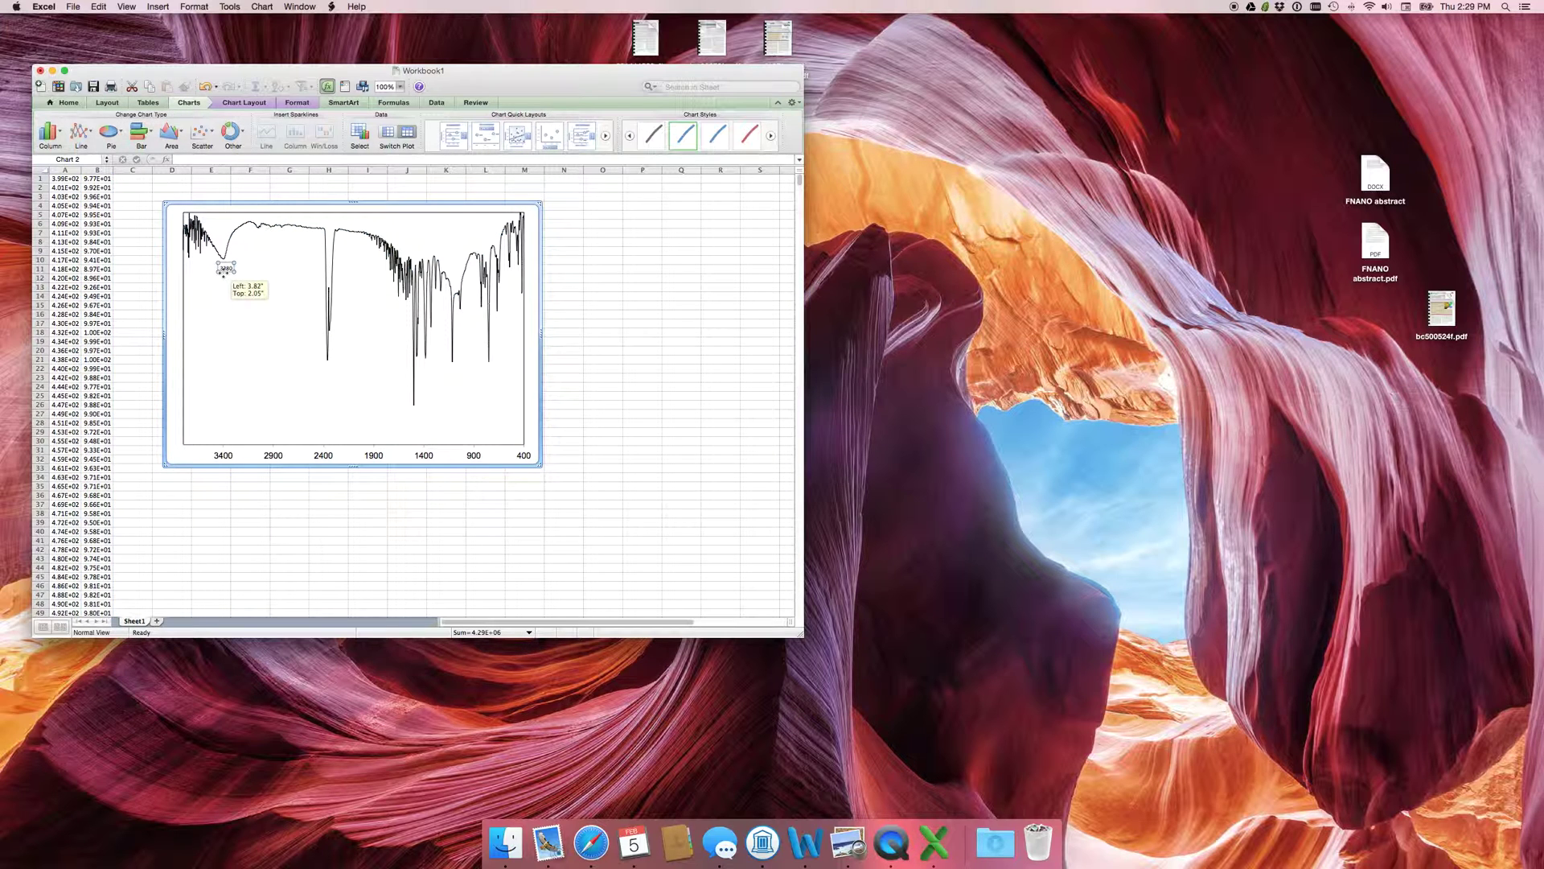
click(329, 364)
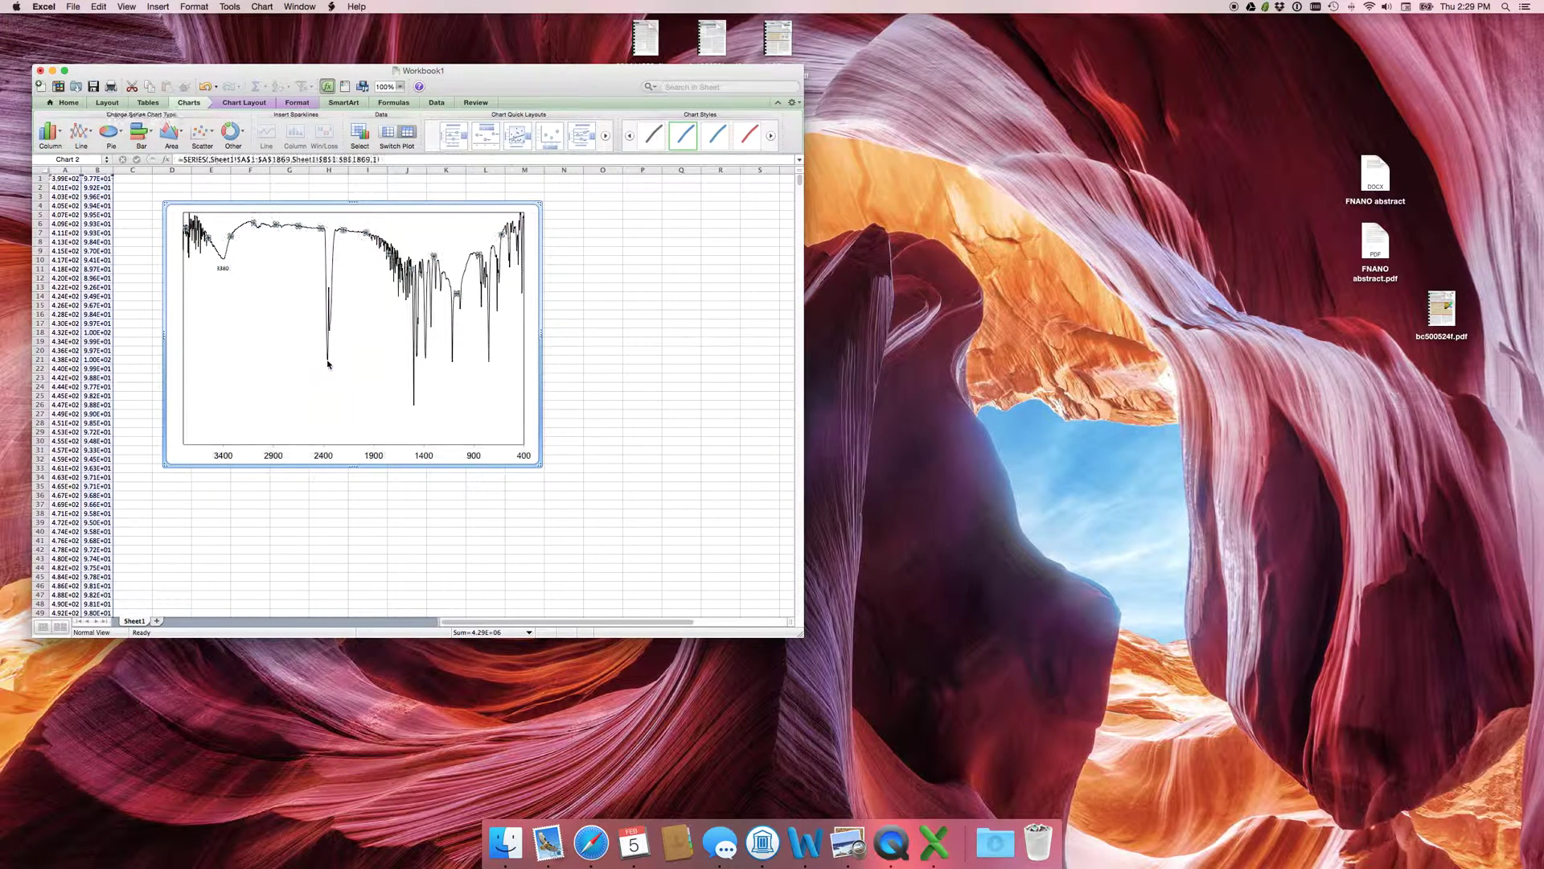
click(329, 364)
Add a data label to the sharp dip showing the X value (wavenumber) instead of the Y value
right_click(329, 364)
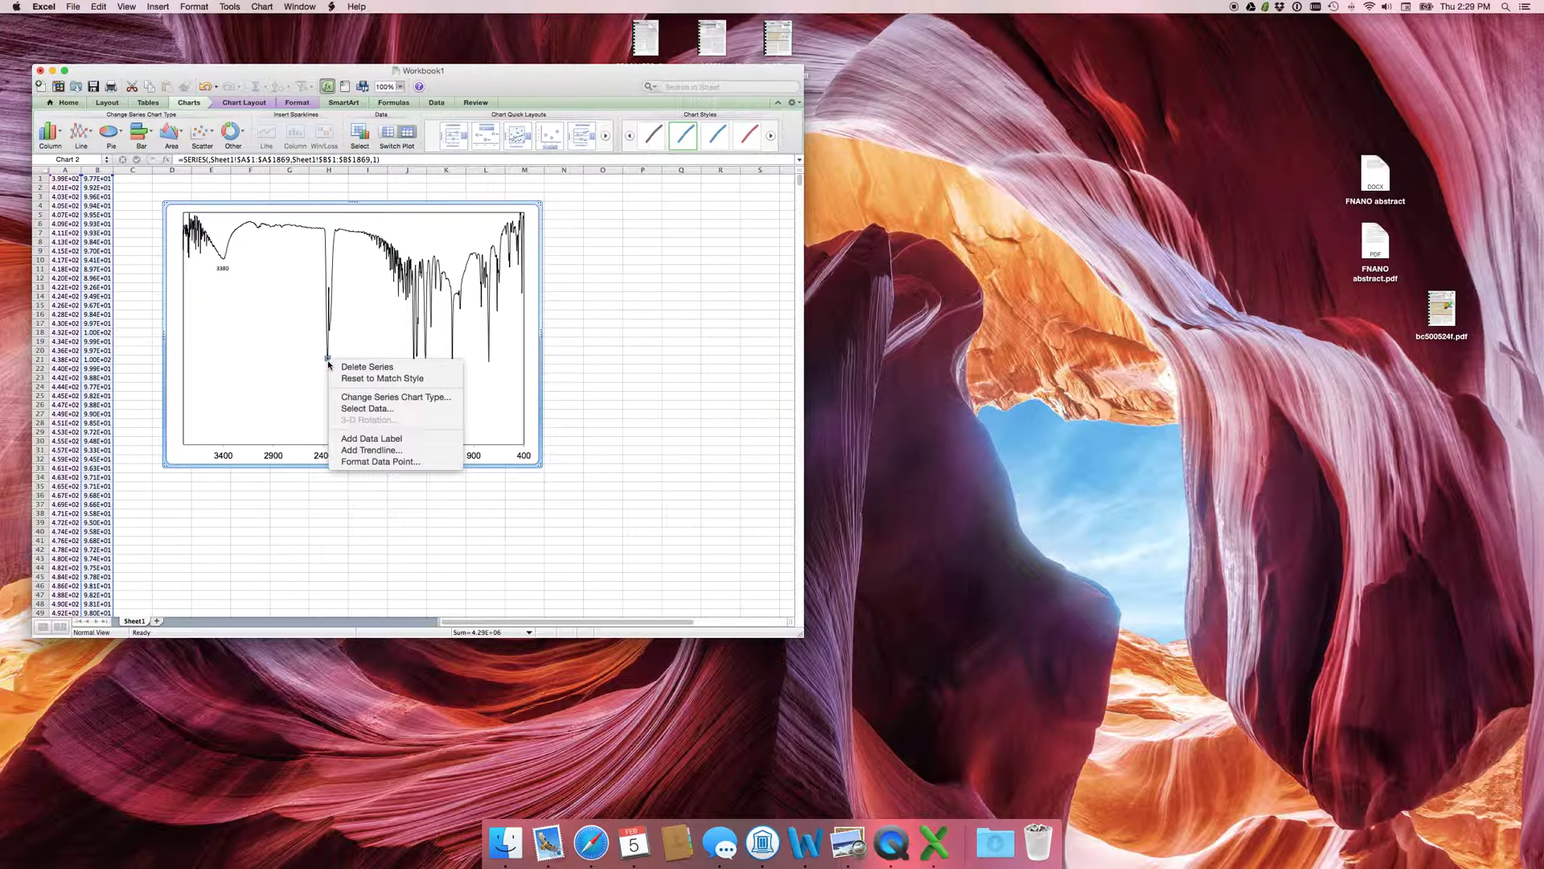
click(398, 438)
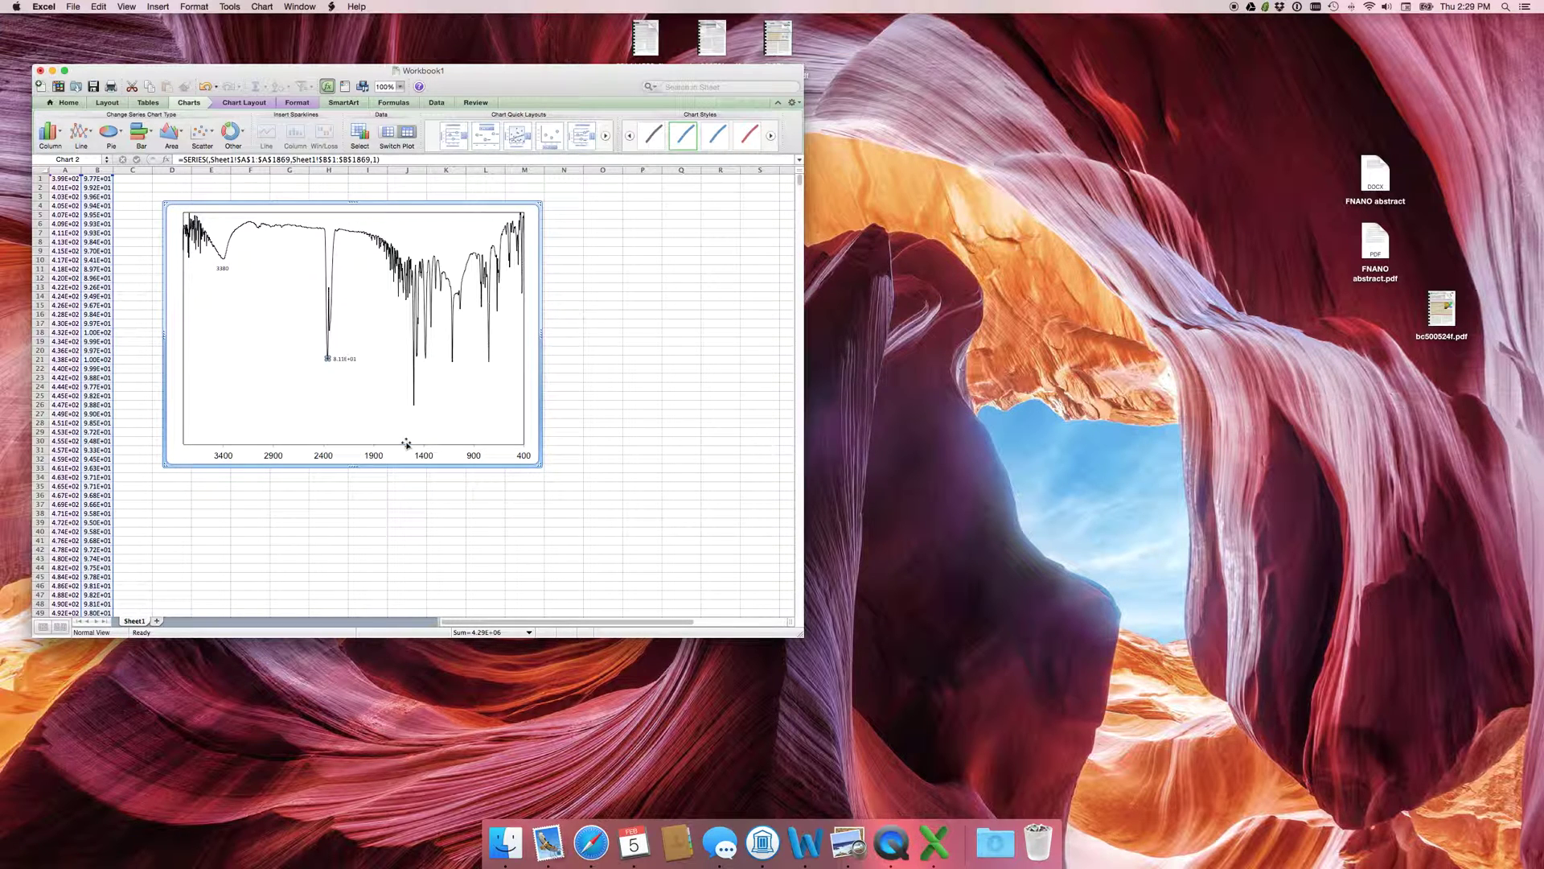
click(345, 360)
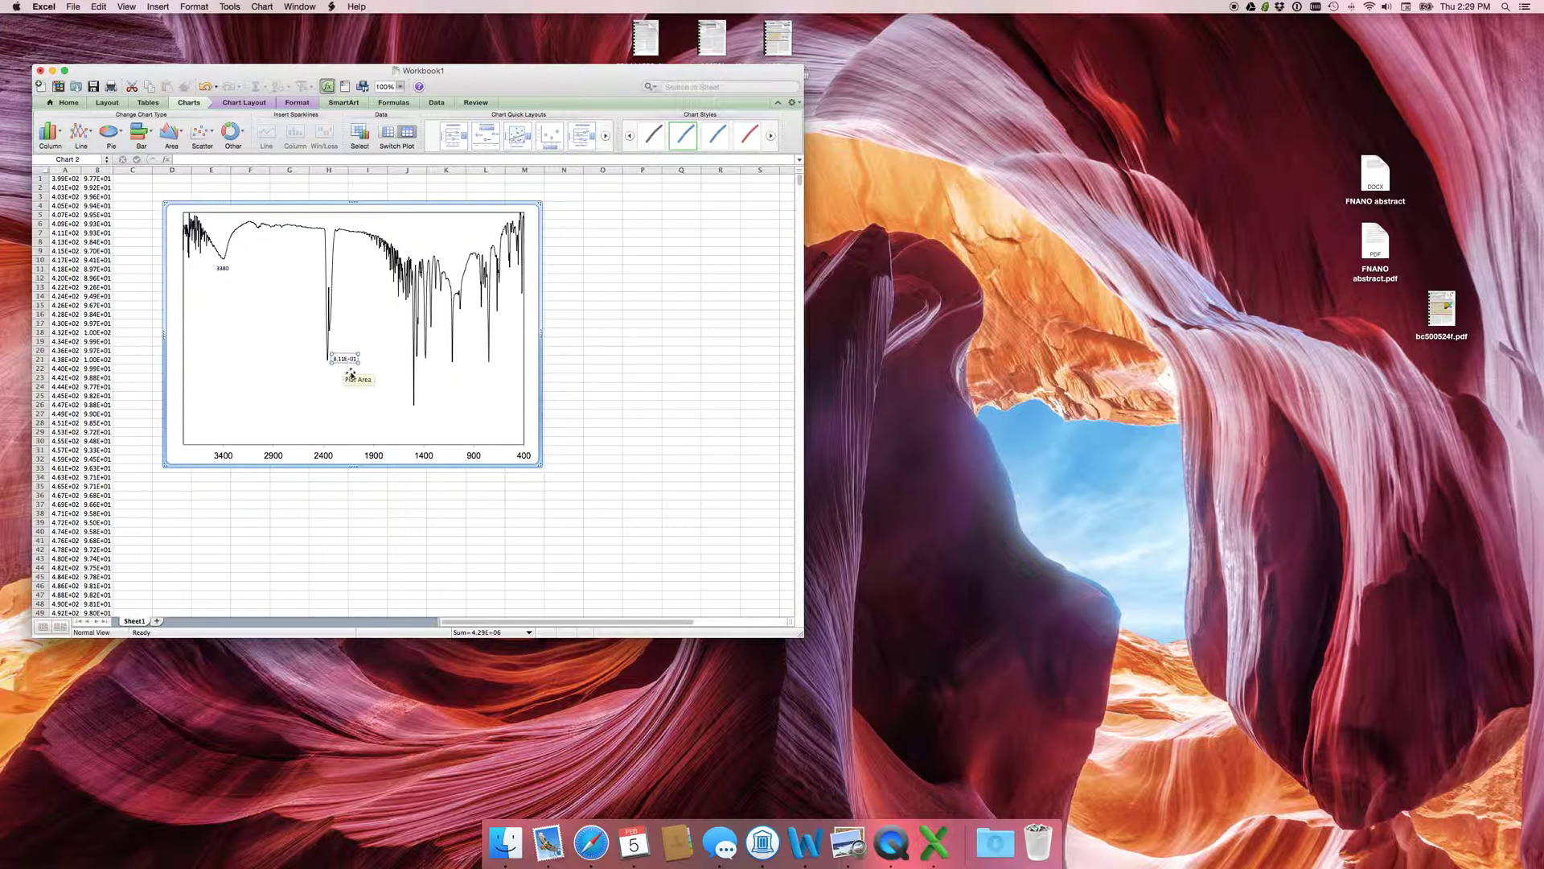
double_click(345, 360)
click(703, 242)
click(703, 257)
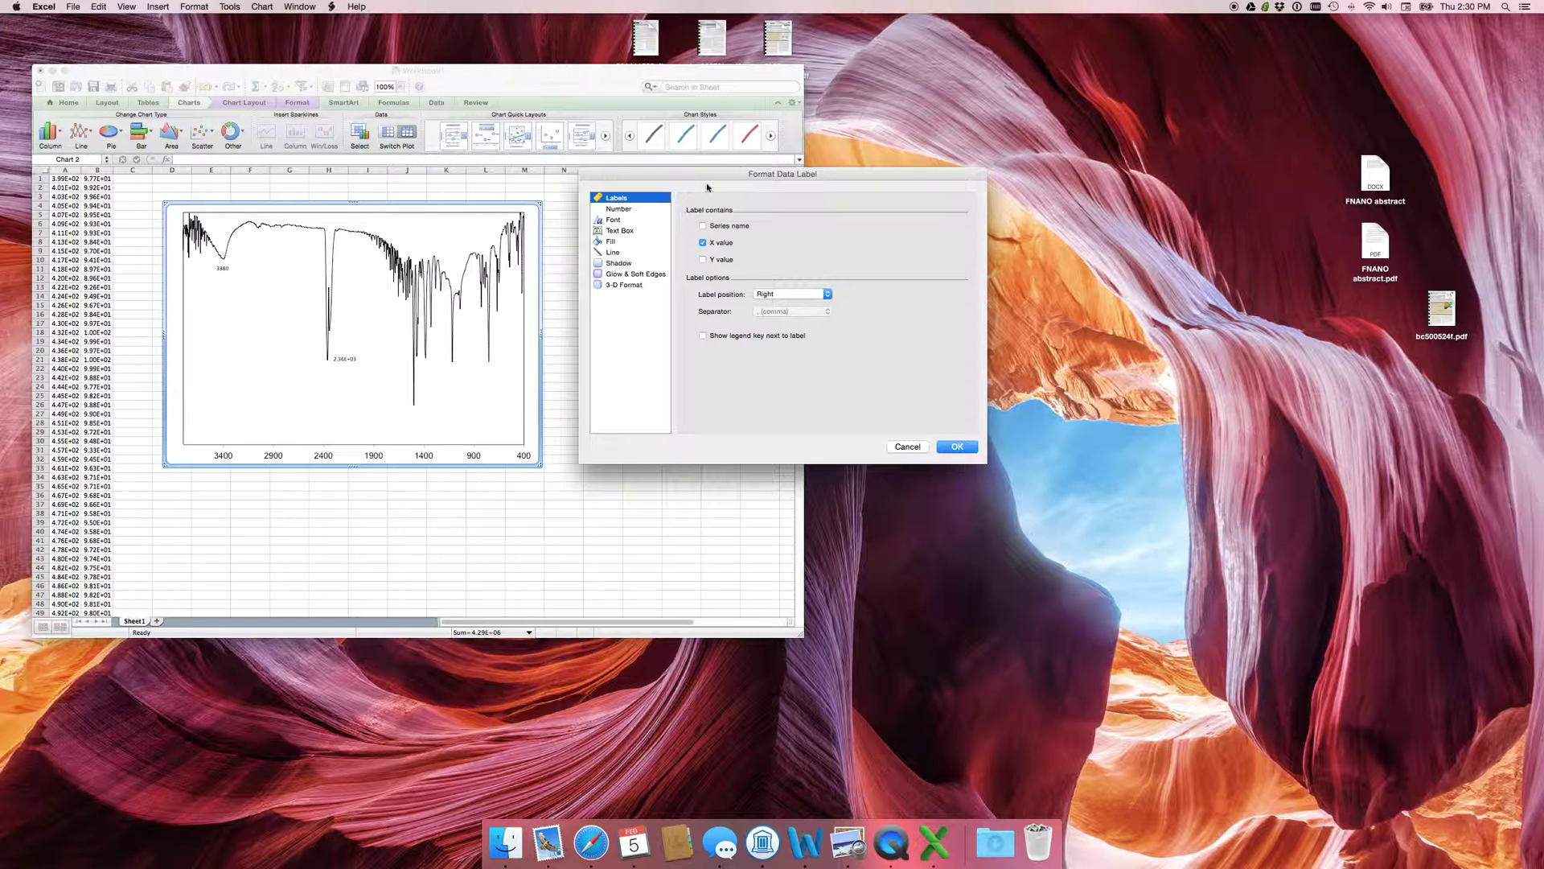
Format the label as a Number with no decimals and no thousands separator
click(620, 209)
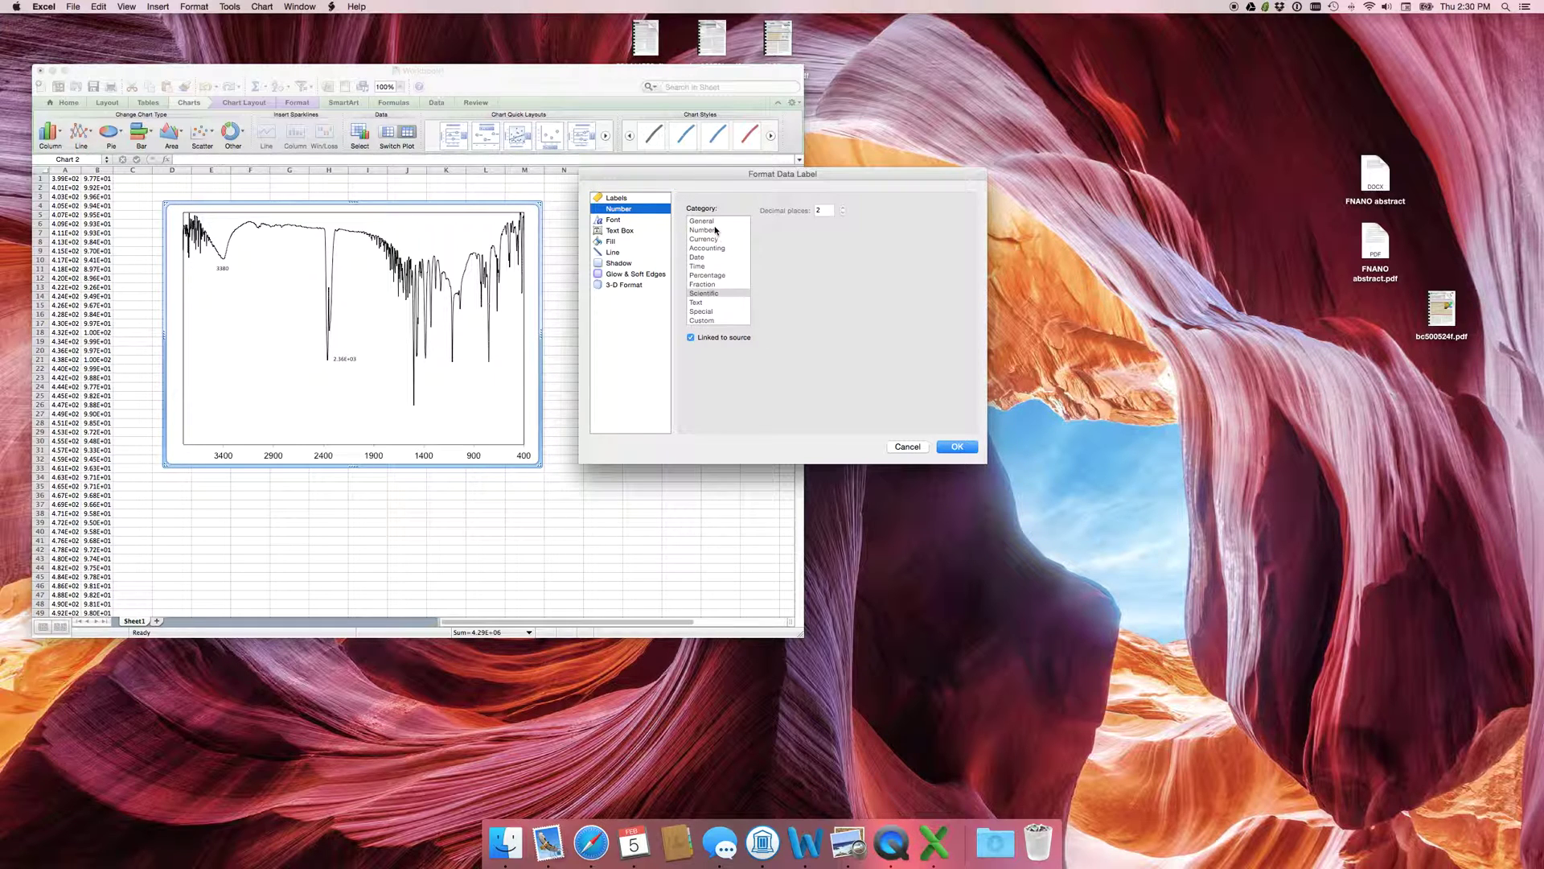
click(711, 340)
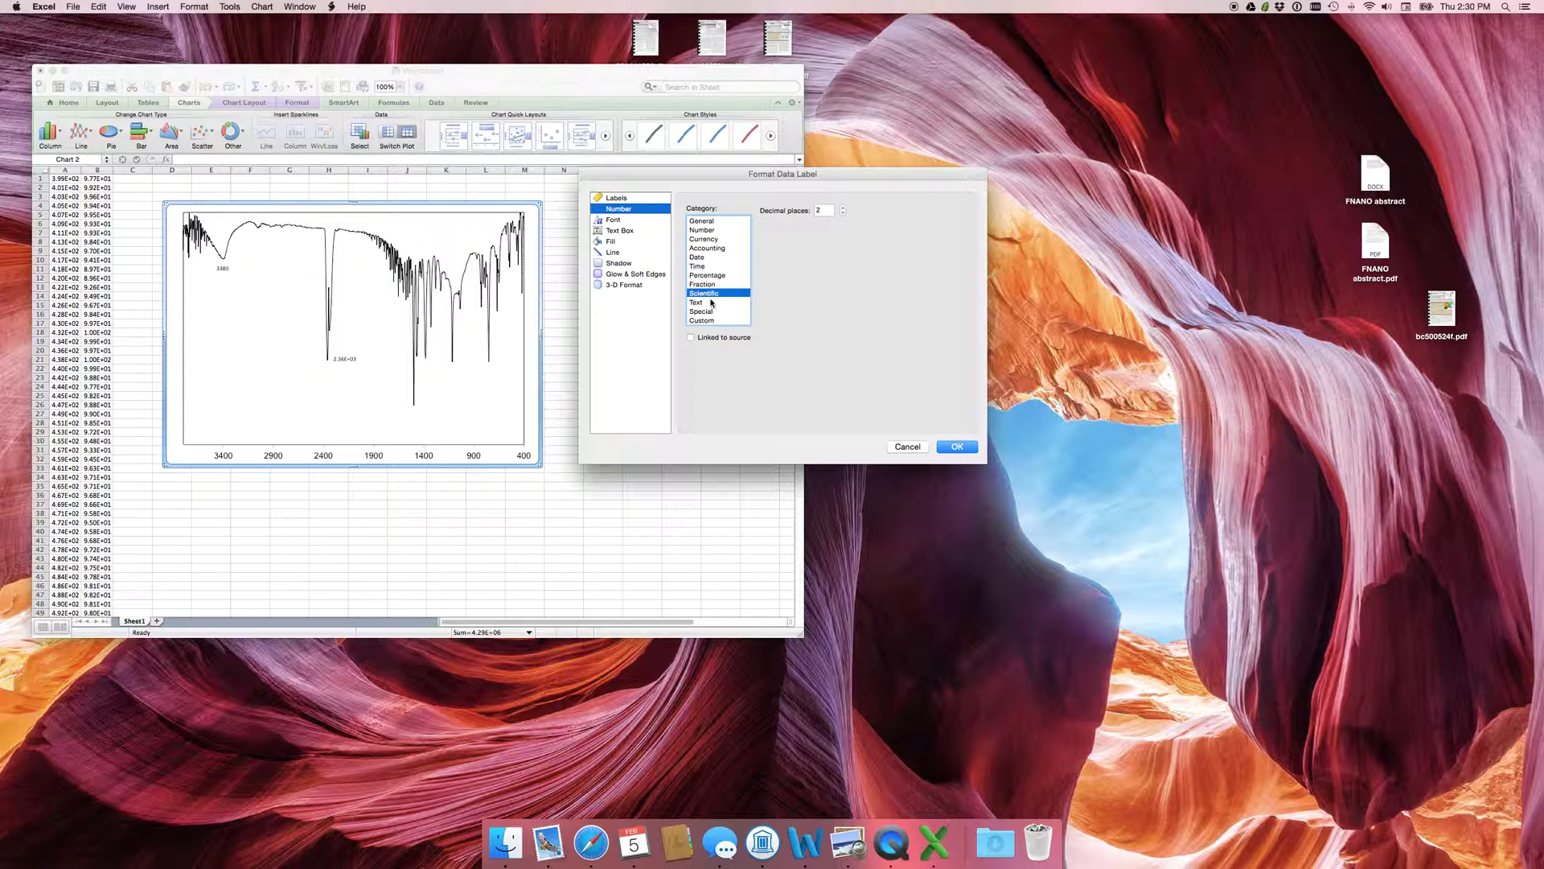
click(723, 231)
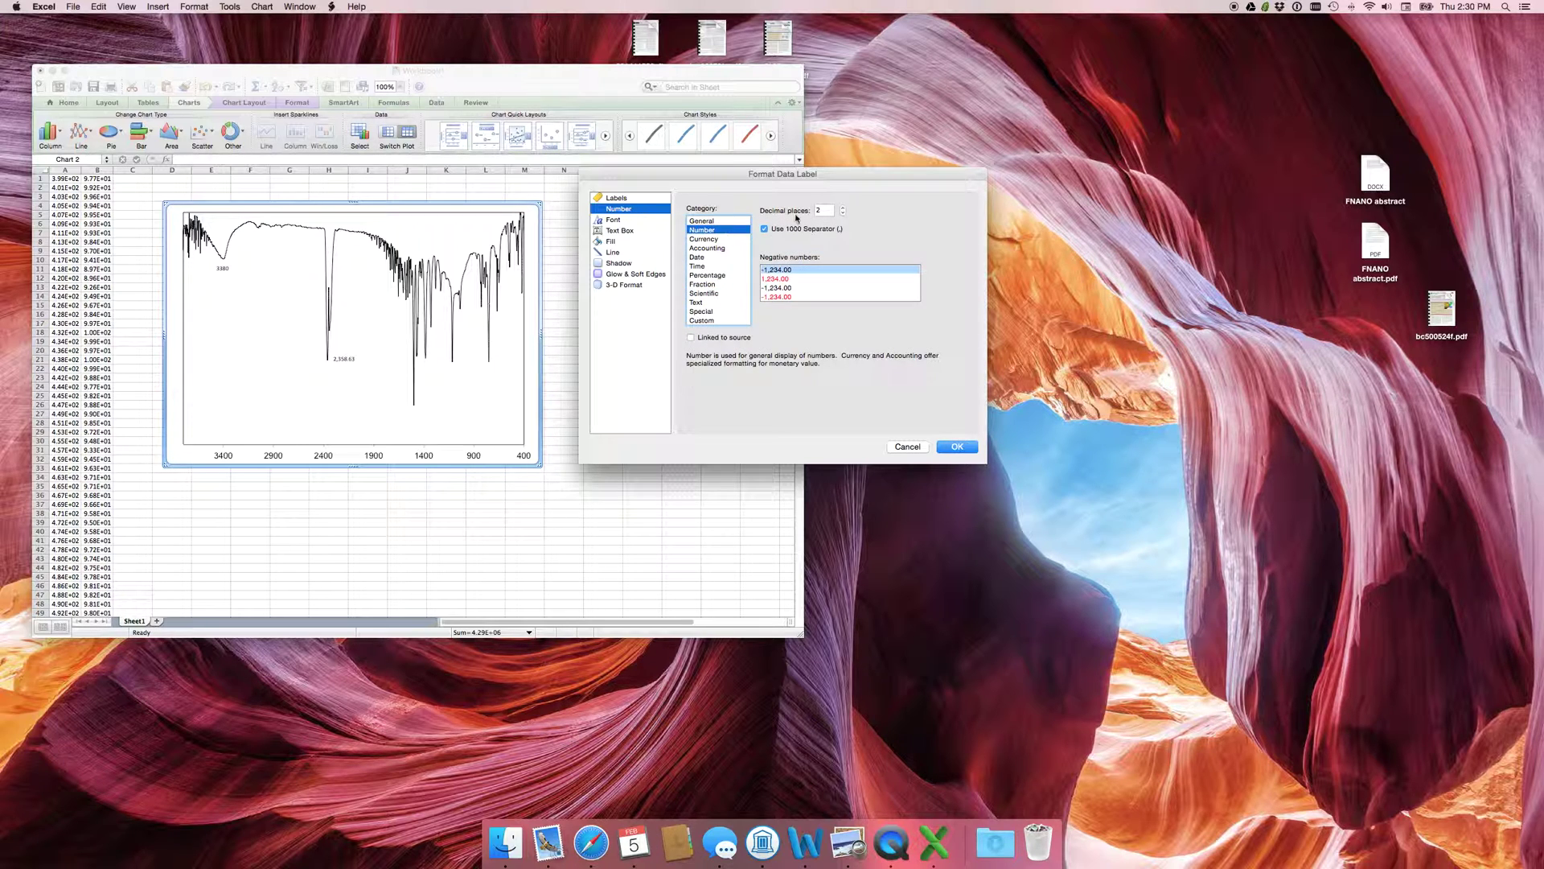
click(842, 213)
click(802, 231)
click(953, 446)
mouse_move(333, 330)
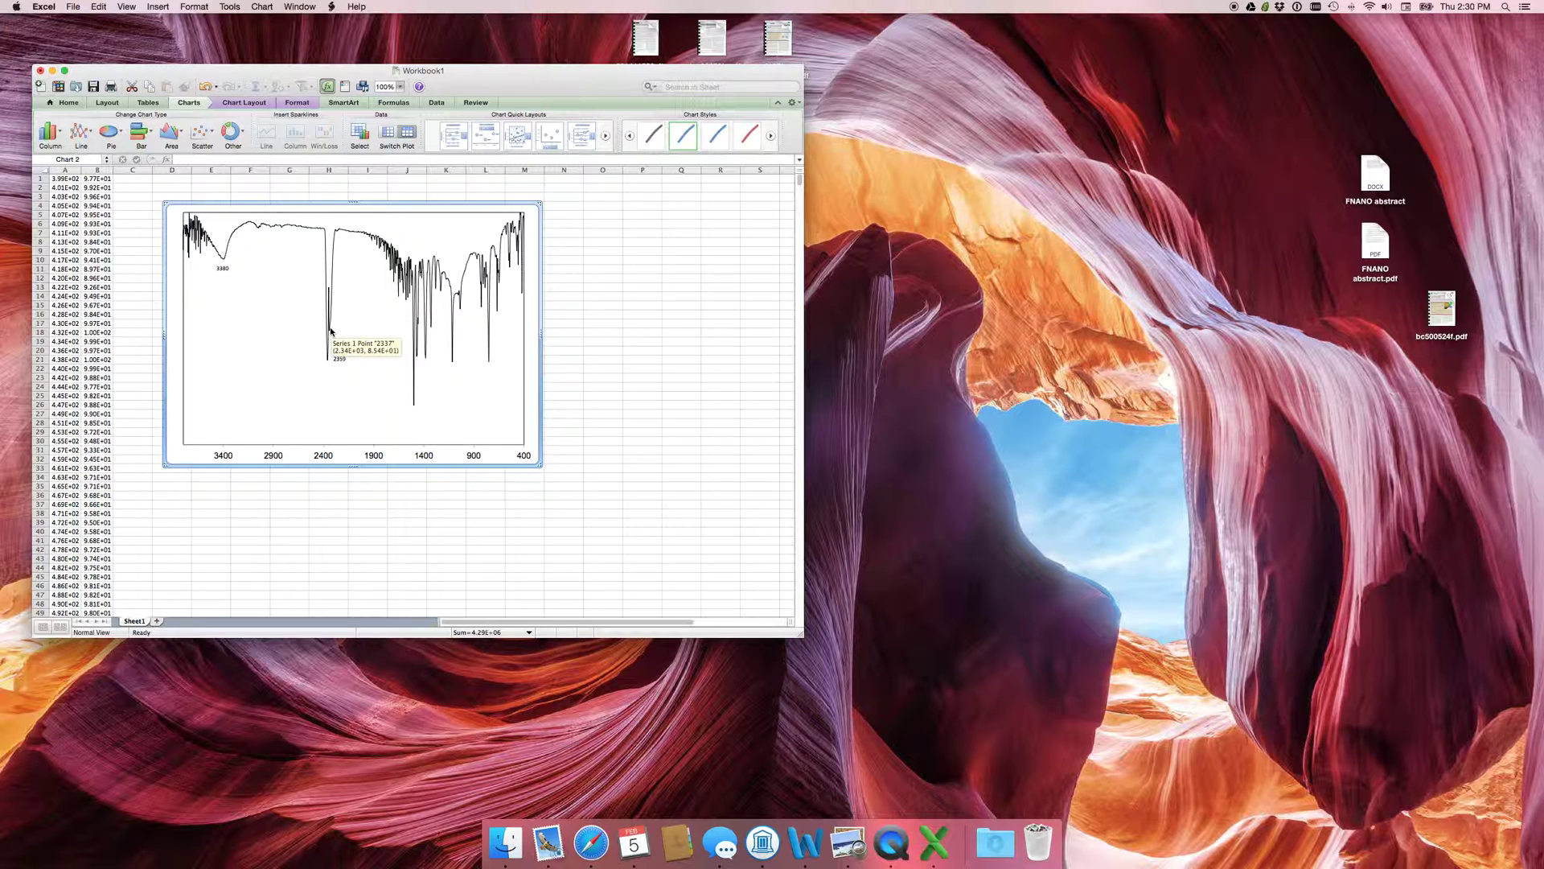
Add a data label at the neighbouring dip showing only its X value (wavenumber)
click(330, 330)
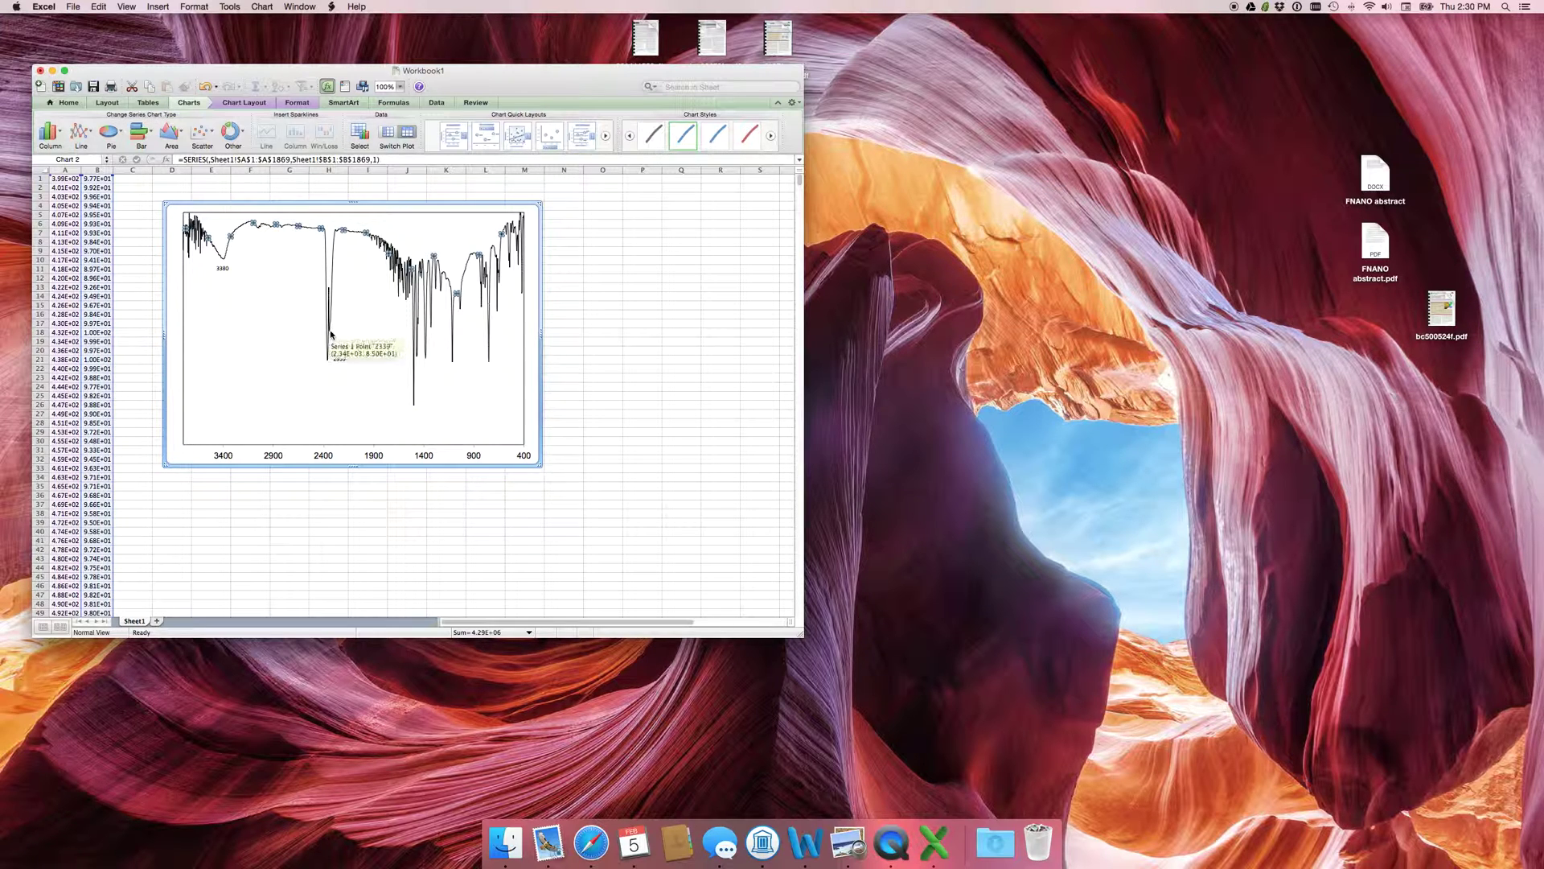
right_click(330, 330)
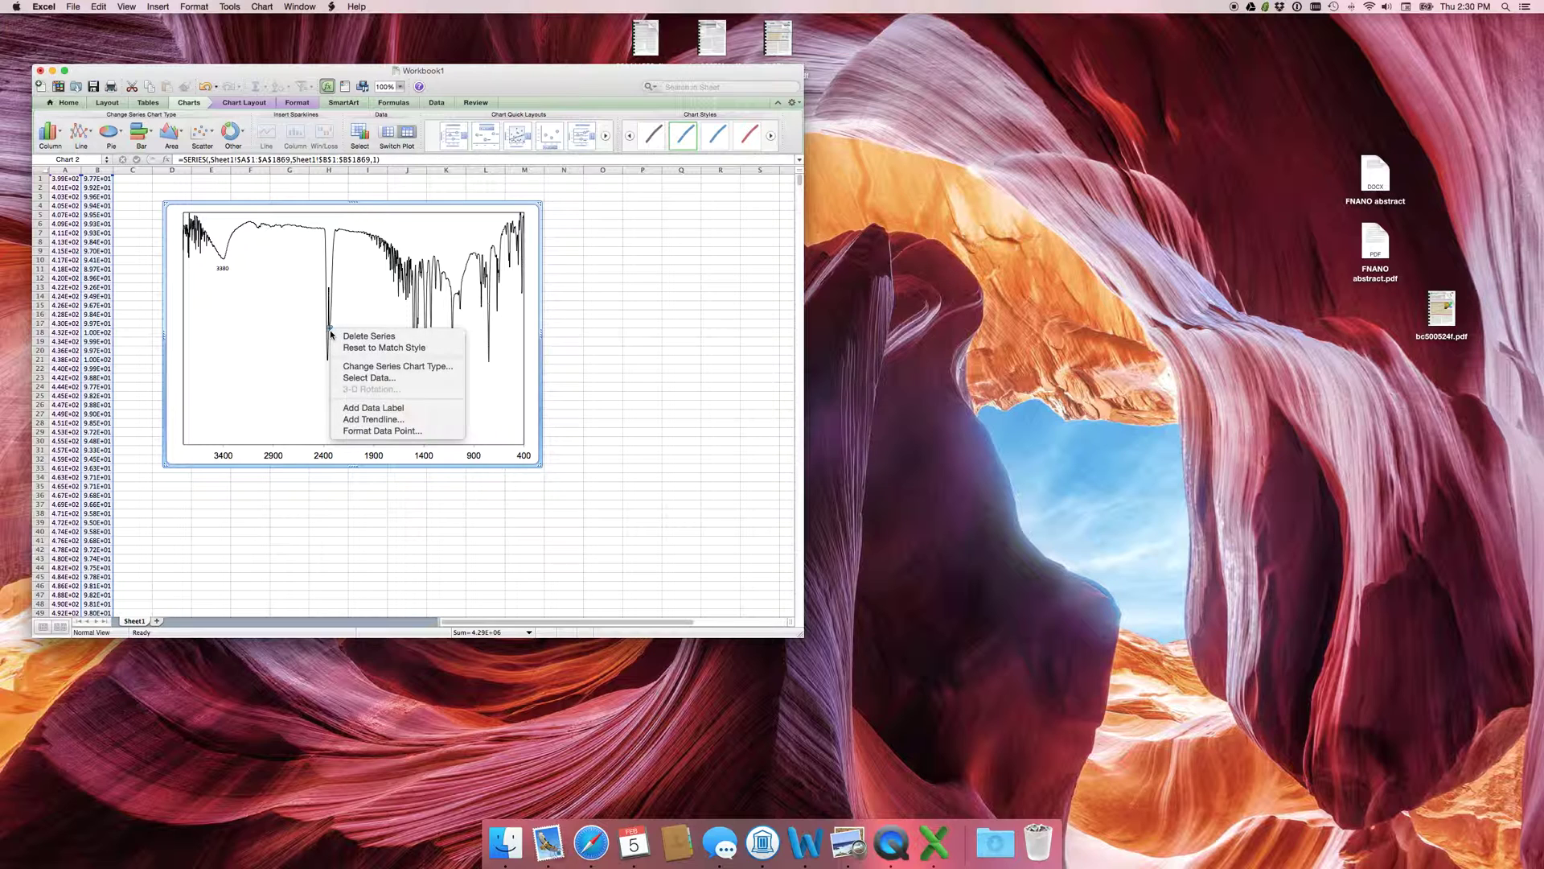
click(384, 409)
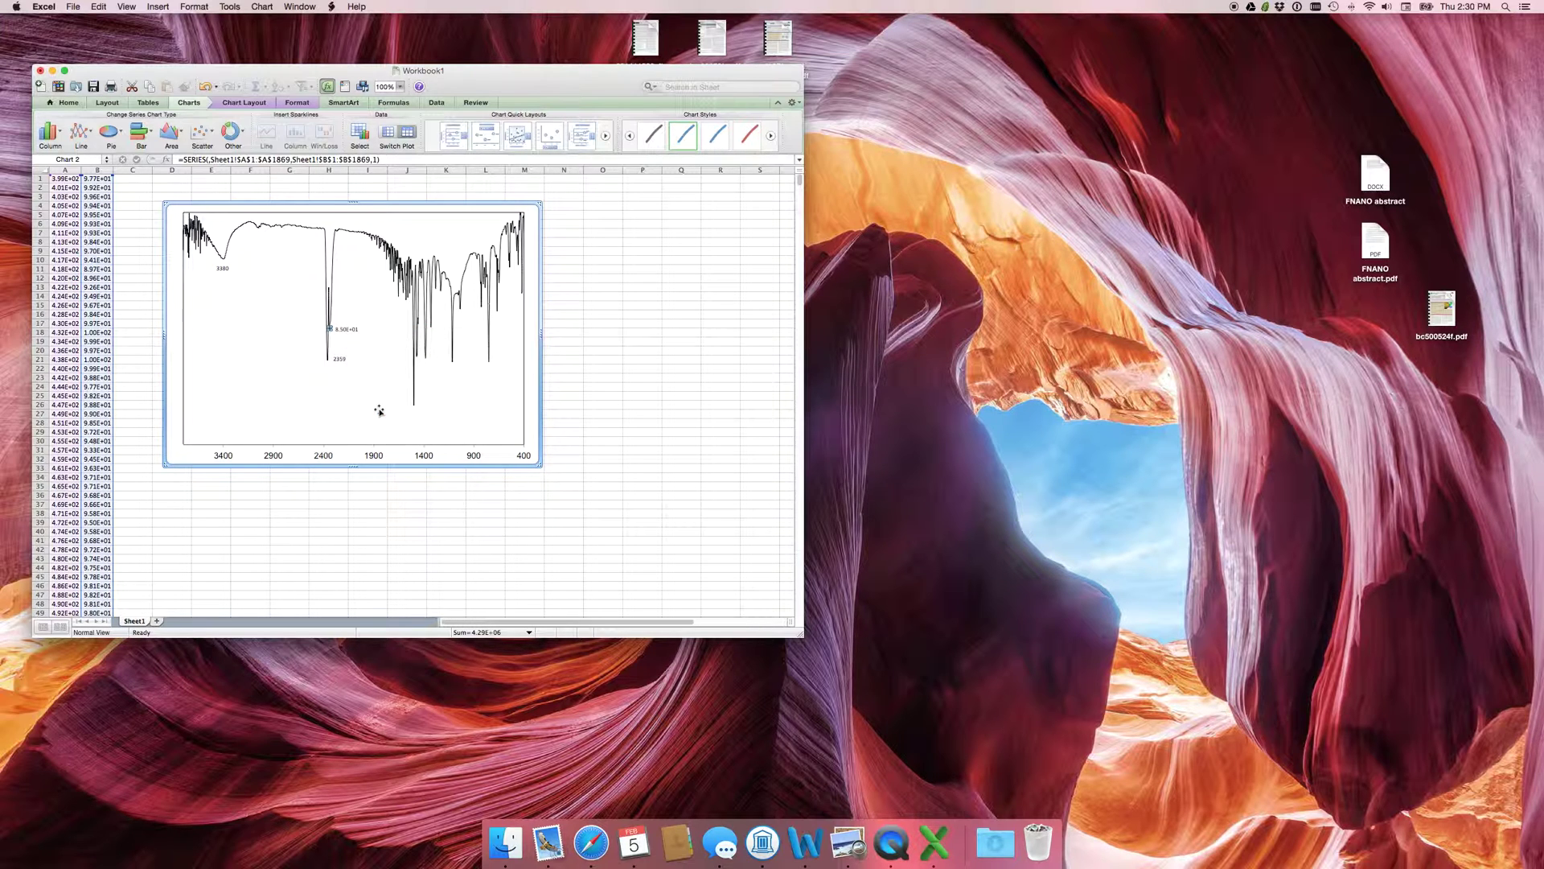
click(347, 329)
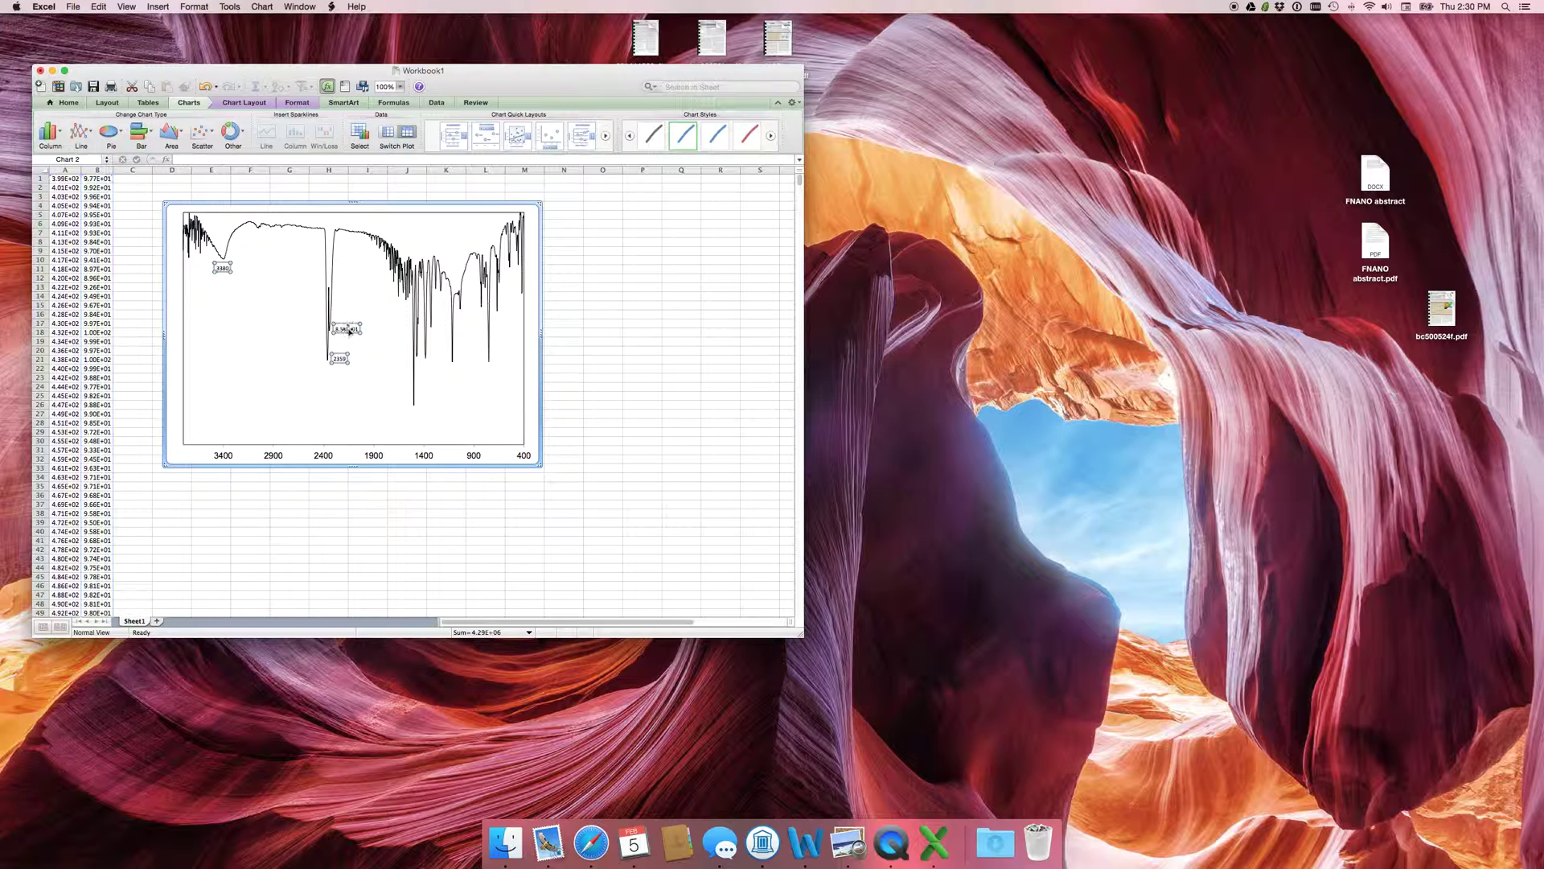
double_click(347, 329)
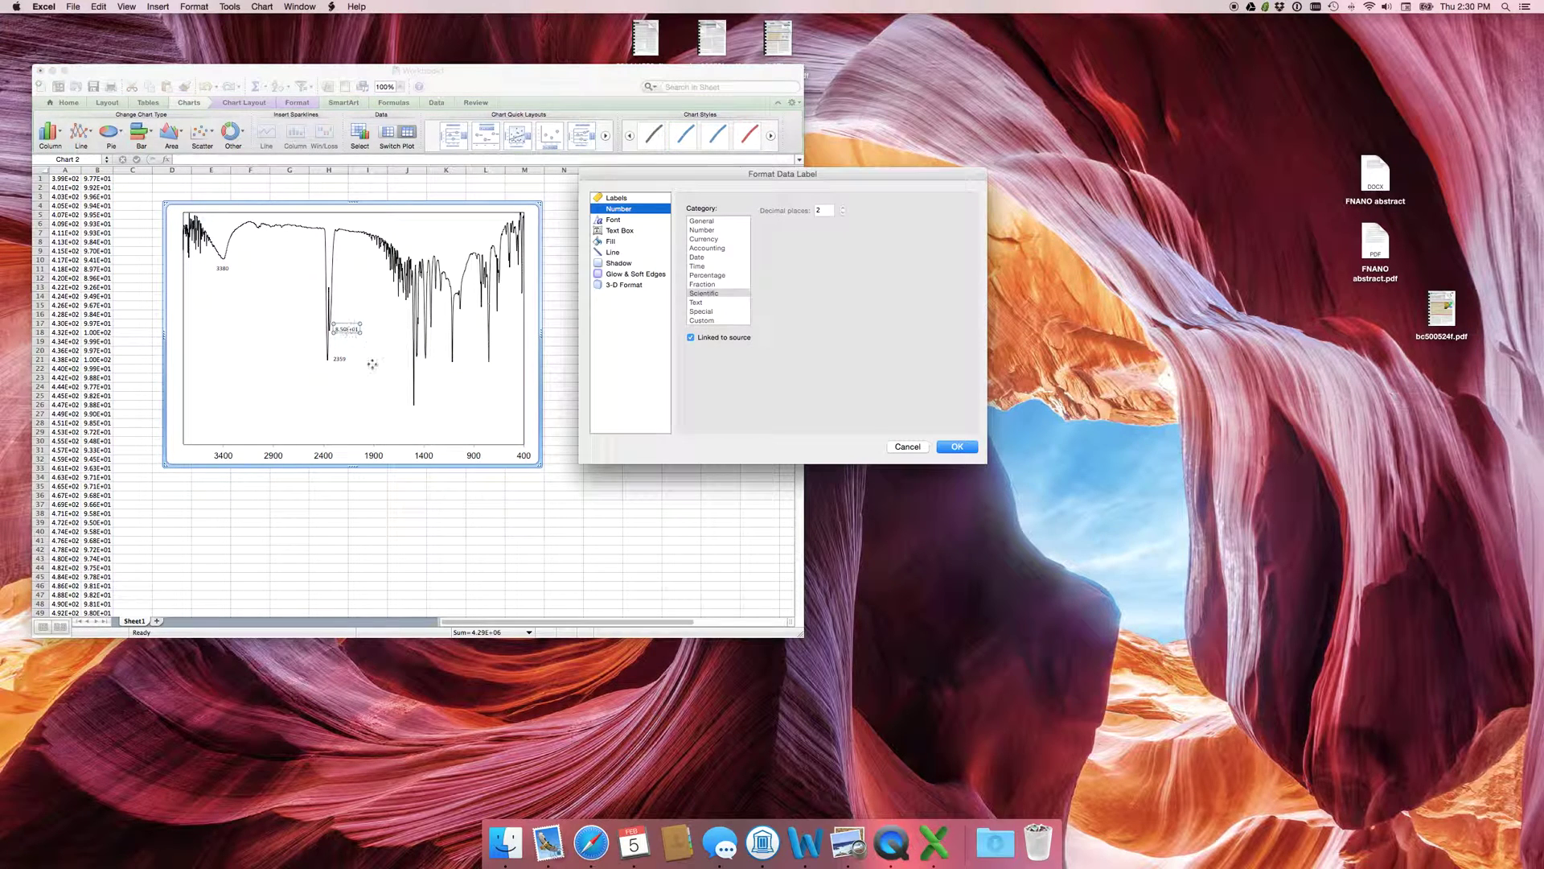
click(650, 200)
click(703, 243)
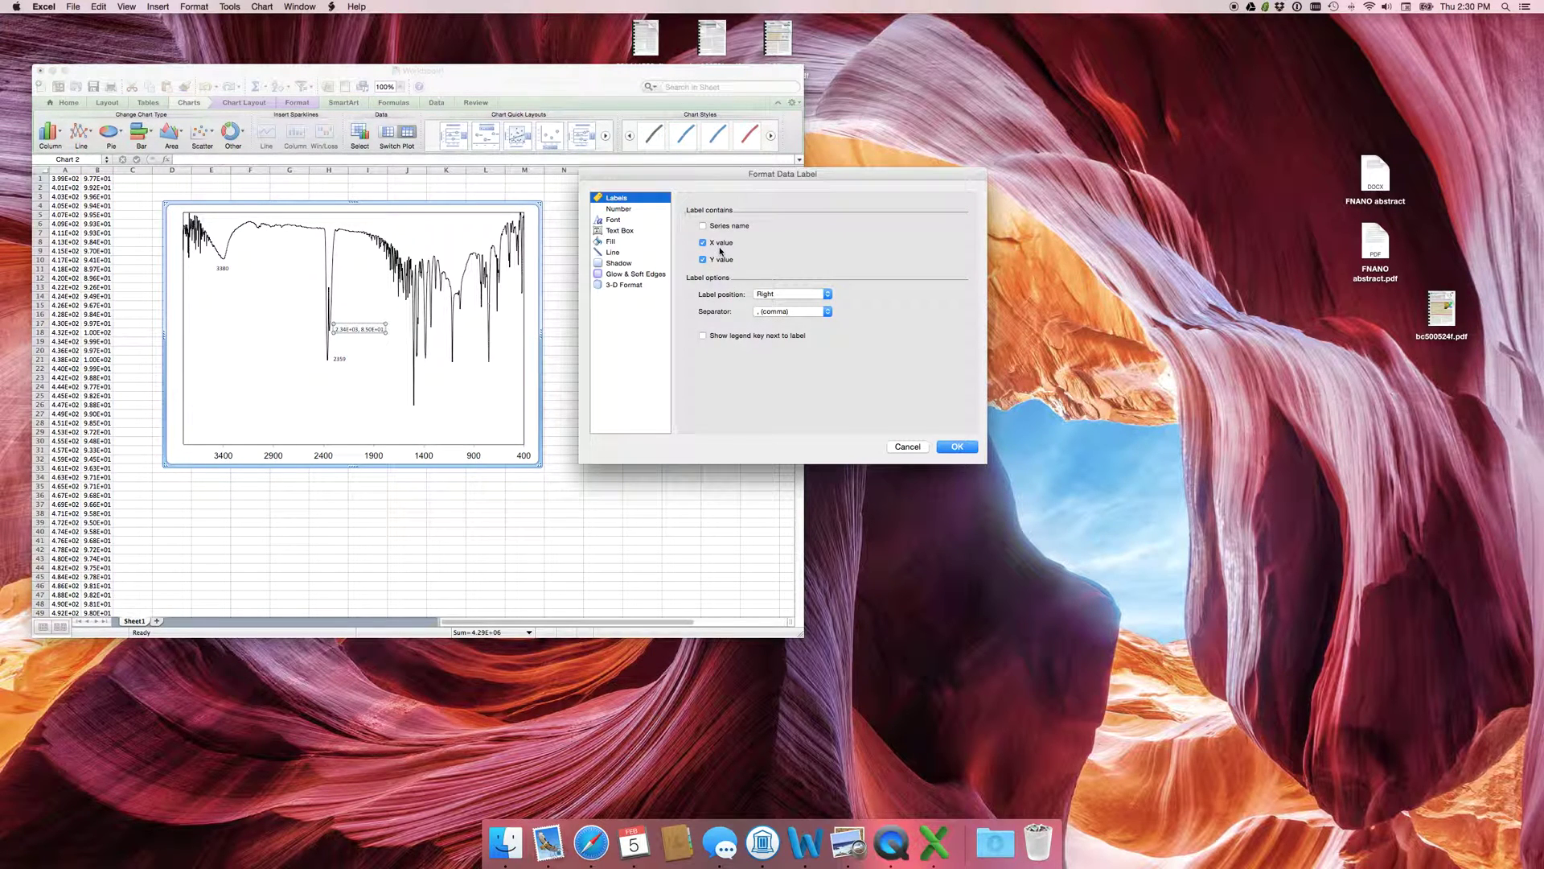
click(704, 260)
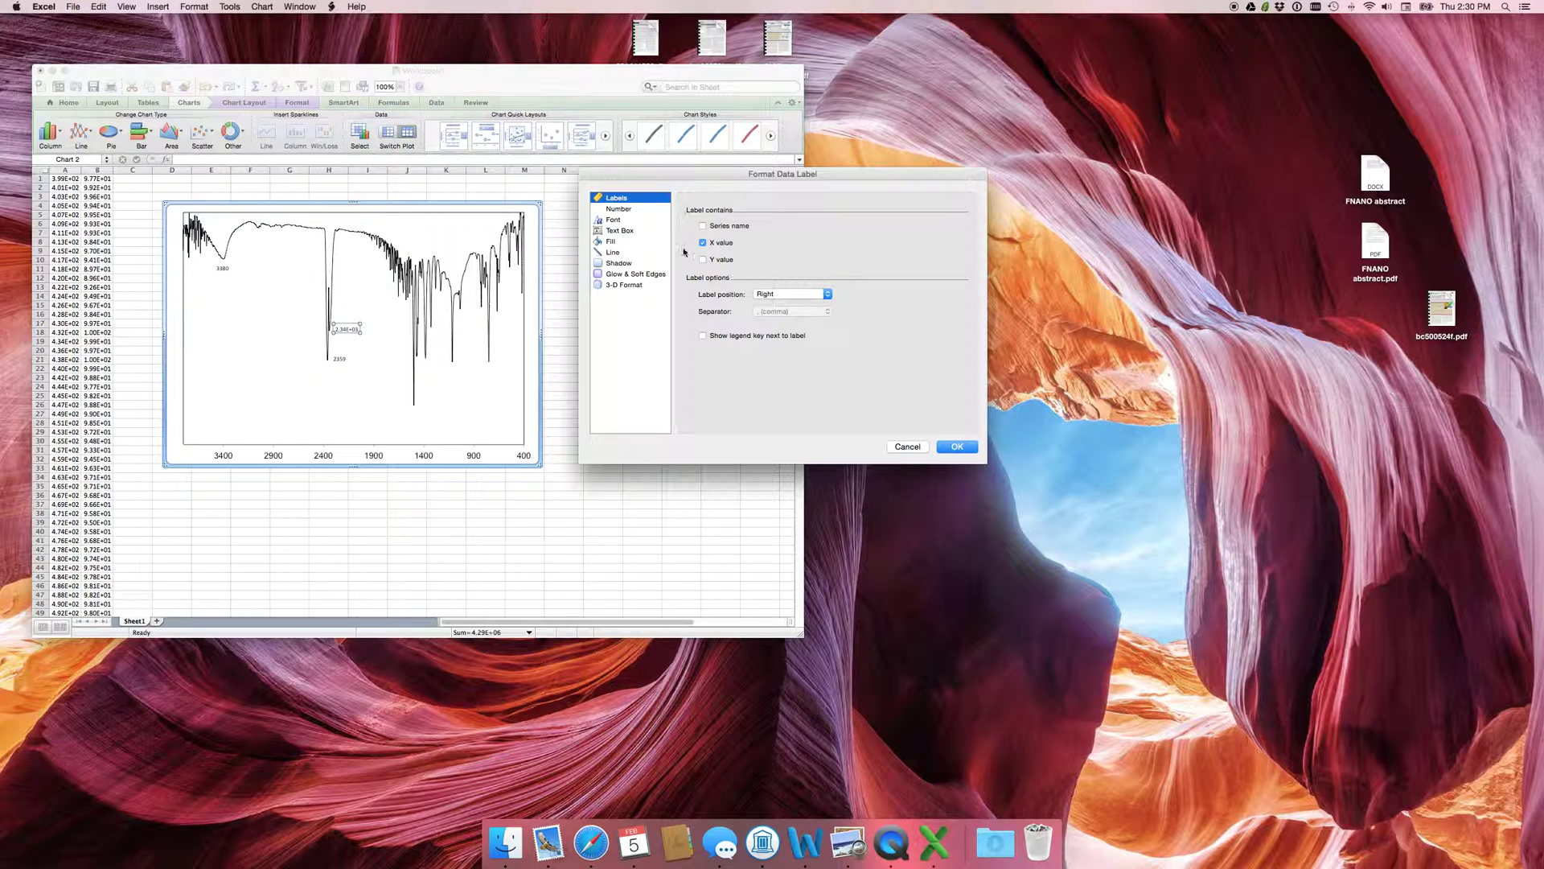
Format the new label as a Number with 0 decimals and no thousands separator, giving 2339
click(623, 209)
click(710, 338)
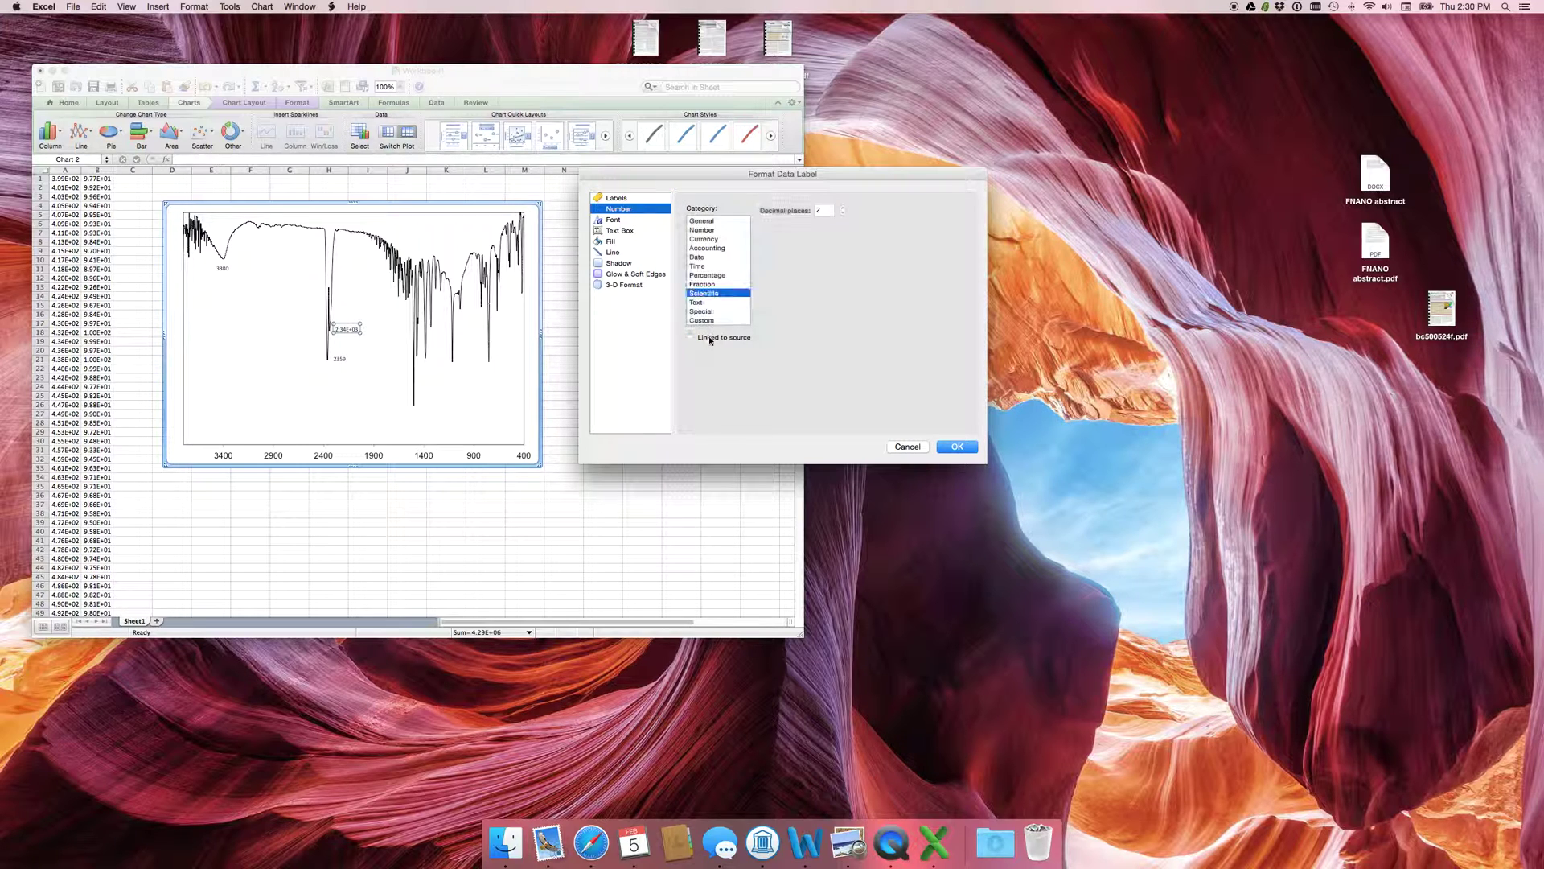
click(704, 230)
click(843, 214)
click(843, 214)
click(788, 235)
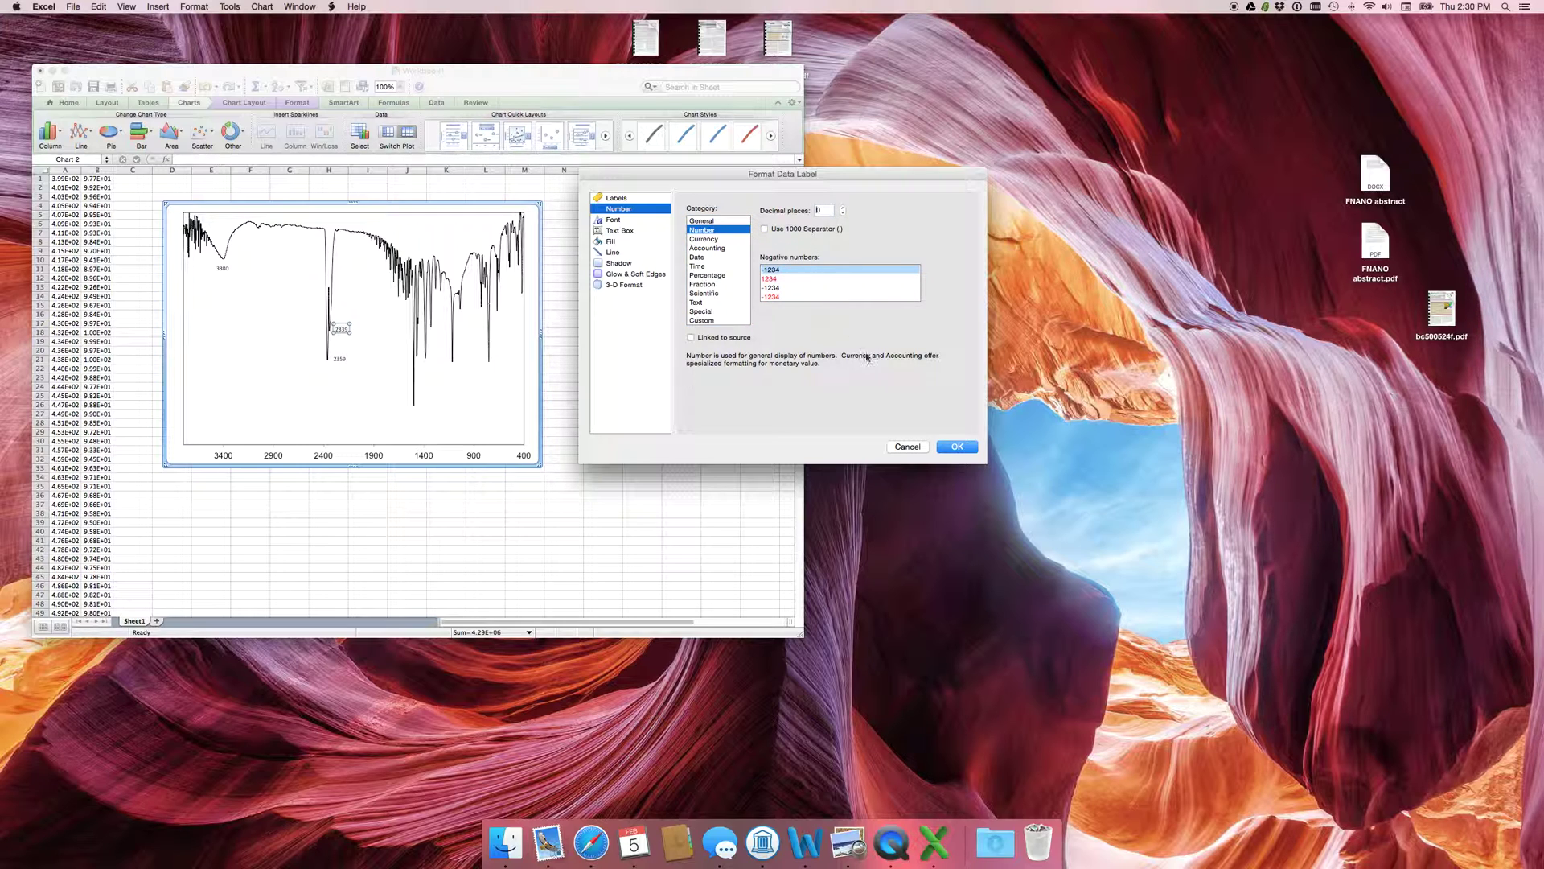
click(956, 448)
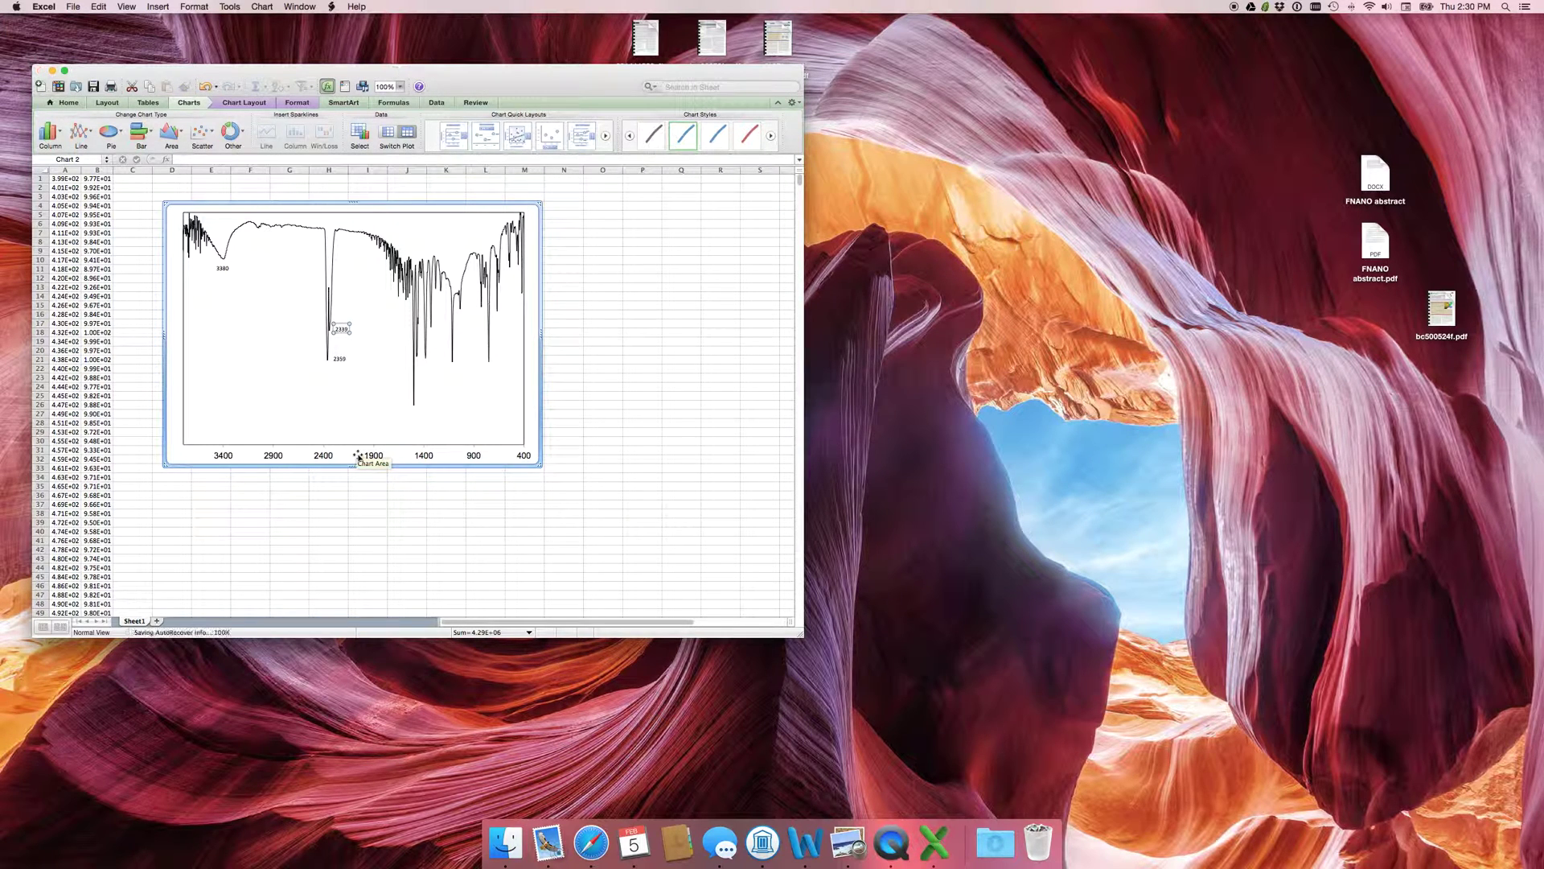
Drag the 2359 label closer to its dip and nudge the 3380 label slightly upward
click(337, 351)
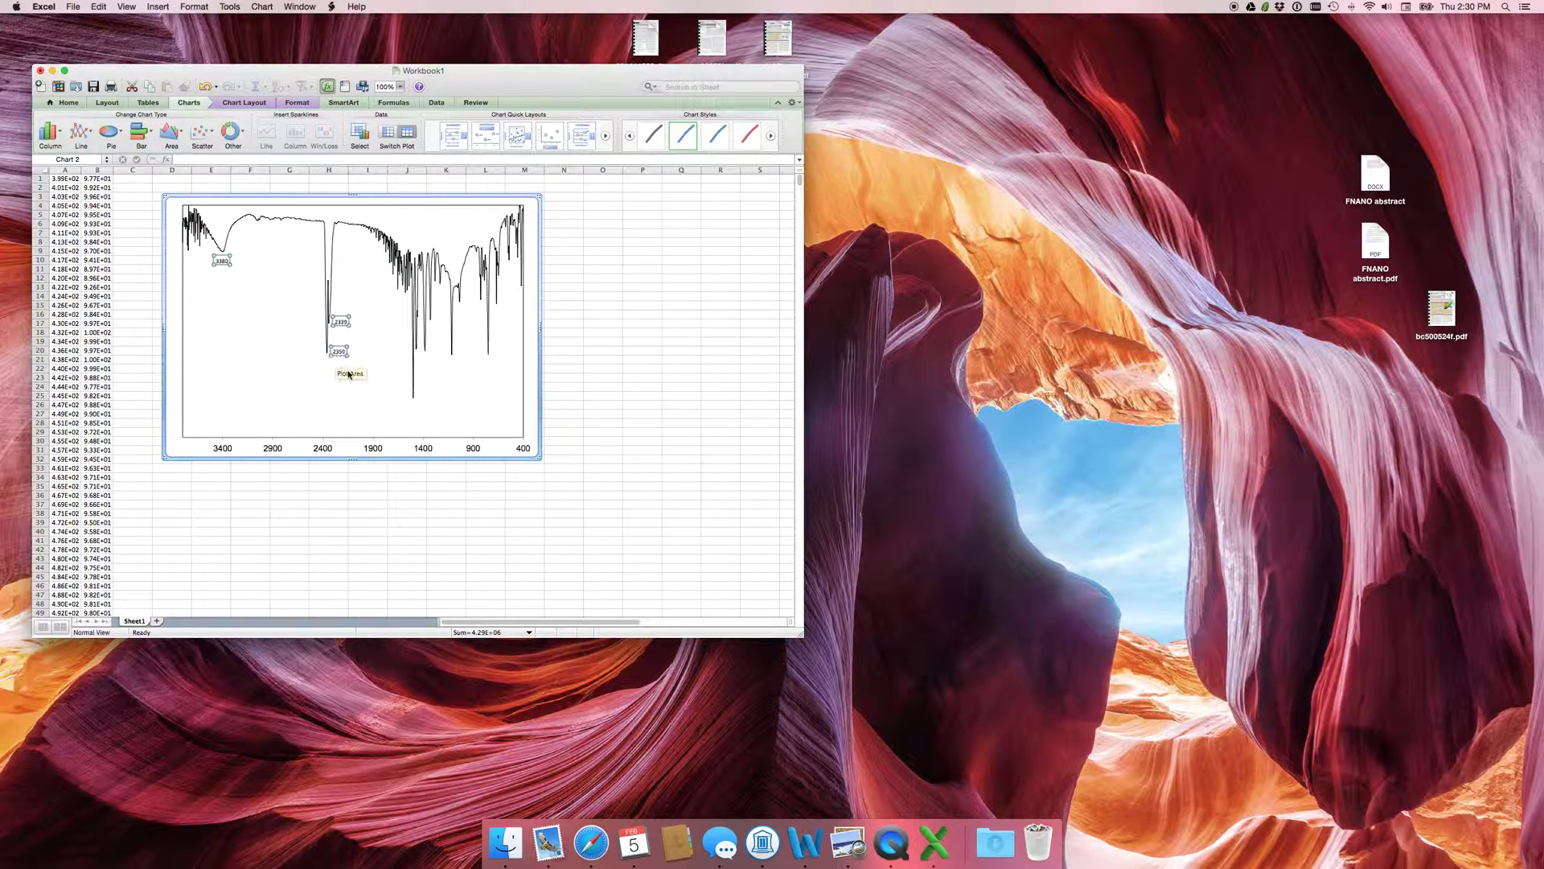
click(336, 352)
drag(330, 364, 337, 328)
click(222, 265)
click(222, 265)
drag(222, 265, 222, 263)
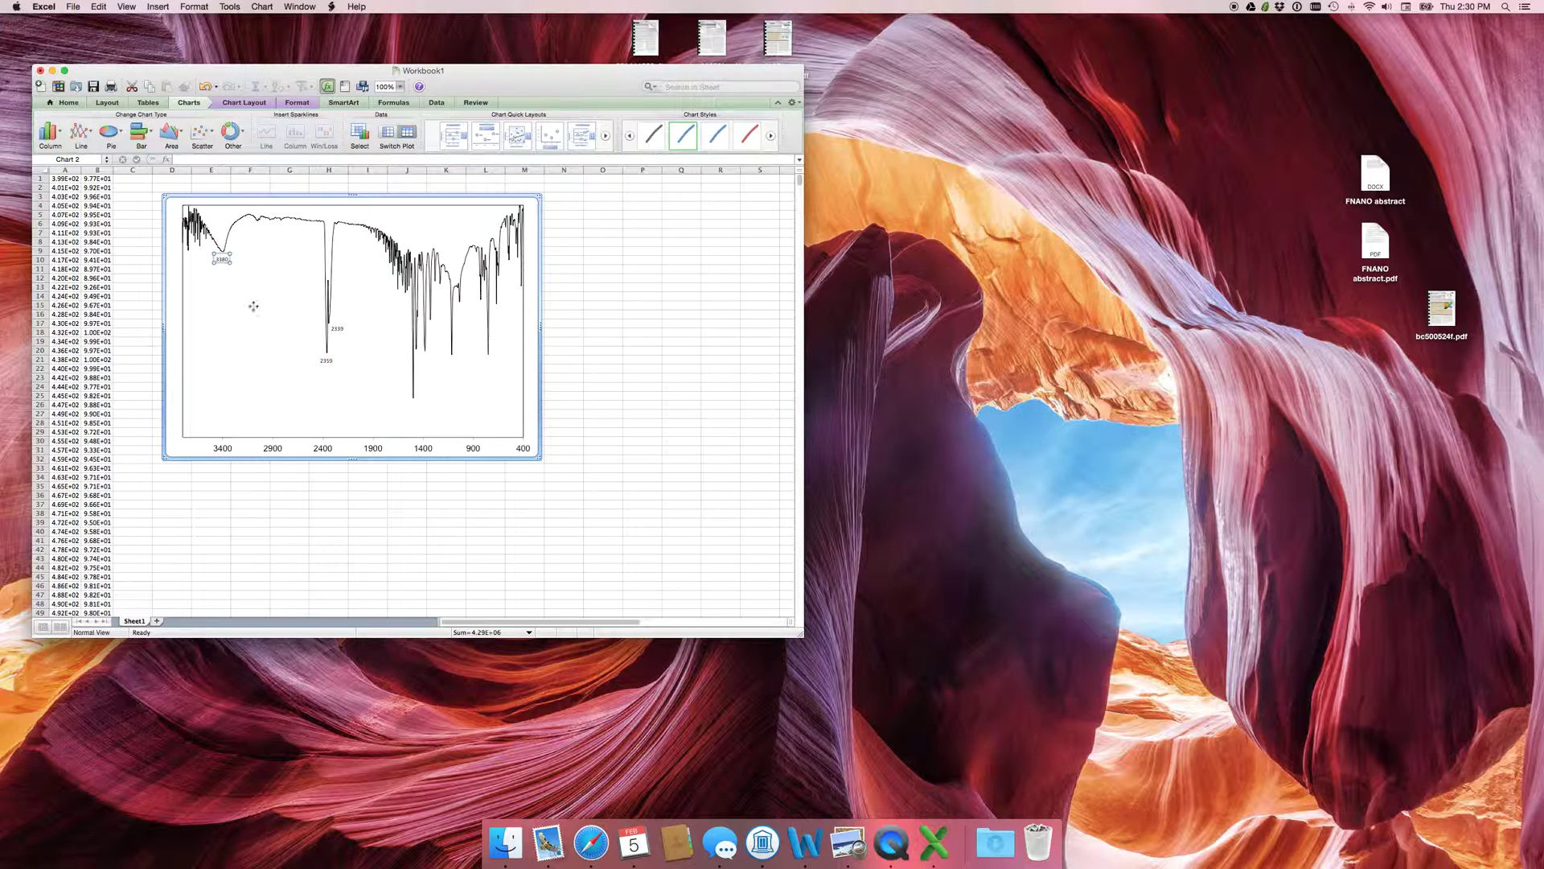
click(202, 456)
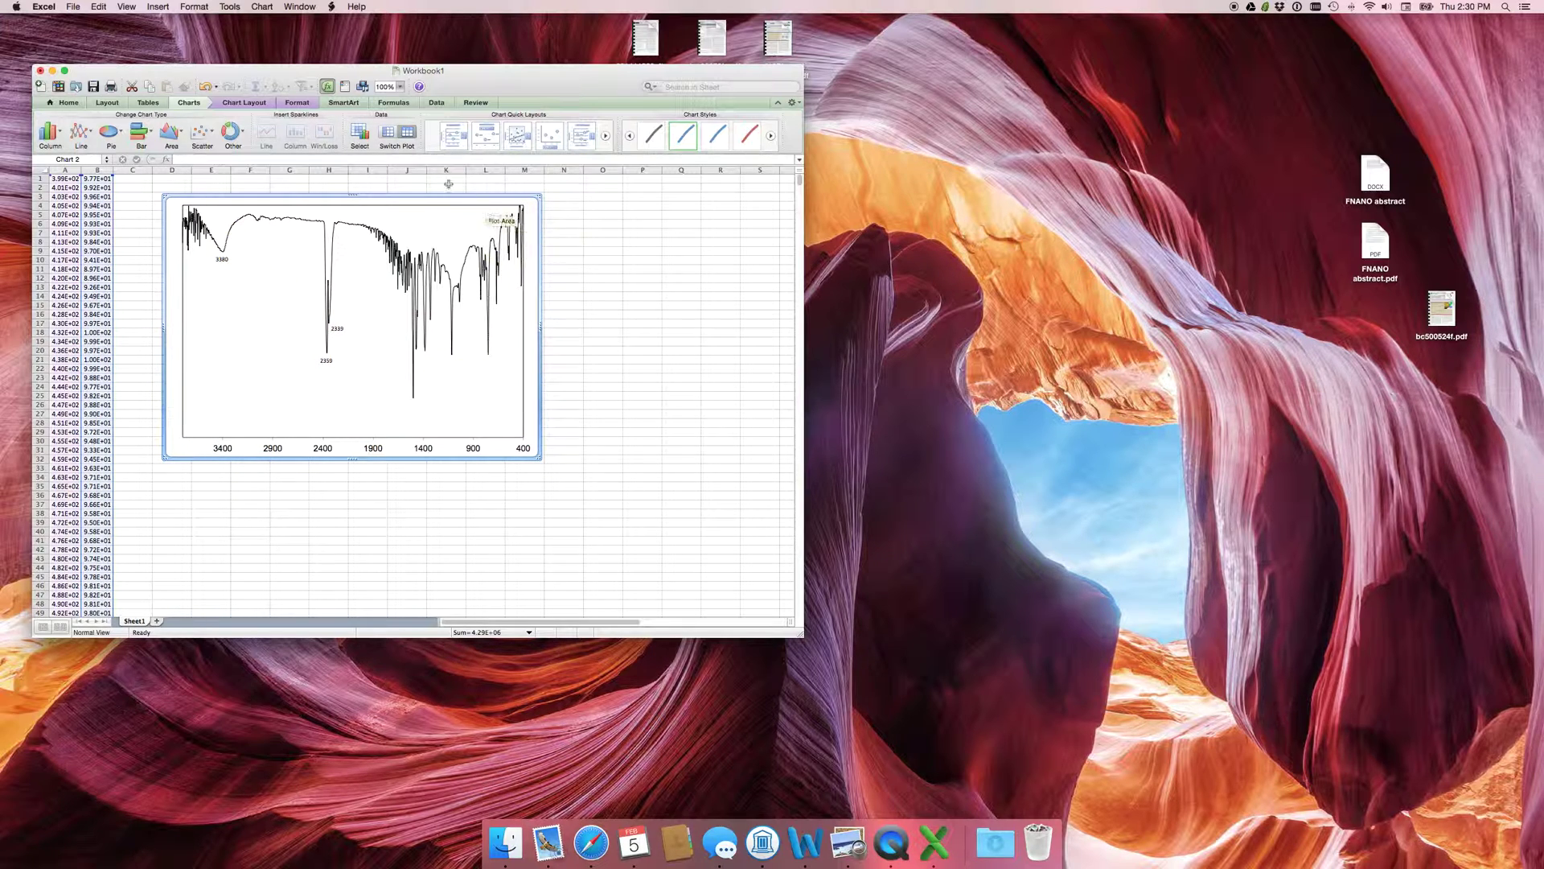
click(244, 103)
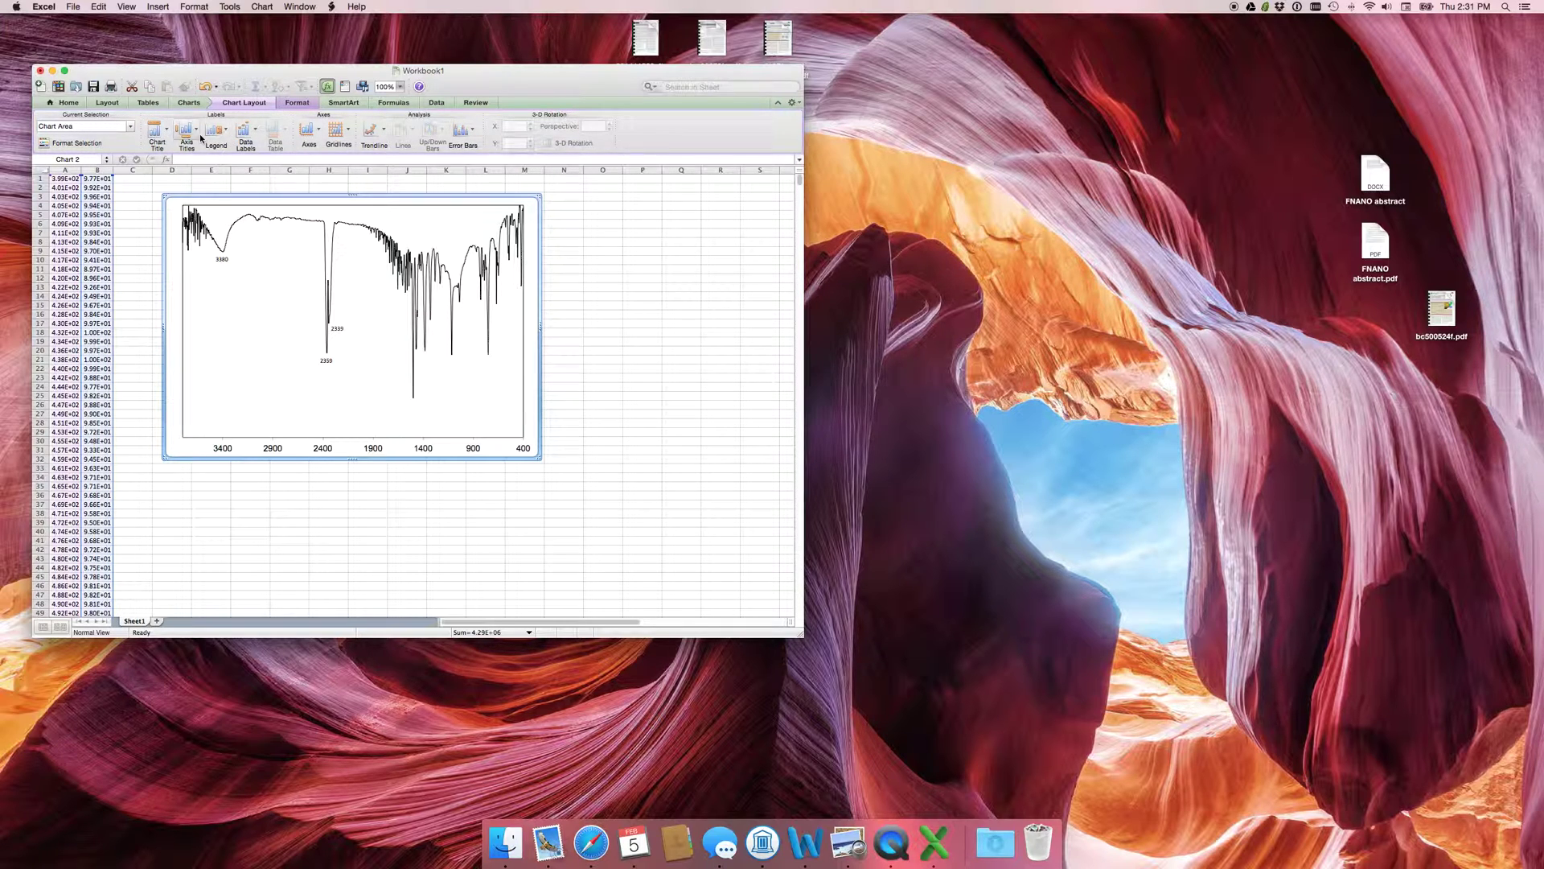
Add a title above the chart reading 'Infrared Spectrum of Compound ****'
click(157, 136)
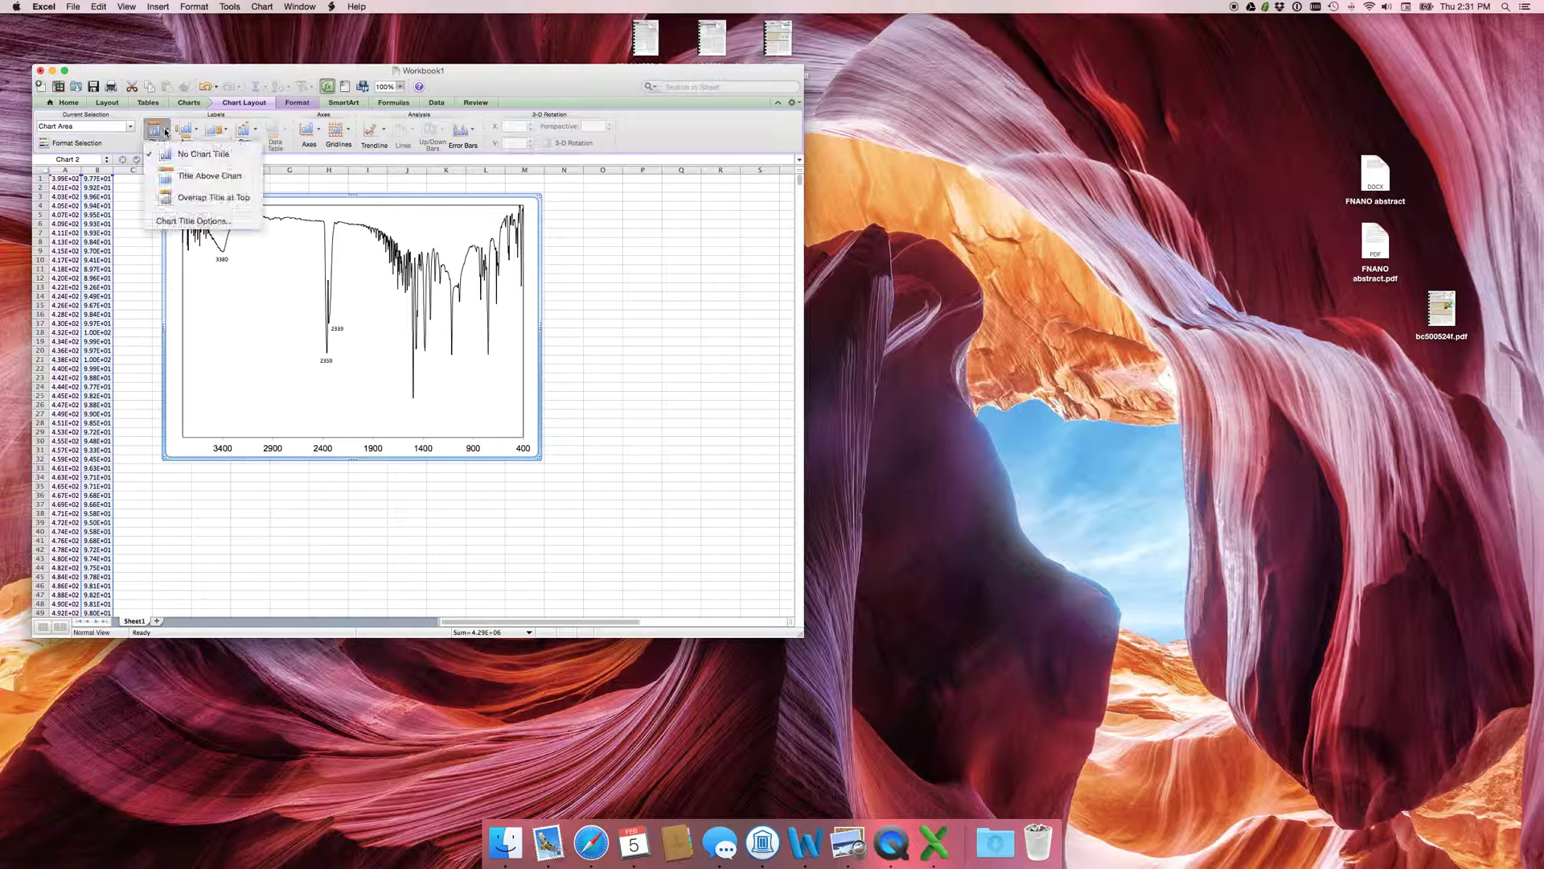
click(225, 178)
click(364, 210)
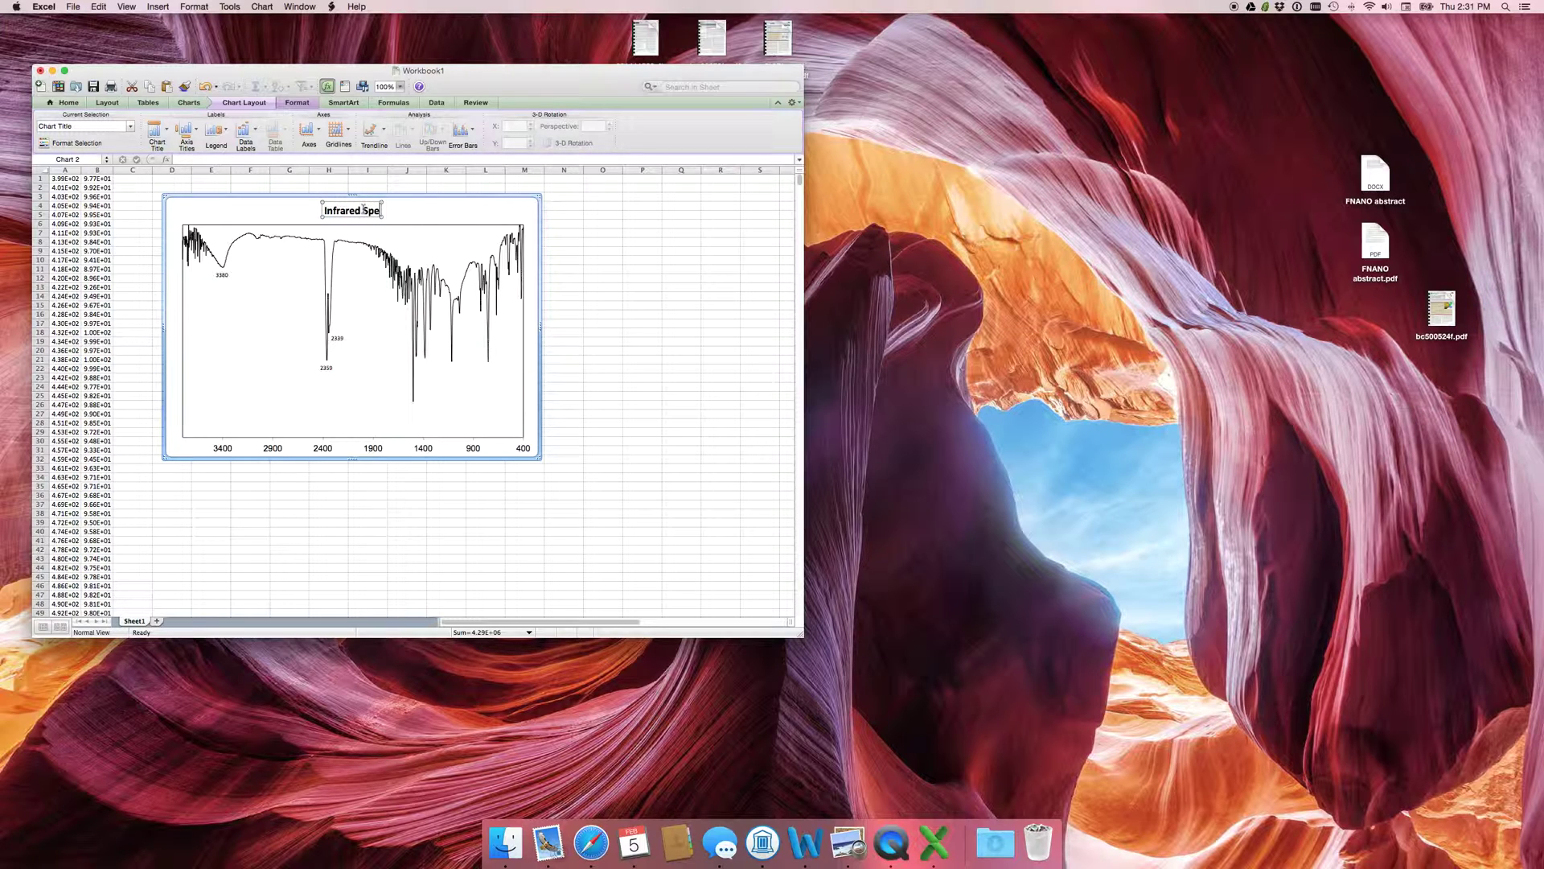
text(um of com)
key(BackSpace)
key(BackSpace)
key(BackSpace)
text(Comp)
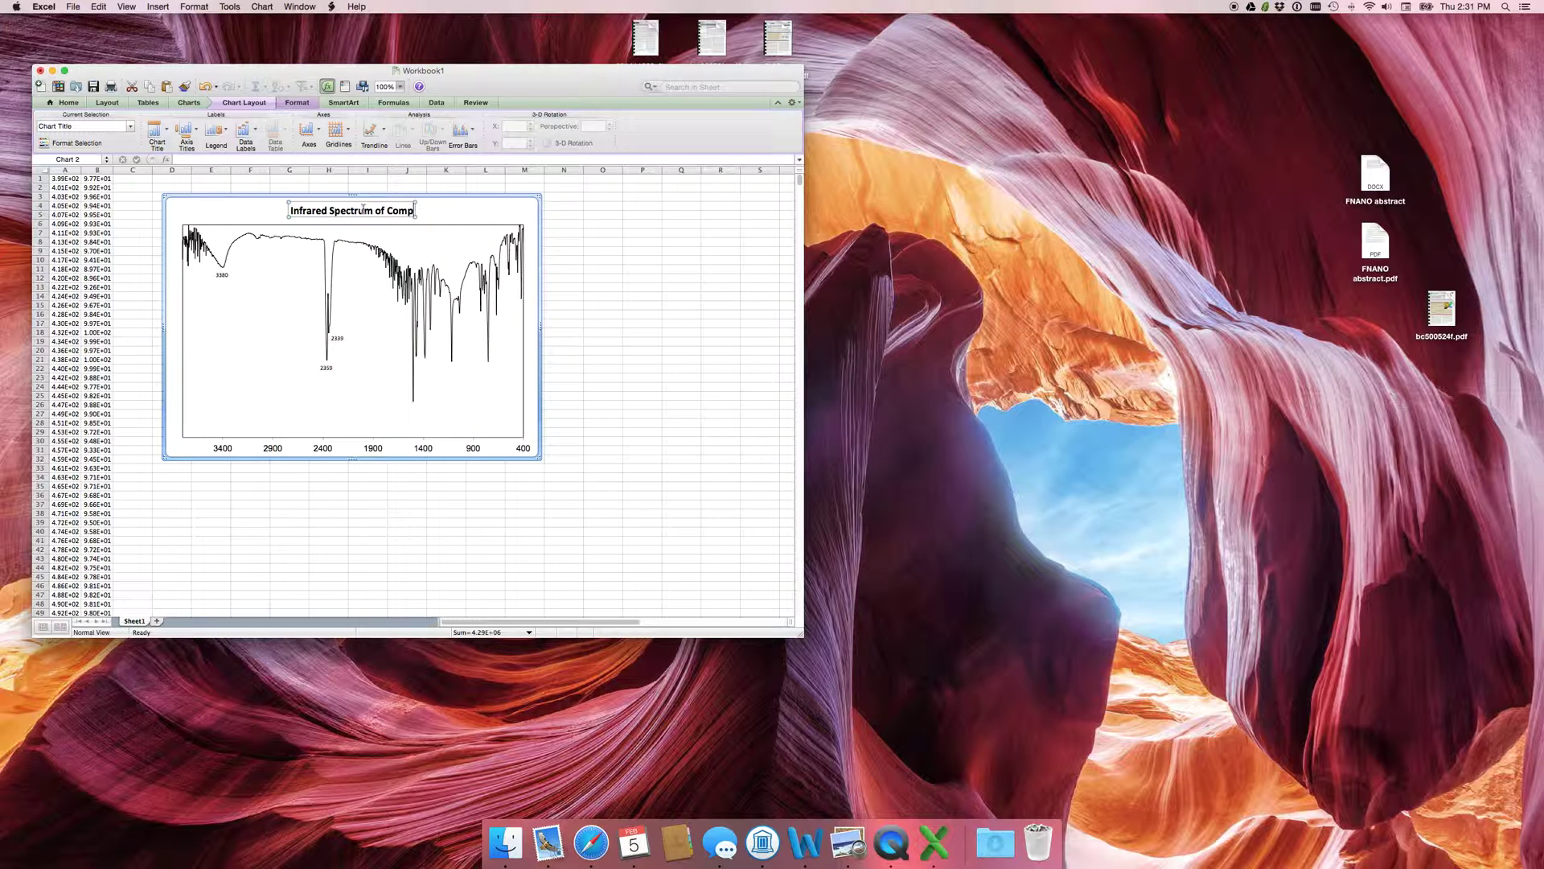
text(ound)
text( 98239823)
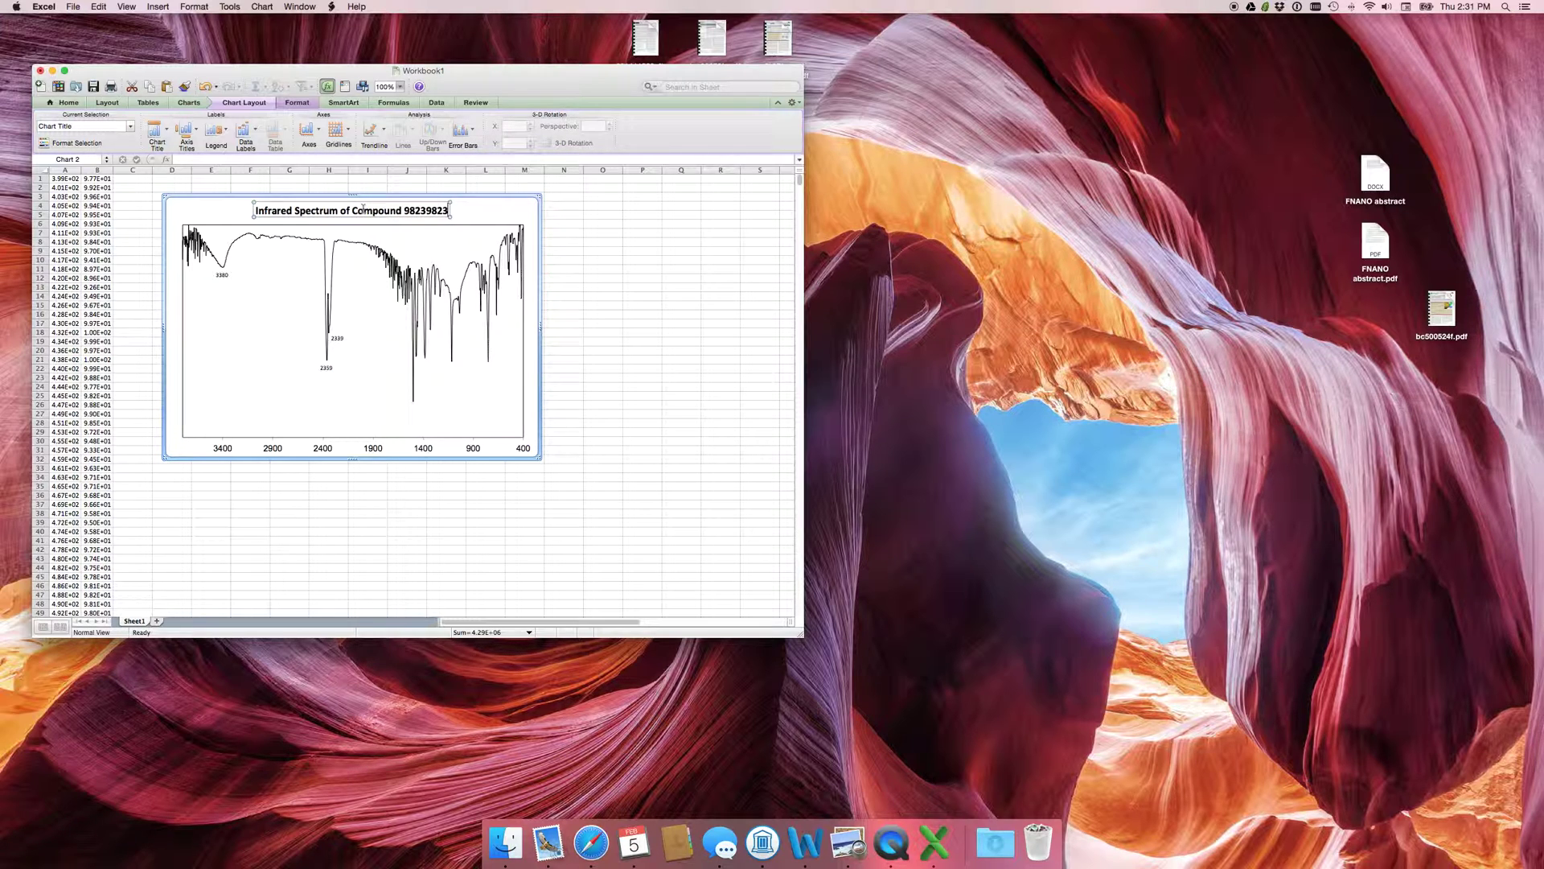
key(shift+alt+Left)
text(****)
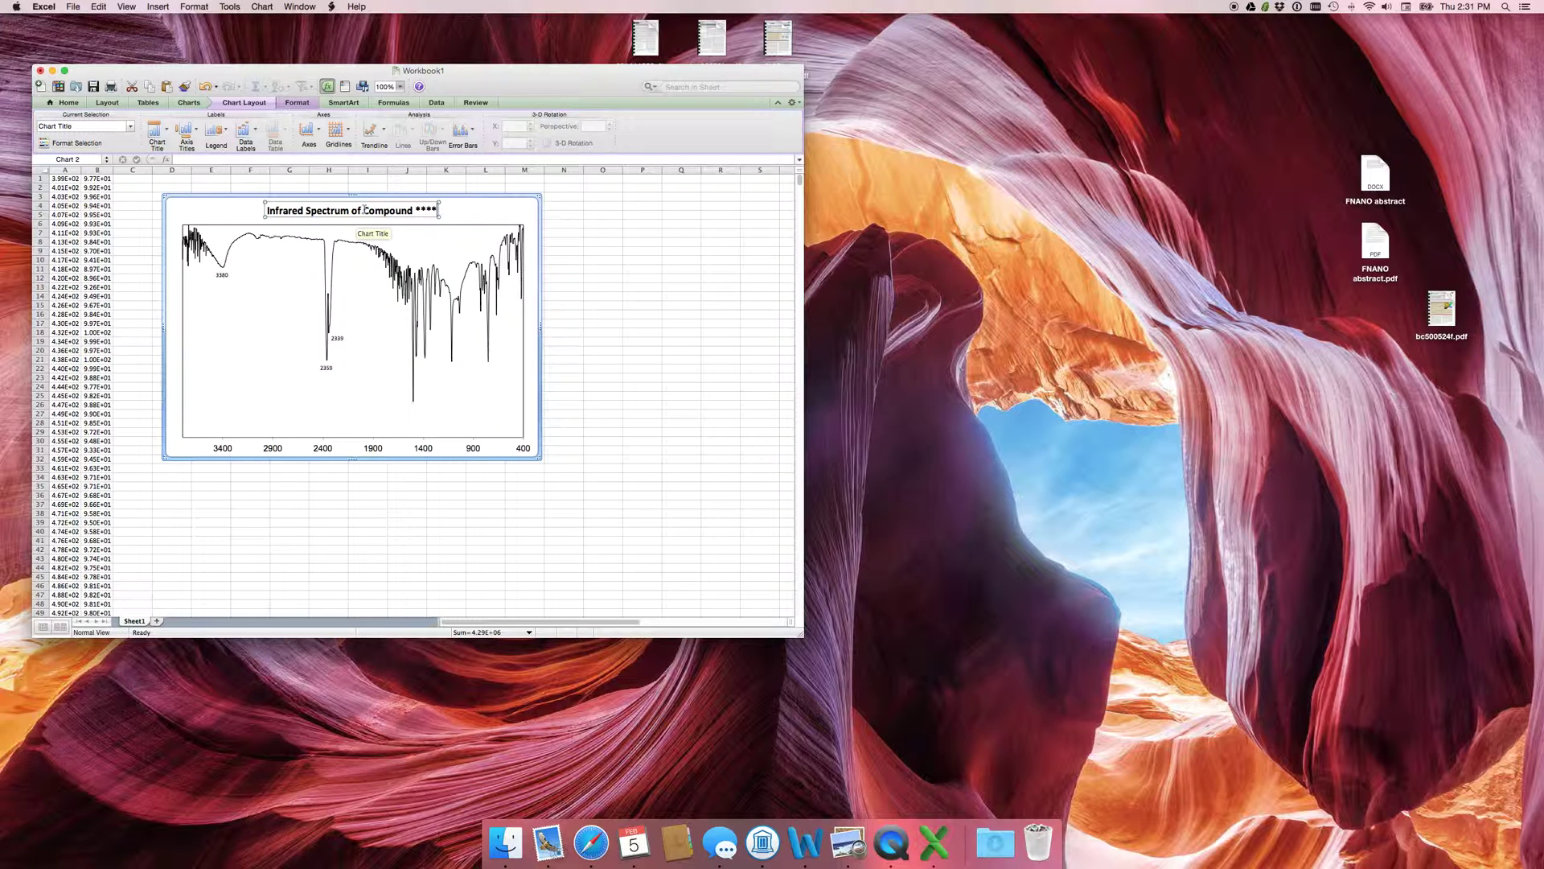
Set the whole chart title in Arial and fine-tune its font size
double_click(277, 212)
triple_click(276, 211)
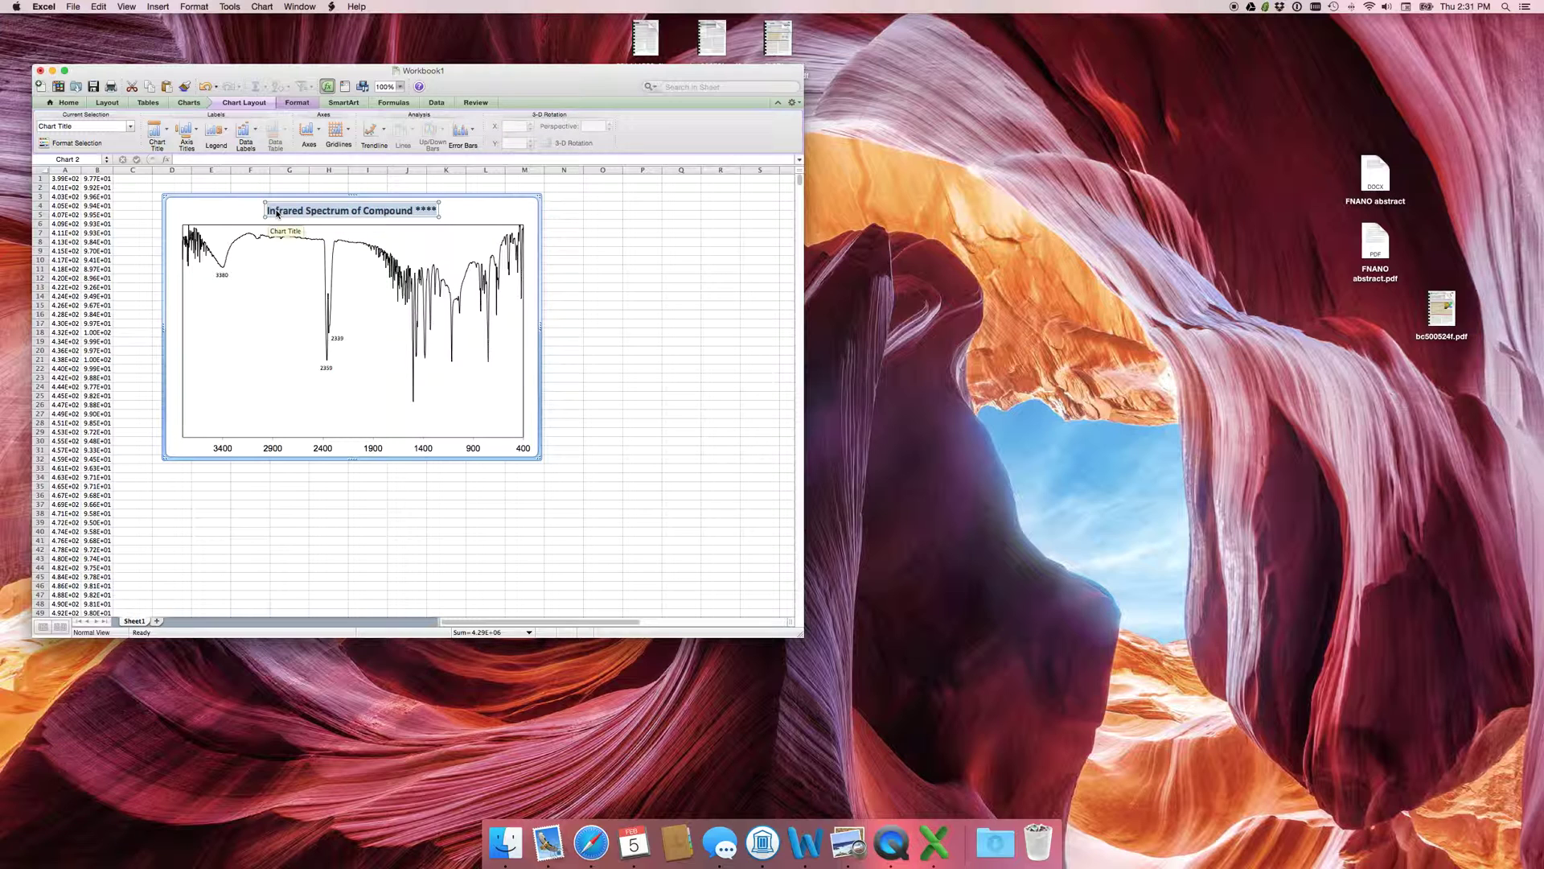
click(60, 105)
click(140, 127)
text(Arial)
key(Return)
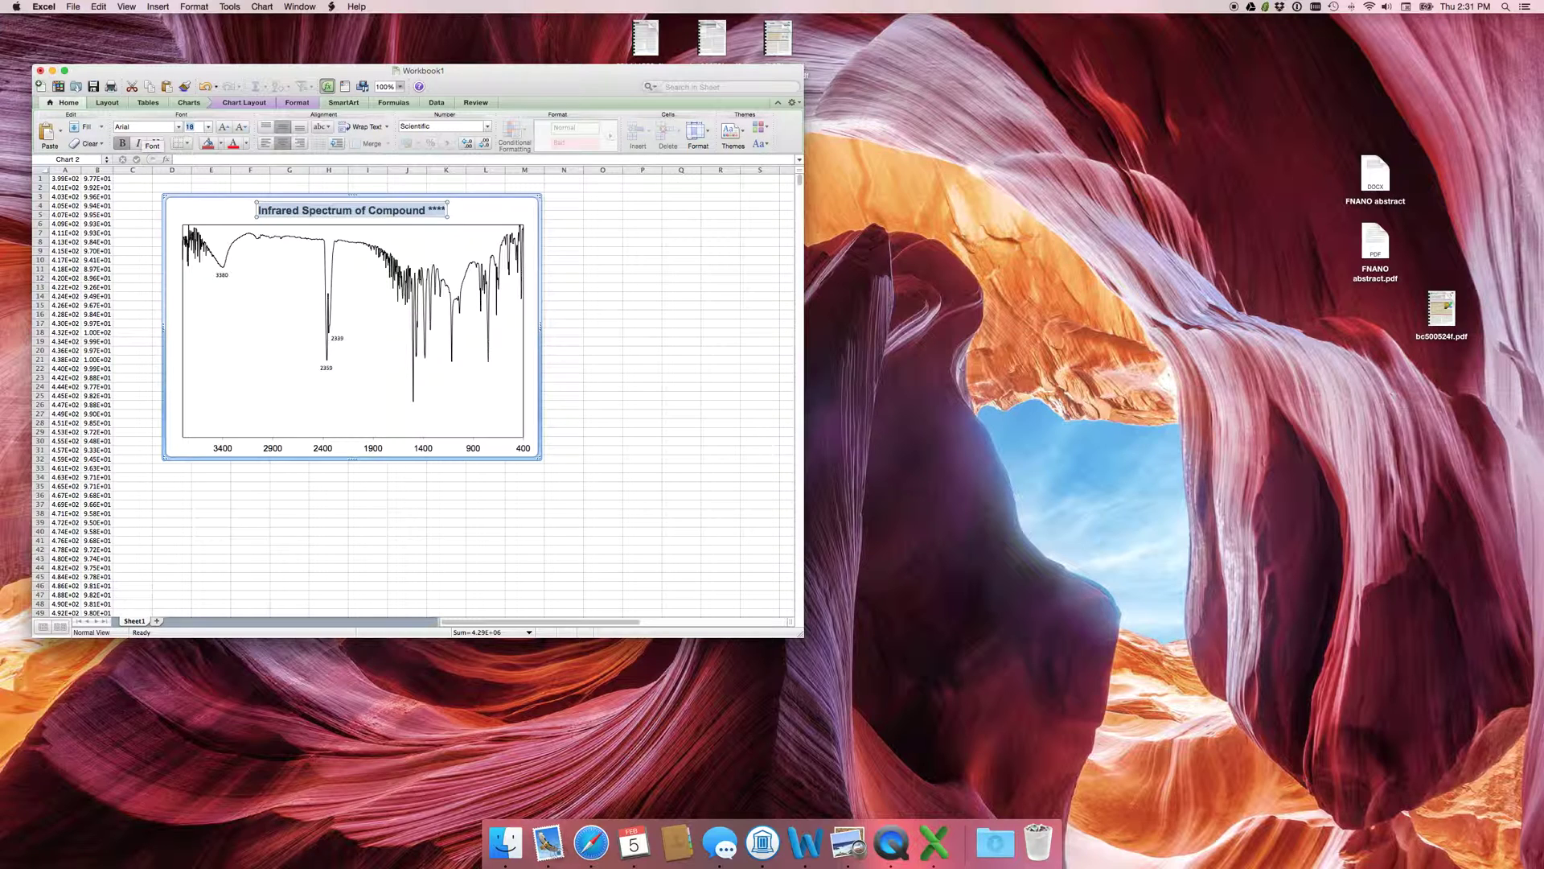
click(238, 128)
click(239, 129)
click(225, 128)
click(266, 237)
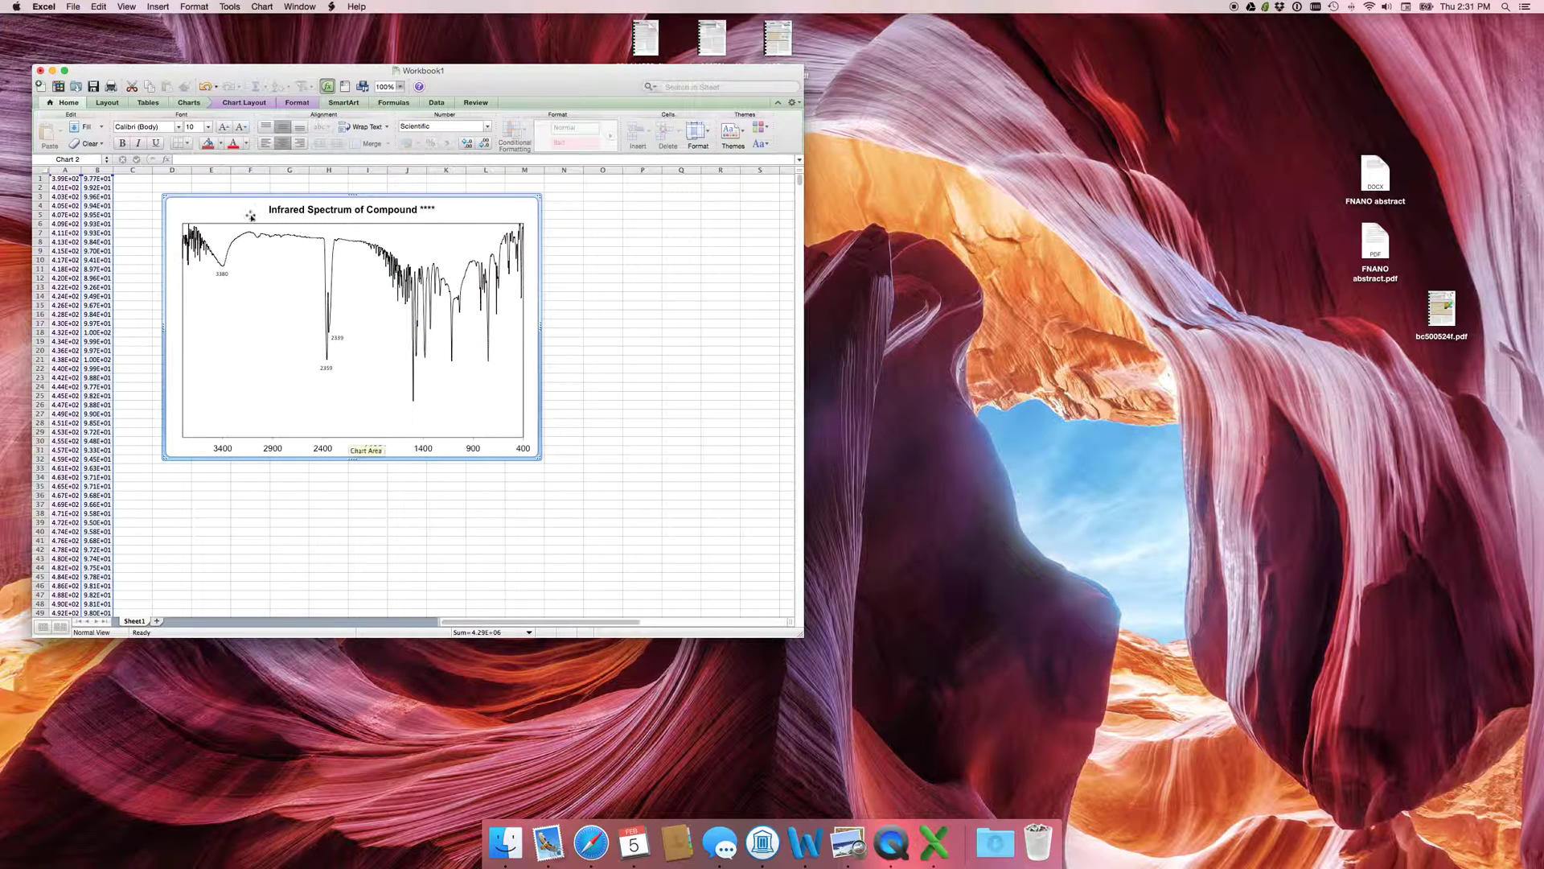
click(297, 103)
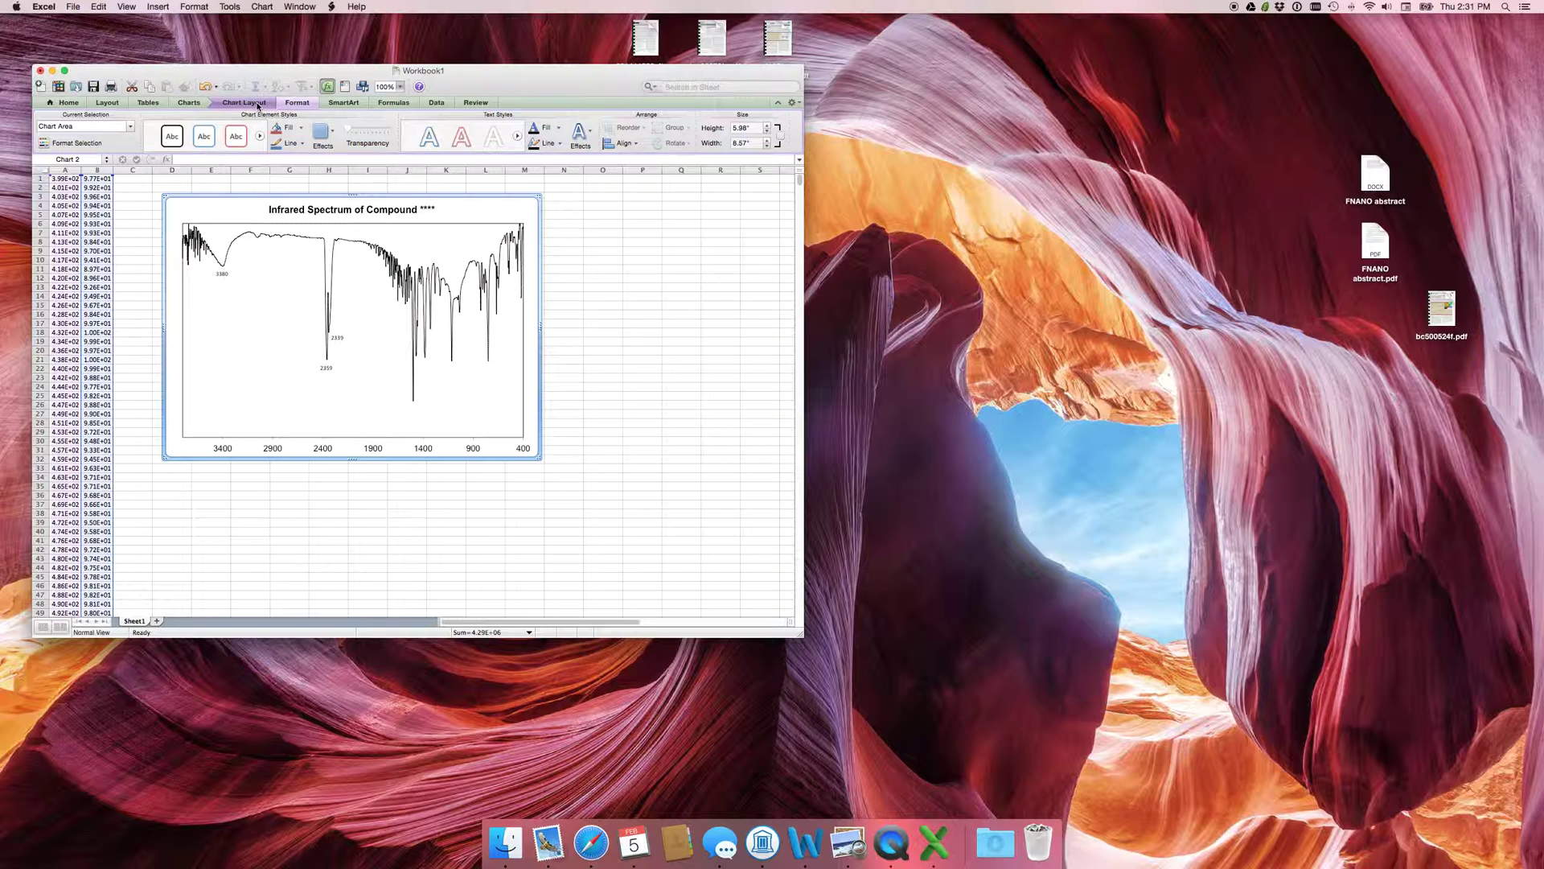
Add a horizontal axis title below the axis reading 'Wavelength (??)'
click(258, 104)
click(186, 131)
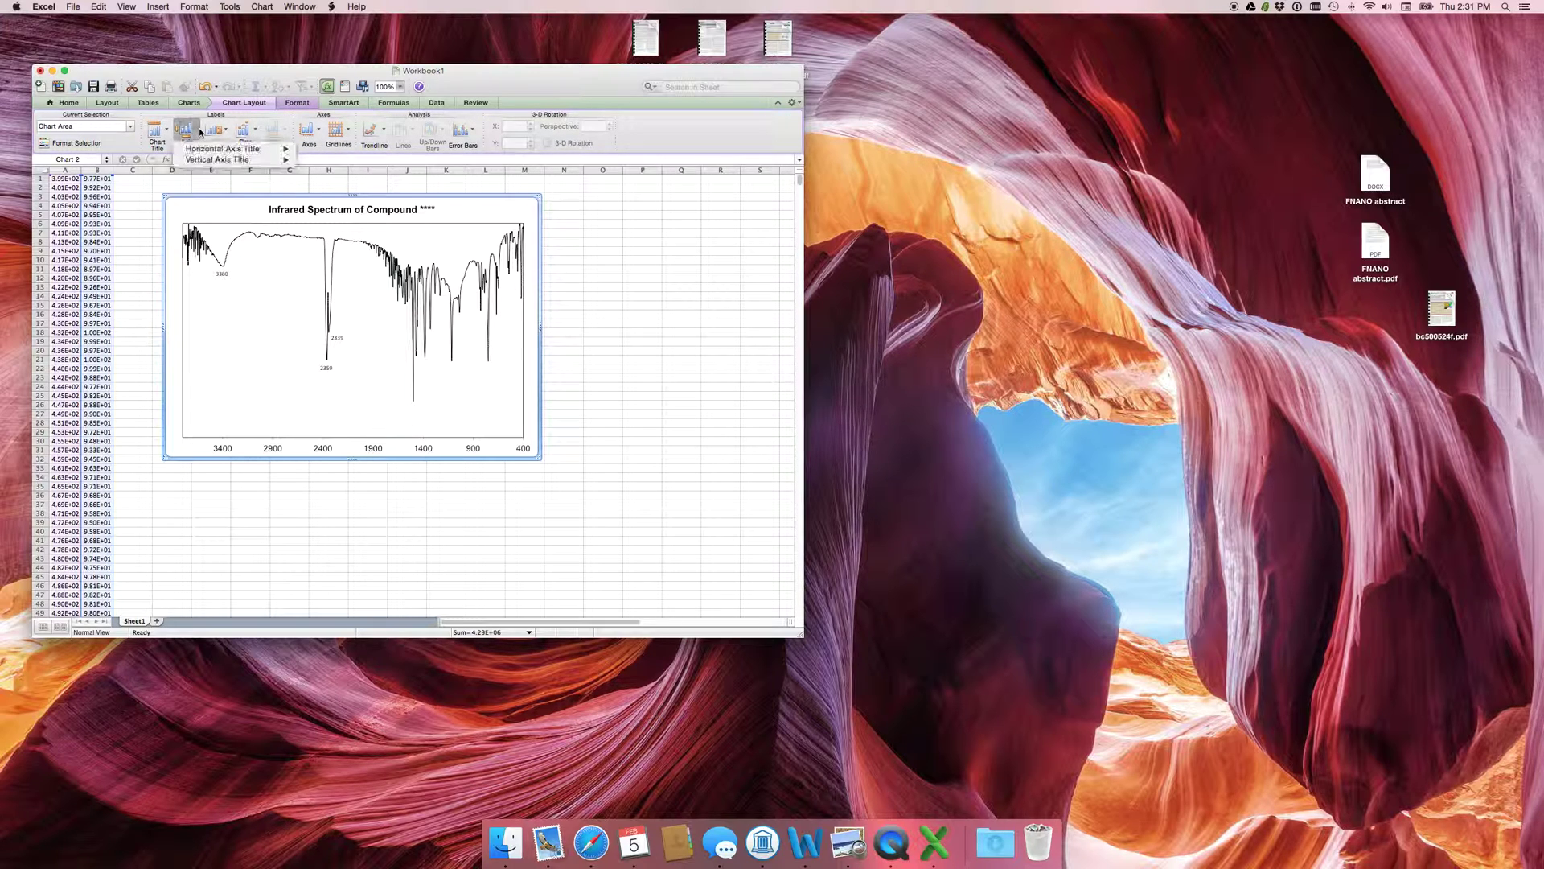
mouse_move(227, 150)
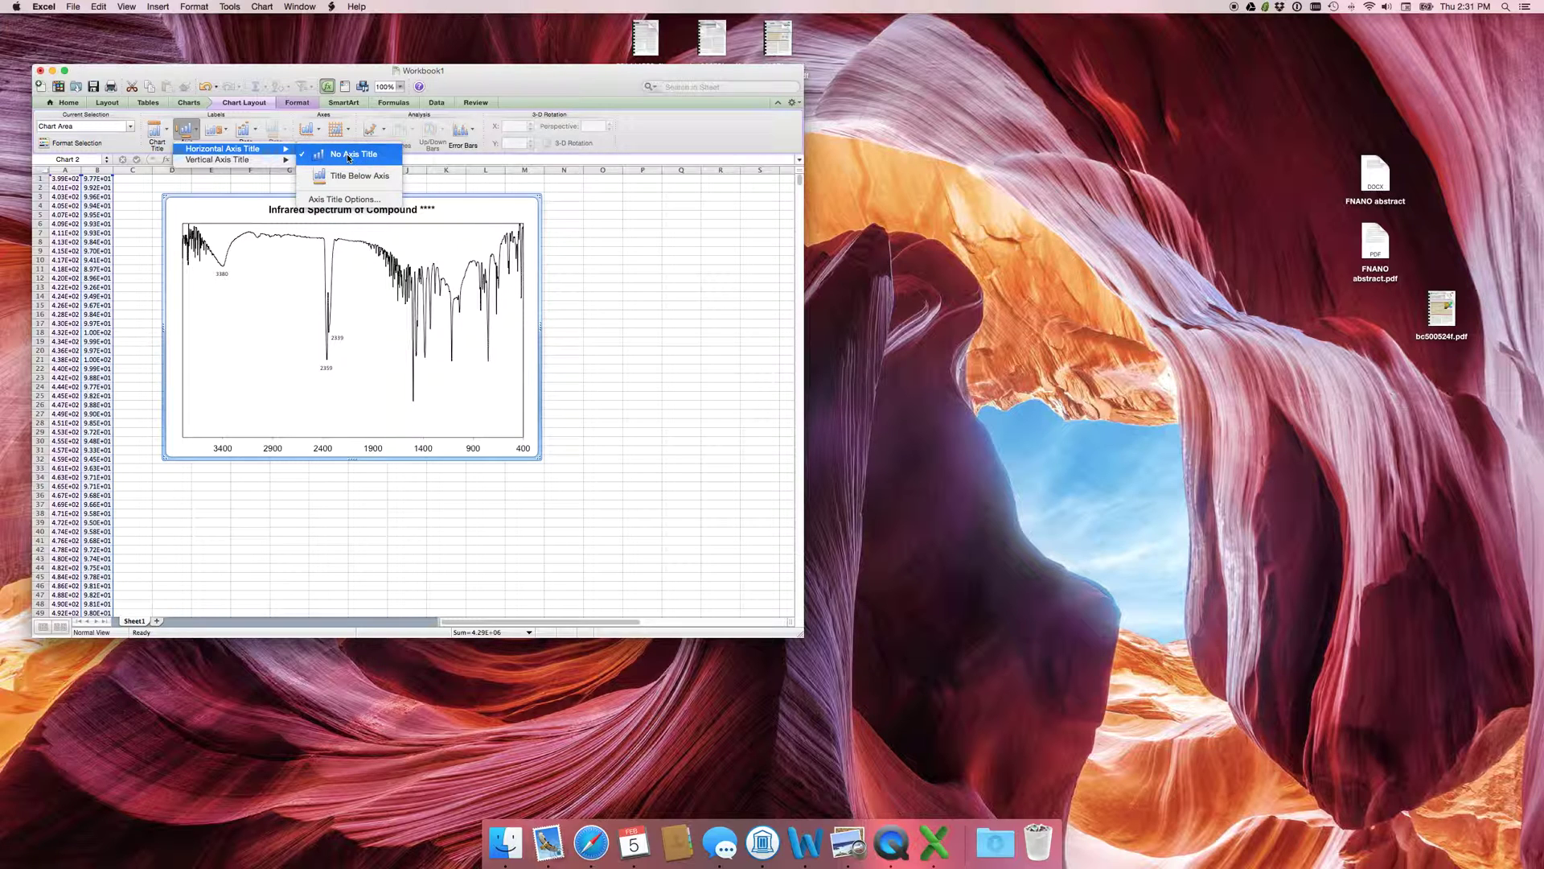
click(376, 178)
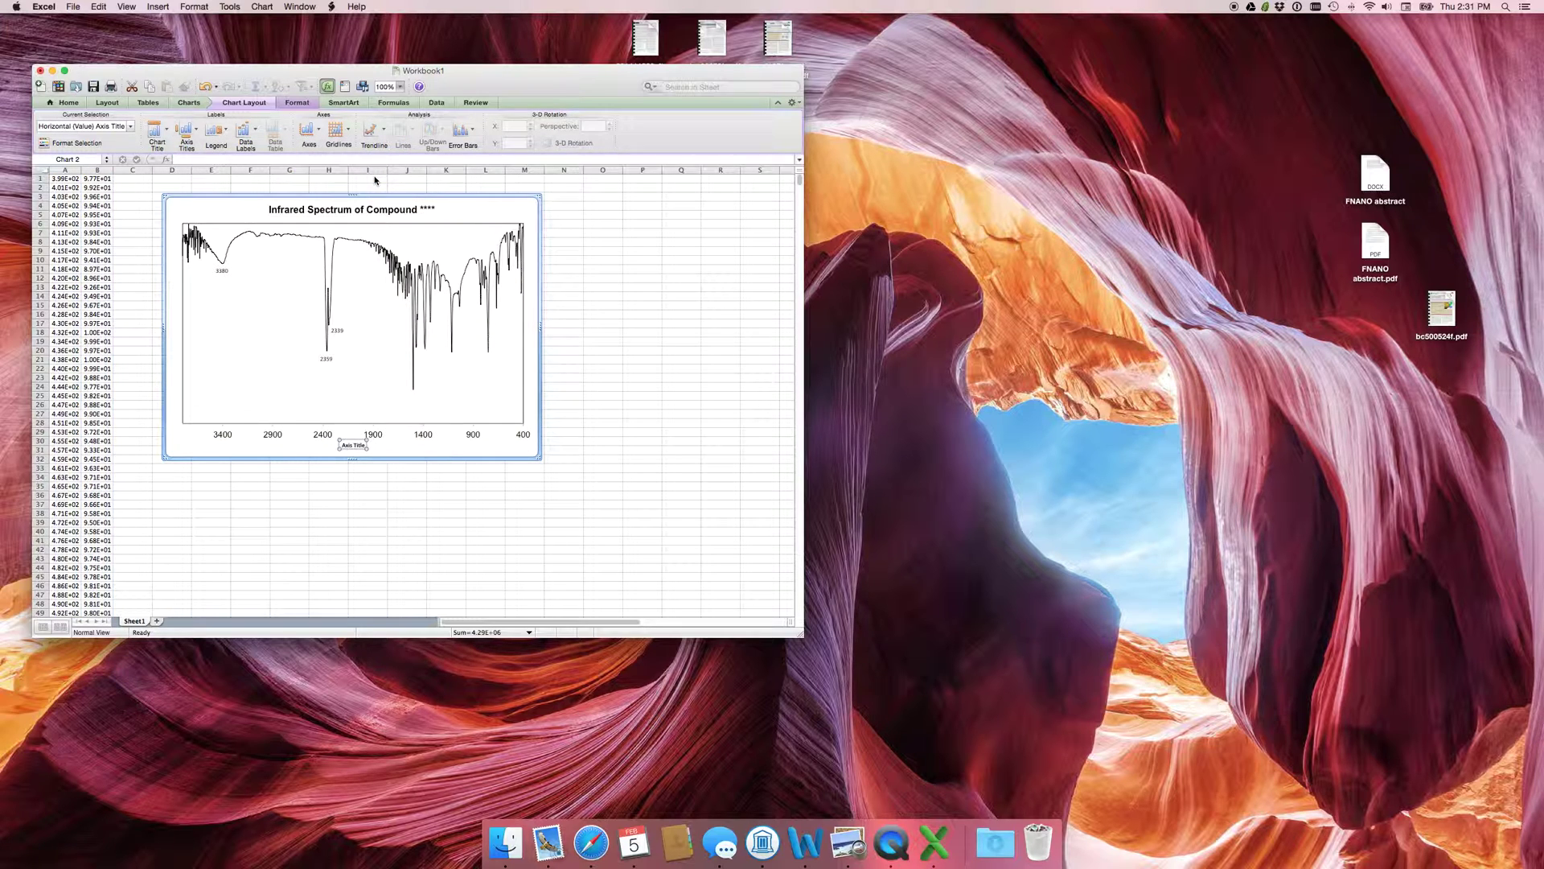
triple_click(351, 444)
text(Wavelength ()
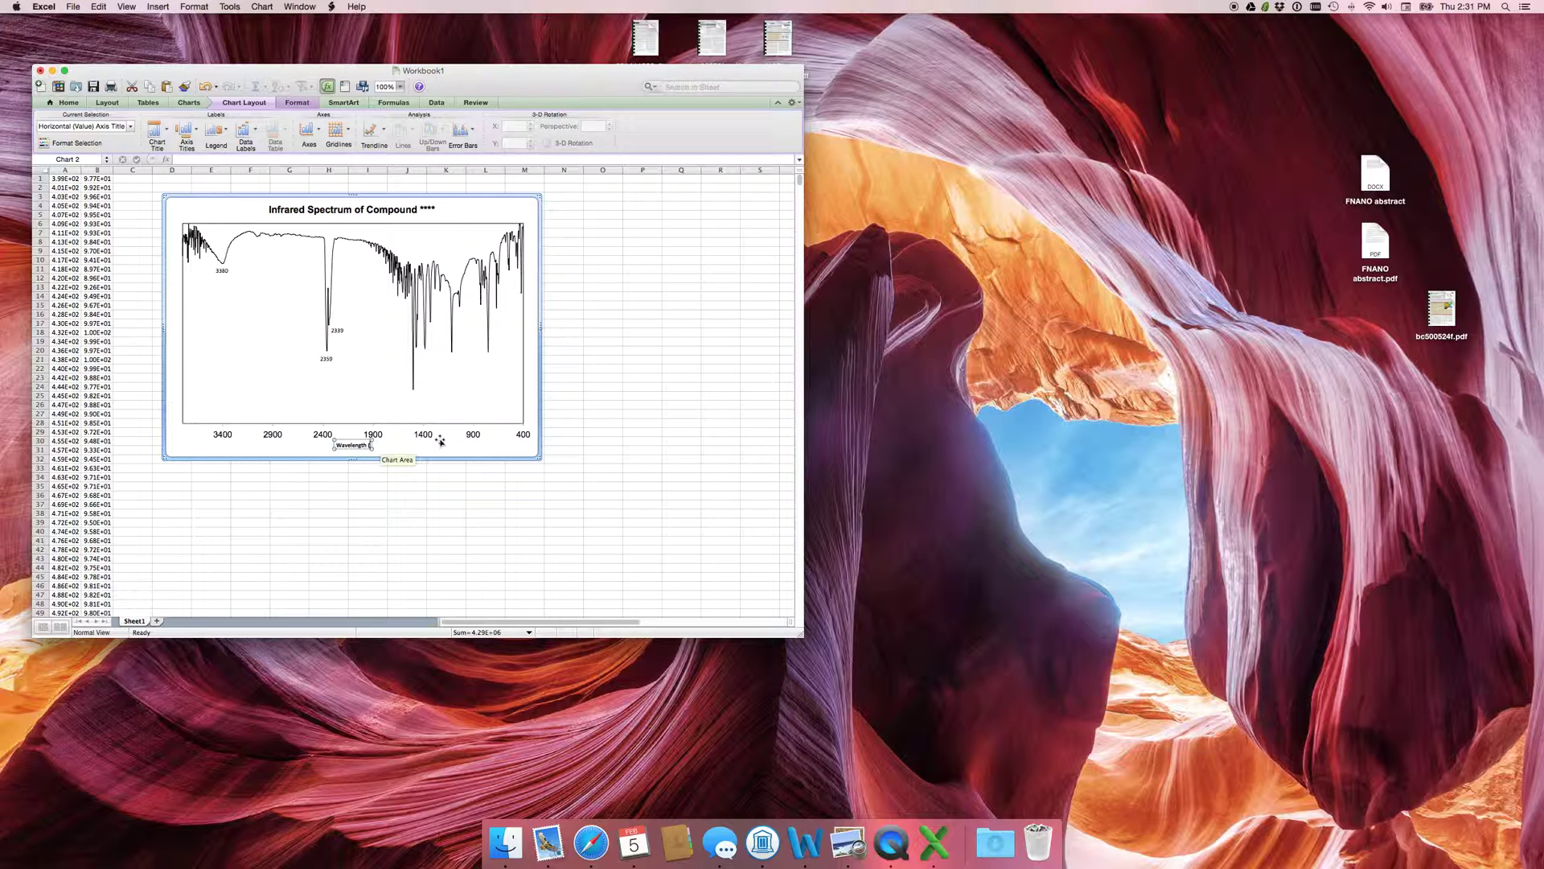
text(??)
Change the axis title font from Arial to Helvetica and bump its size up slightly
triple_click(352, 445)
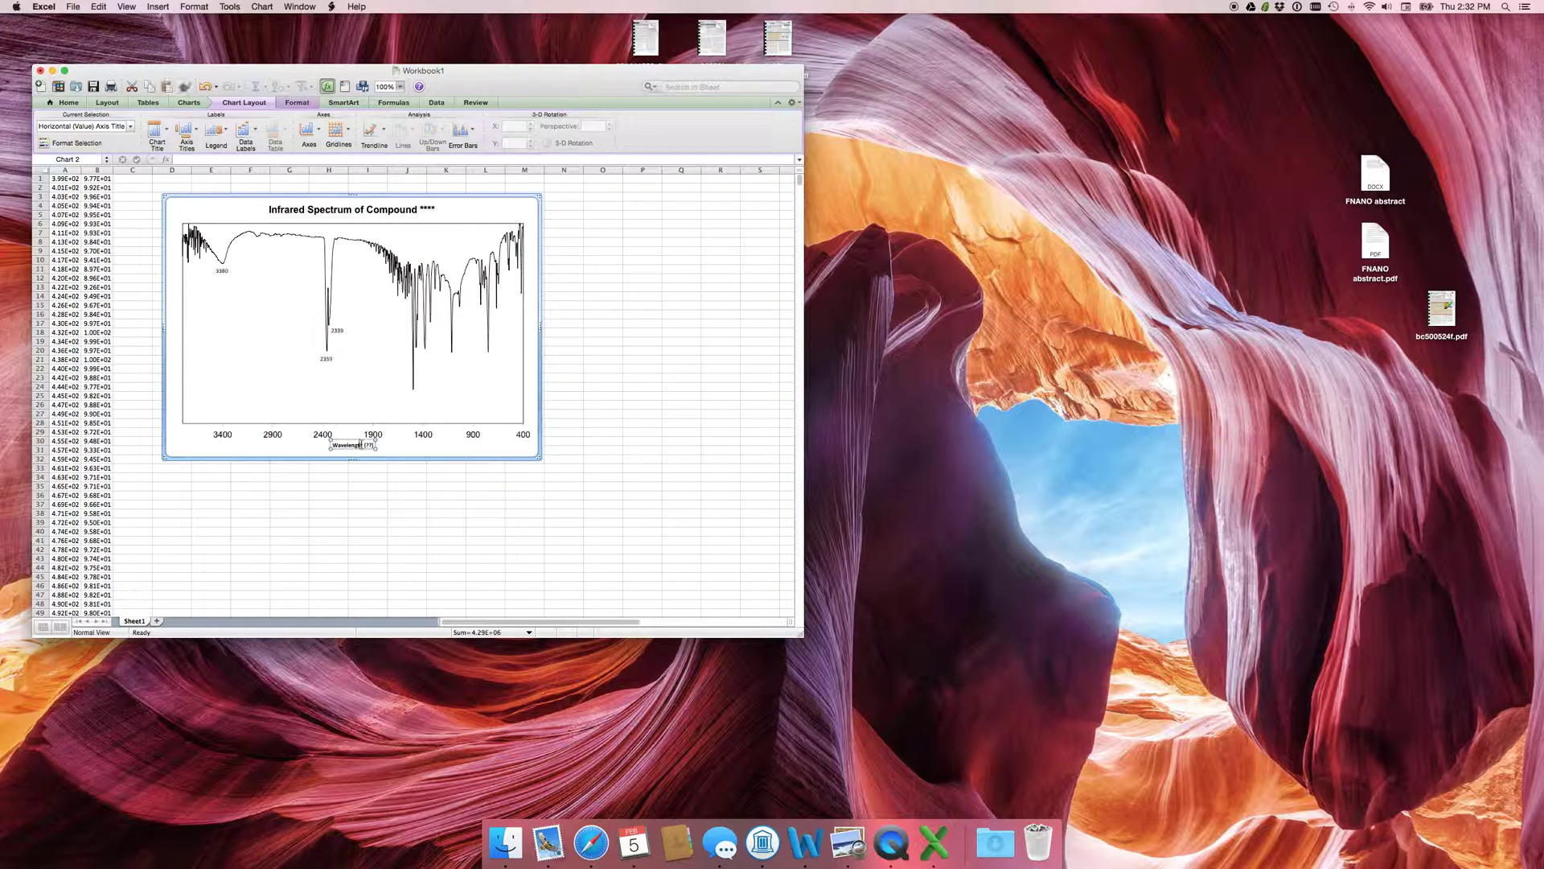
click(71, 105)
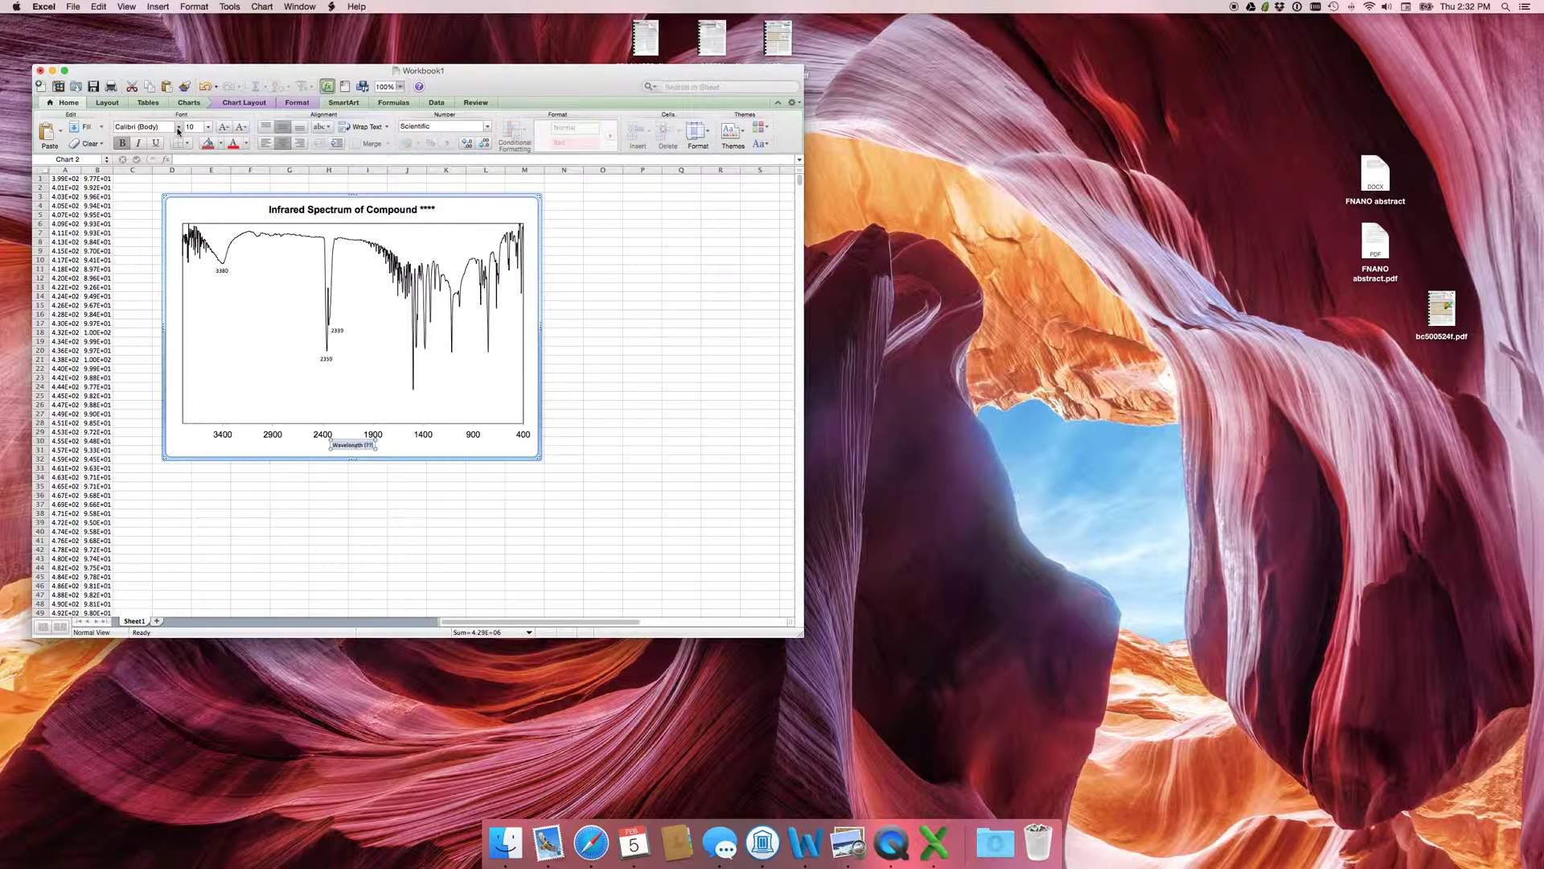
click(135, 132)
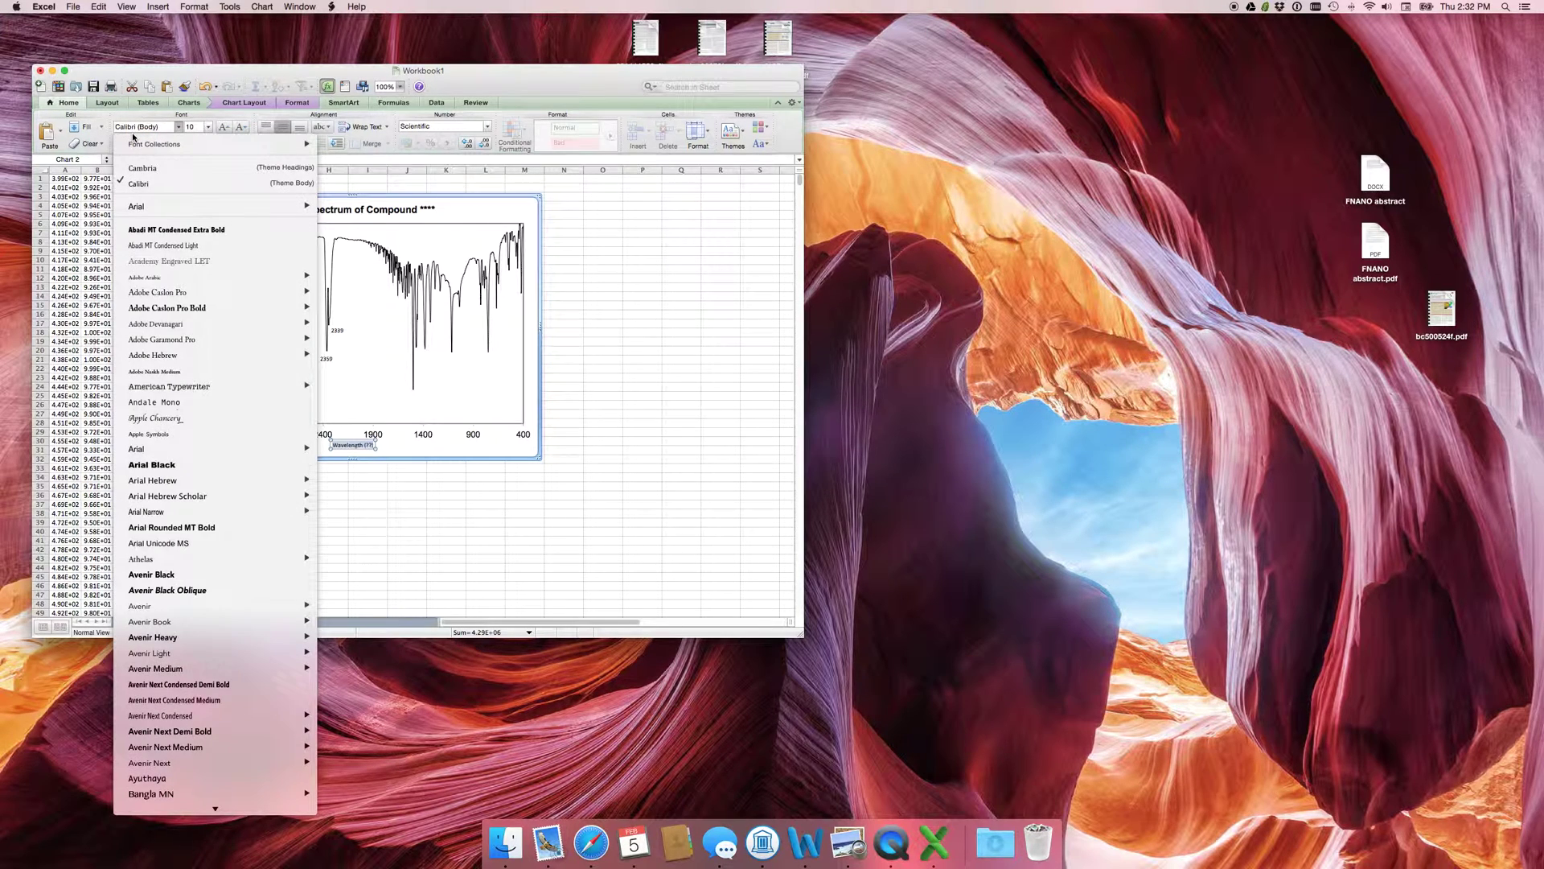
click(137, 128)
click(135, 127)
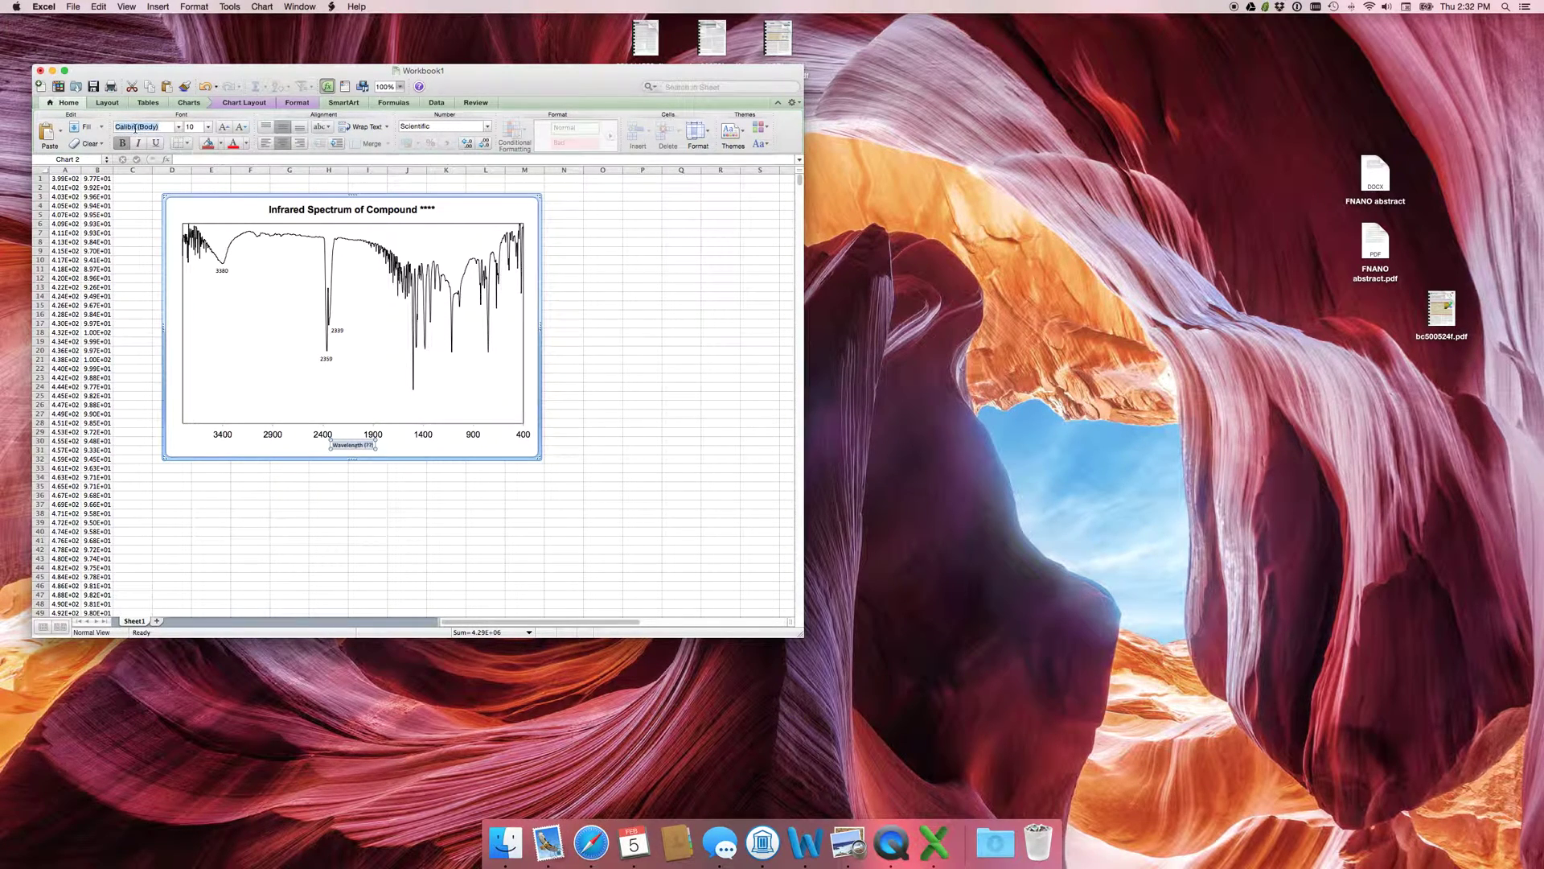
text(a)
text(l)
text(r)
key(Return)
click(141, 126)
text(Hel)
key(Tab)
click(224, 128)
Reapply Helvetica to the axis title and set its size to 14 point
click(351, 445)
click(136, 127)
text(Hel)
key(Tab)
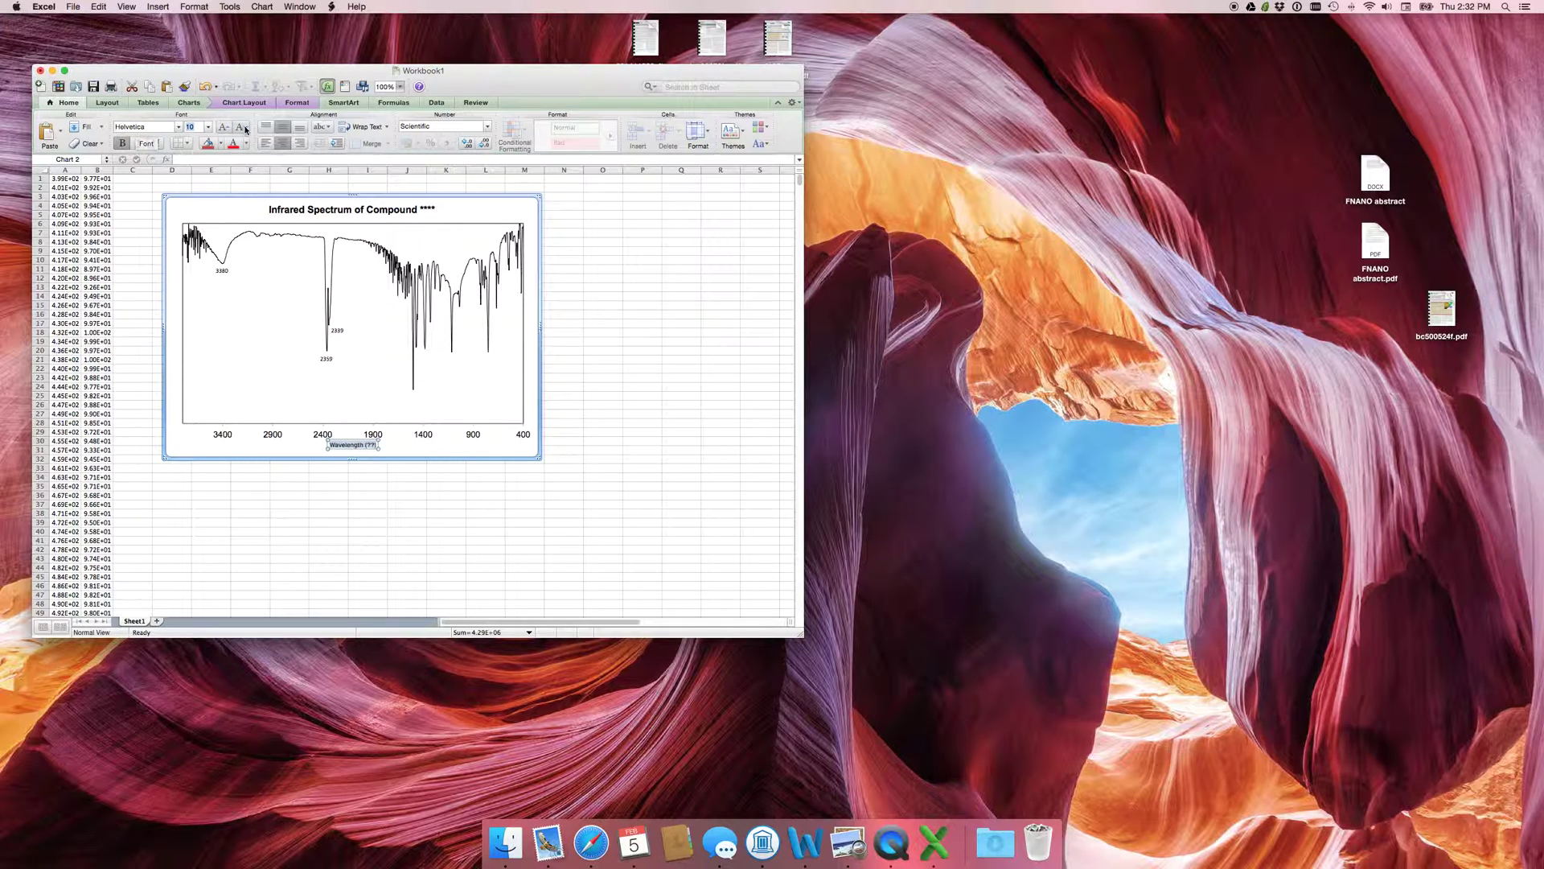
click(226, 127)
click(226, 127)
click(227, 127)
click(240, 127)
click(241, 127)
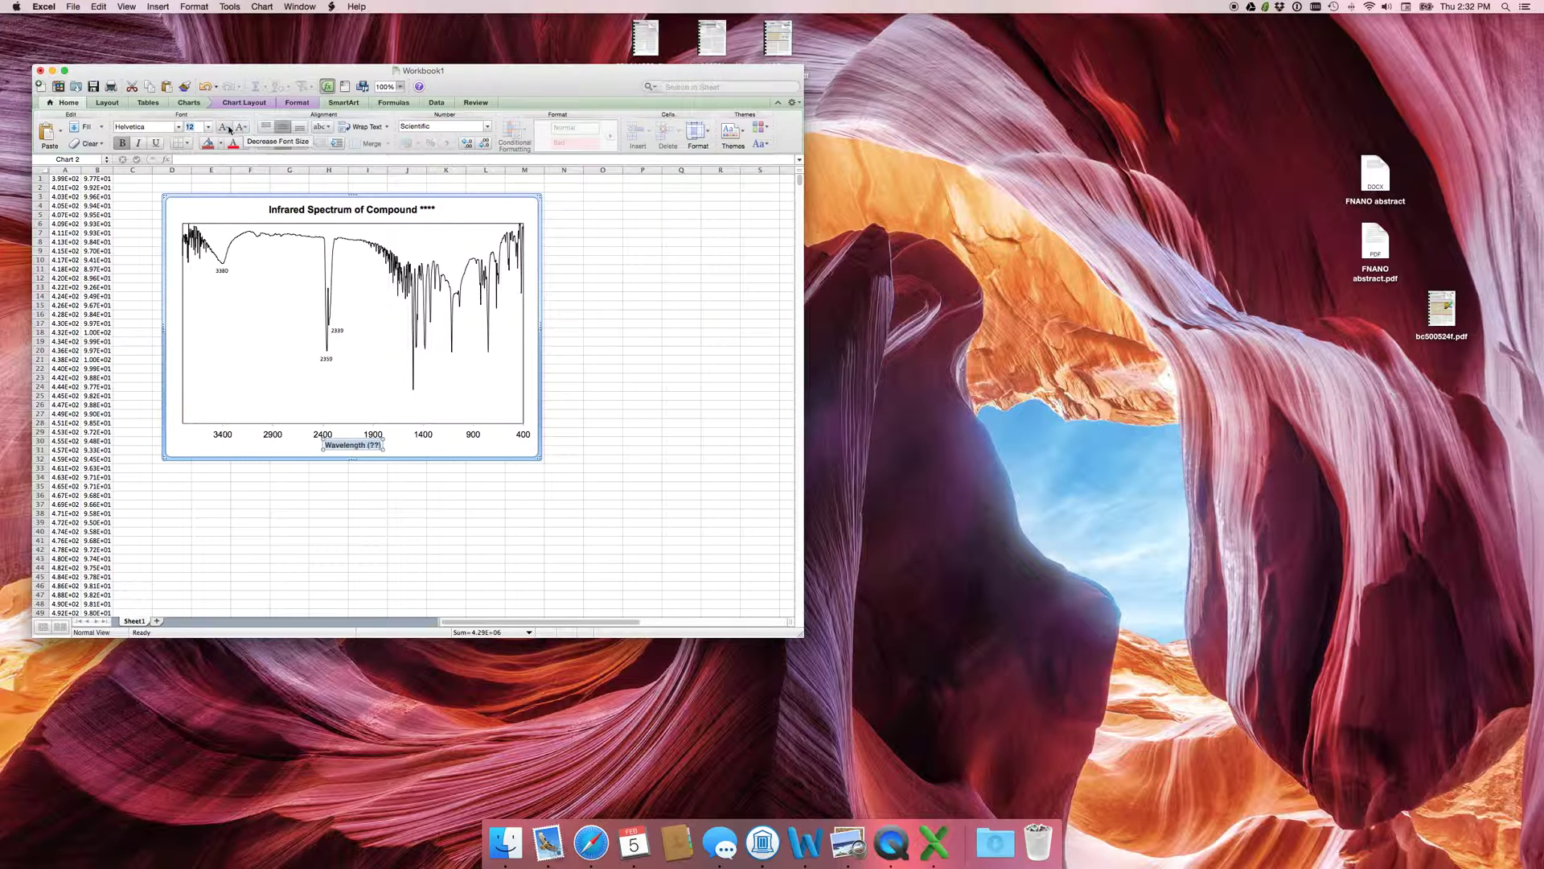
Remove bold from the axis title and move it slightly lower beneath the axis
click(292, 456)
click(341, 447)
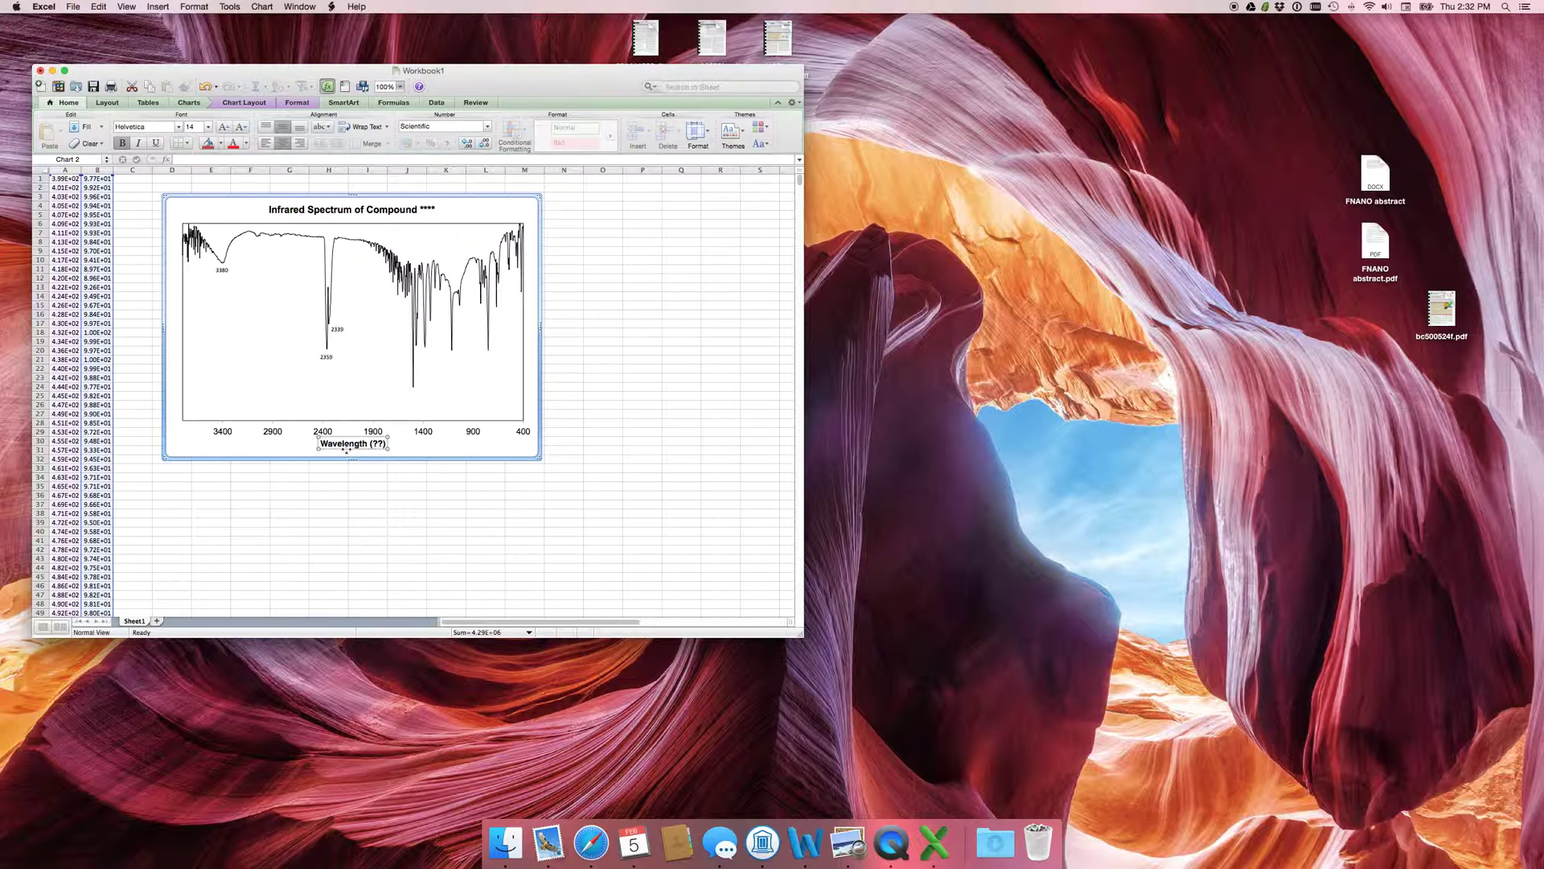
click(123, 143)
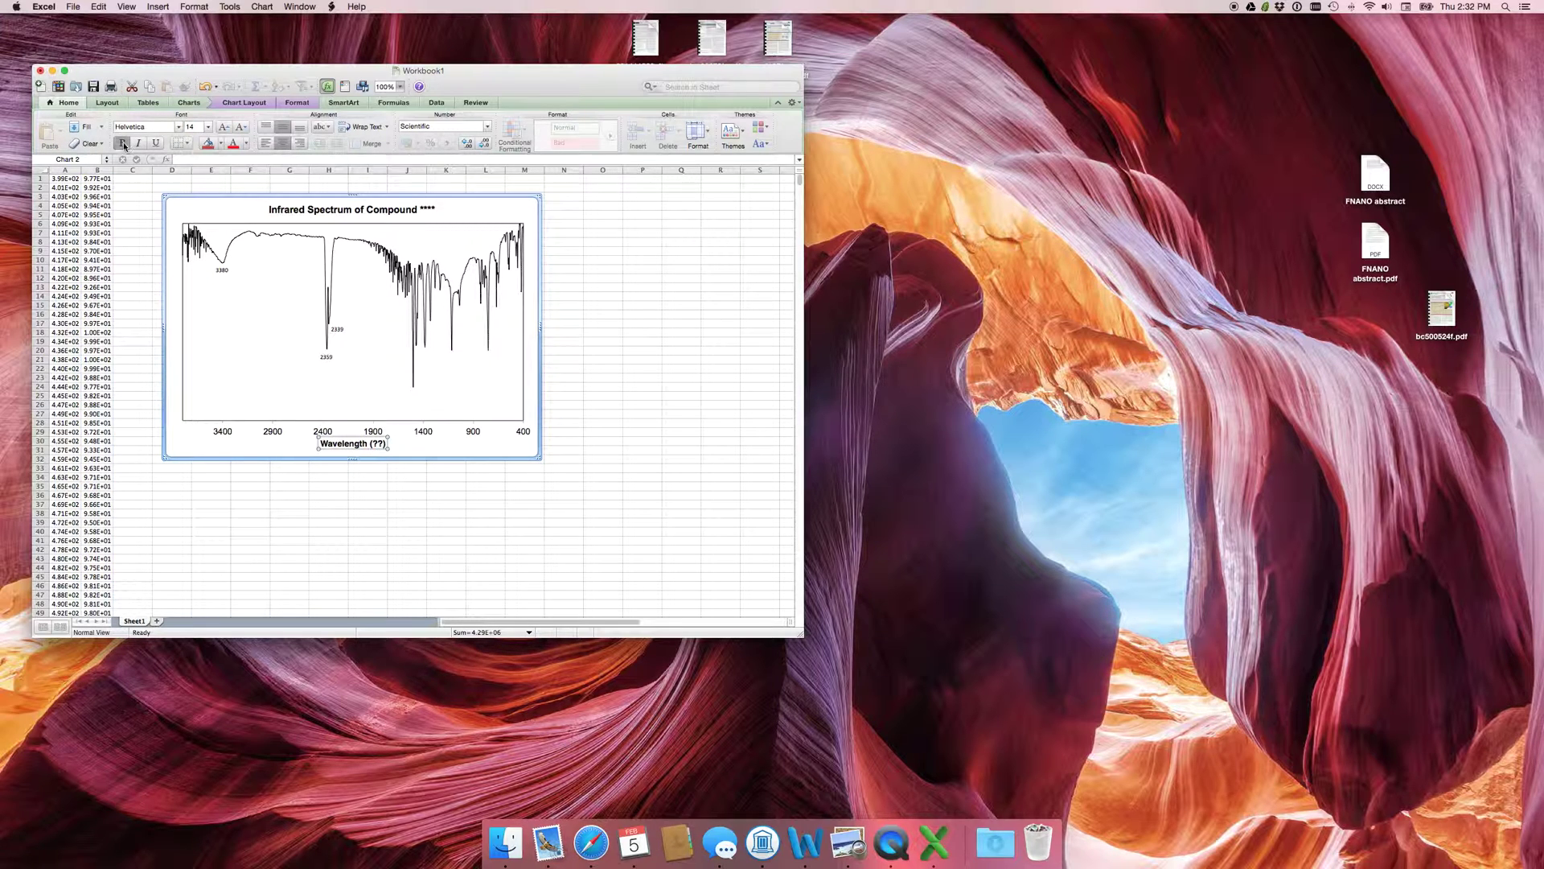
drag(344, 447, 347, 450)
click(357, 406)
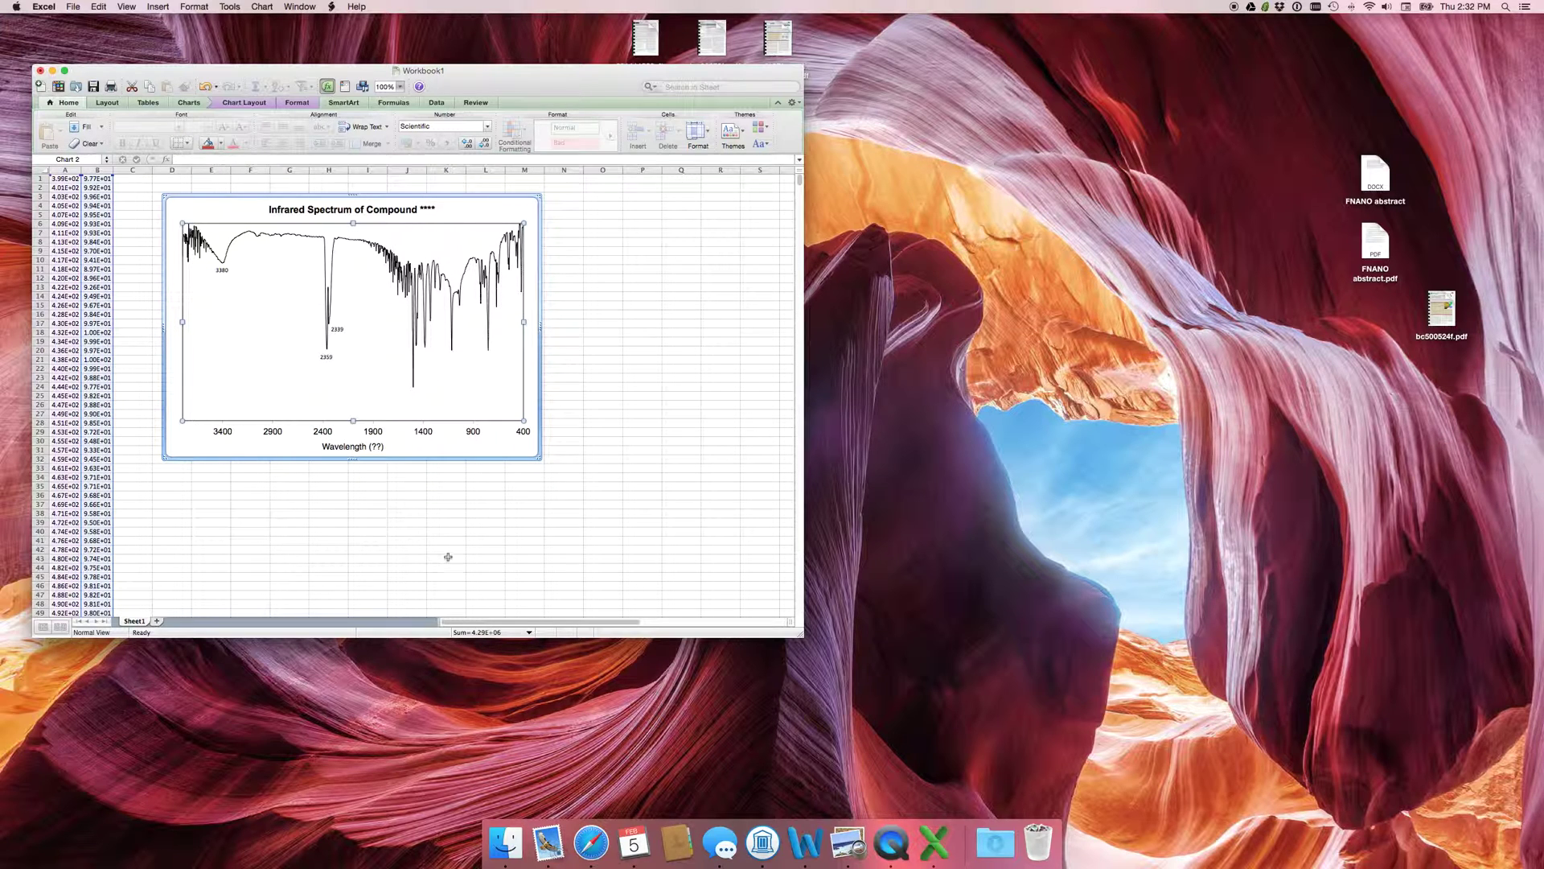
click(246, 456)
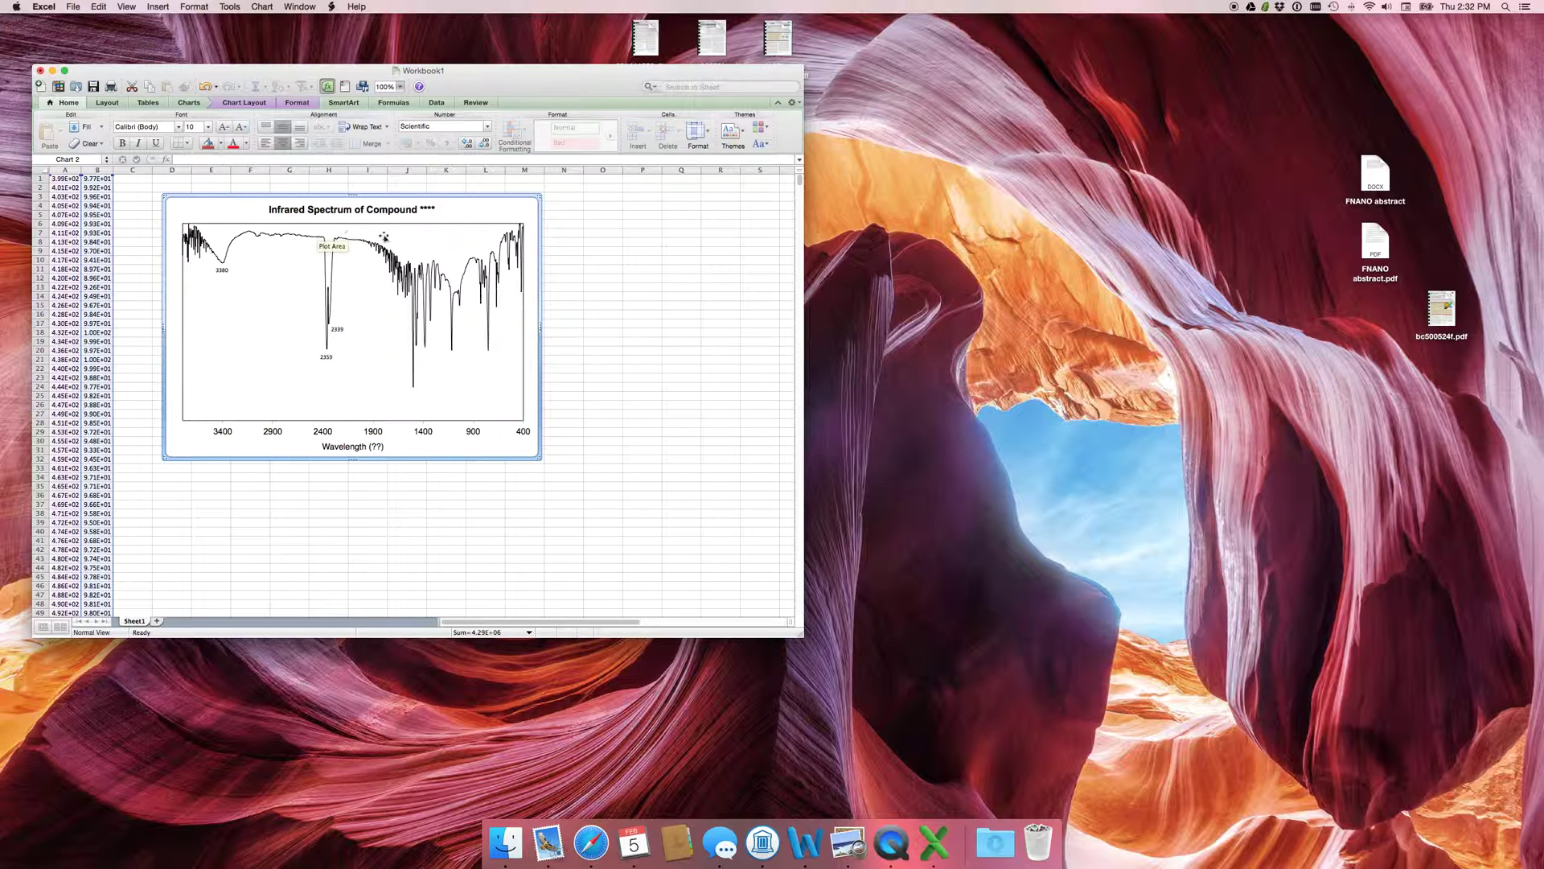
click(275, 432)
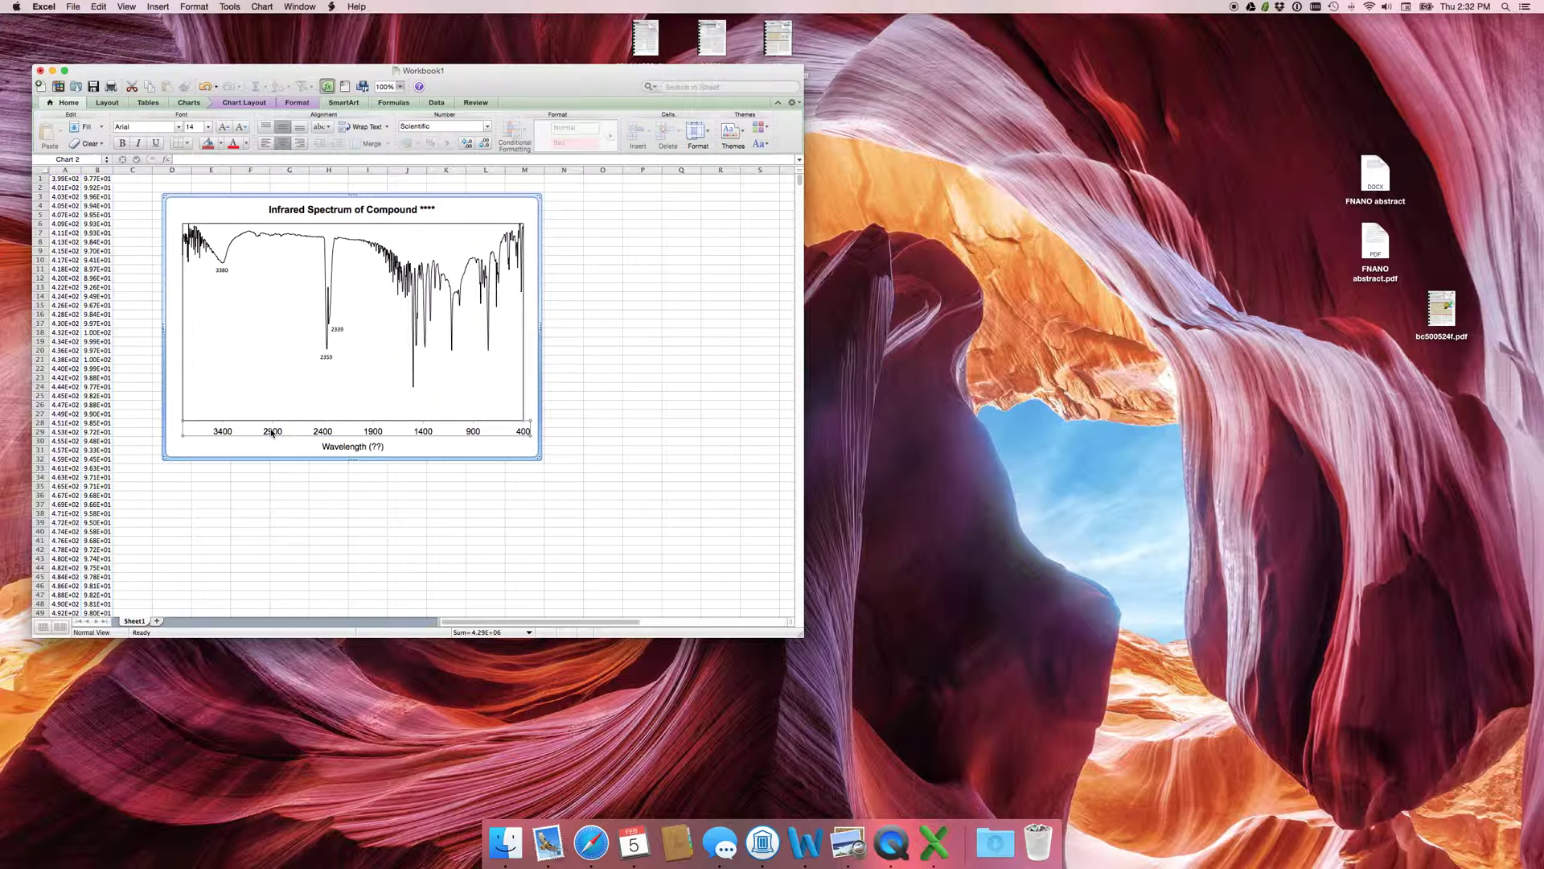
click(287, 442)
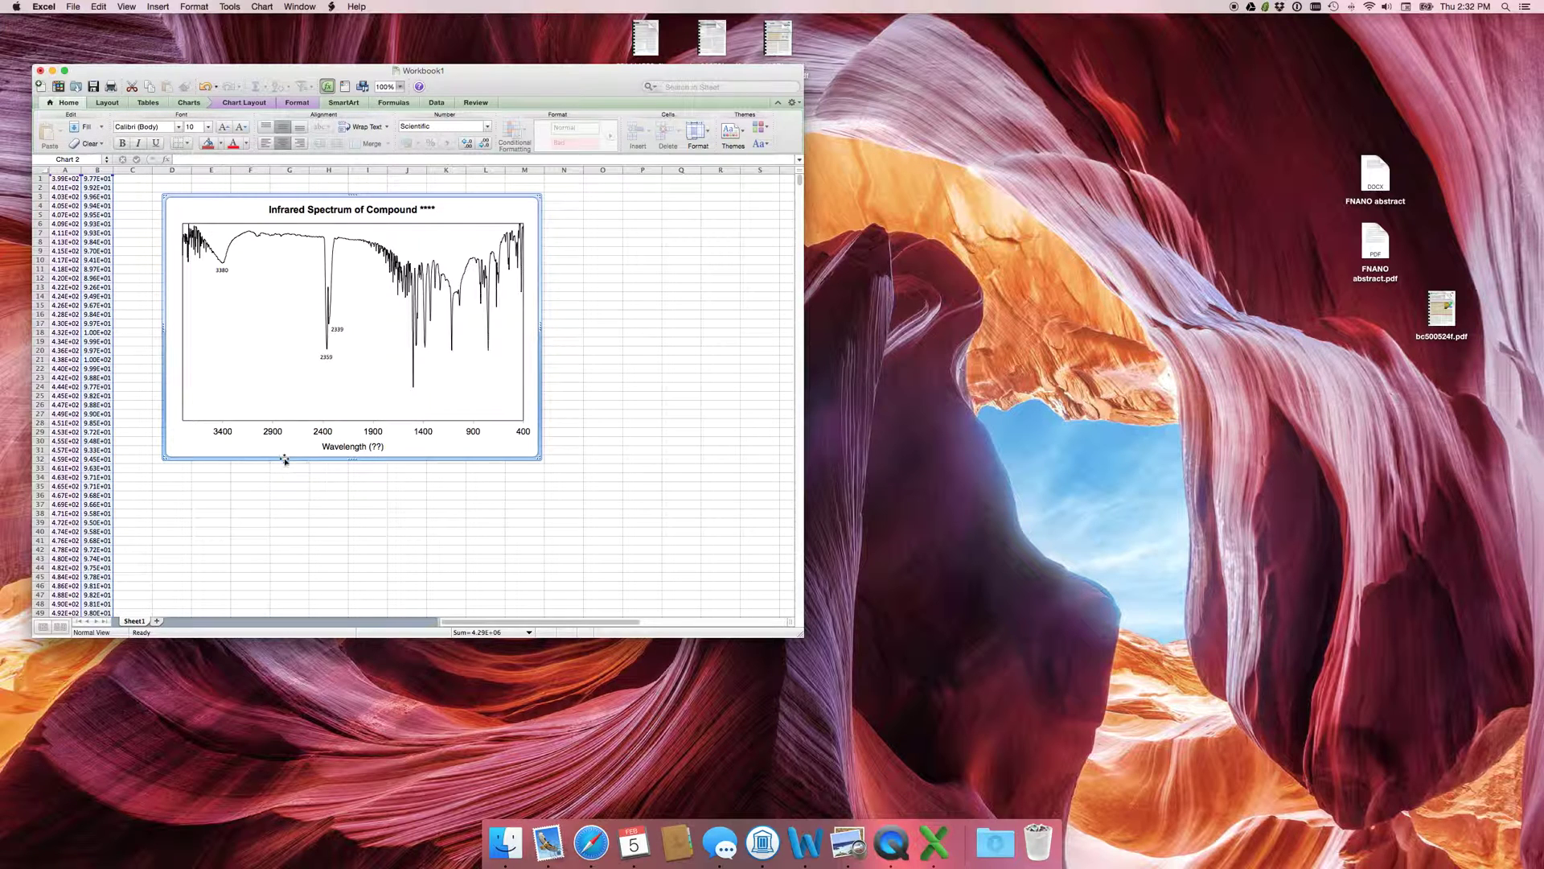
Save the chart as a PNG picture named 'my chart' on the Desktop
right_click(200, 198)
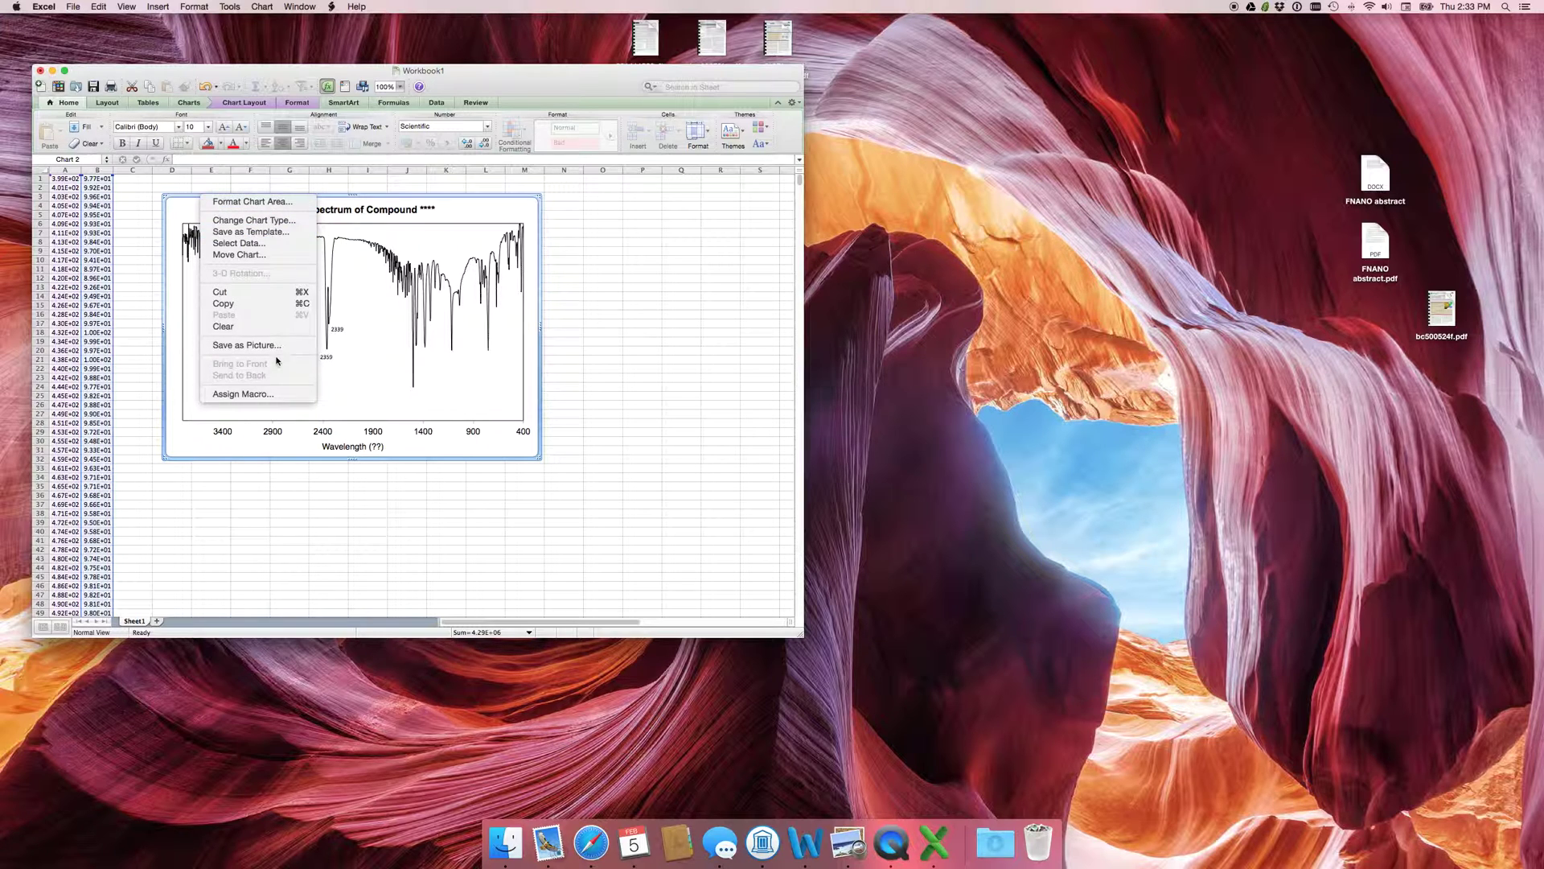
click(222, 350)
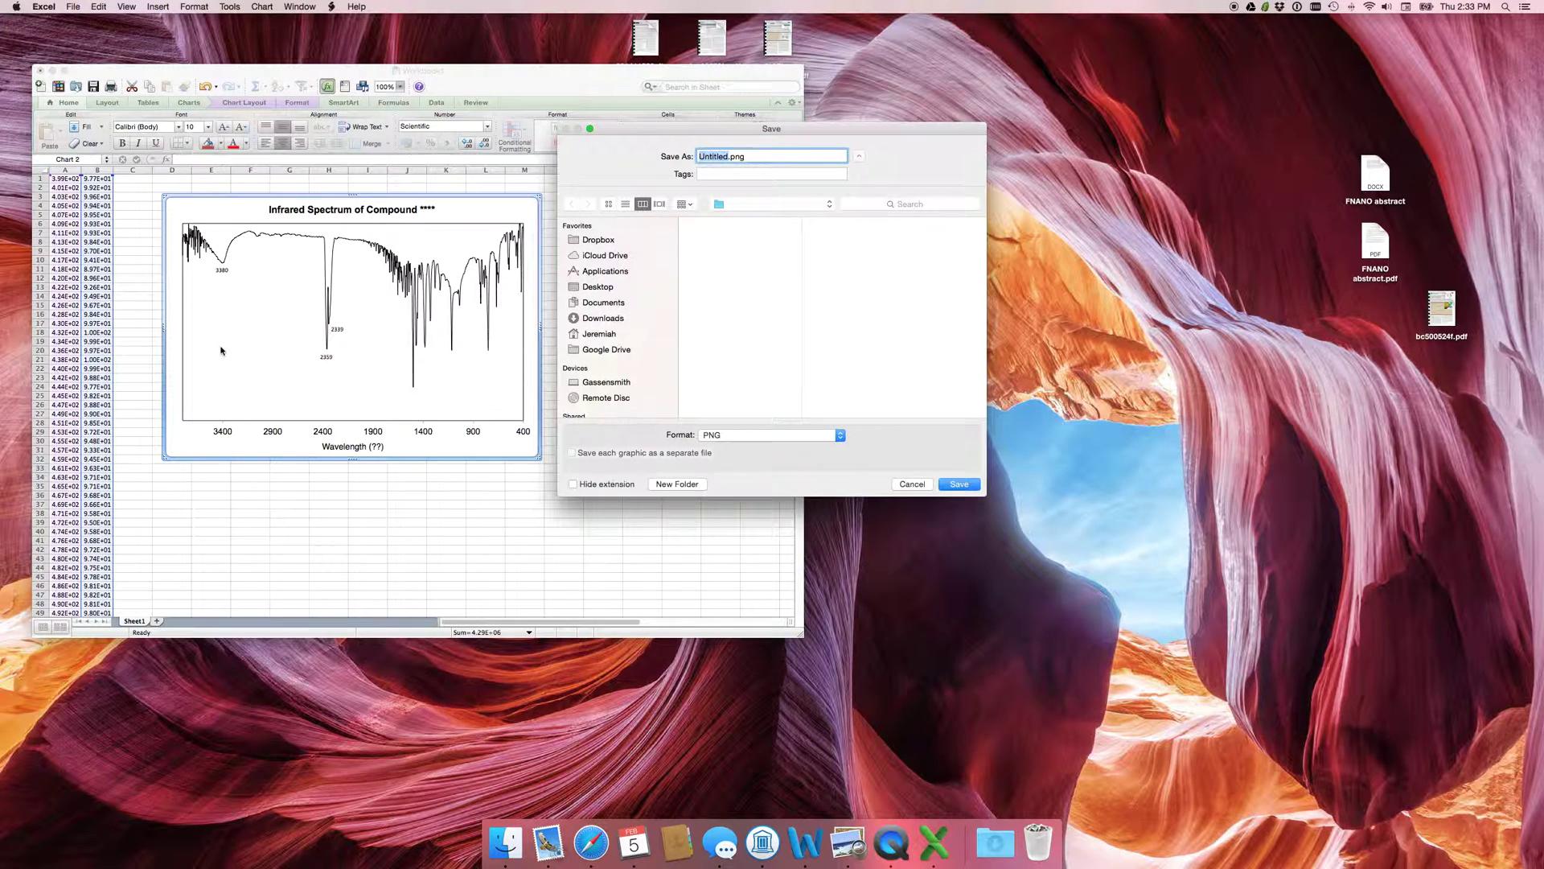
click(793, 434)
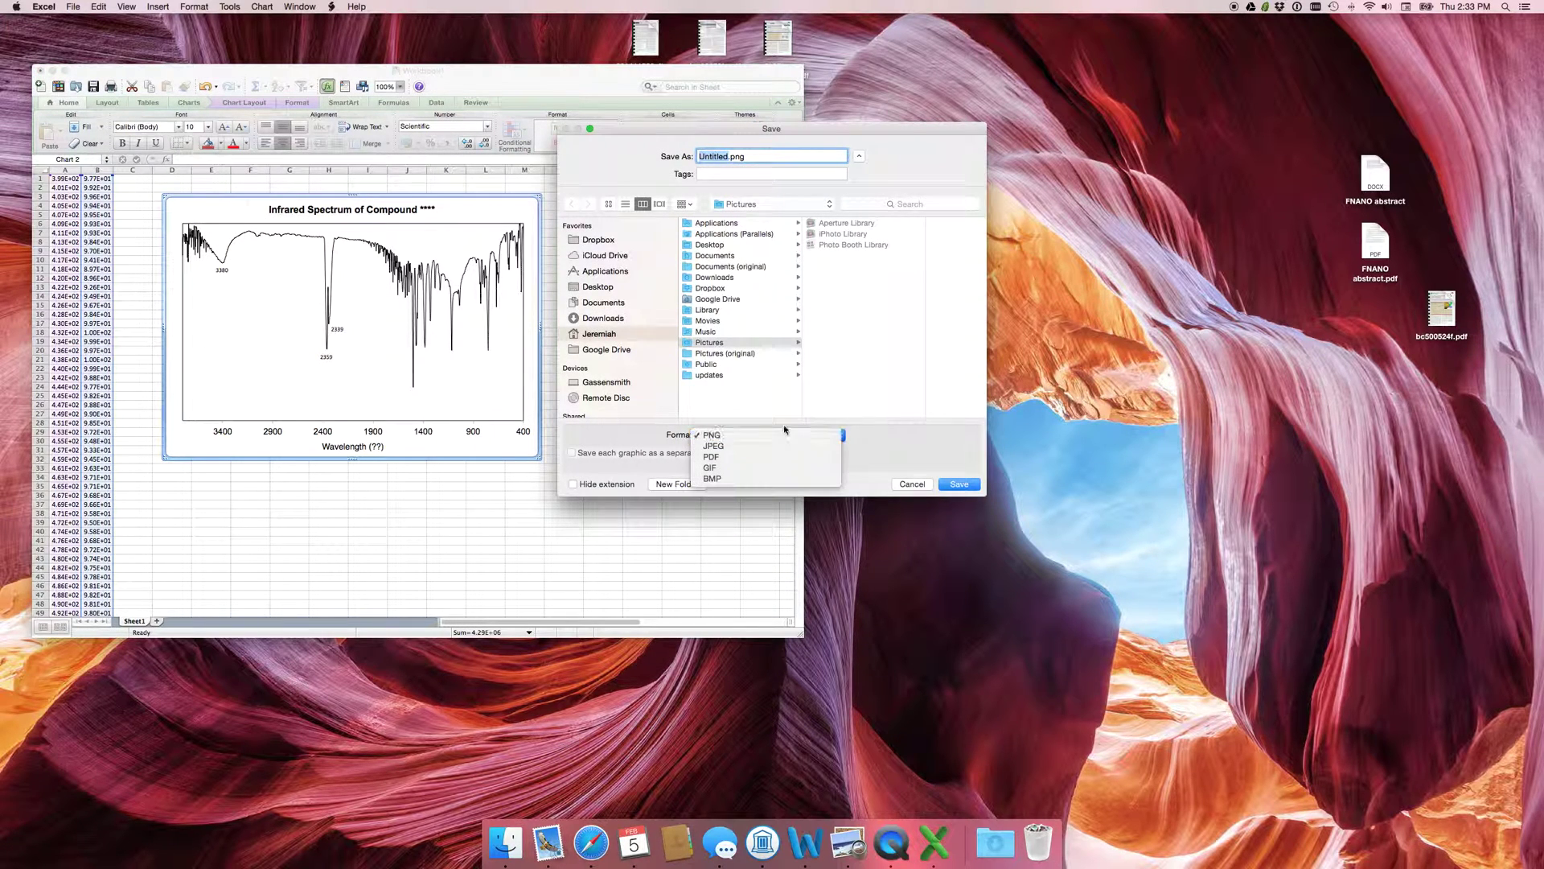
click(722, 440)
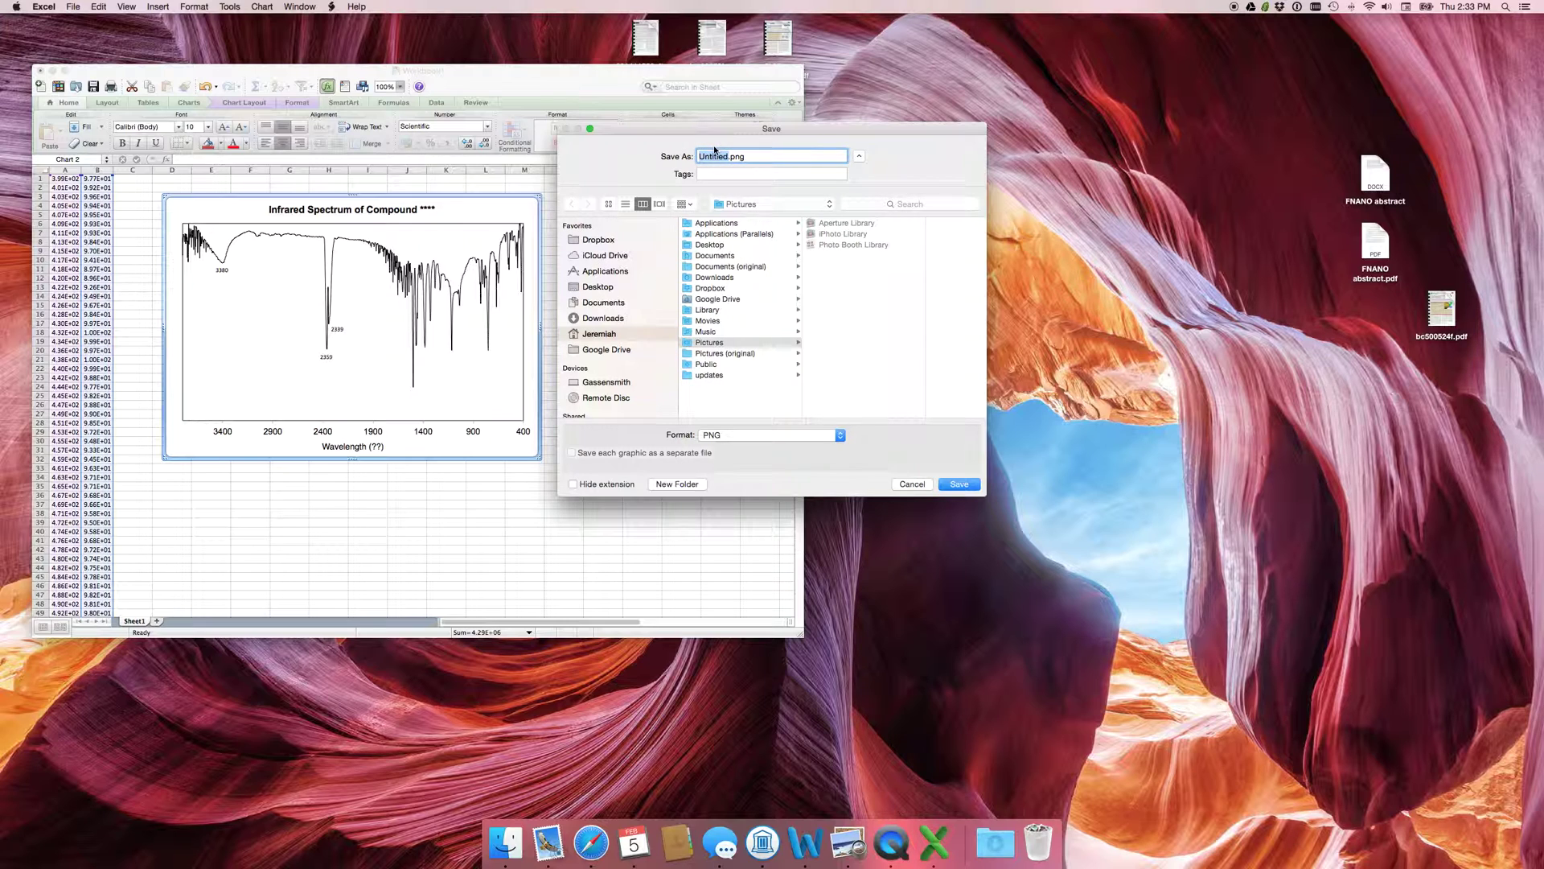
text(my chart)
click(607, 288)
key(Return)
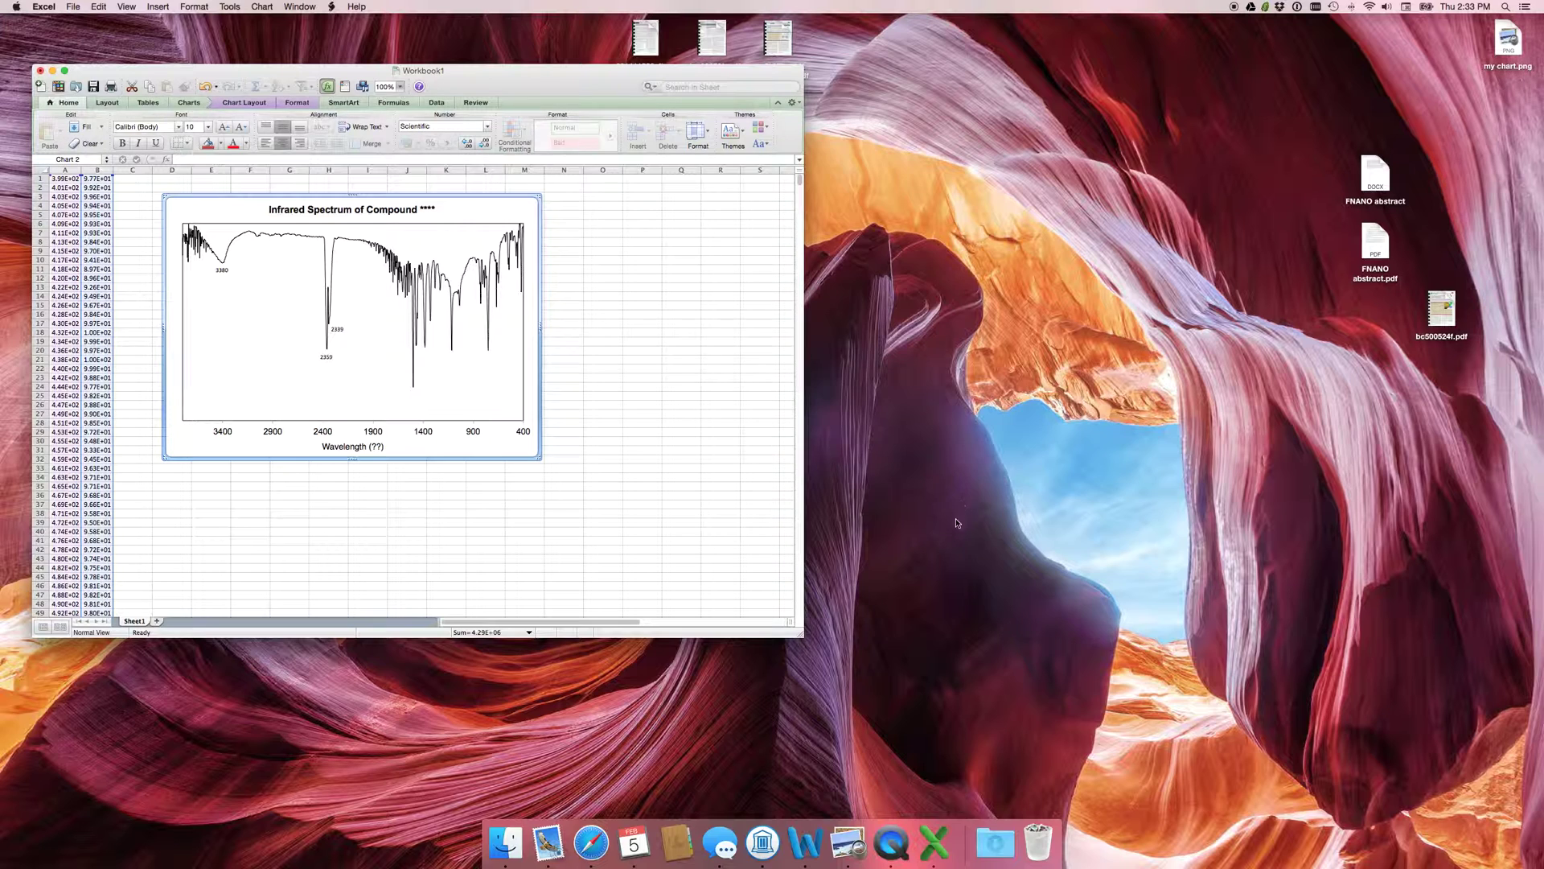
Move my chart.png to the desktop's middle, view it in Preview, then close it
drag(1506, 37, 890, 308)
double_click(890, 308)
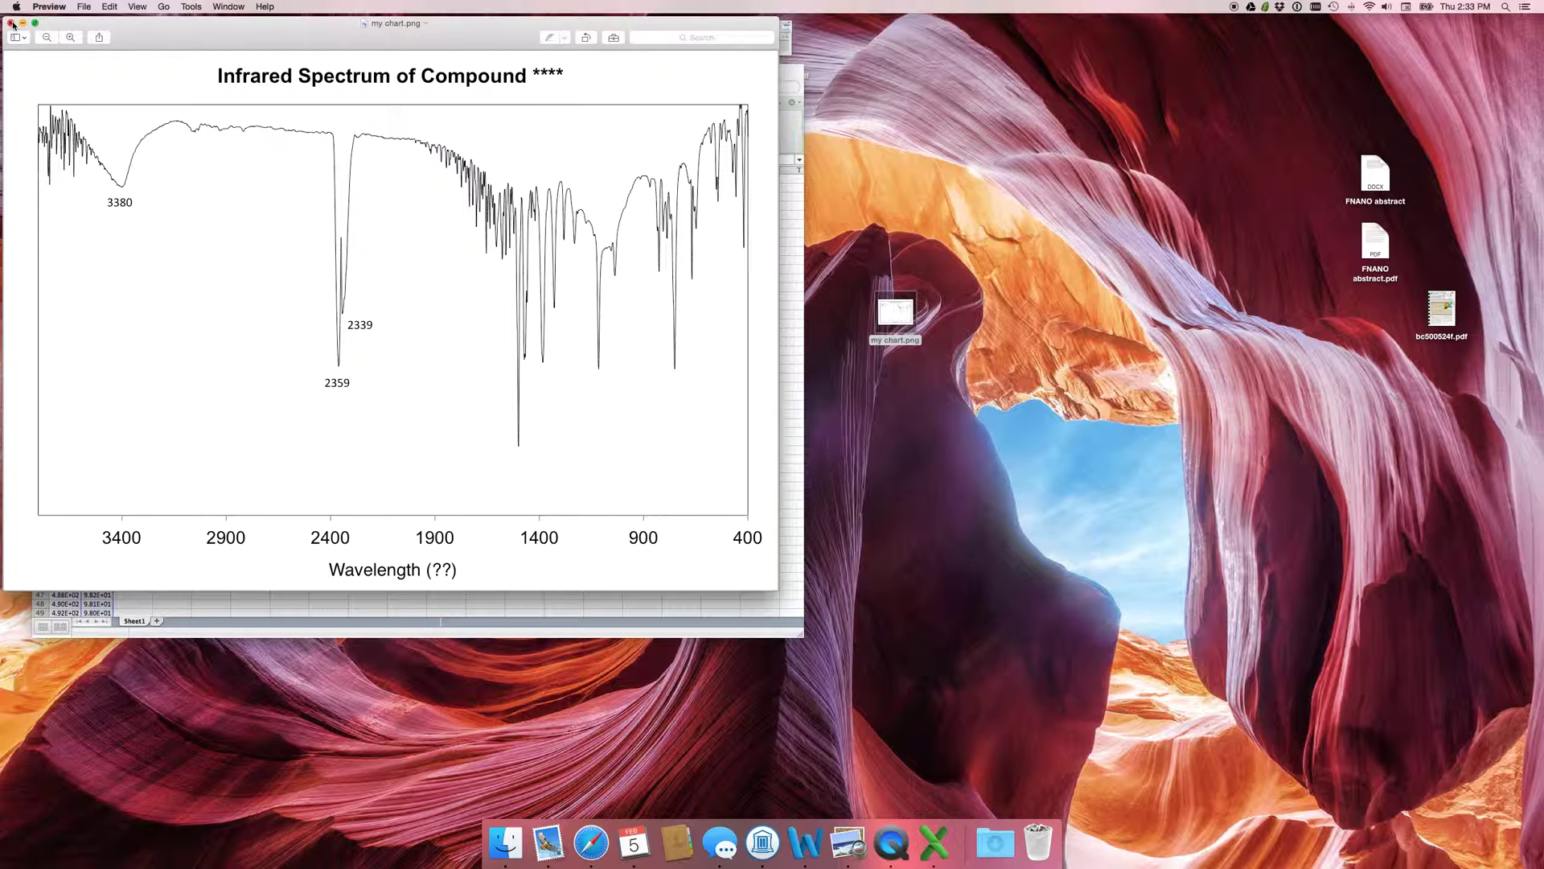
click(12, 23)
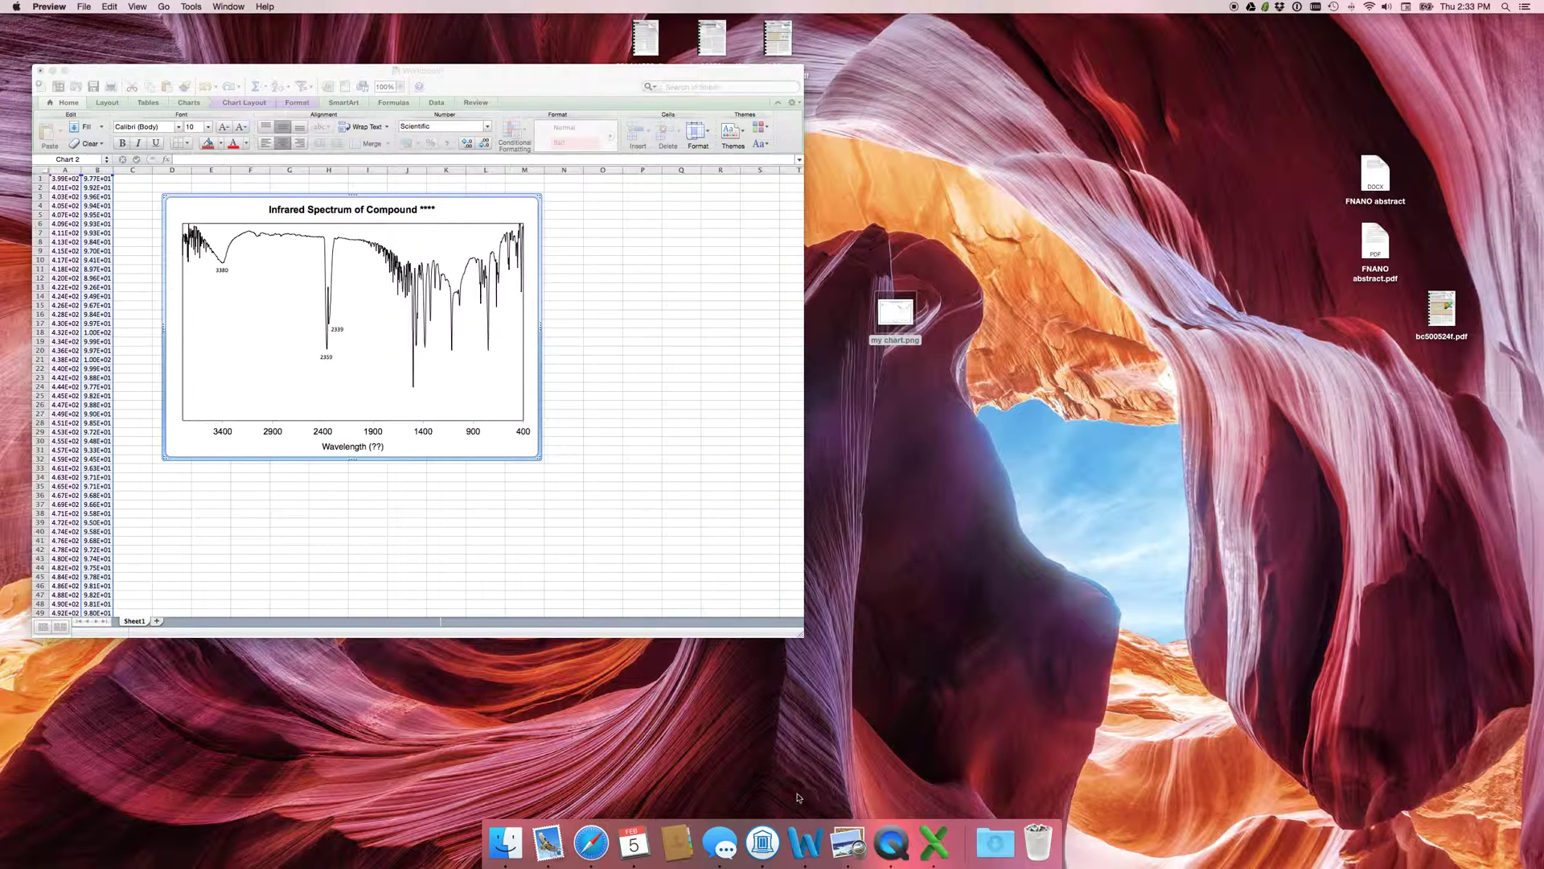
Start a blank Word document and drop my chart.png from the desktop onto the page
key(F4)
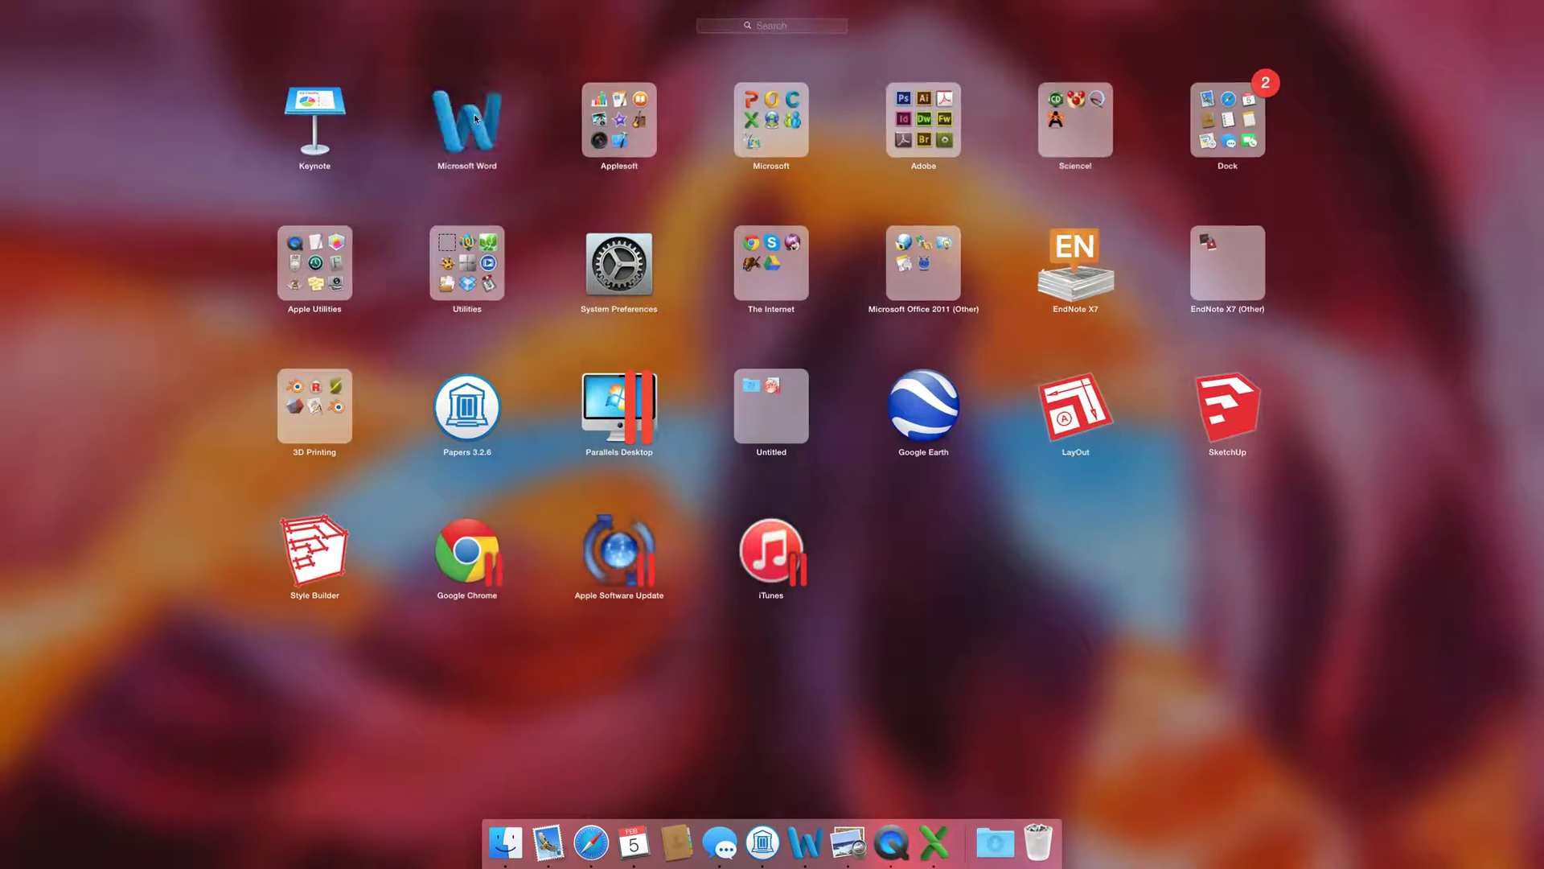
click(474, 113)
drag(909, 313, 310, 337)
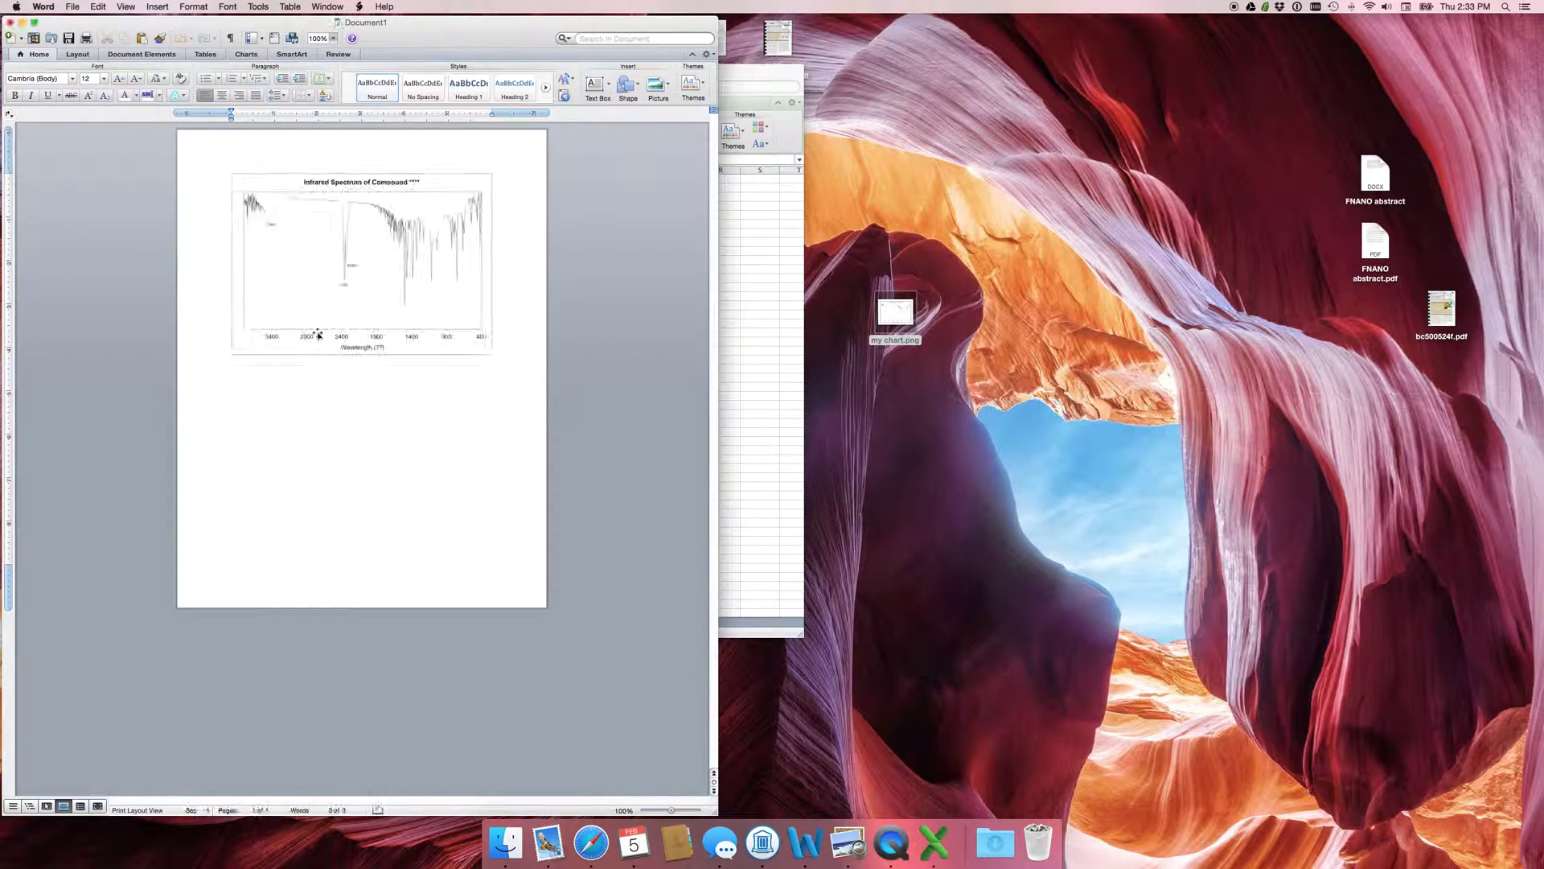
Shrink the inserted chart image to about 2 inches wide by dragging its corner
click(489, 354)
drag(491, 355, 345, 249)
click(371, 222)
click(303, 198)
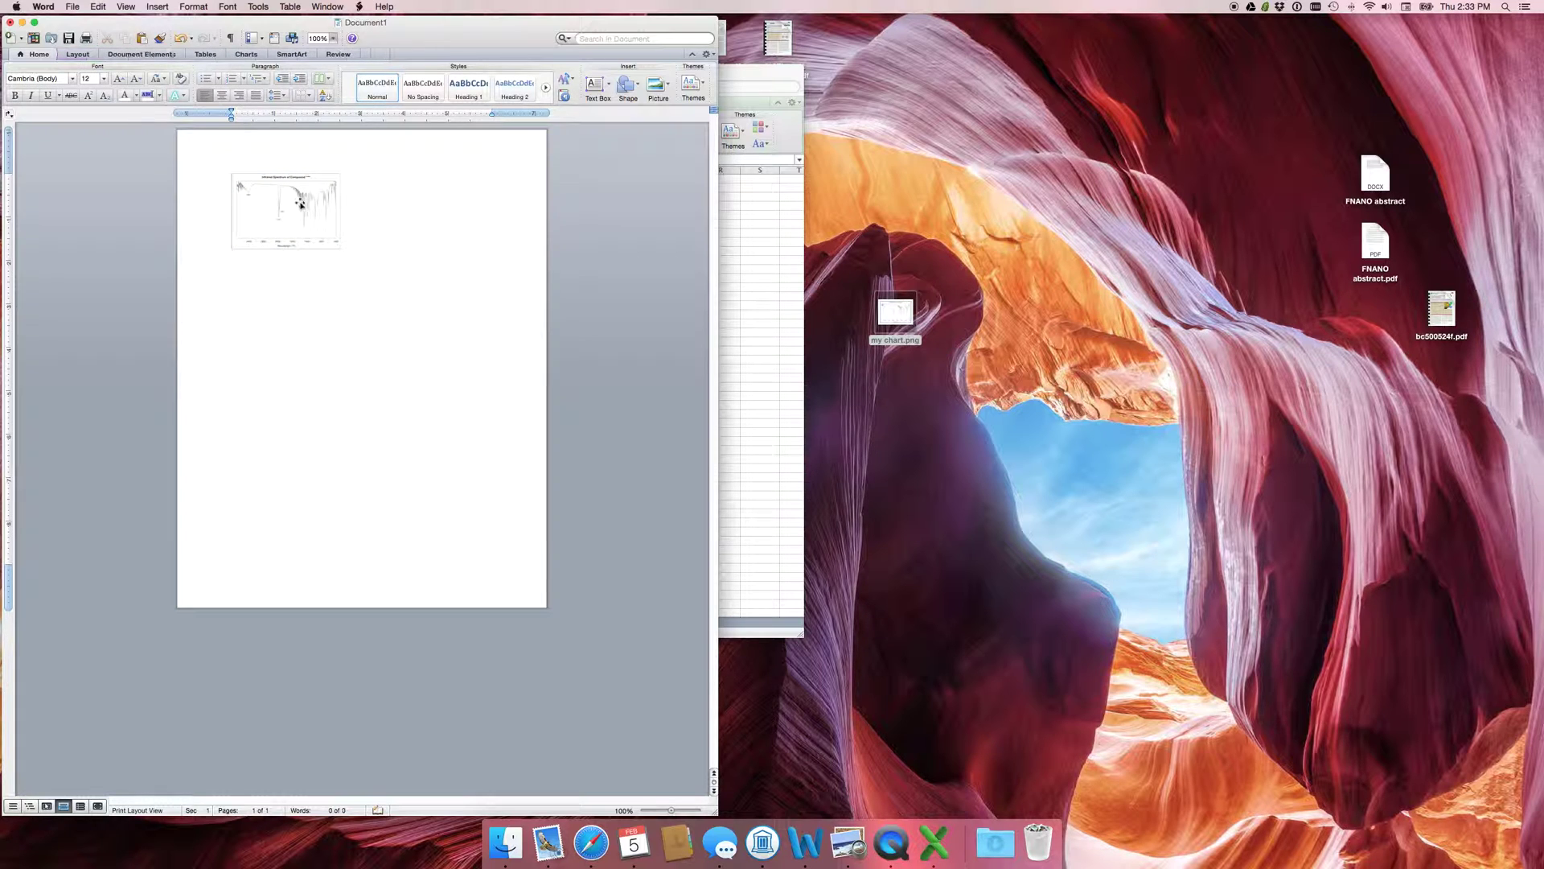
click(378, 201)
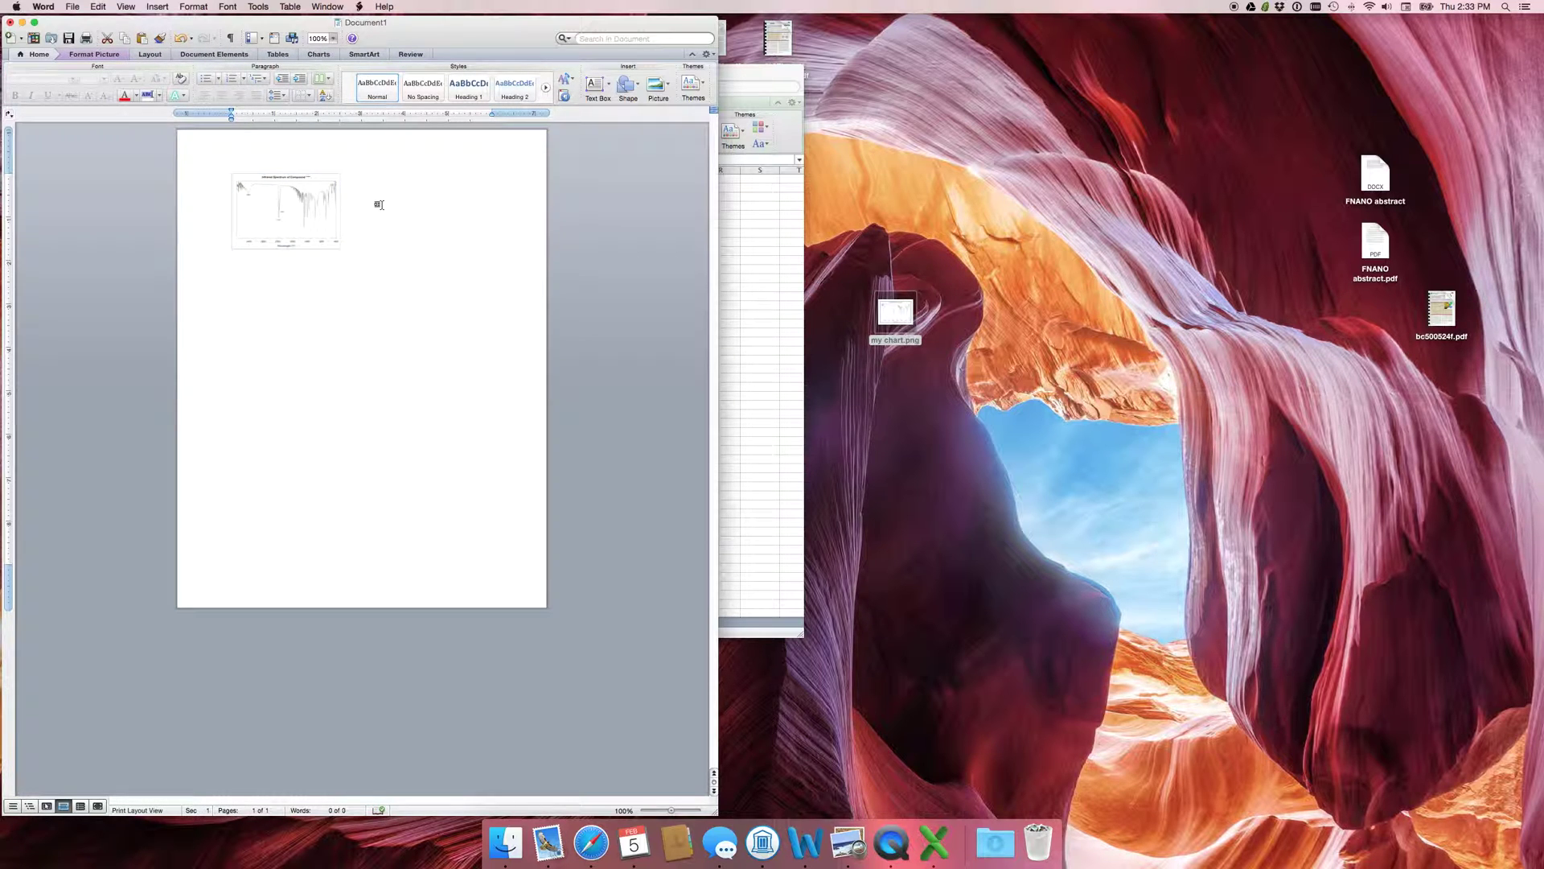